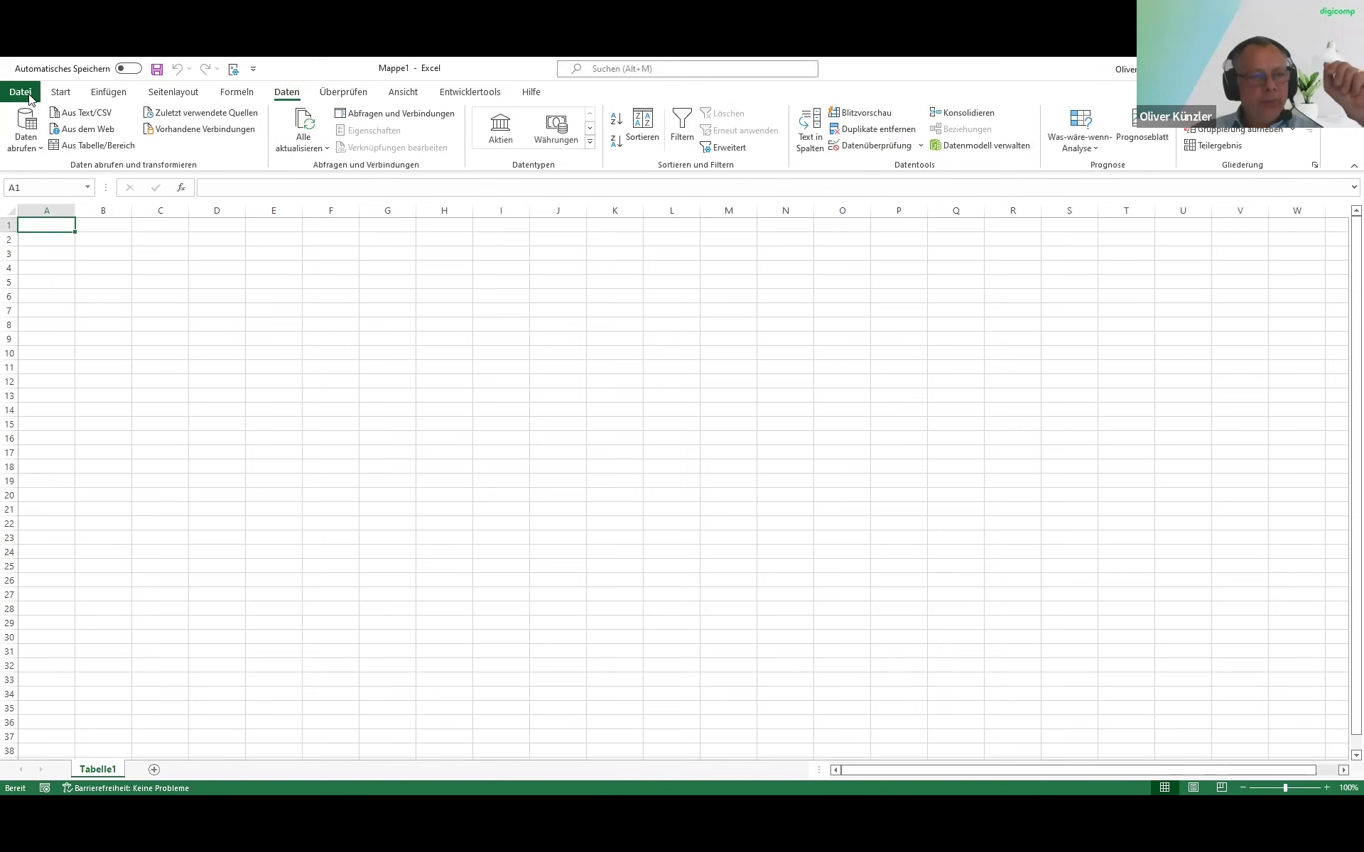
Enable the Microsoft Power Pivot for Excel COM add-in through the Add-Ins section of the Excel options
key(alt+d)
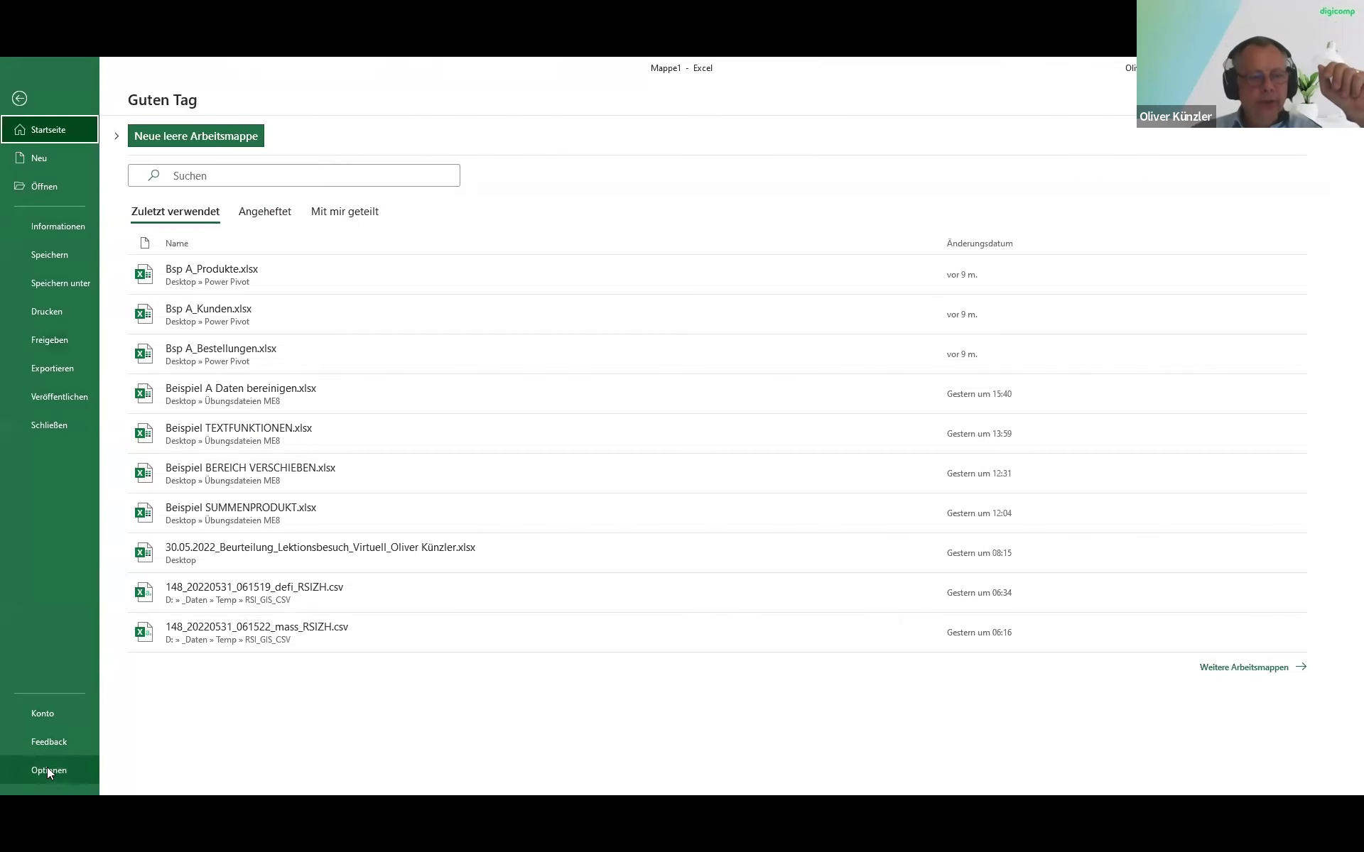
key(Escape)
key(alt+d)
key(t)
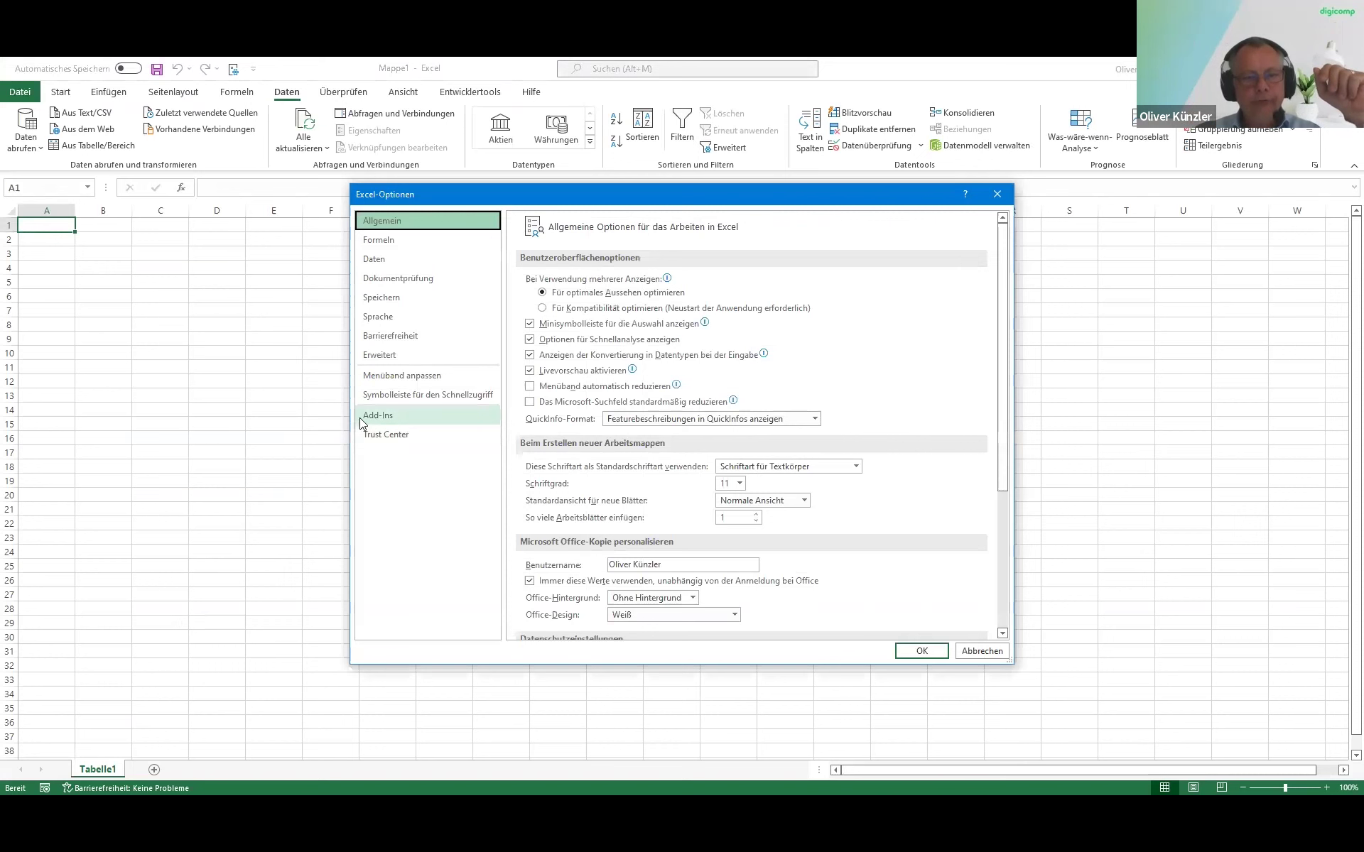
click(380, 420)
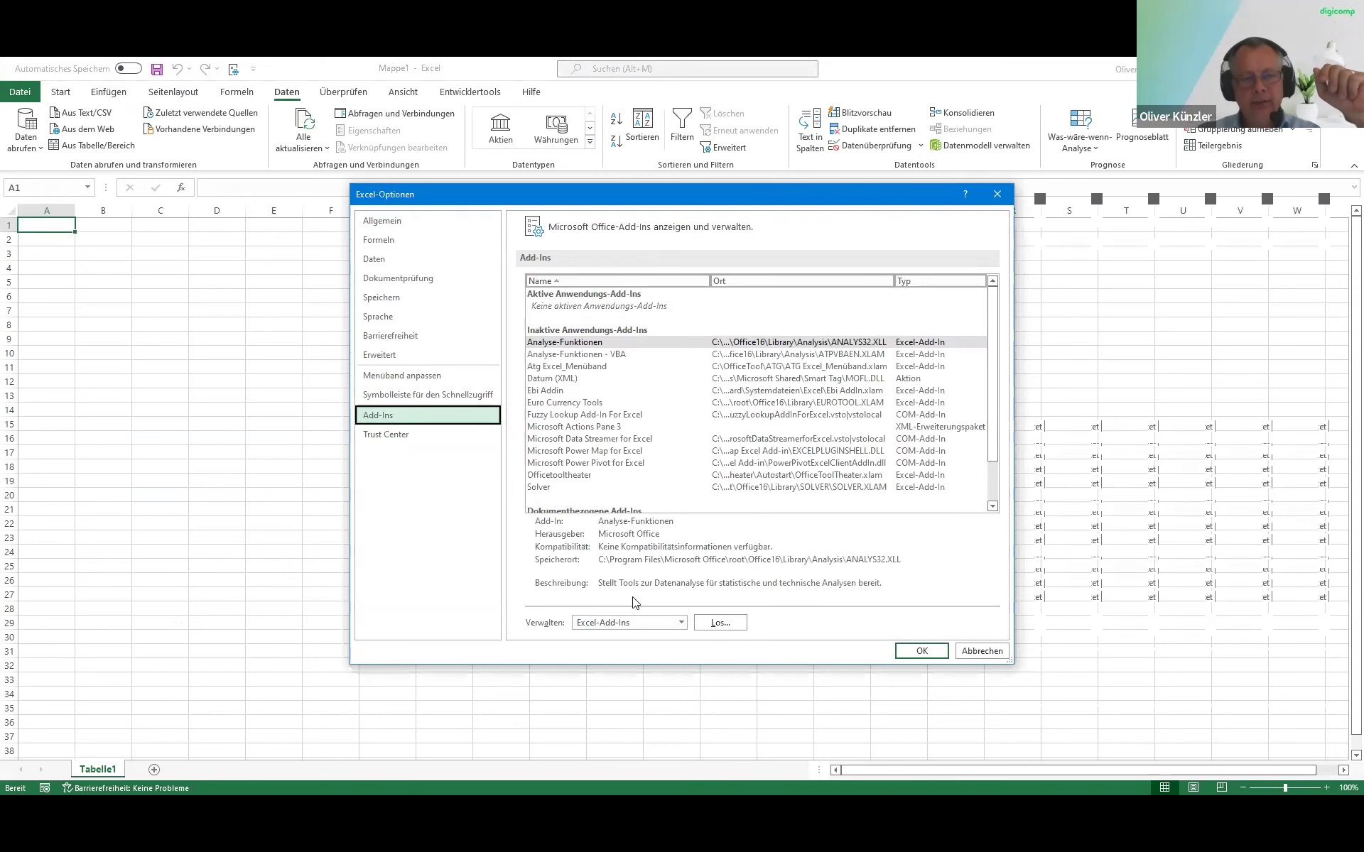
click(631, 627)
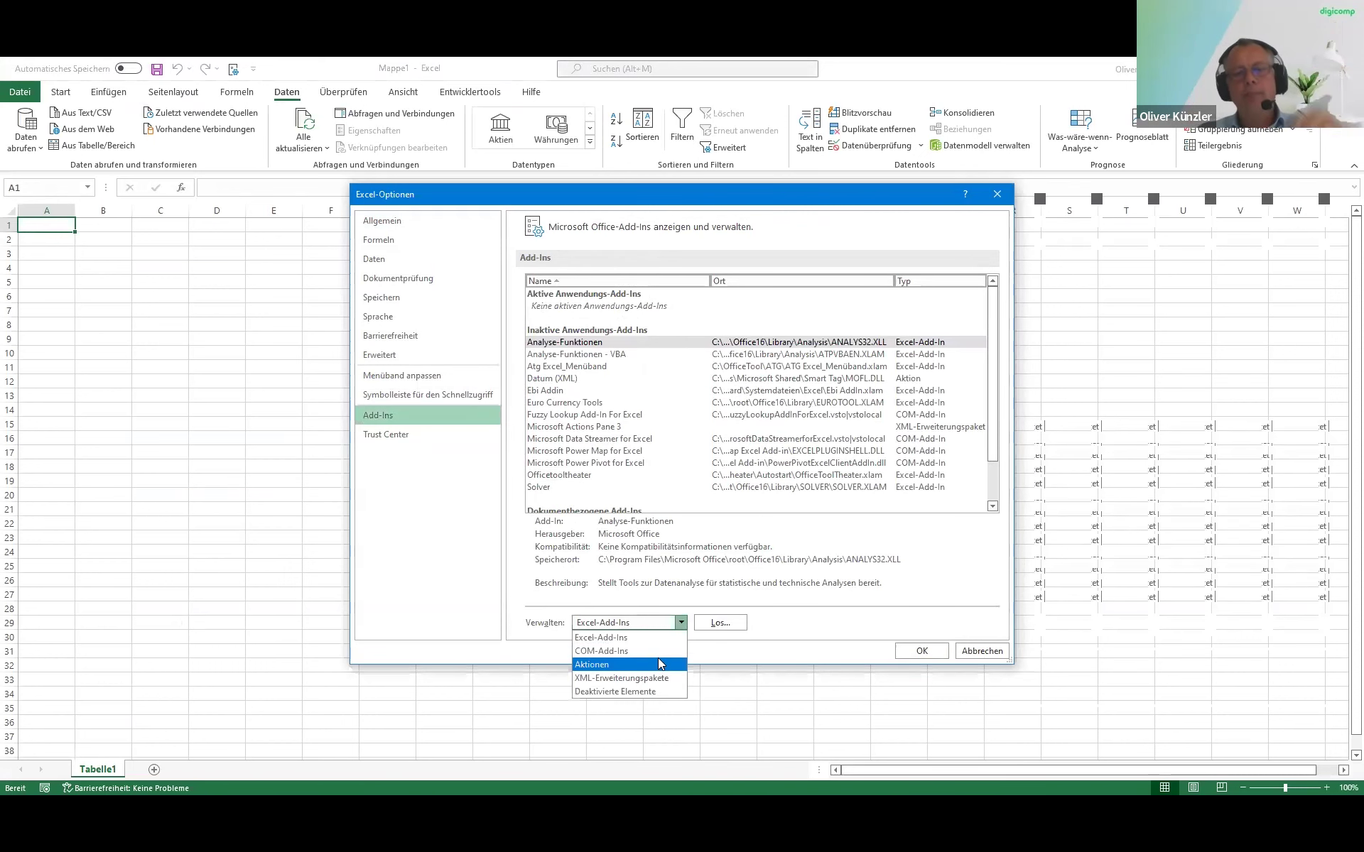
click(657, 651)
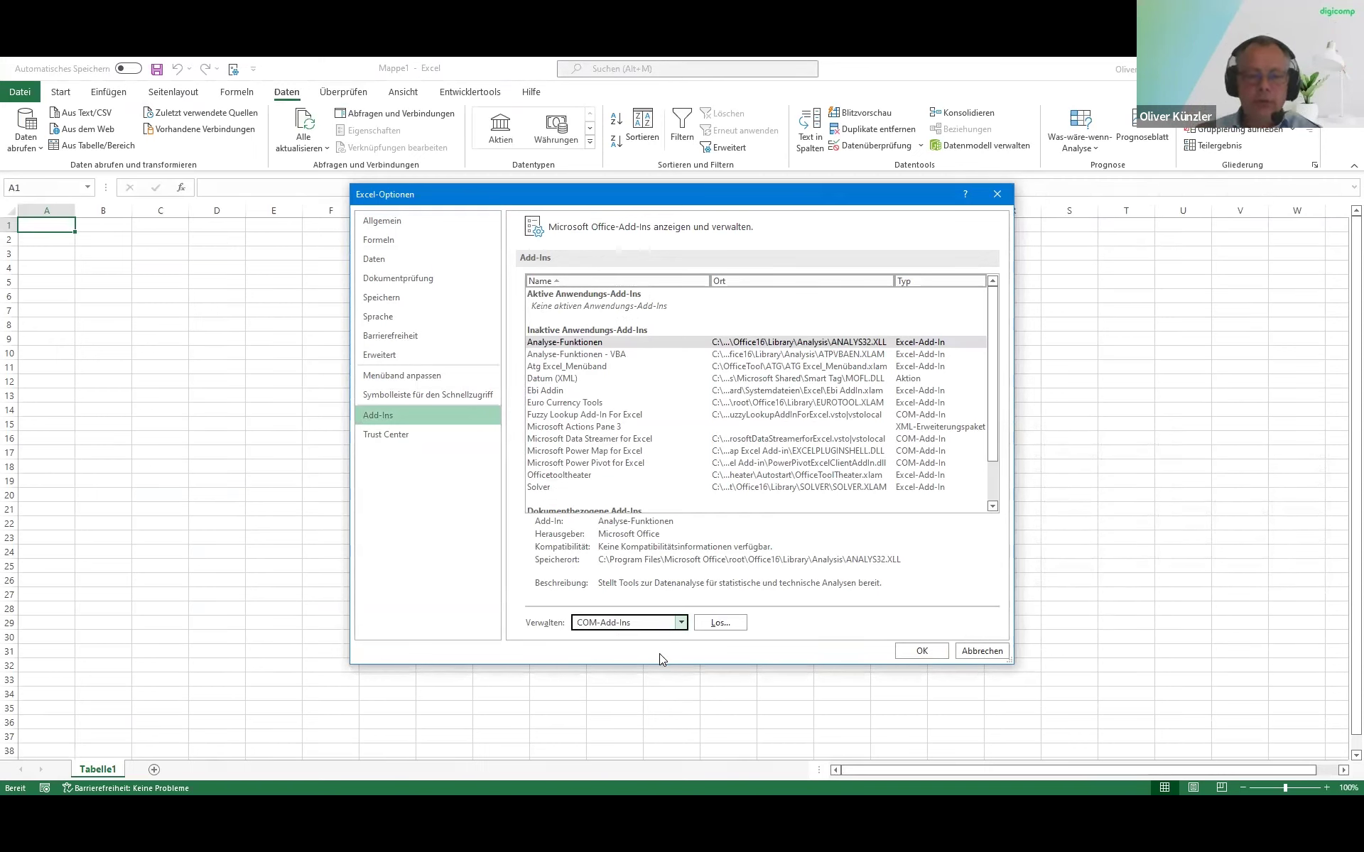
click(720, 622)
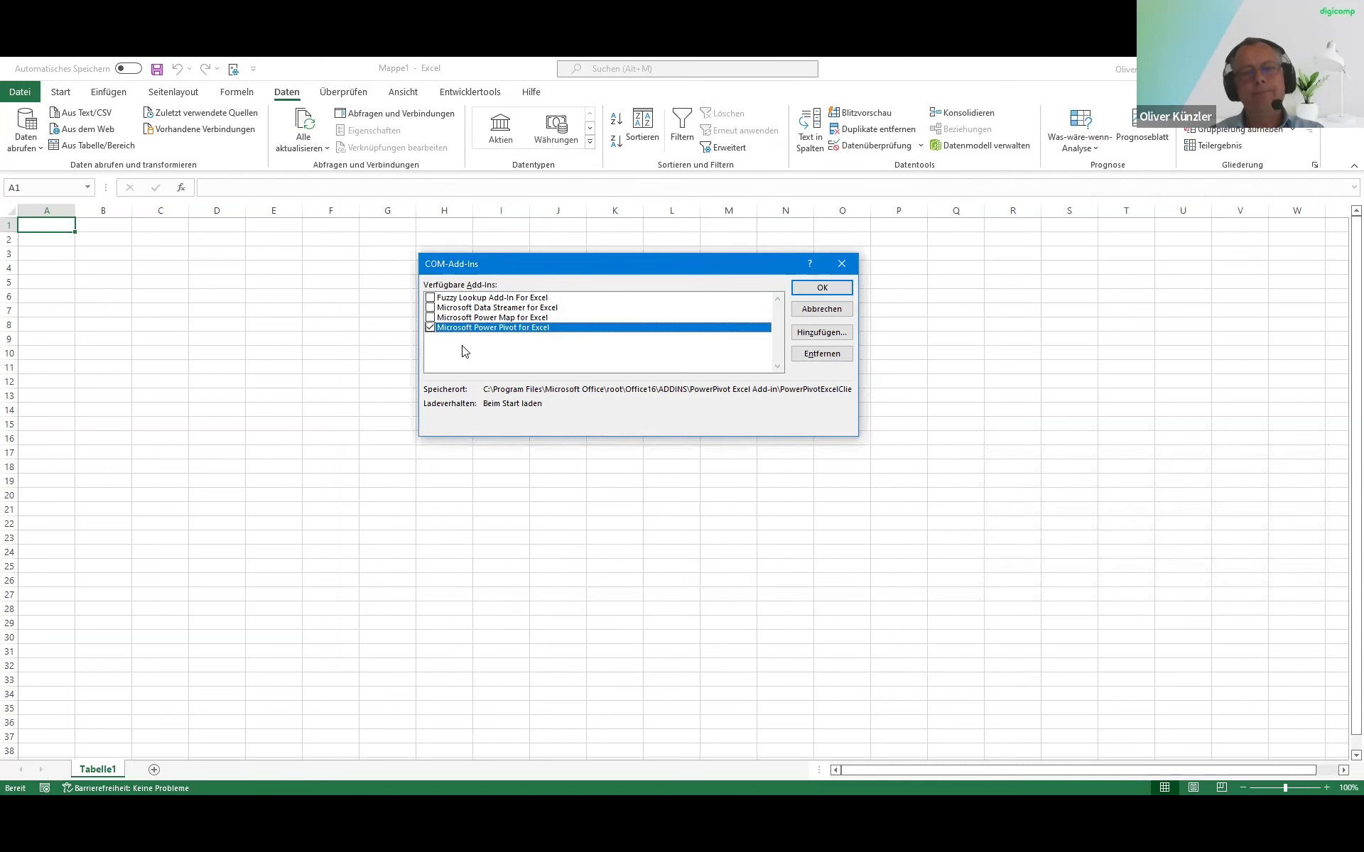
click(841, 289)
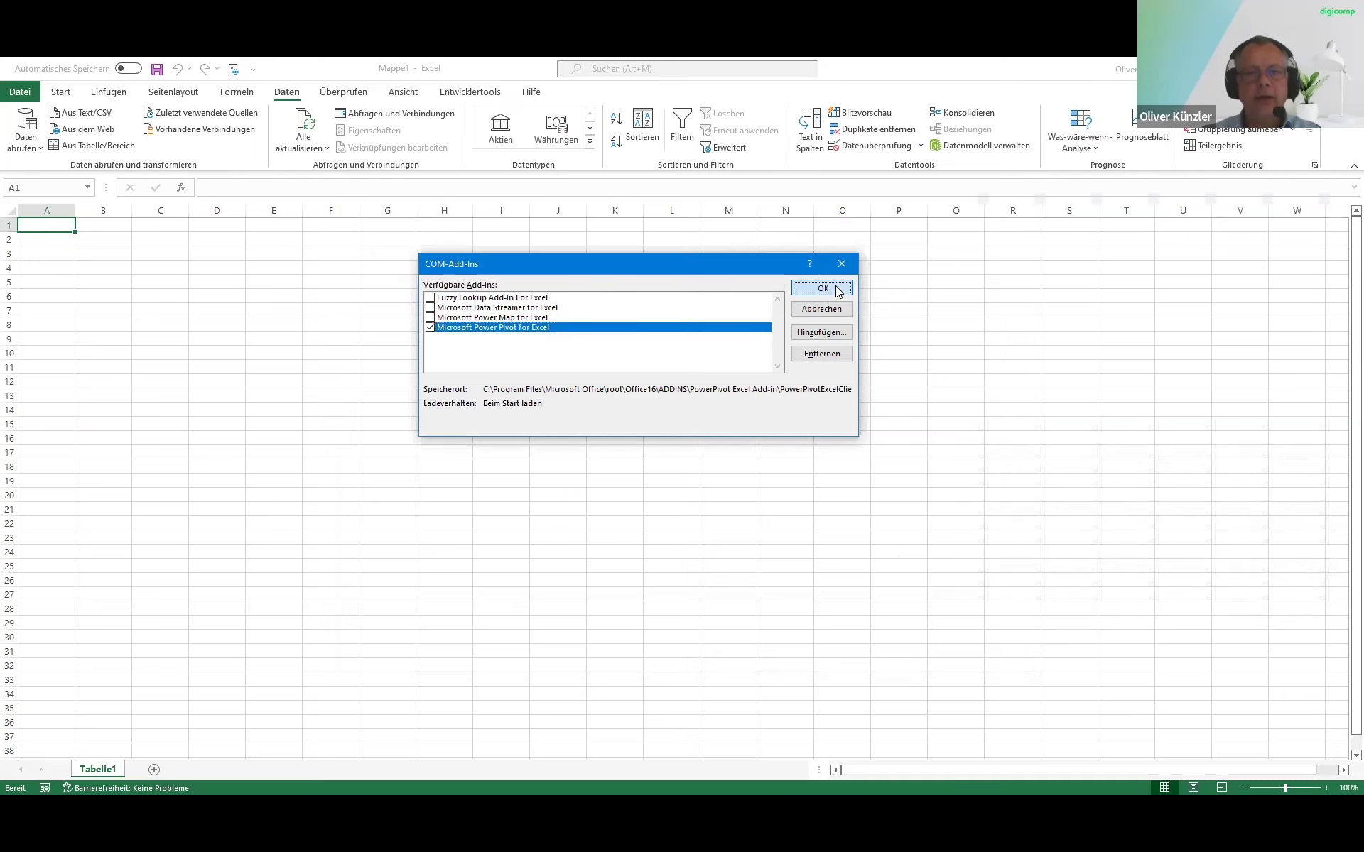
Look over the Power Pivot commands and the add-in commands of the developer tools
click(594, 96)
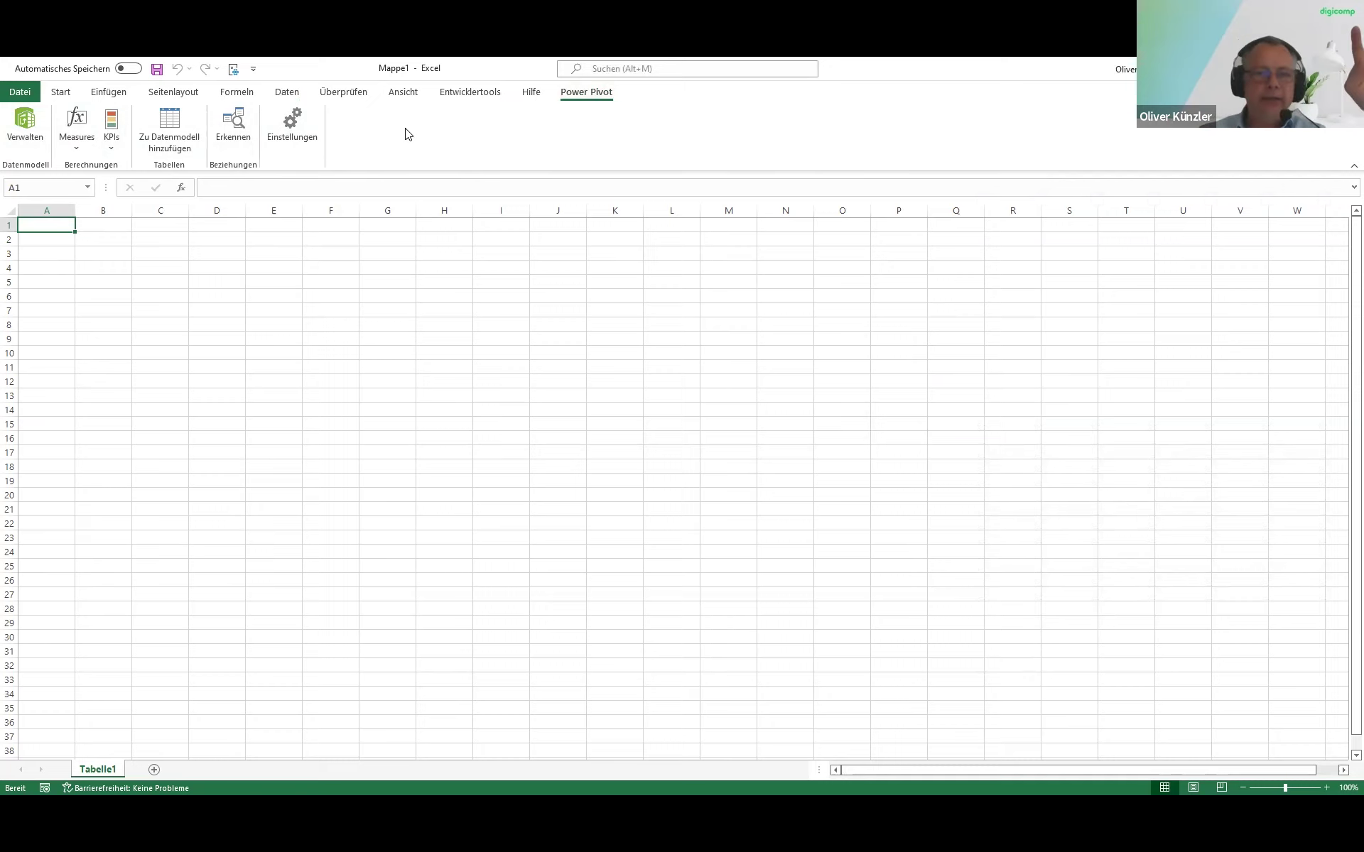
click(474, 99)
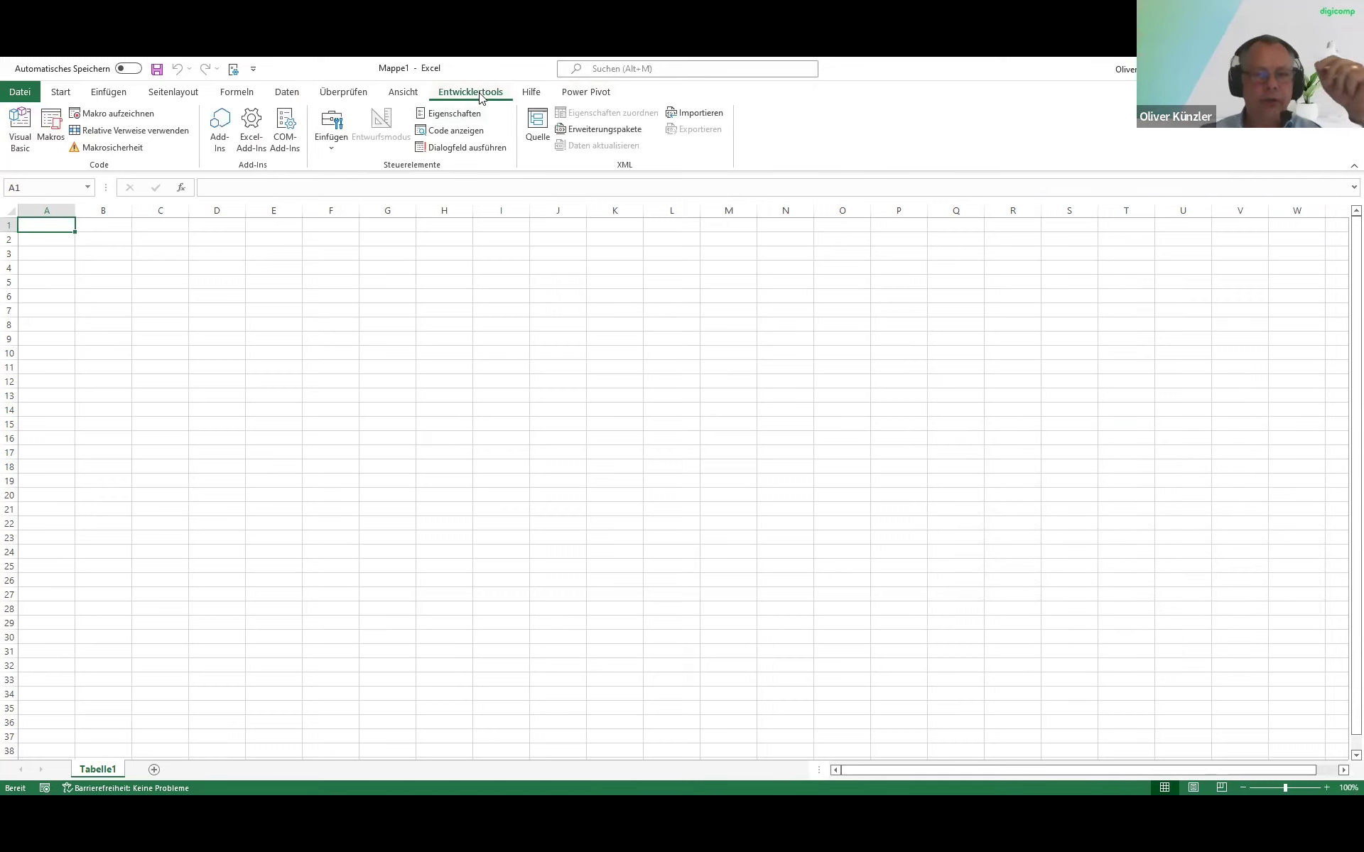
click(577, 100)
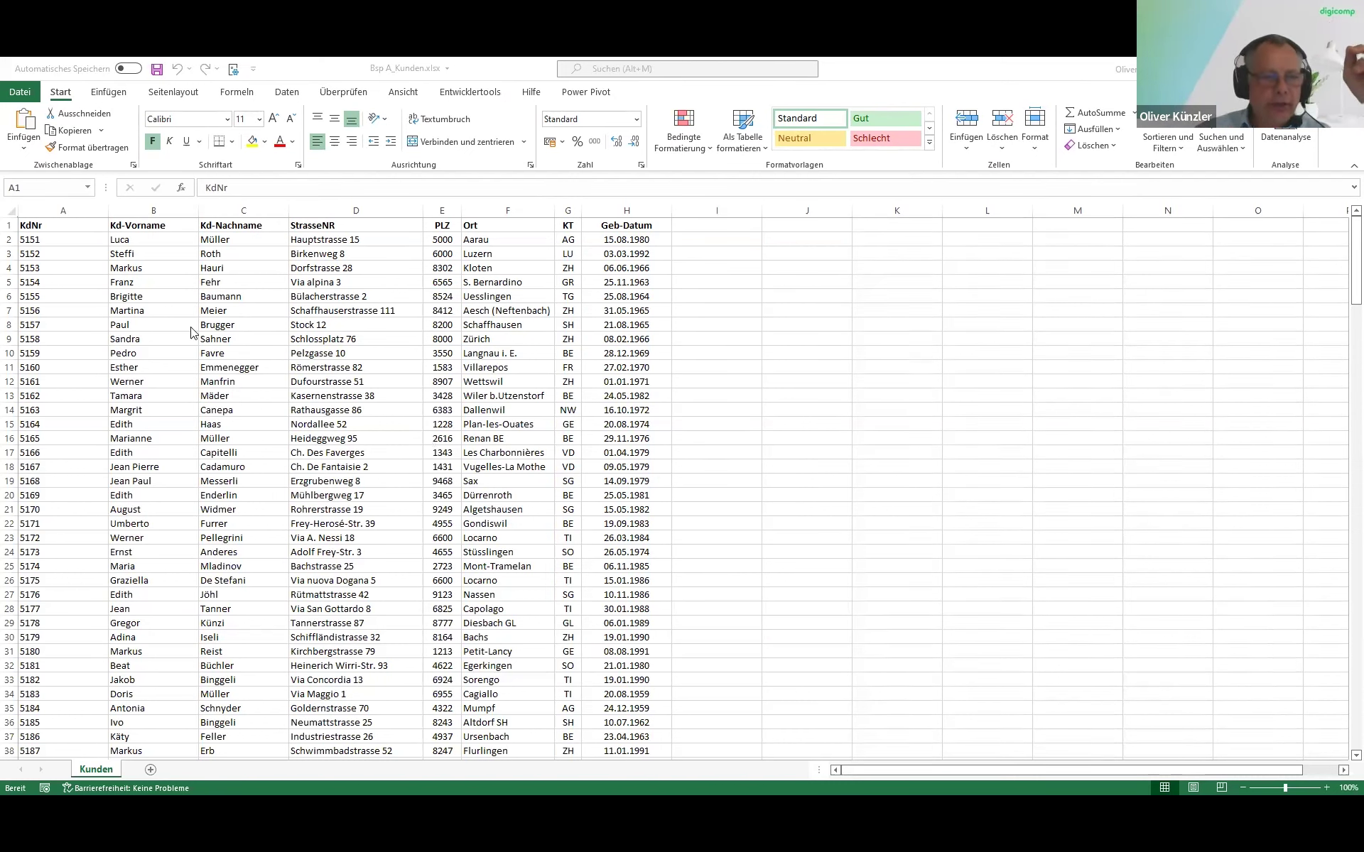
Examine the customer records and column headings in the workbook Bsp A_Kunden.xlsx
click(75, 227)
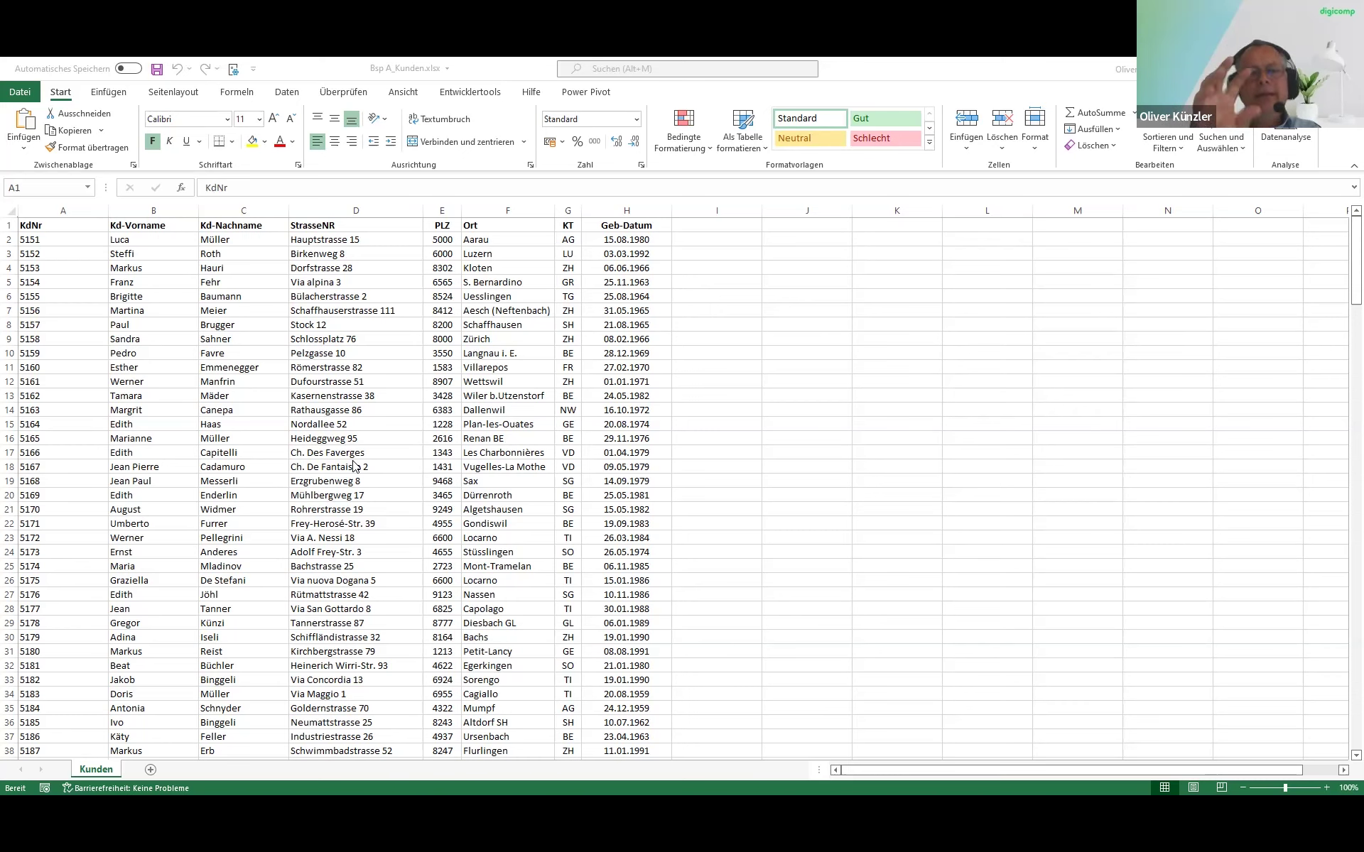
key(alt+Tab)
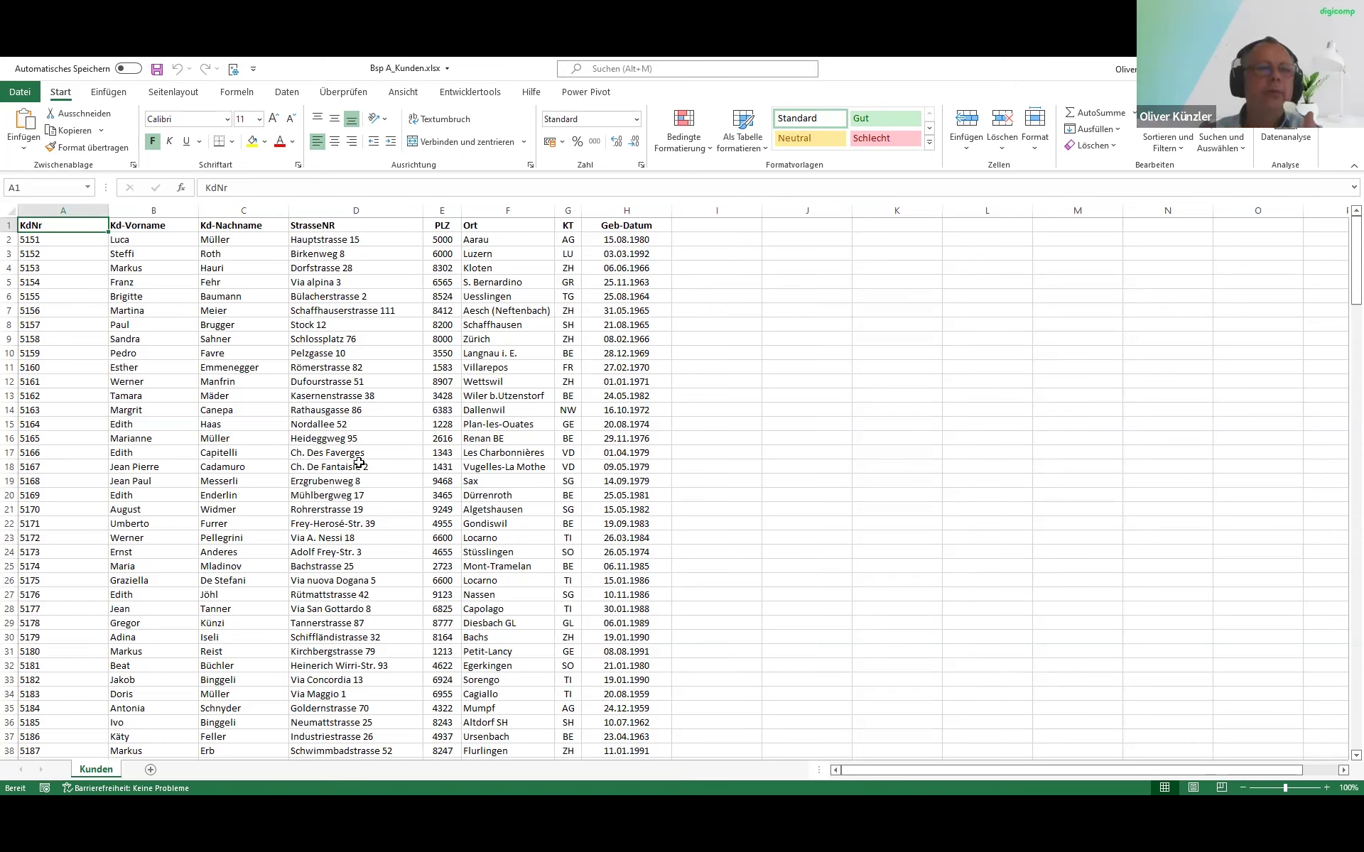
click(78, 210)
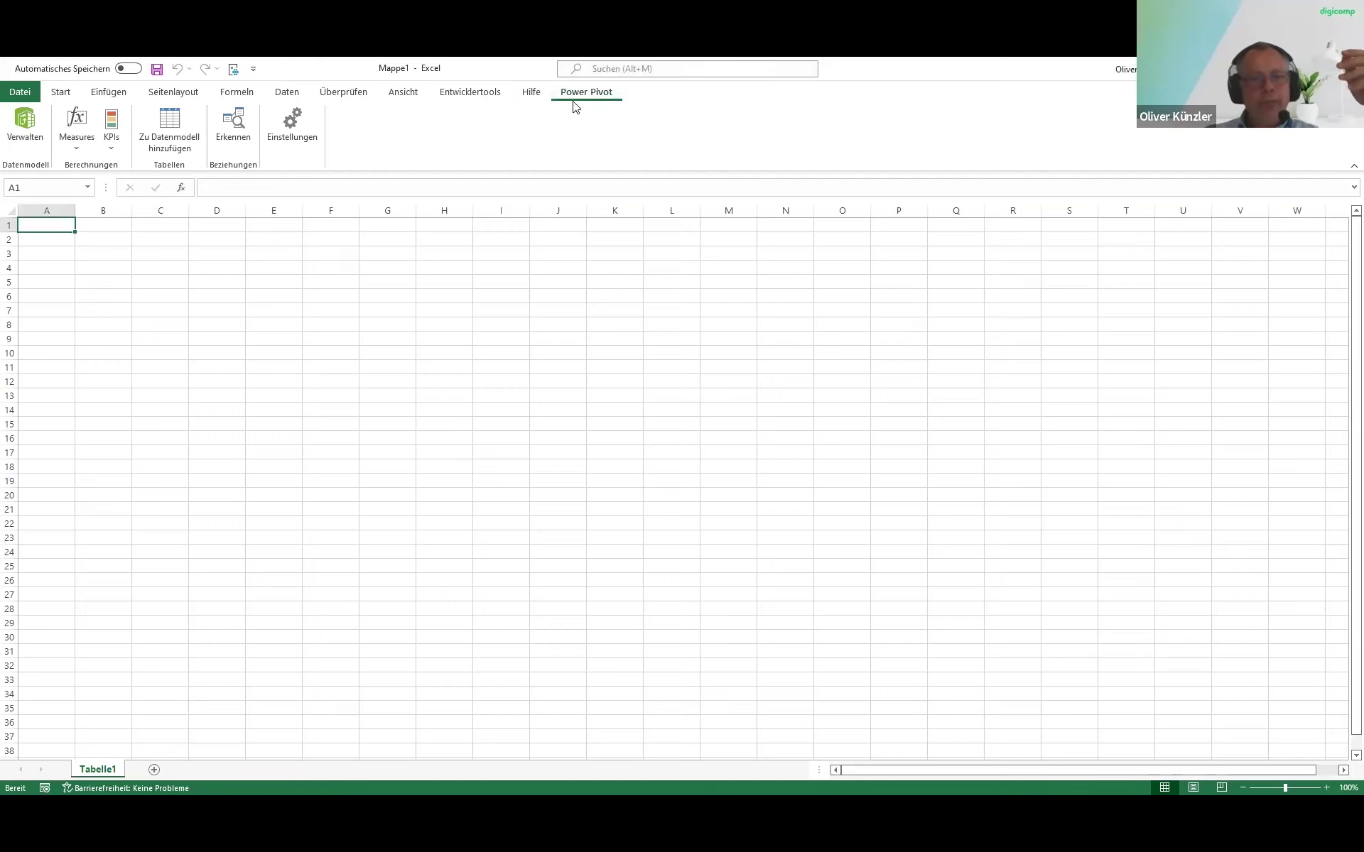
Open the Power Pivot data model of Mappe1 and start a table import from another source of type Excel-Datei
click(28, 135)
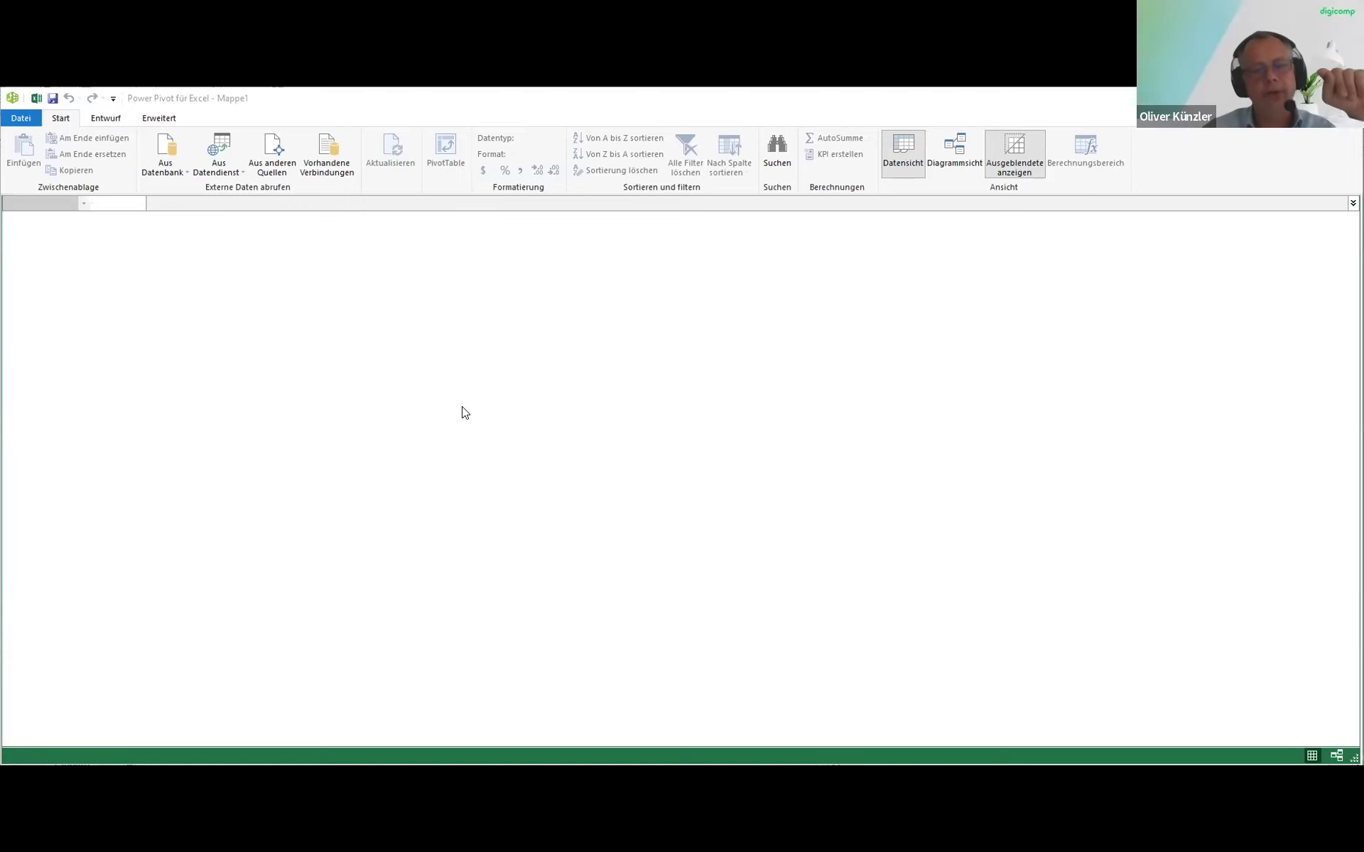
click(443, 100)
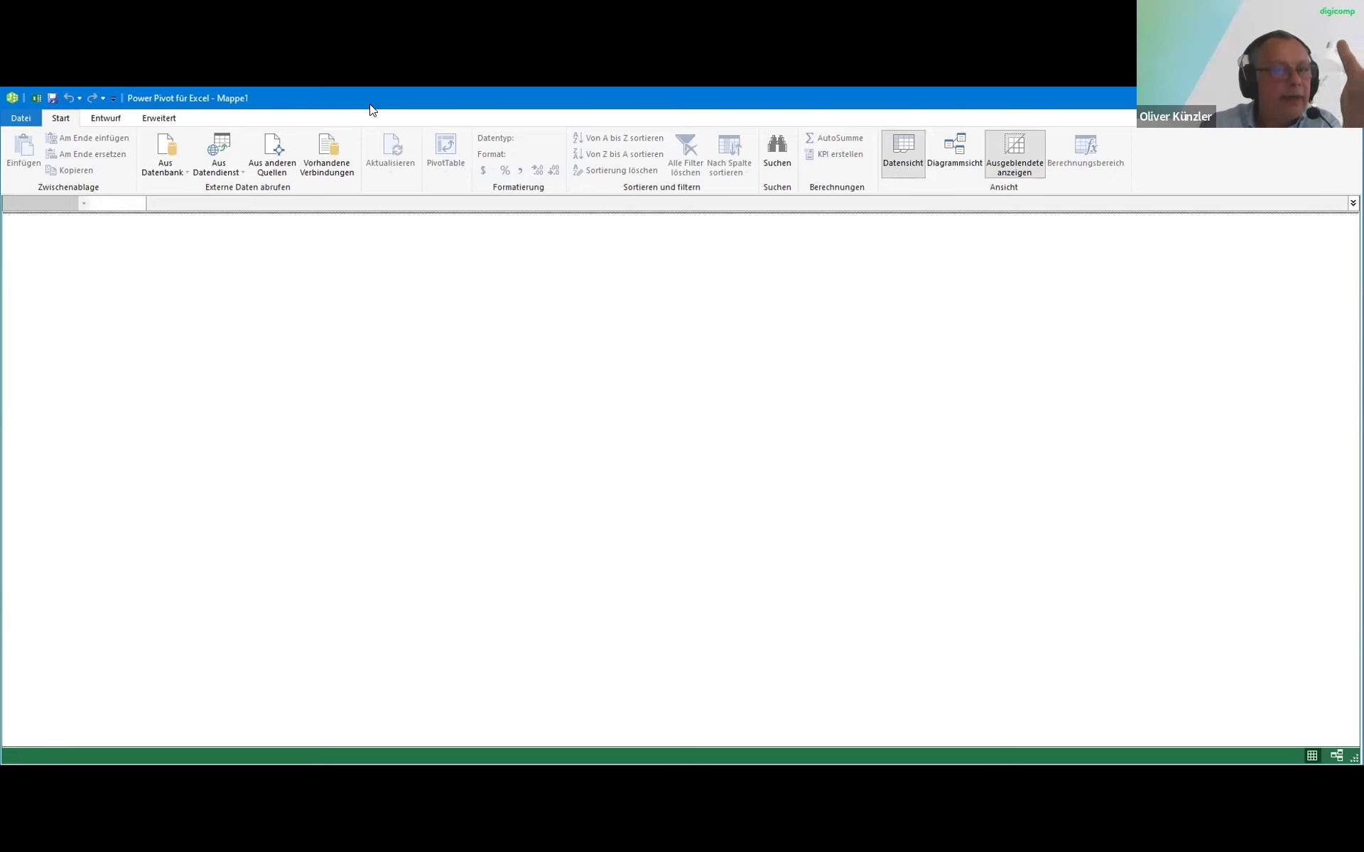
click(278, 160)
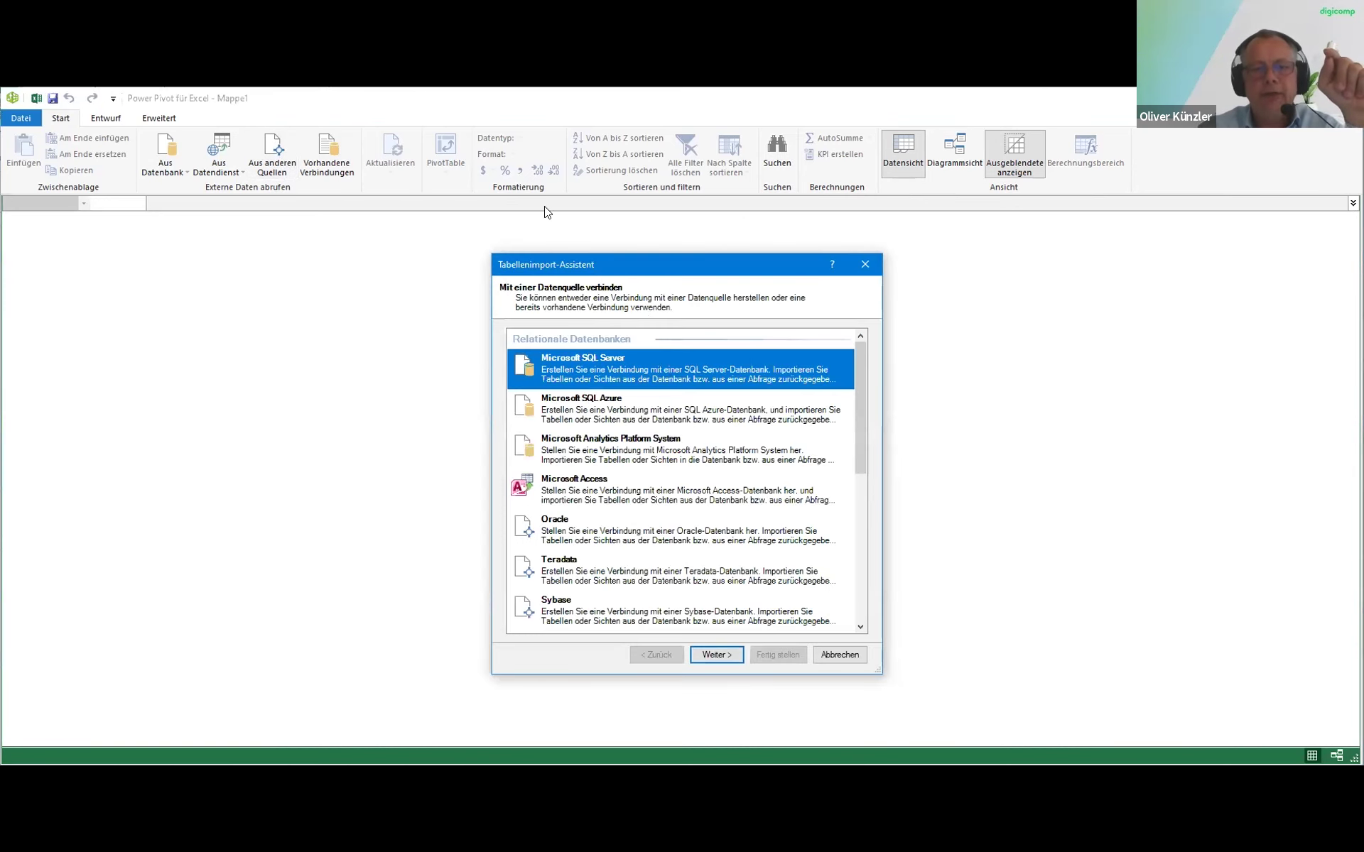
drag(628, 262, 553, 145)
drag(785, 305, 764, 454)
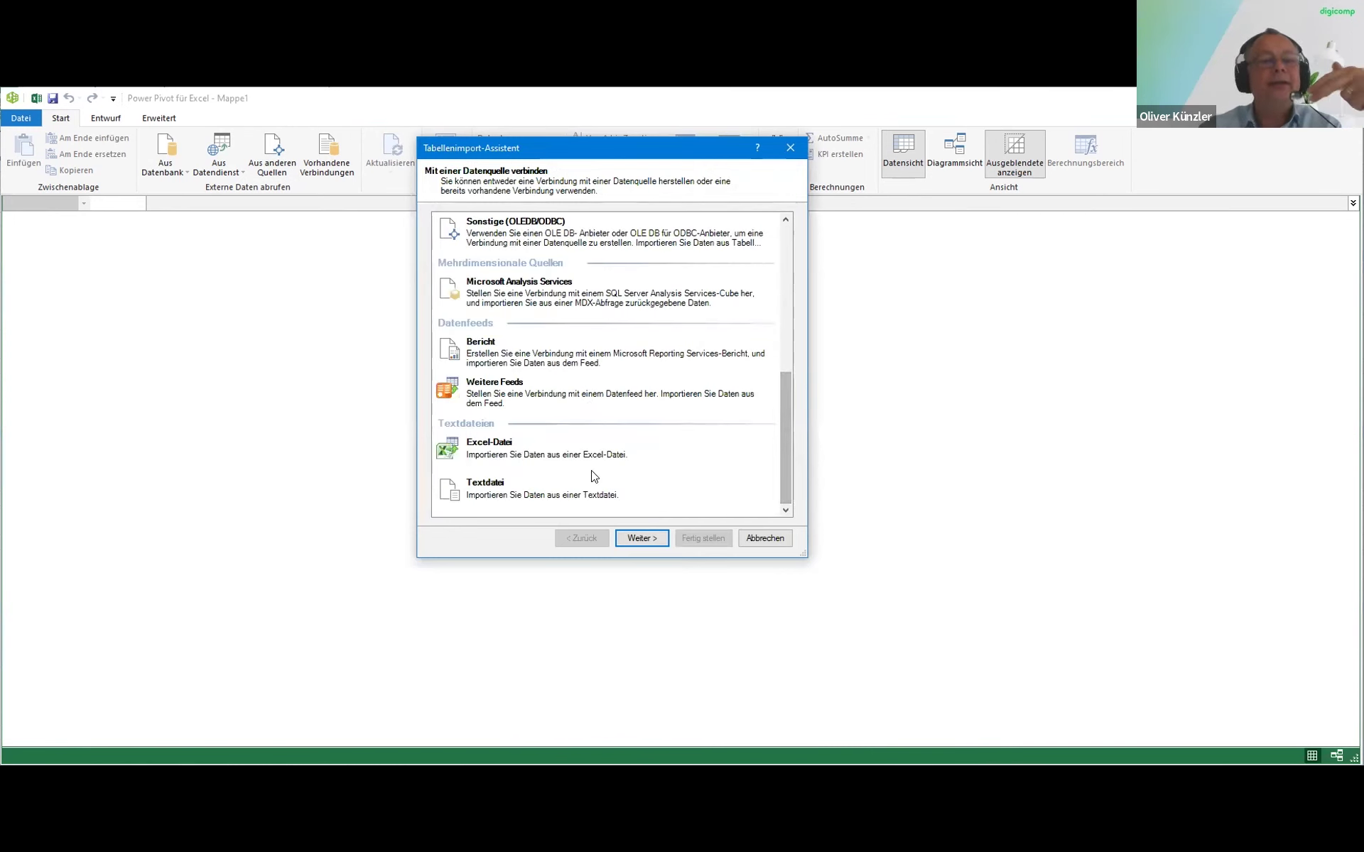
click(563, 446)
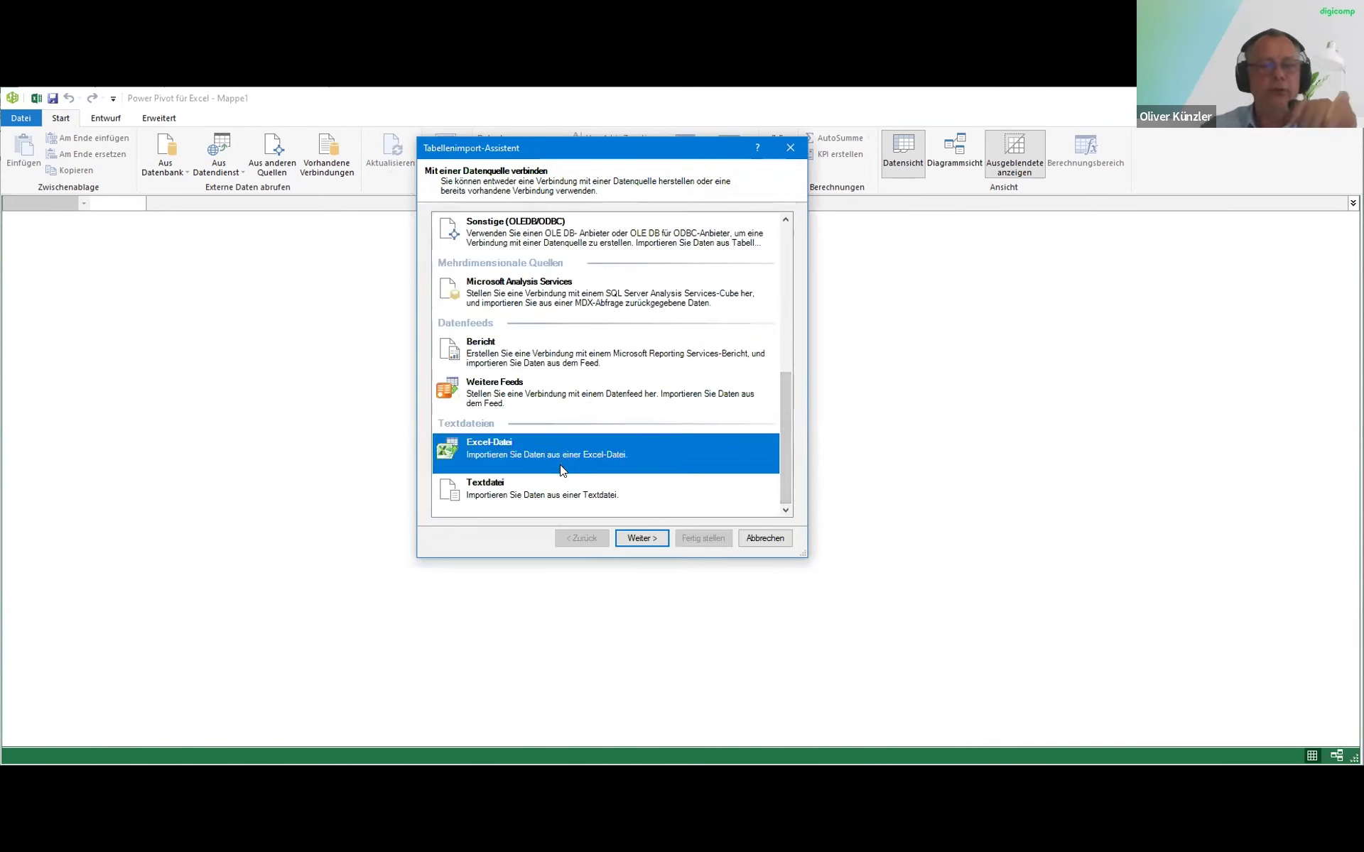
click(640, 538)
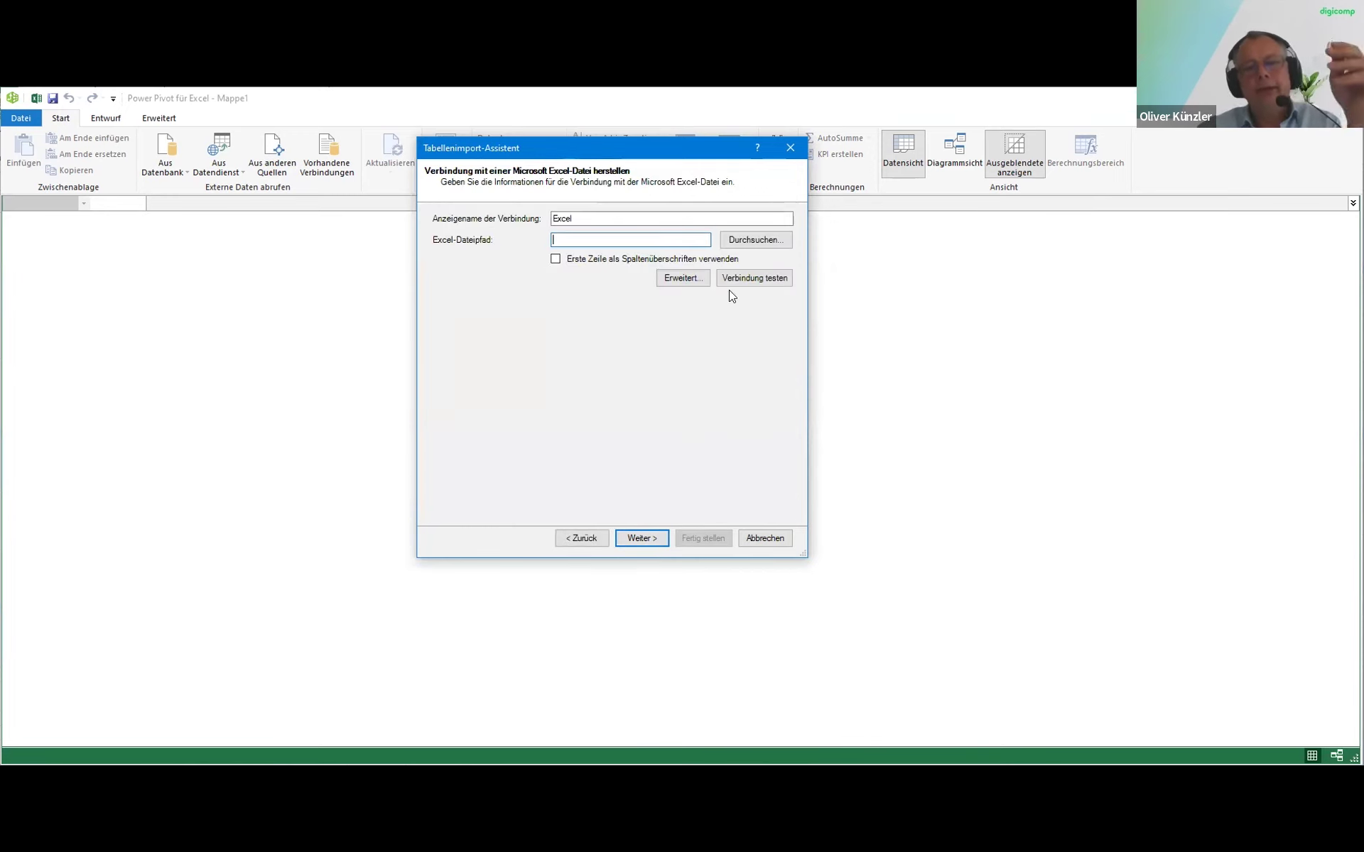
Choose Bsp A_Kunden.xlsx from the Power Pivot folder on the desktop as the import file
click(733, 241)
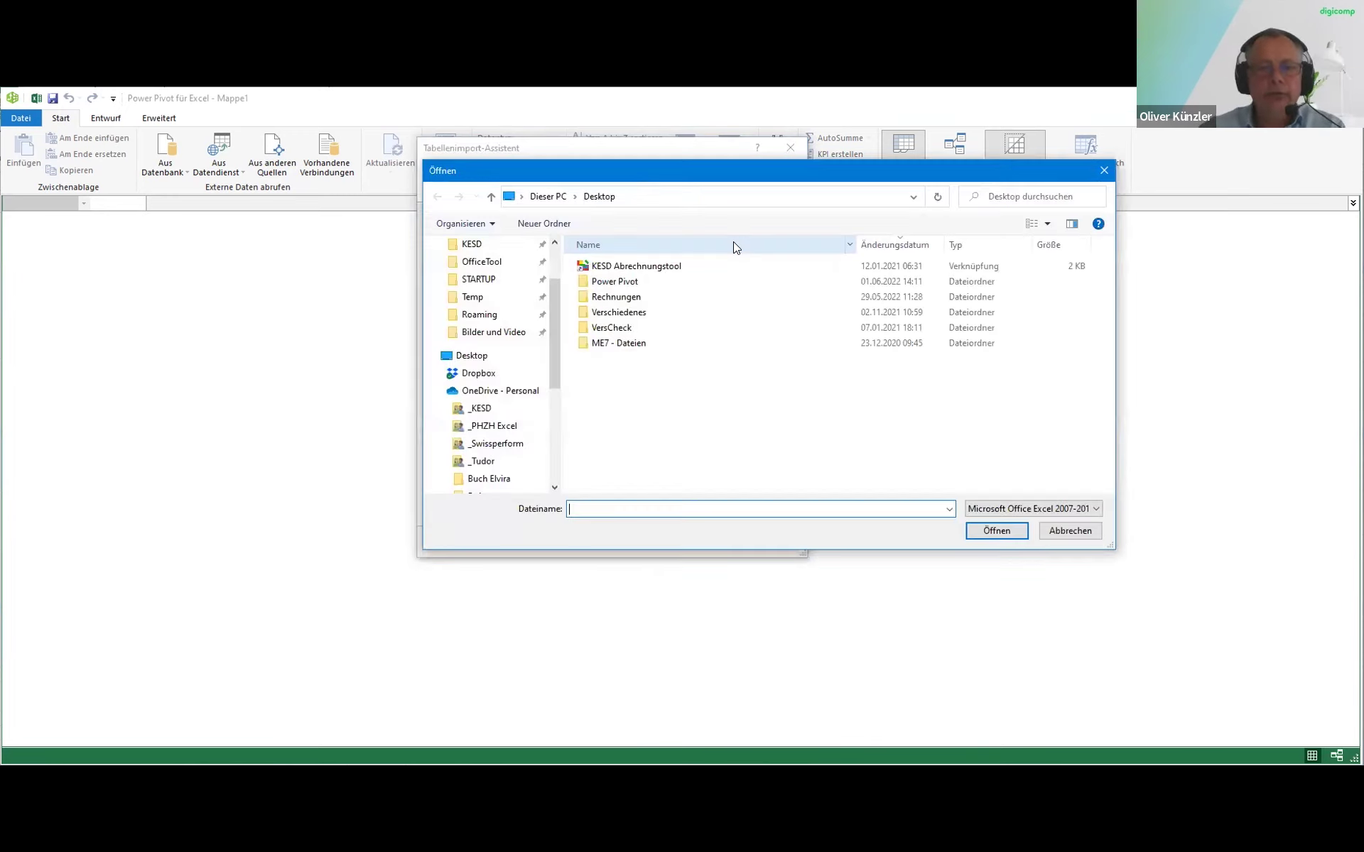
click(650, 281)
double_click(652, 283)
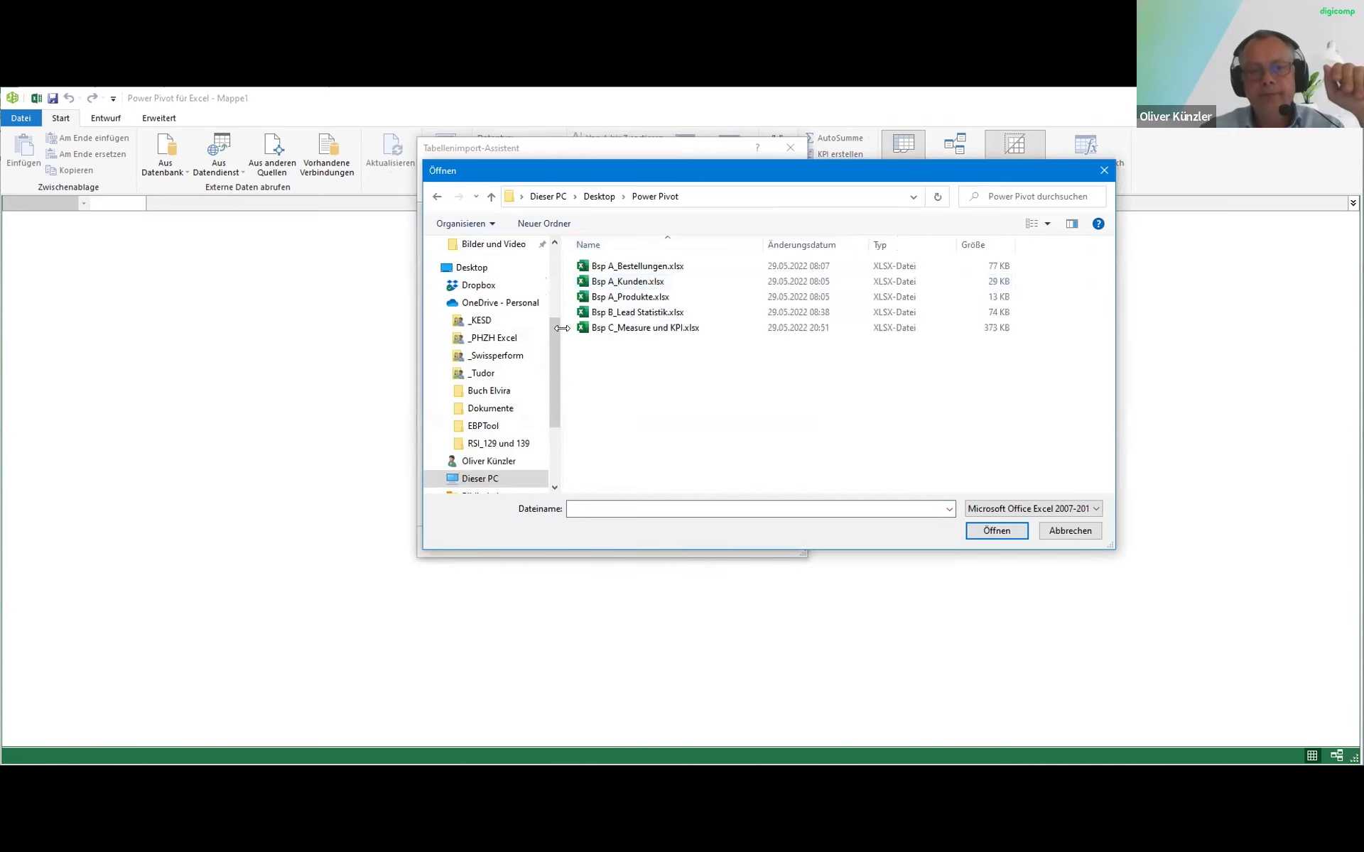
drag(561, 328, 475, 328)
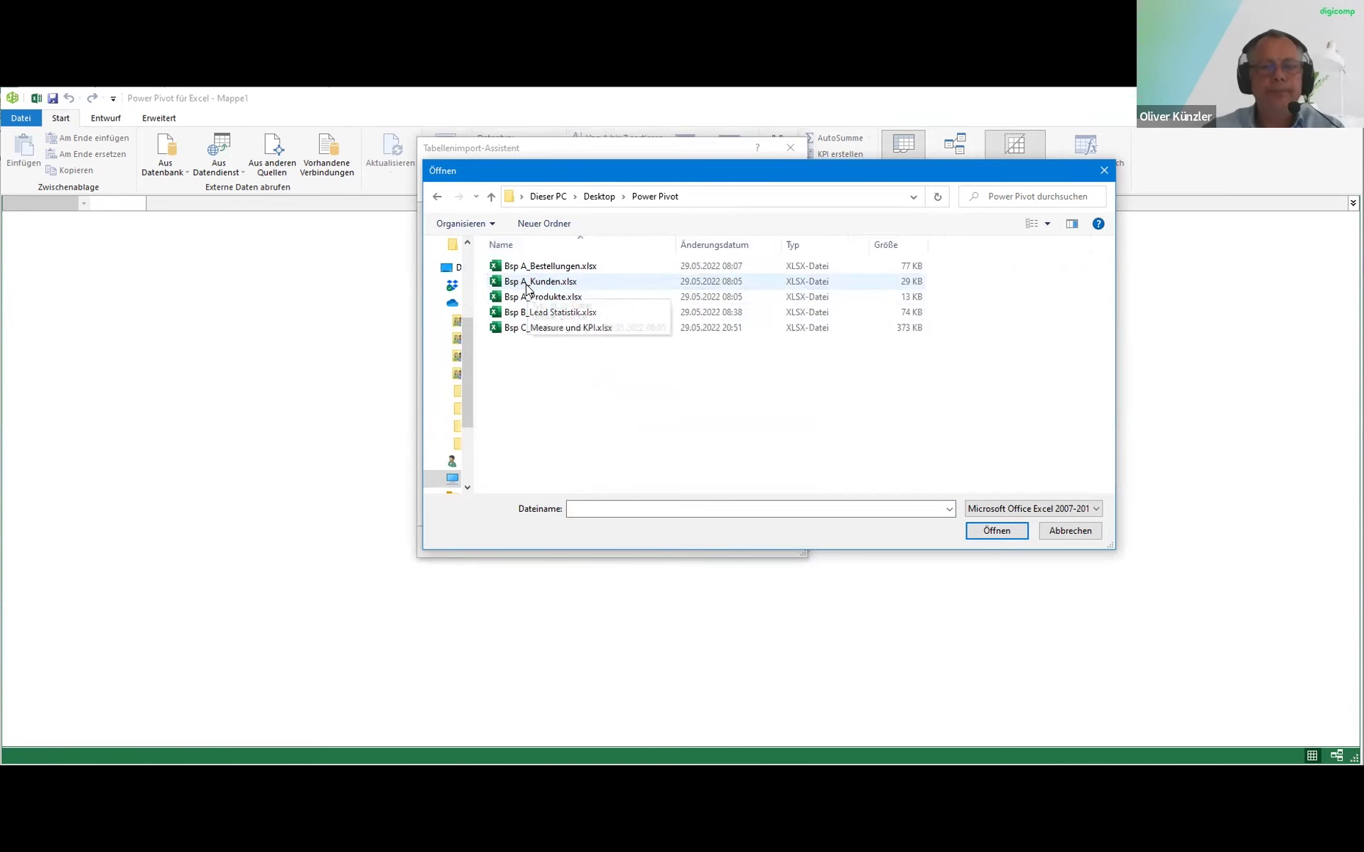
double_click(527, 284)
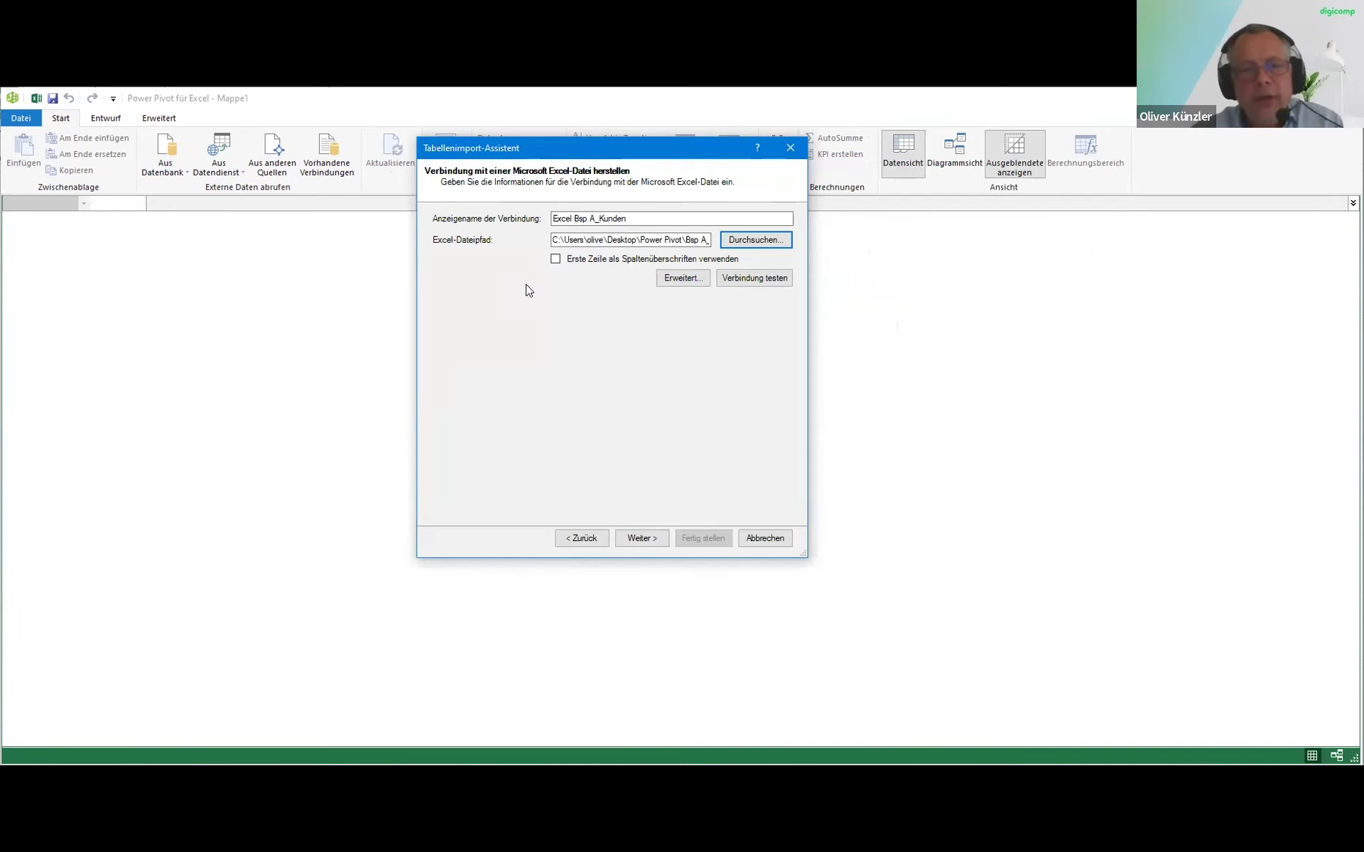
Use the first row as column headings and import the Kunden table into the data model
click(555, 260)
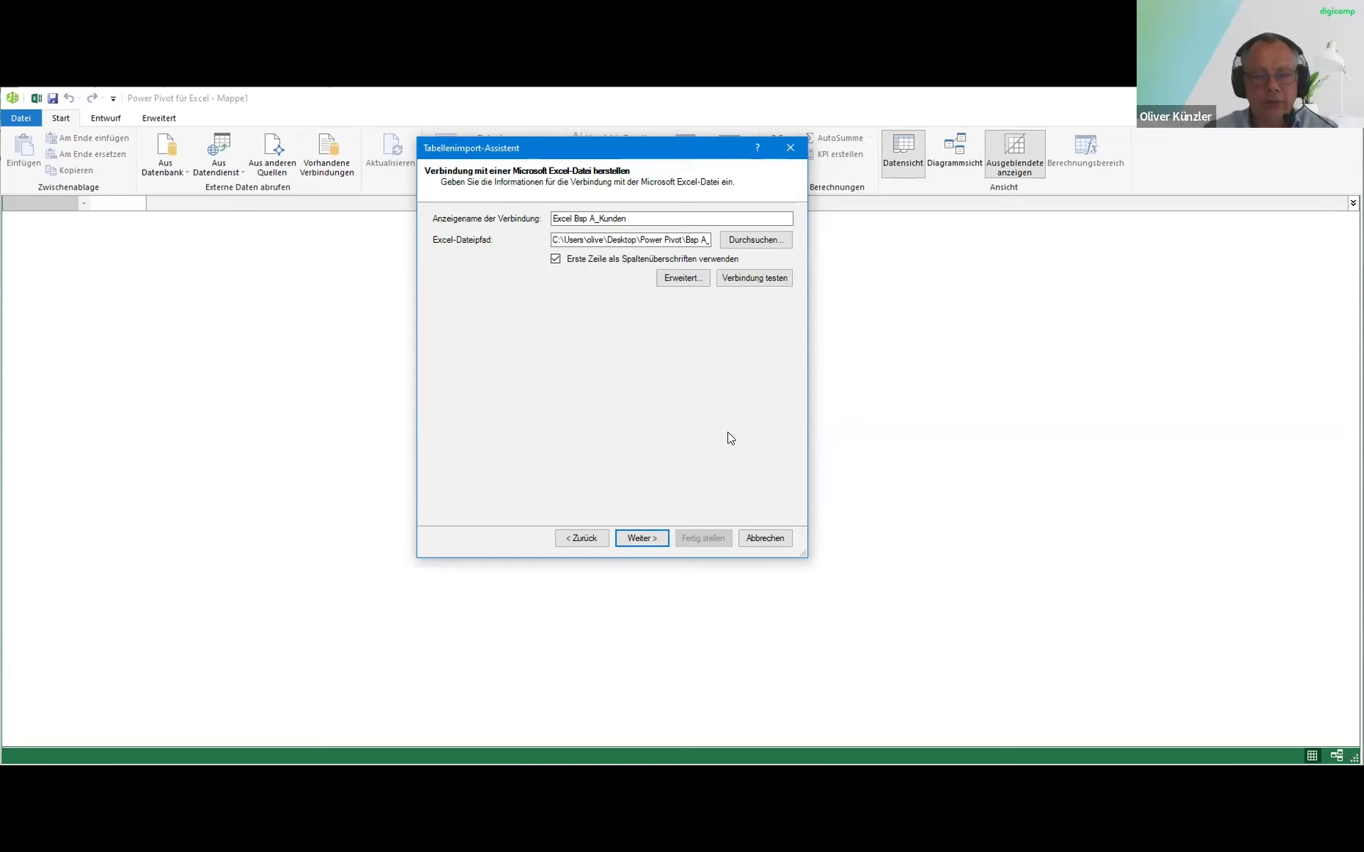
key(Return)
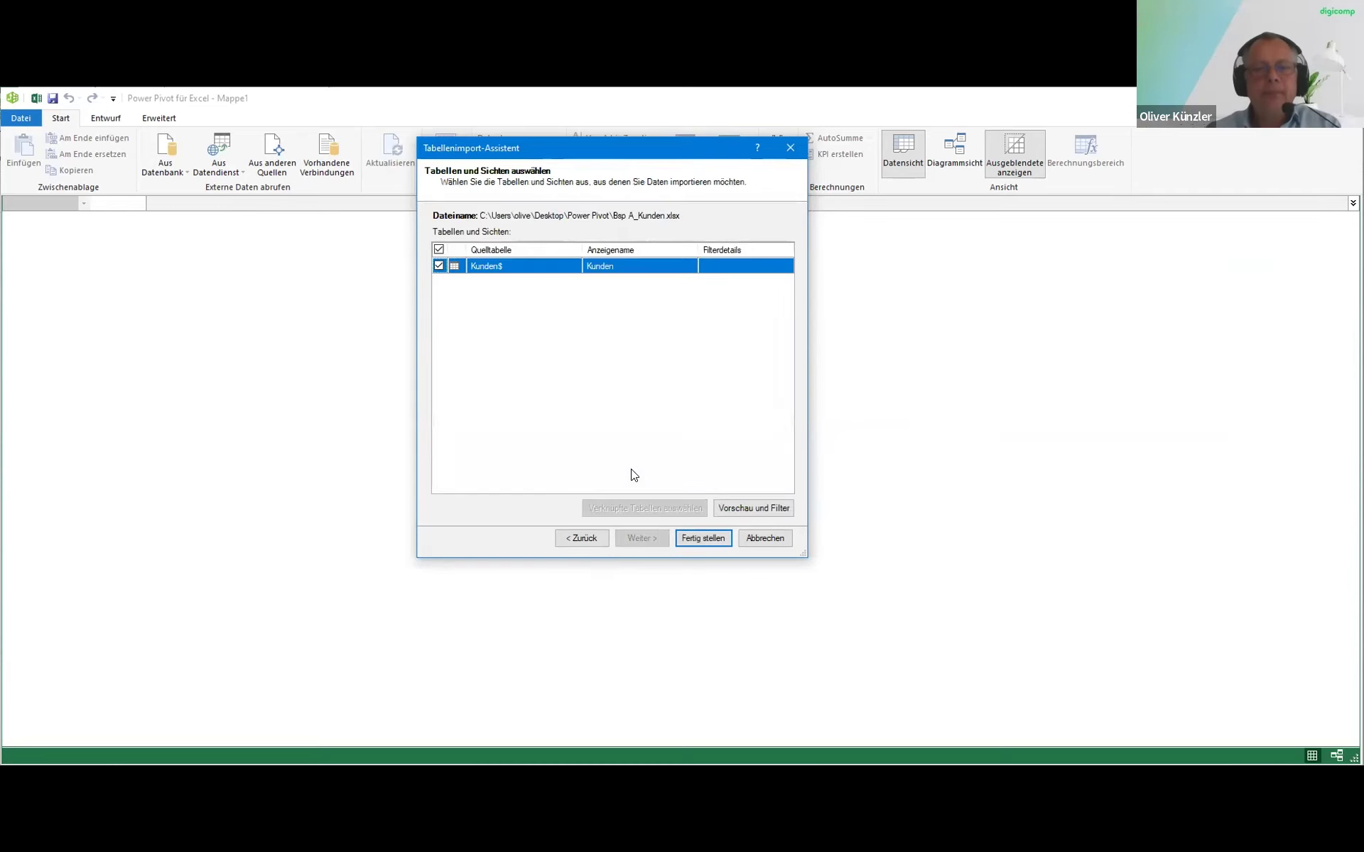
click(709, 537)
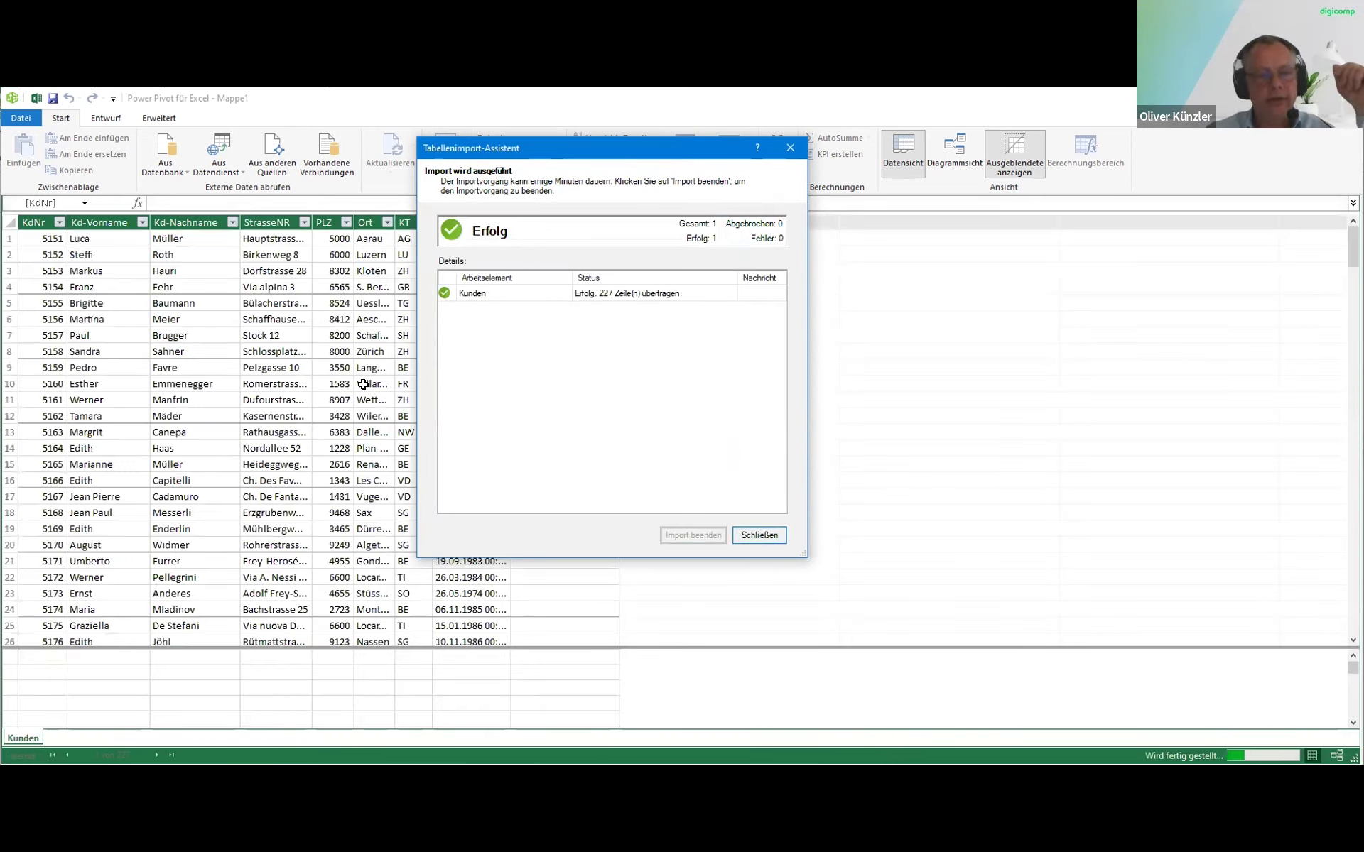
key(Return)
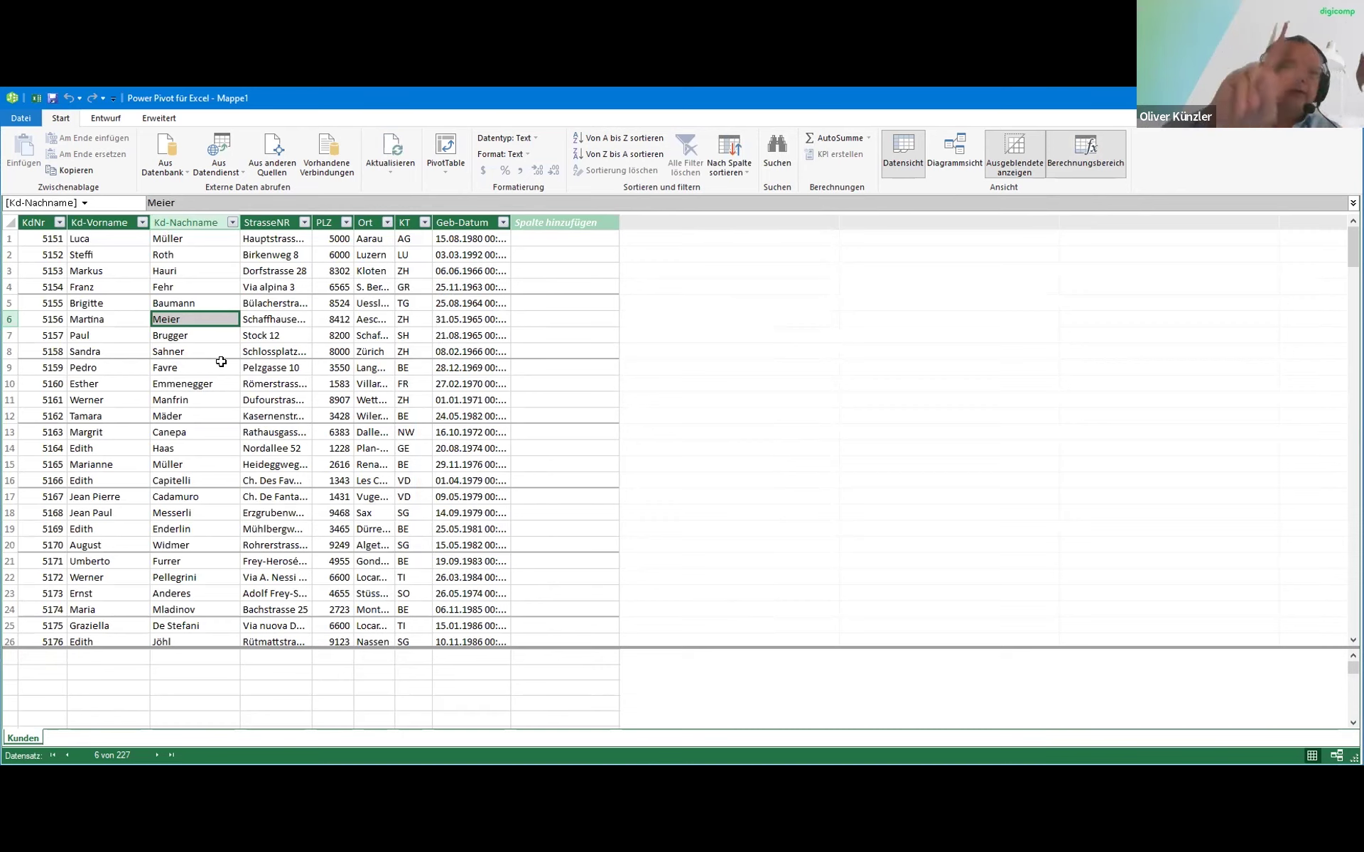
Start another table import of type Excel-Datei with Bsp A_Produkte.xlsx as the source file
click(270, 165)
drag(858, 419, 862, 610)
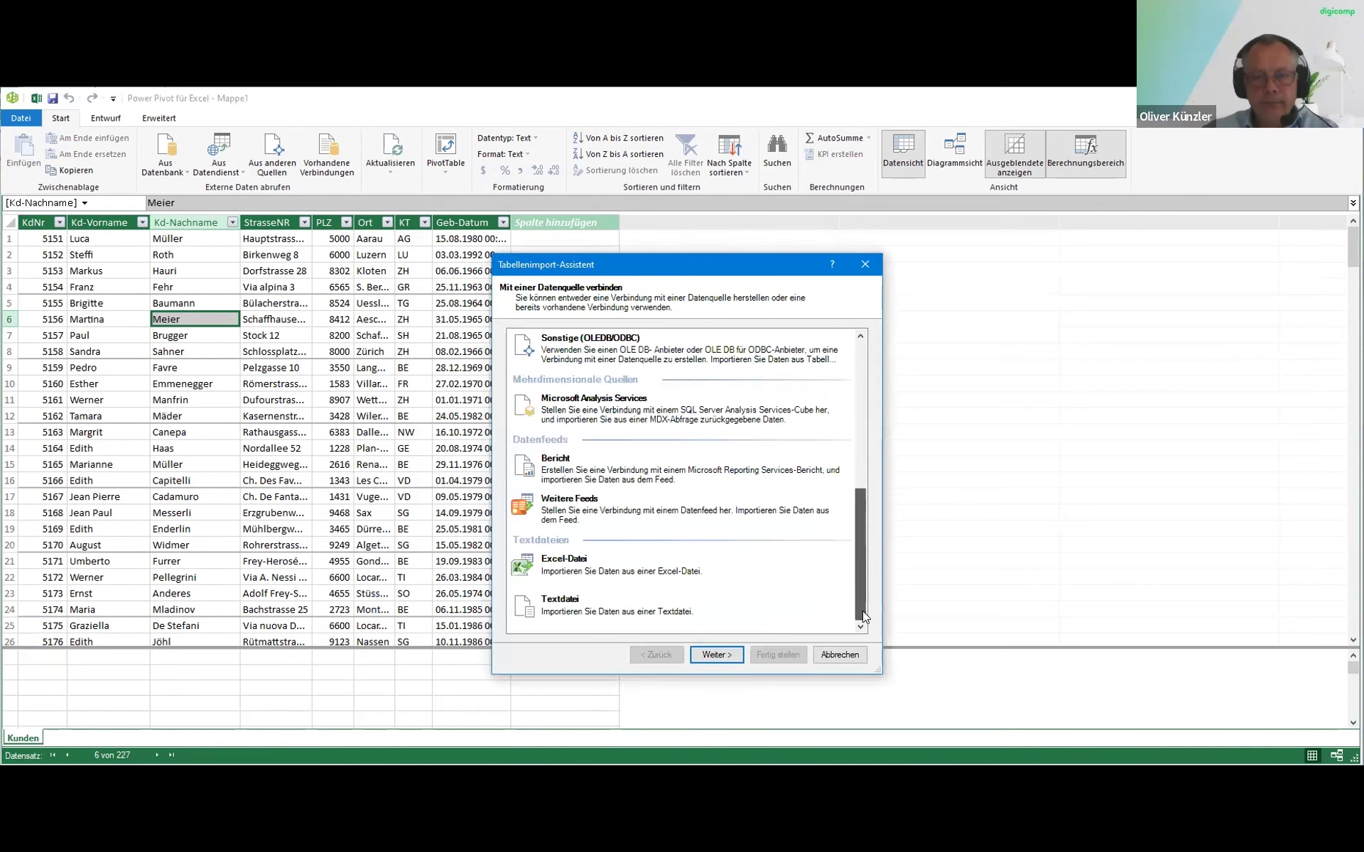
click(566, 563)
click(716, 654)
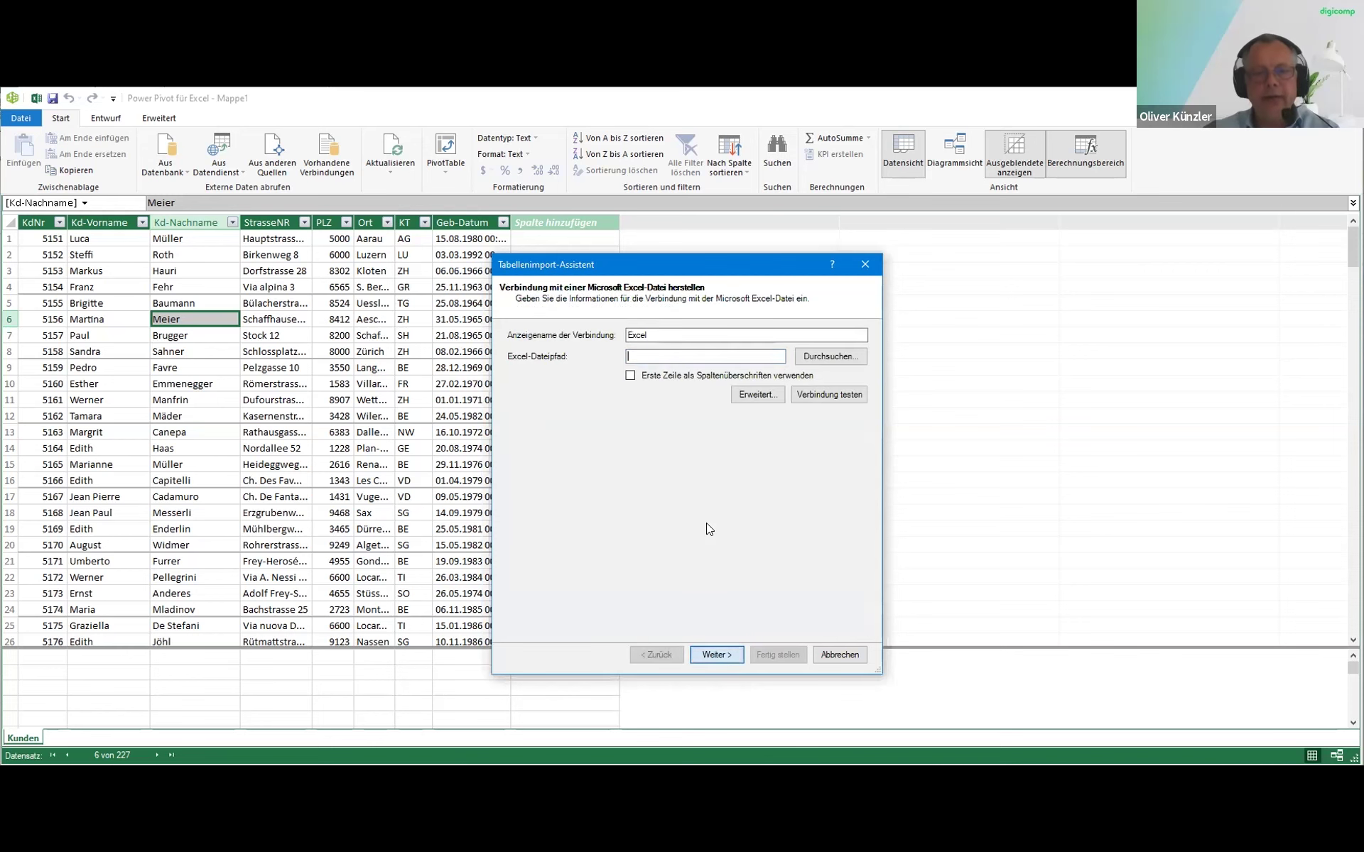
click(830, 356)
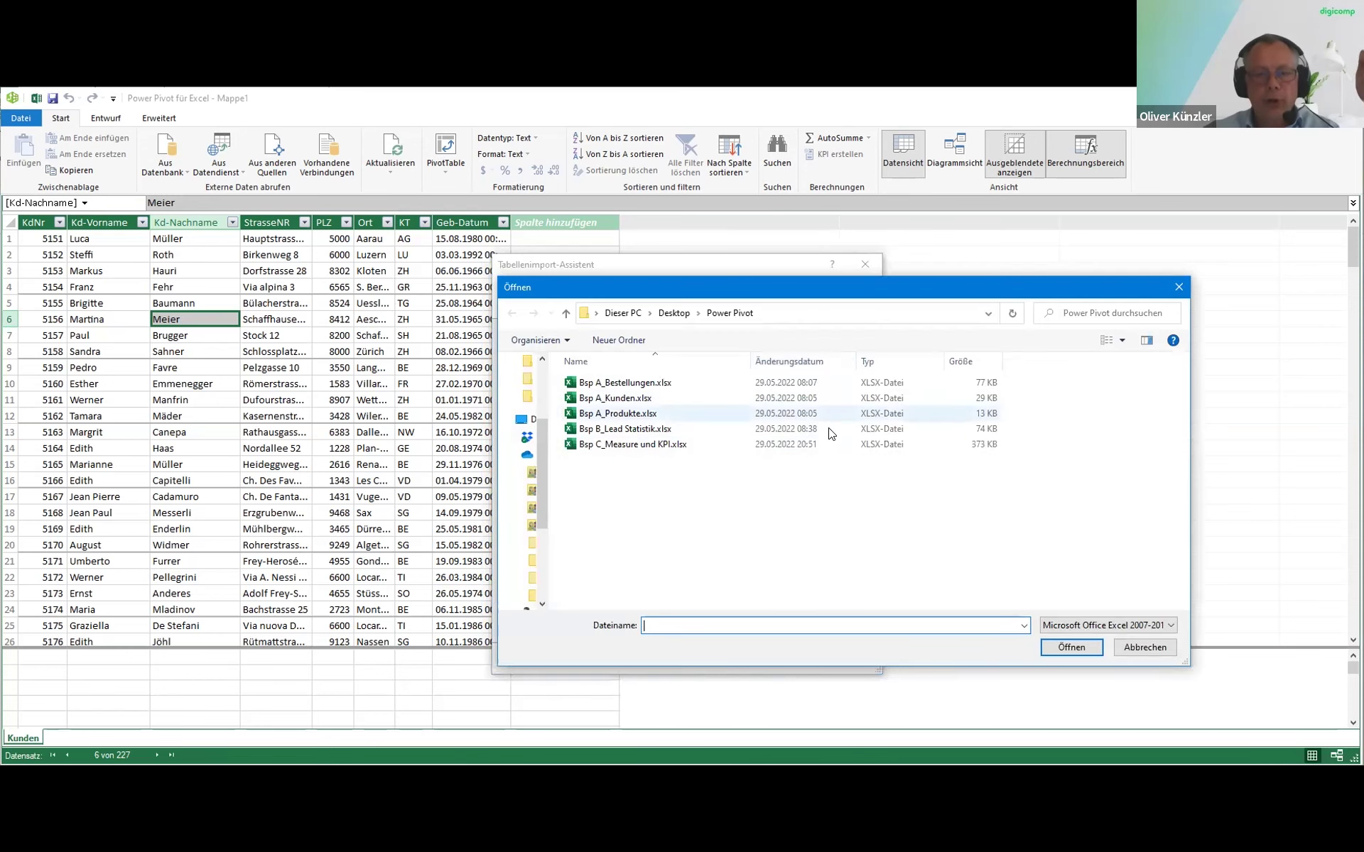
click(634, 414)
double_click(634, 414)
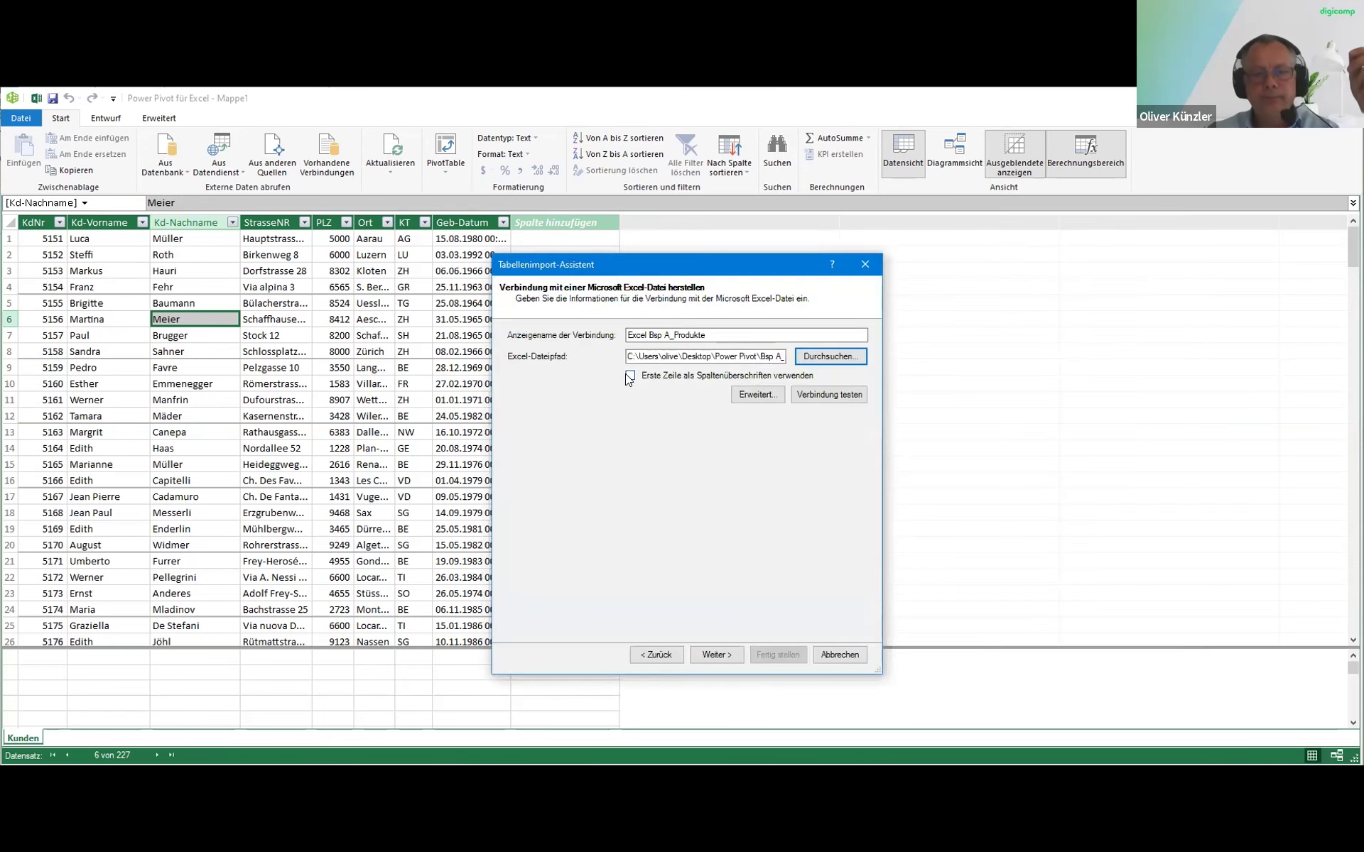
Import the Produkte table with its first row as column headings and check the Kunden and Produkte tables
click(630, 376)
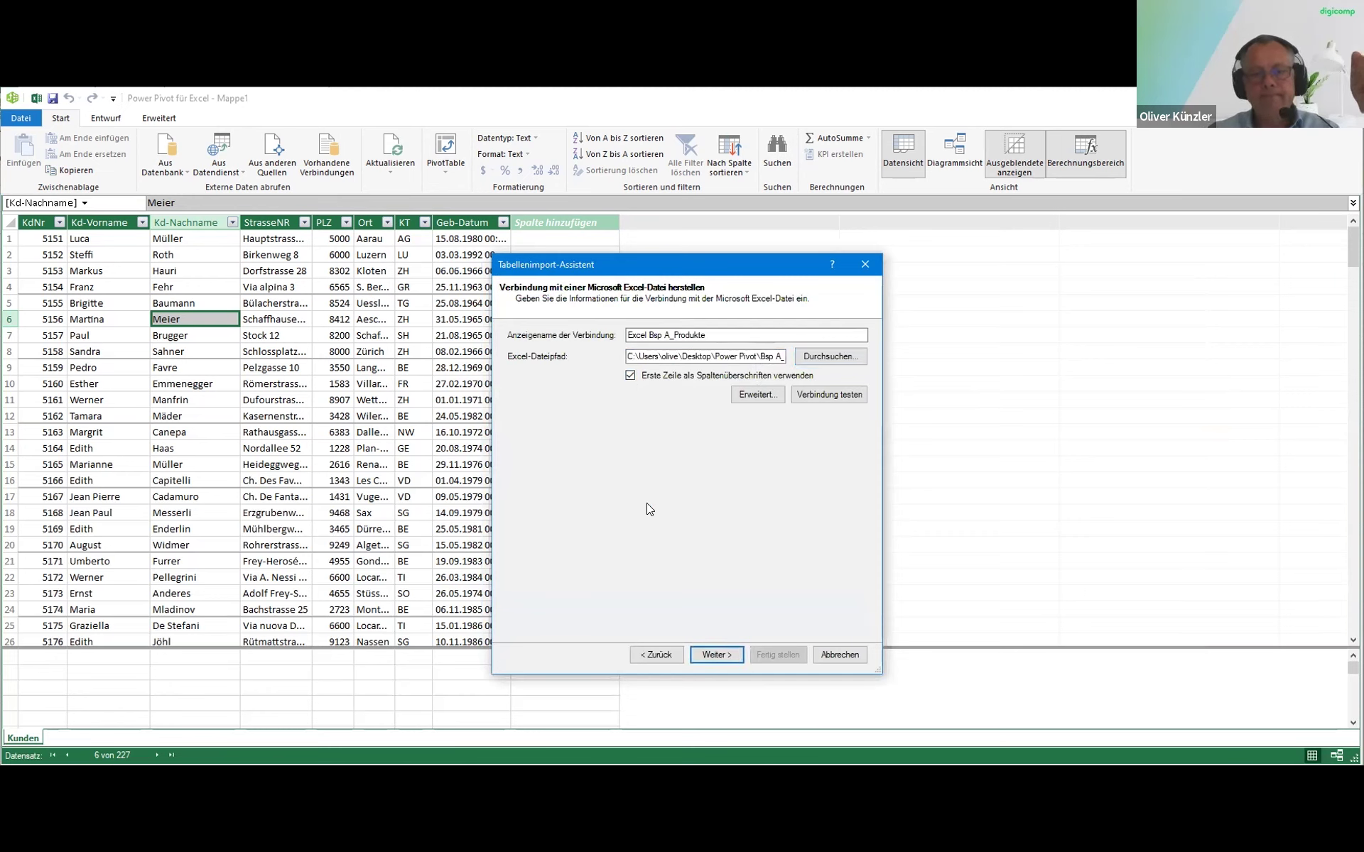
click(714, 654)
click(788, 655)
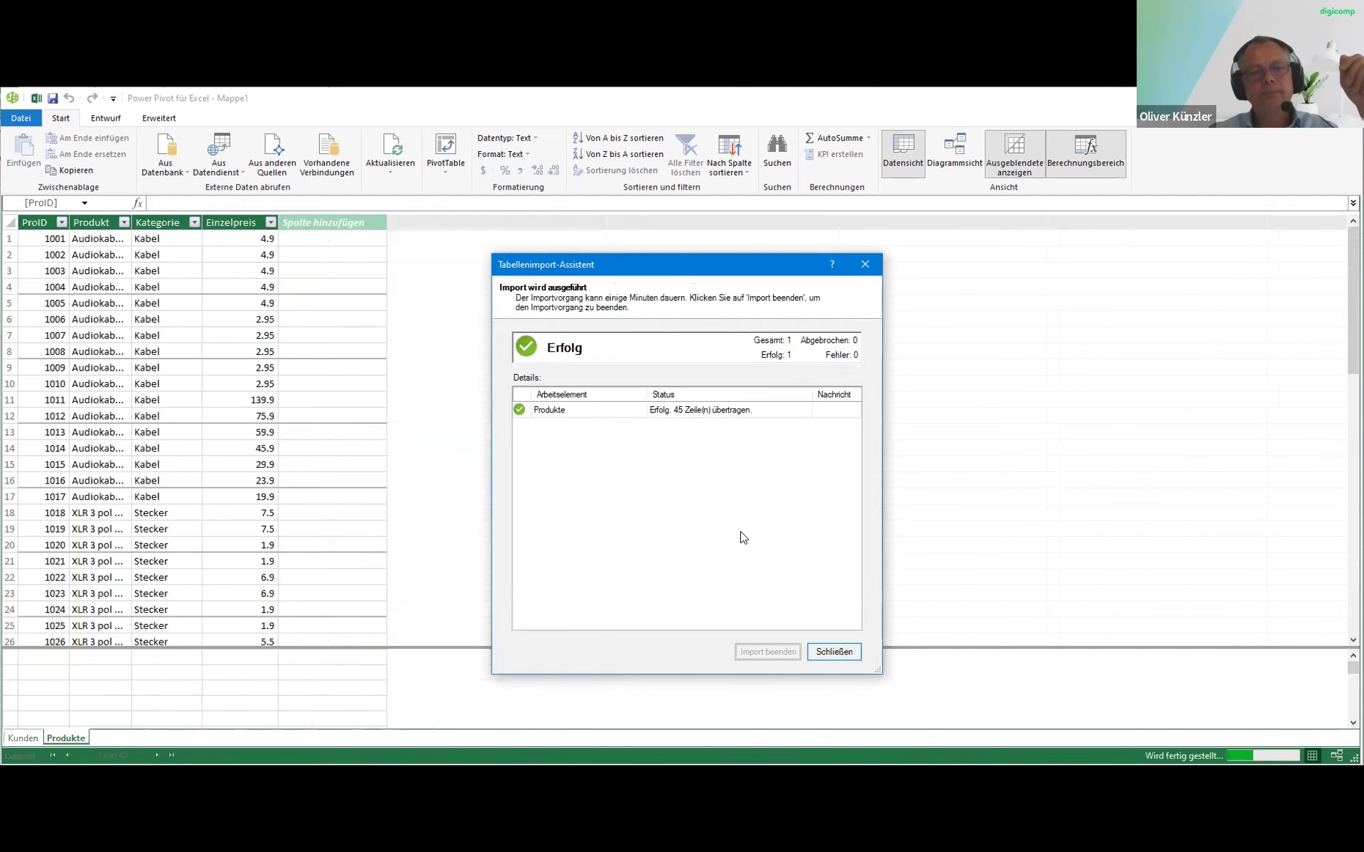
key(Return)
click(31, 742)
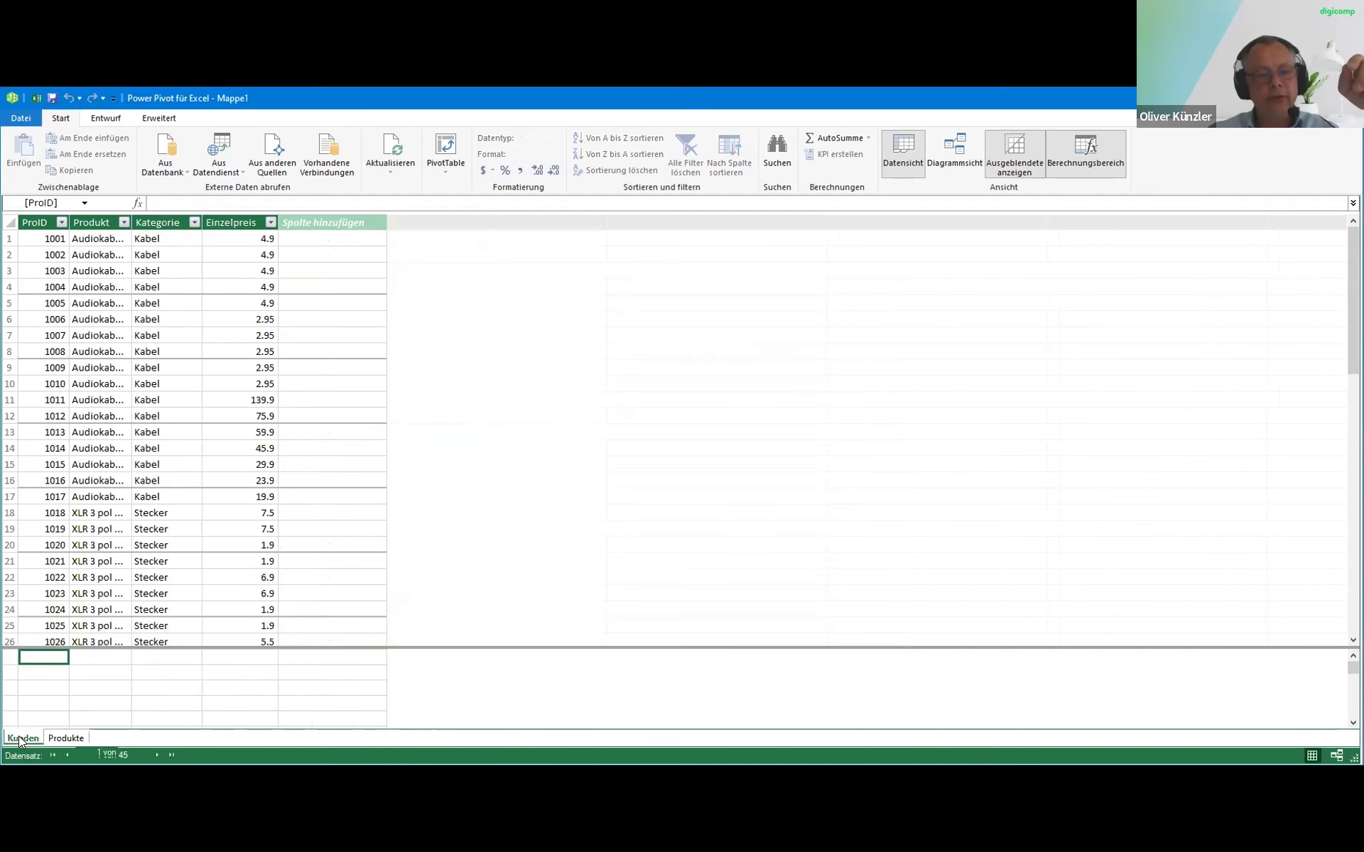
click(65, 738)
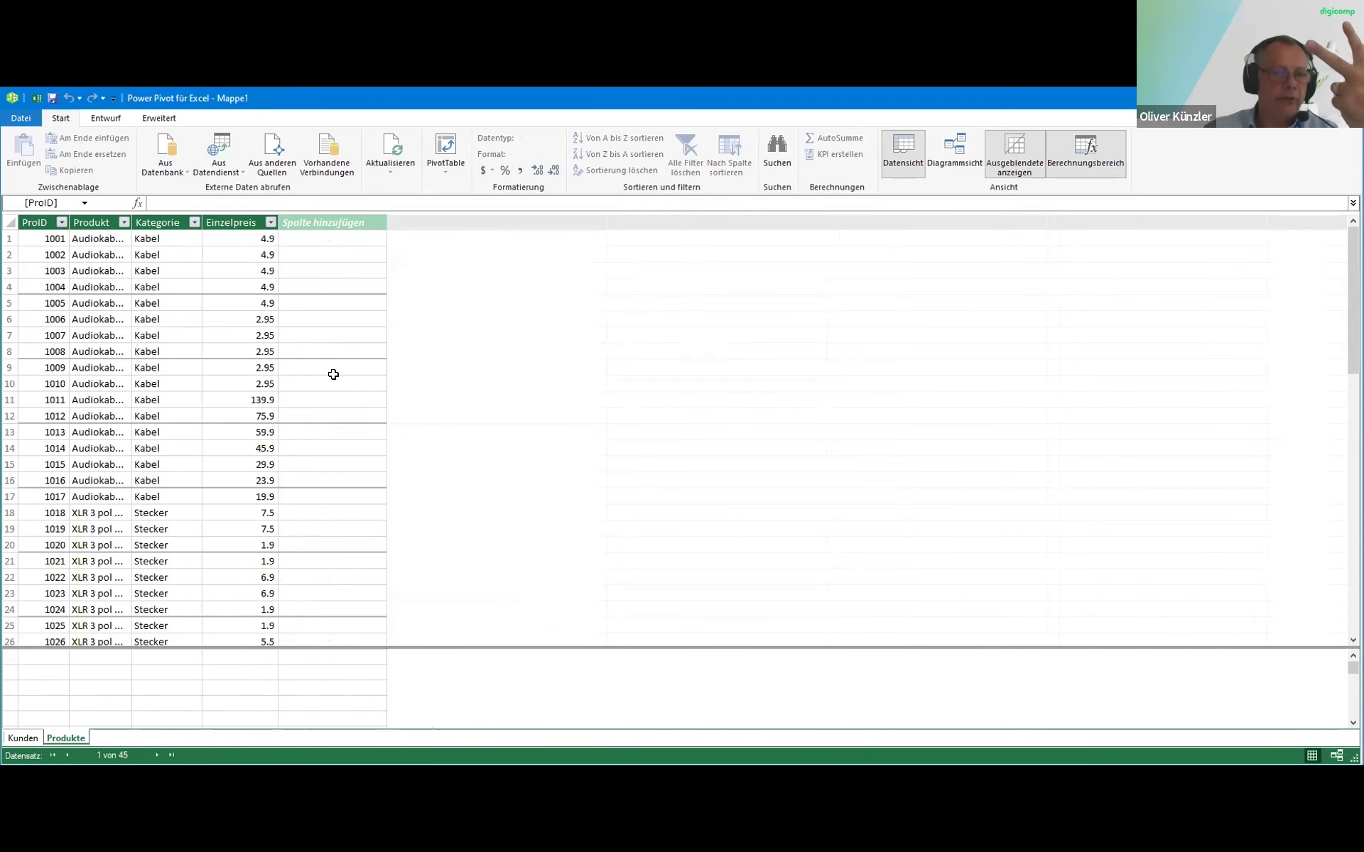
Start another table import of type Excel-Datei with Bsp A_Bestellungen.xlsx as the source file
click(278, 160)
drag(858, 427, 860, 599)
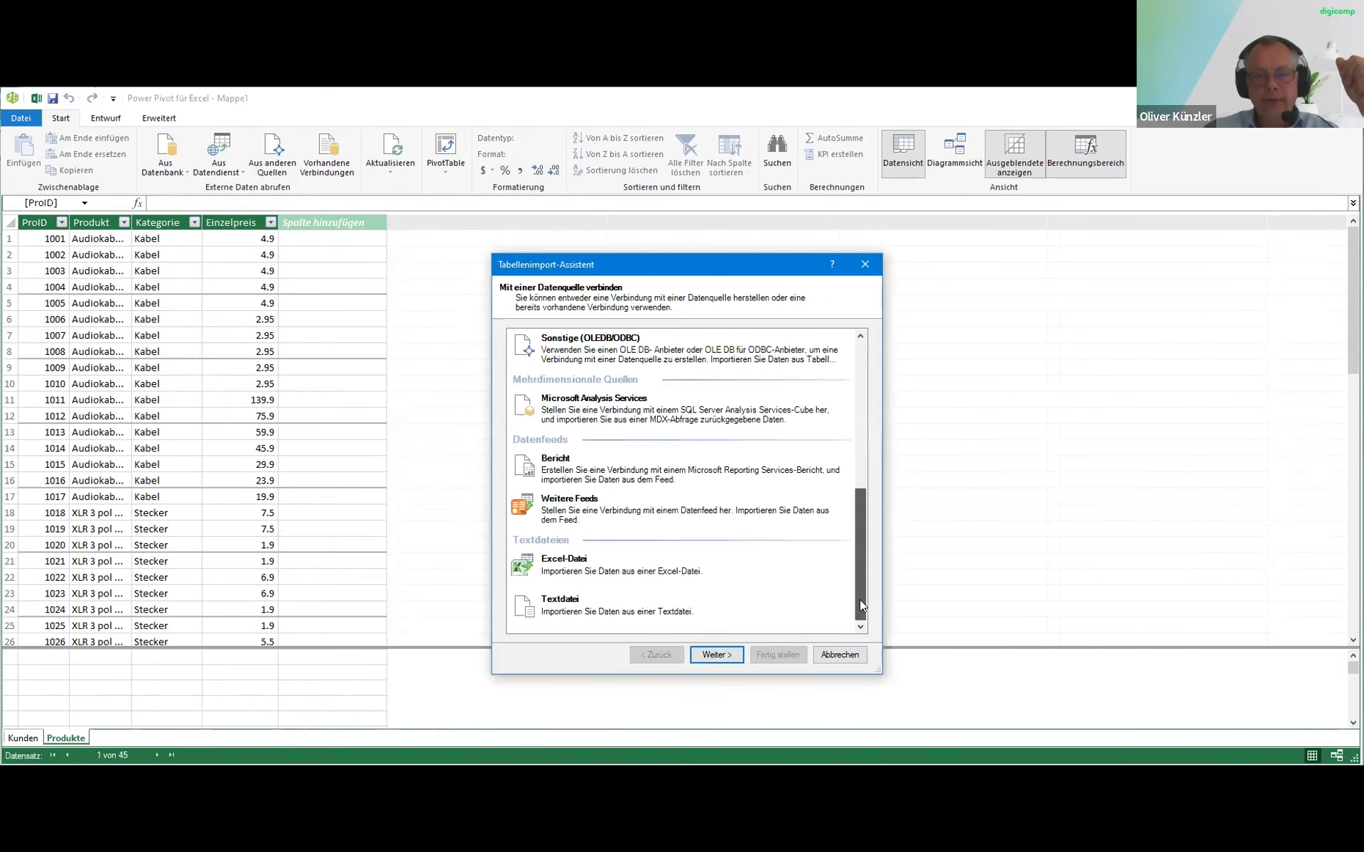
click(632, 574)
click(719, 654)
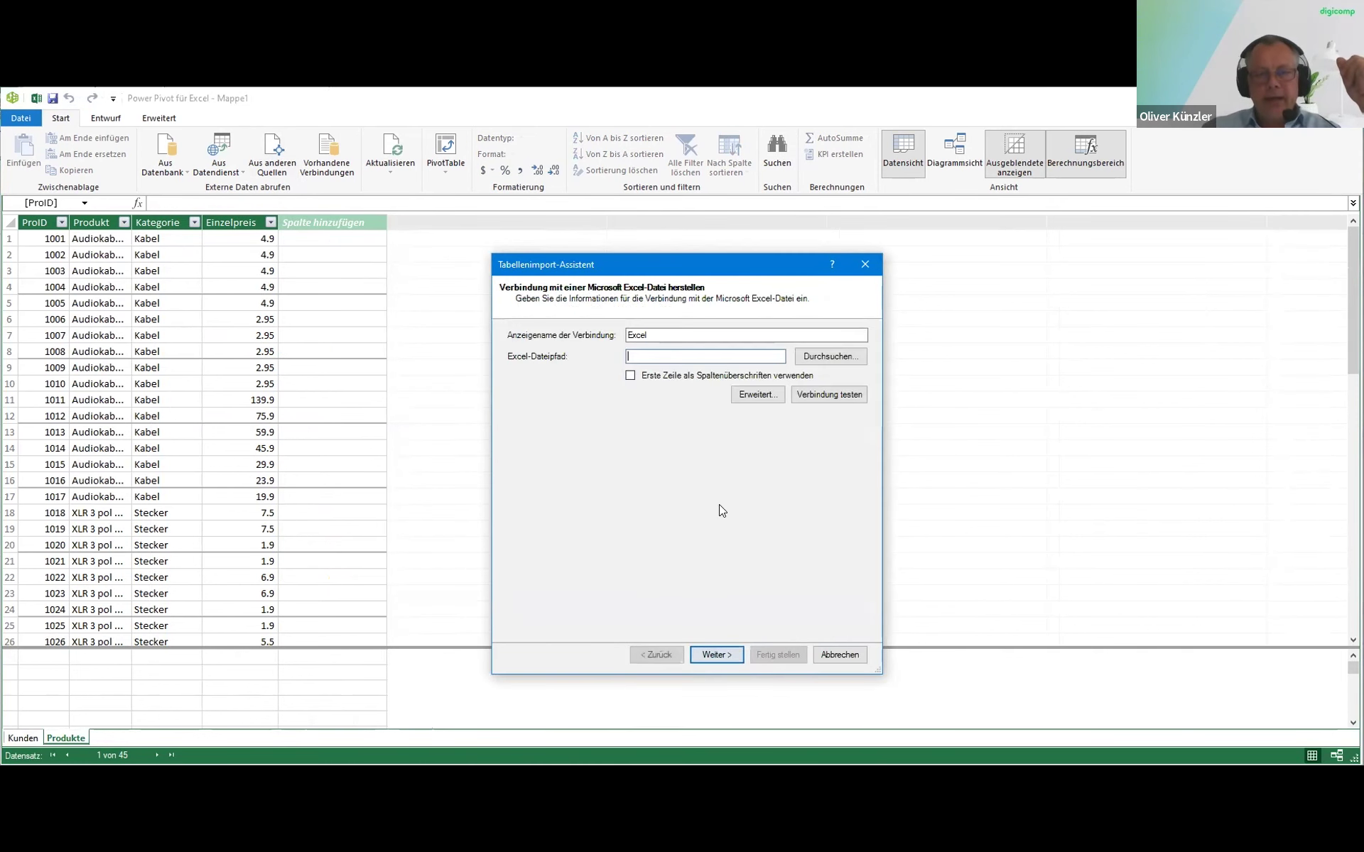
click(817, 356)
click(629, 383)
double_click(628, 384)
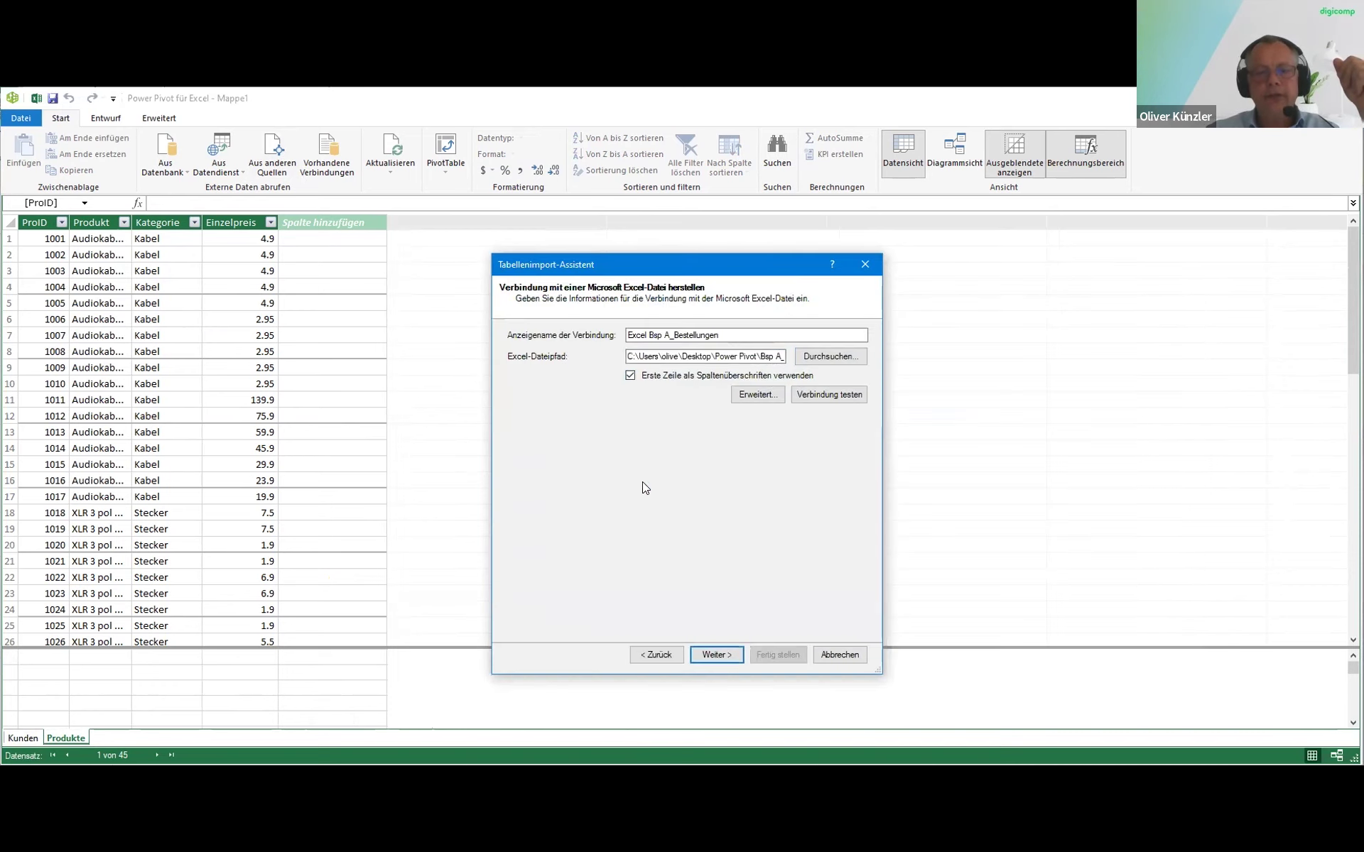
Import the Bestellungen table with its first row as column headings and select an order date in it
click(709, 655)
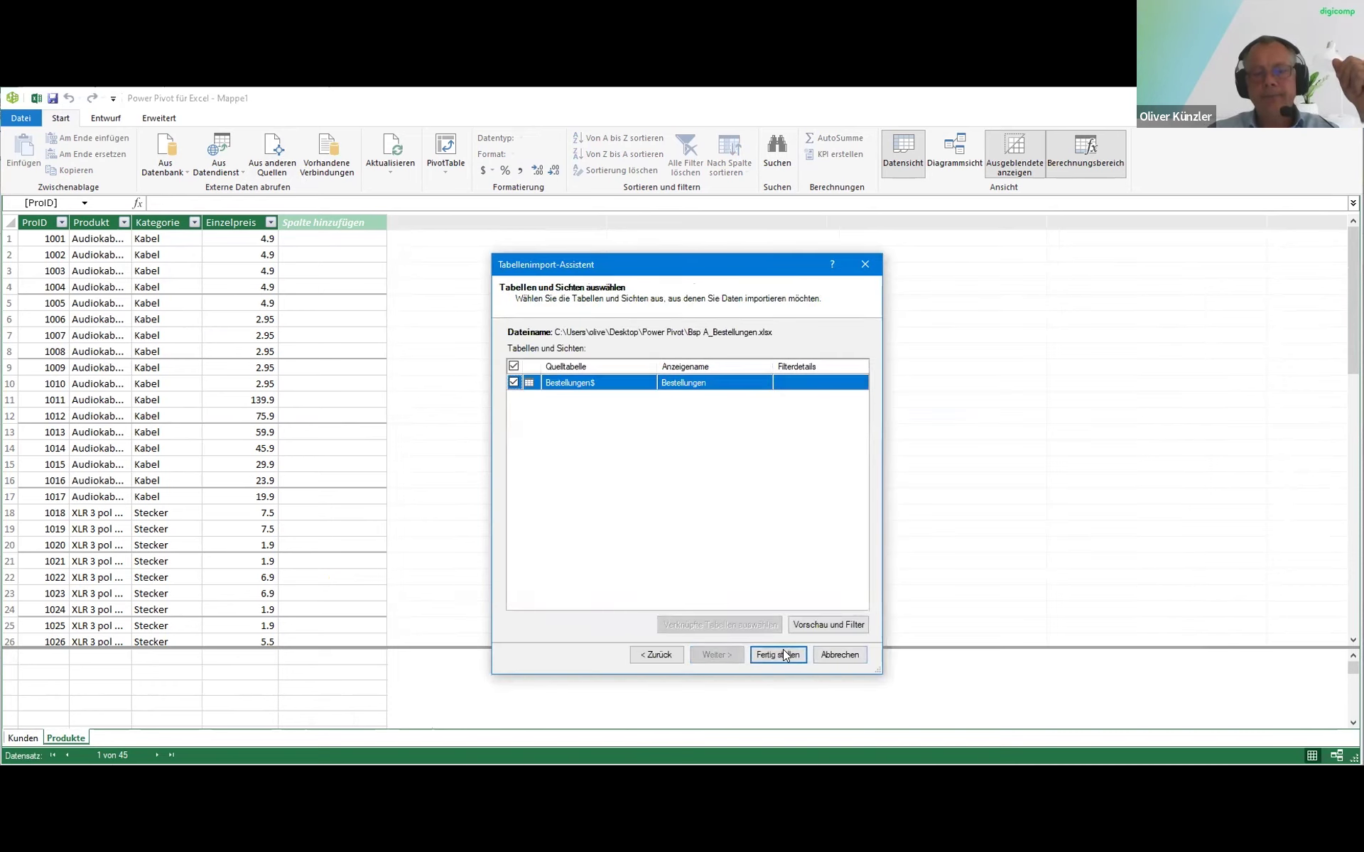
click(783, 655)
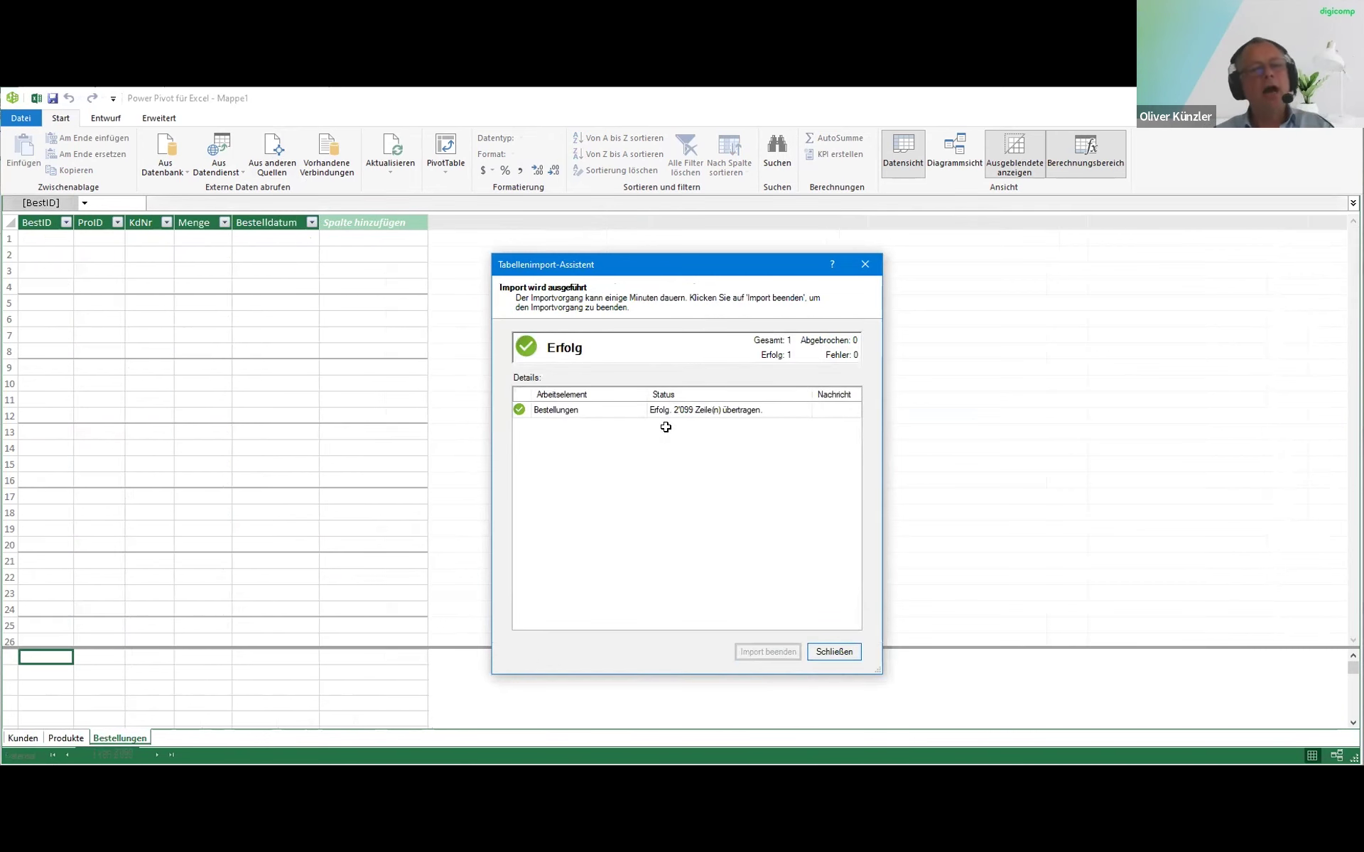
key(Return)
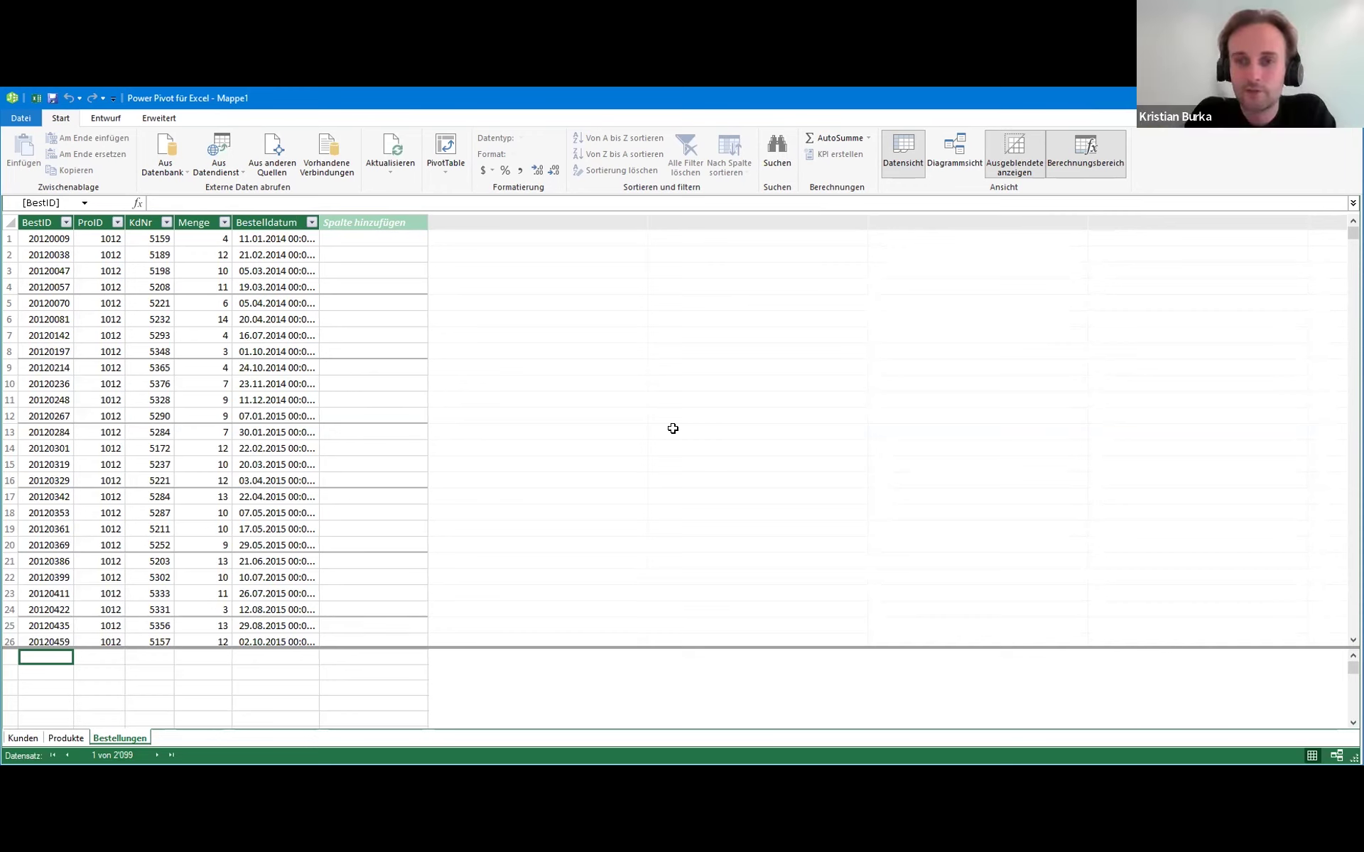
click(290, 301)
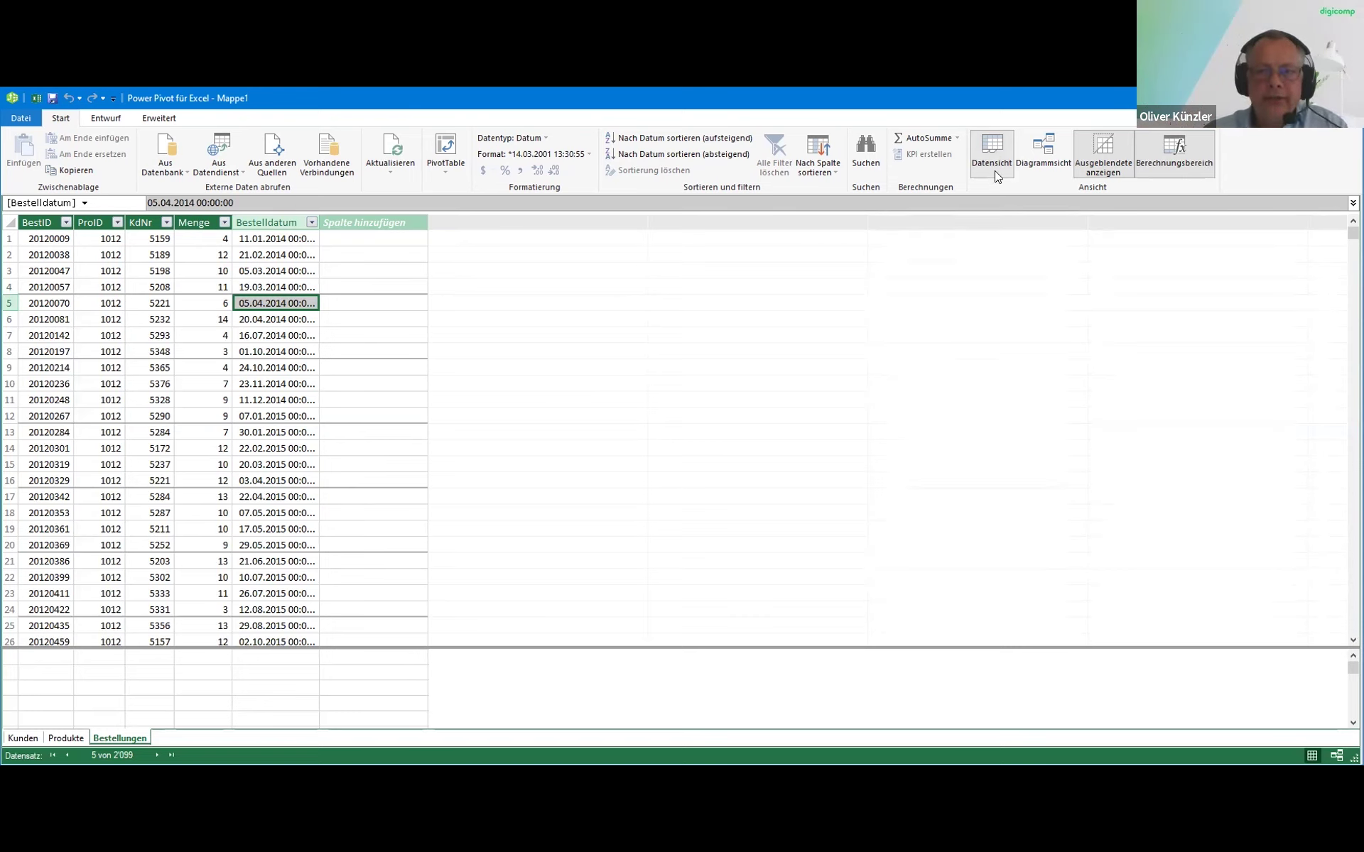
Show the data model as a diagram and enlarge the Kunden and Bestellungen tables to fit all their fields
click(1044, 155)
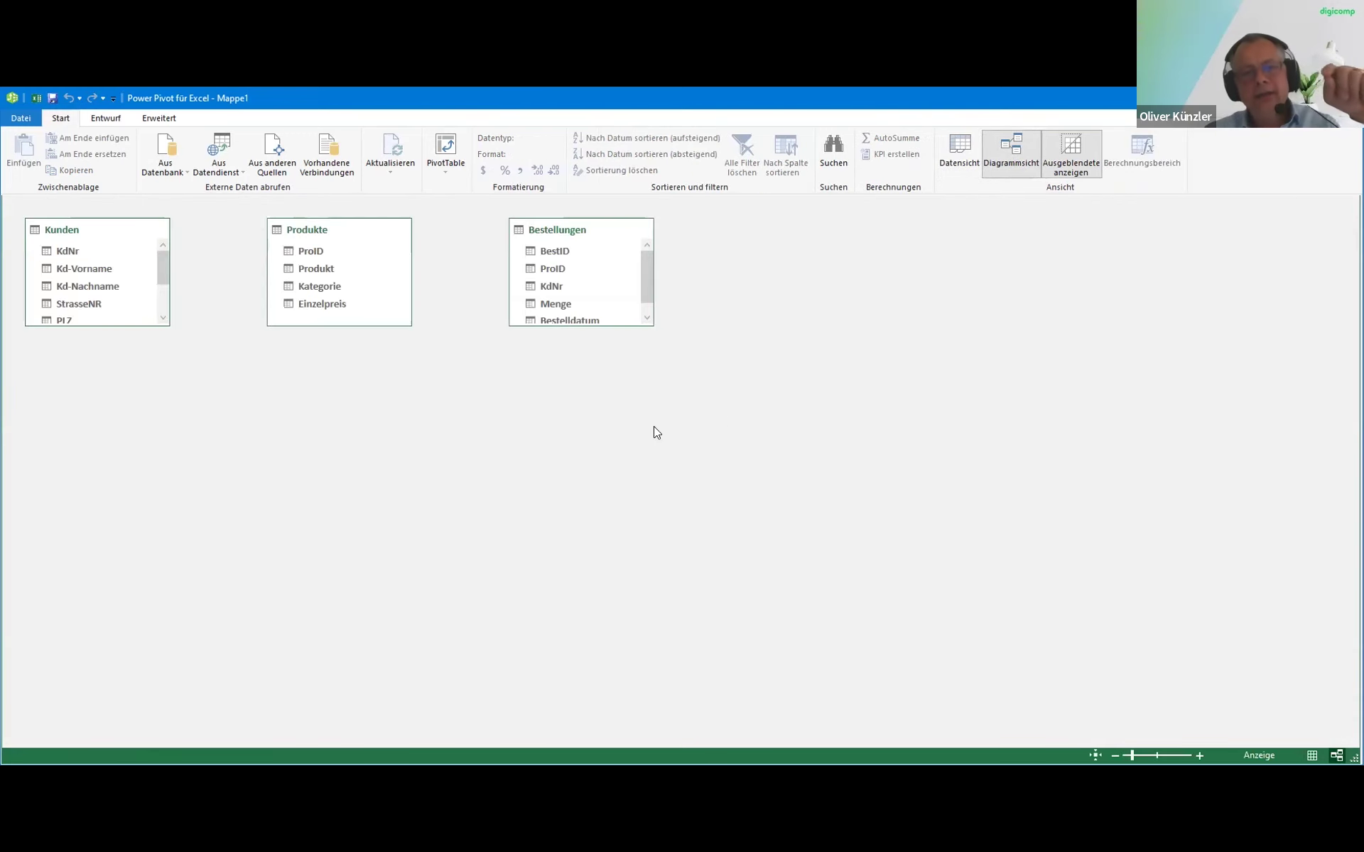
drag(135, 324, 139, 413)
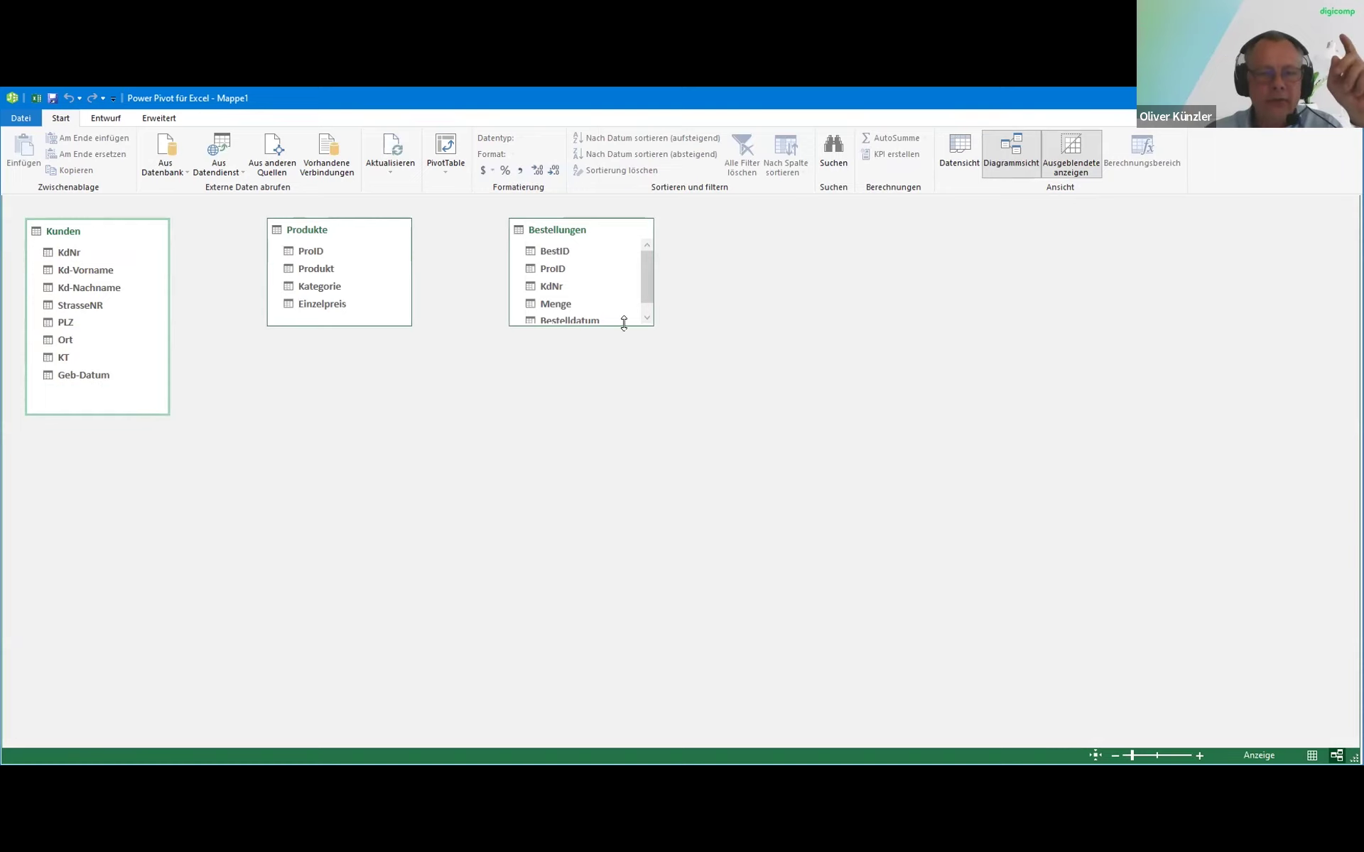
drag(625, 324, 624, 398)
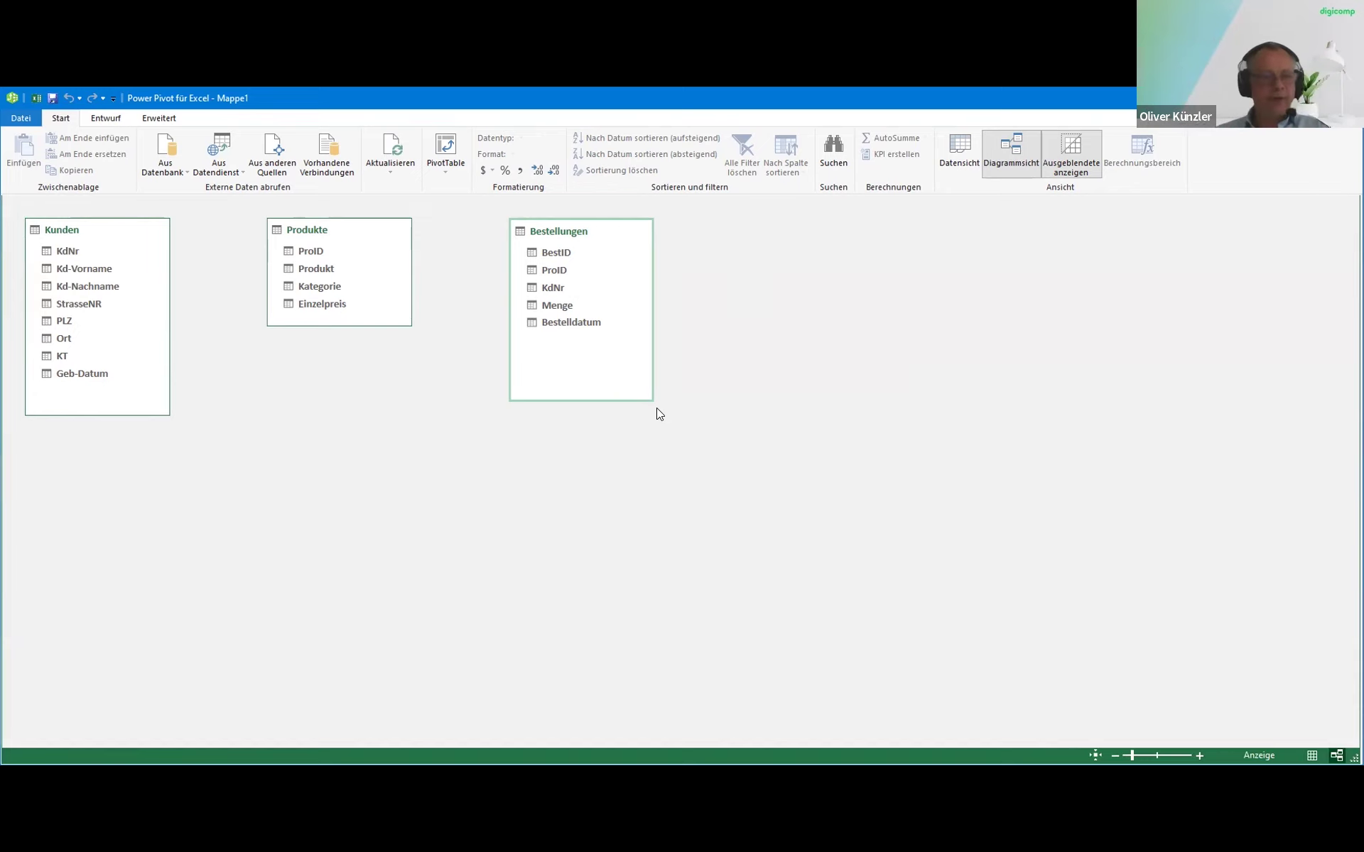
Arrange the diagram with Kunden and Produkte on either side and Bestellungen lower down between them
drag(547, 237, 336, 423)
drag(311, 230, 559, 234)
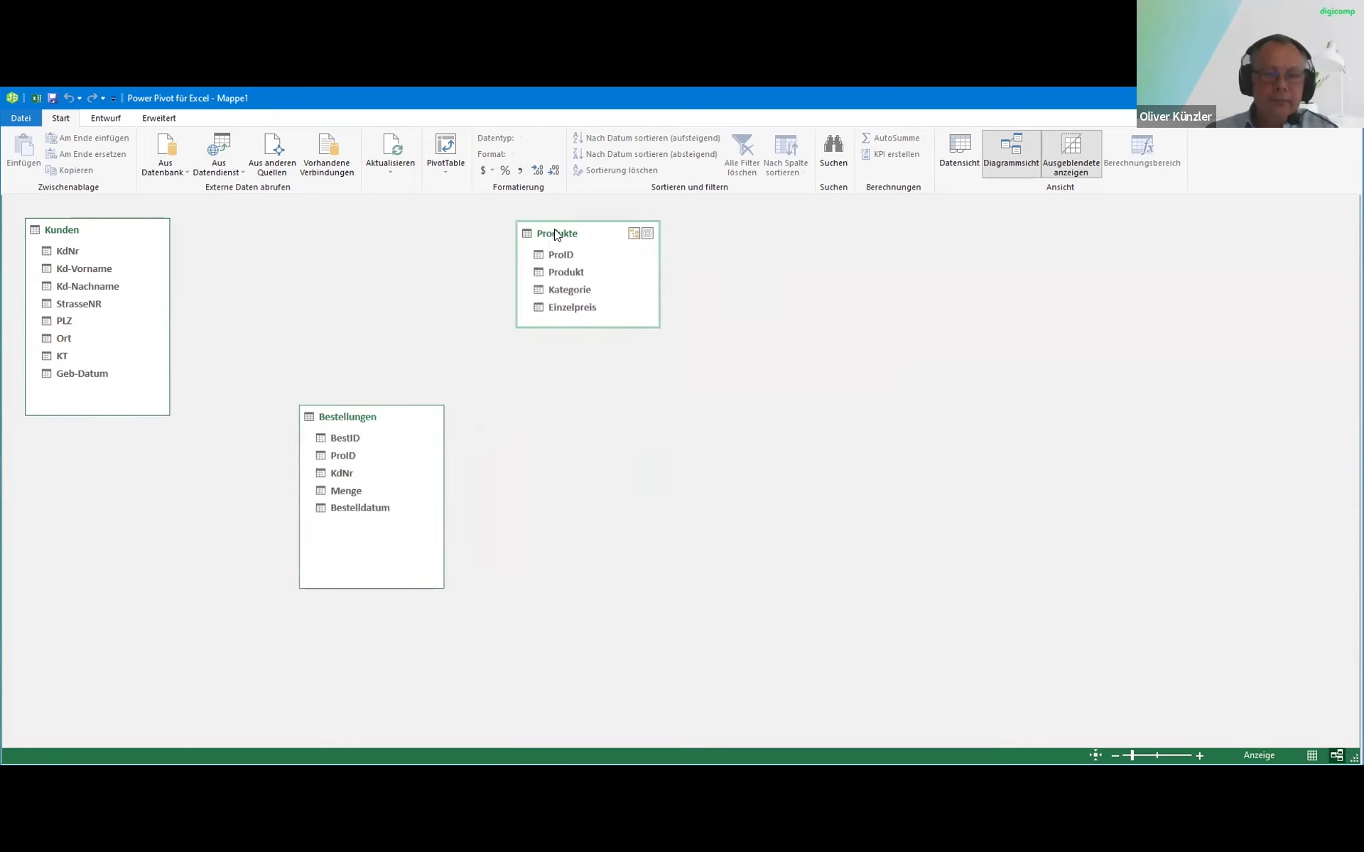
drag(73, 231, 155, 232)
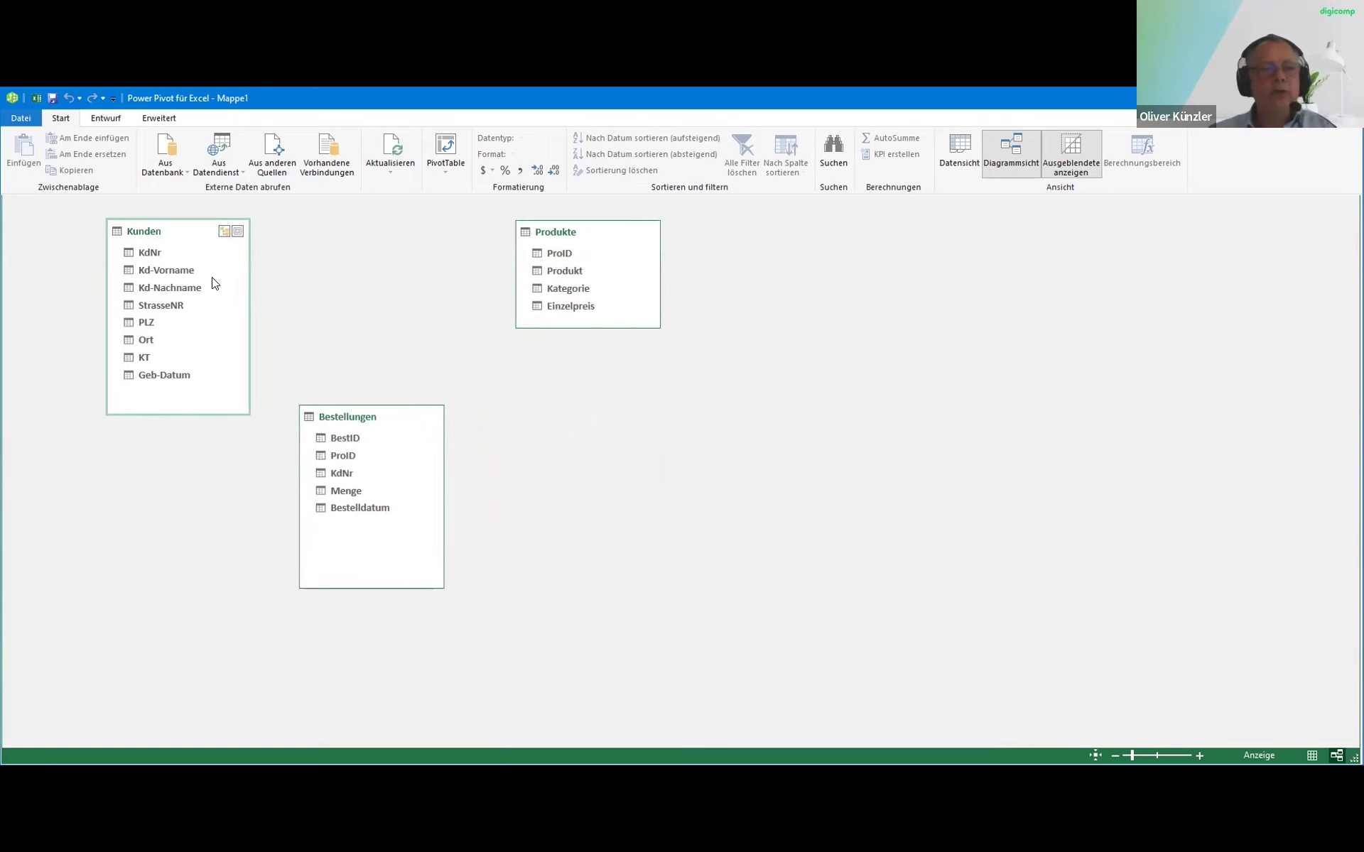
drag(367, 427, 478, 422)
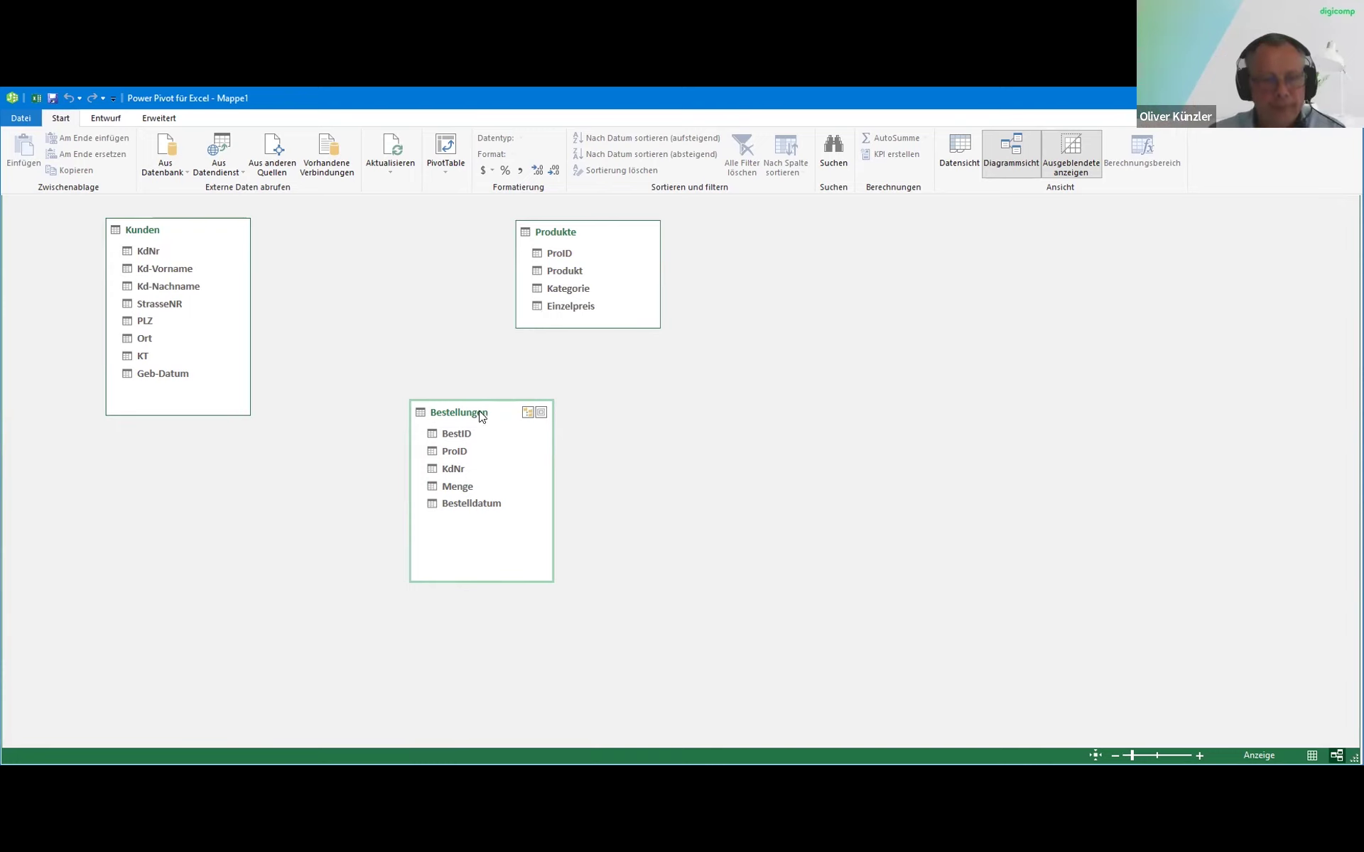
drag(477, 418, 407, 335)
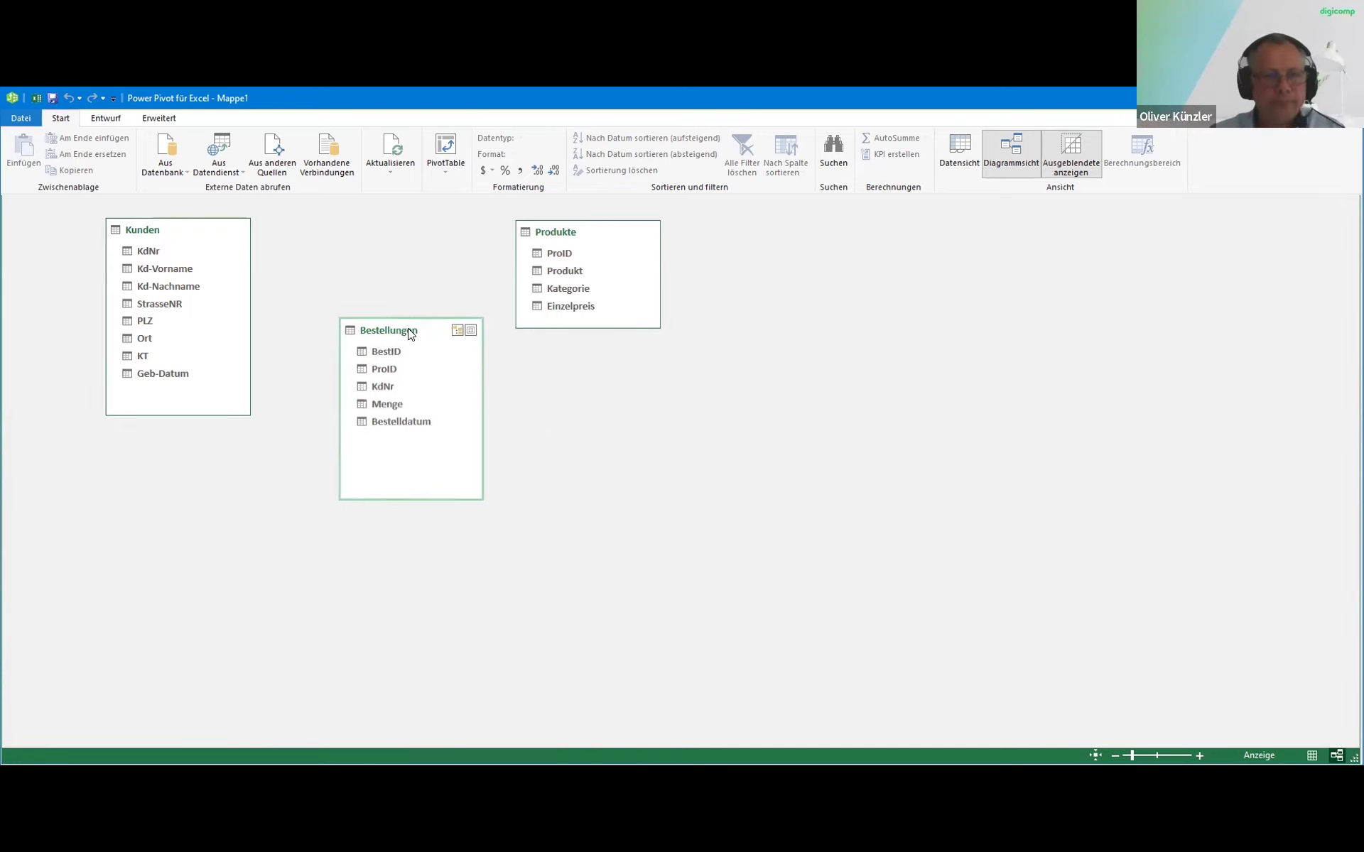
Try to create a relationship from KdNr in Kunden to KdNr in Bestellungen
click(148, 254)
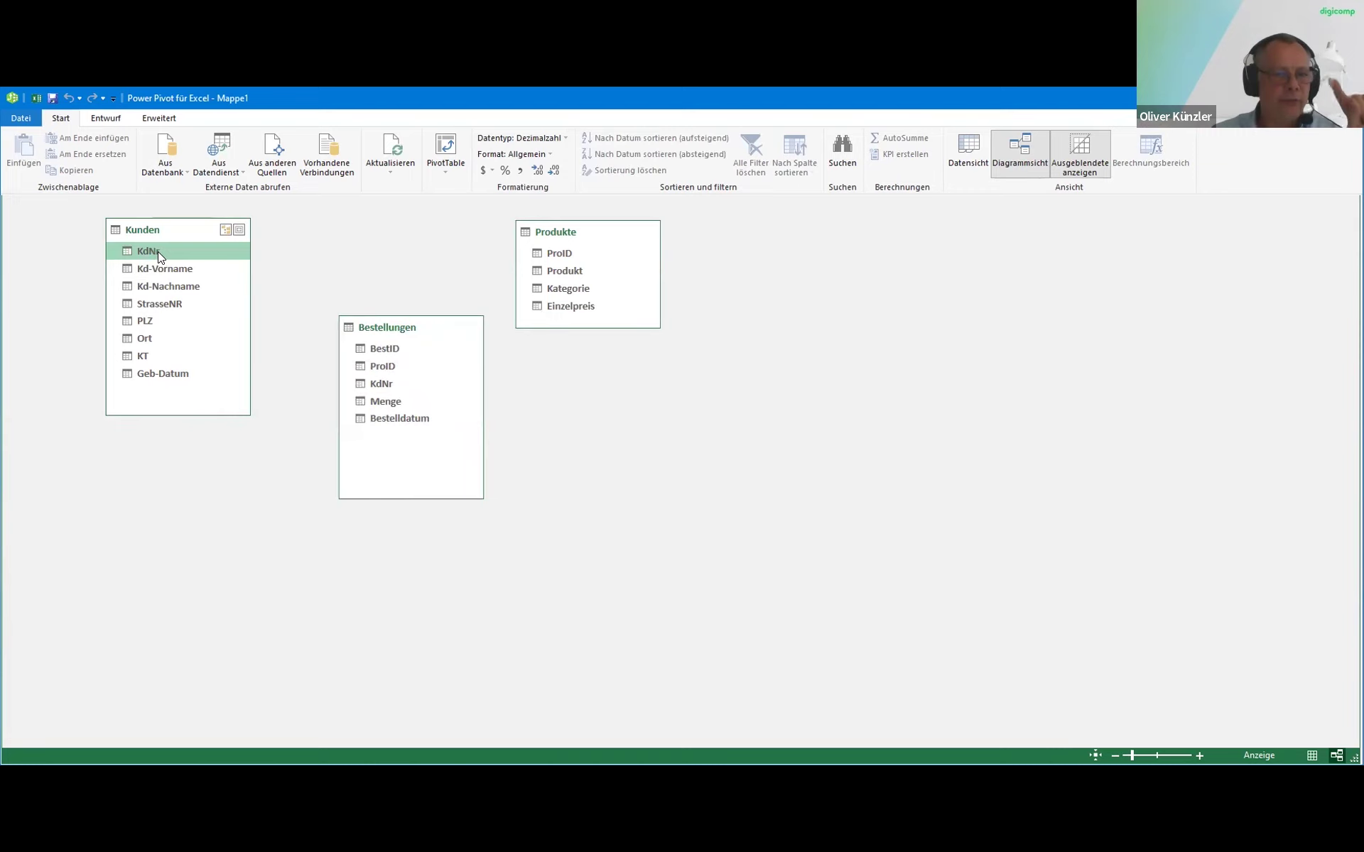
click(192, 234)
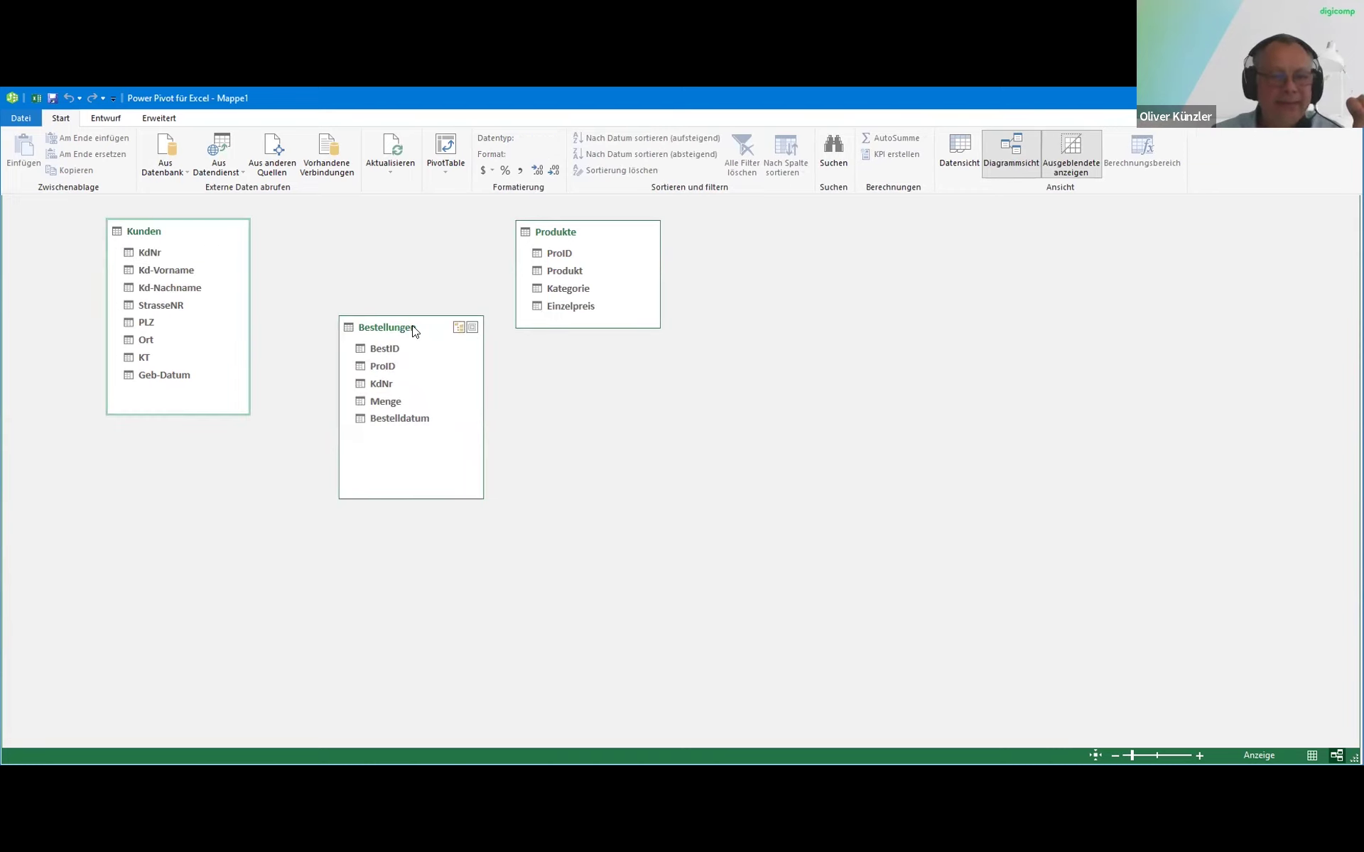
click(154, 253)
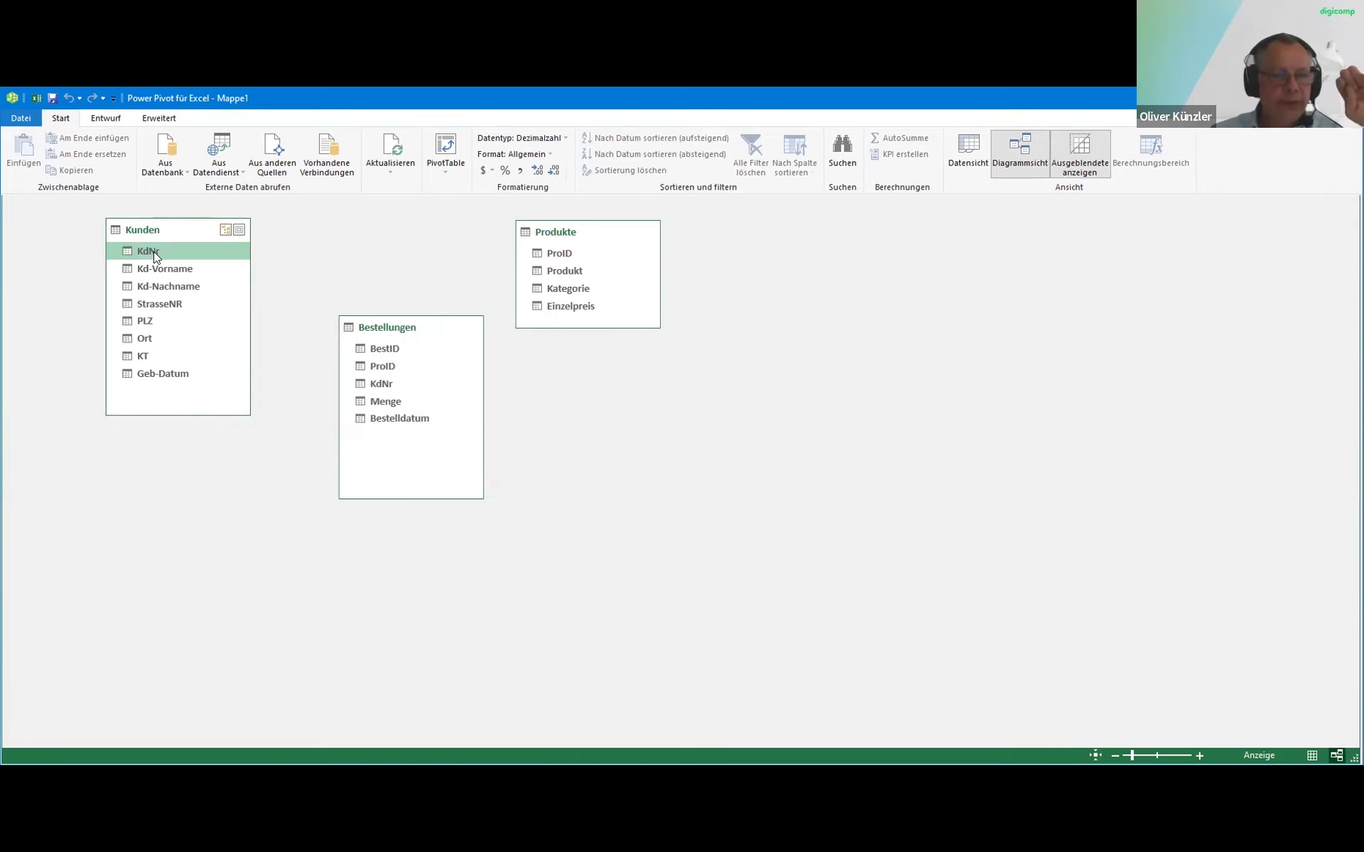
drag(154, 252, 373, 384)
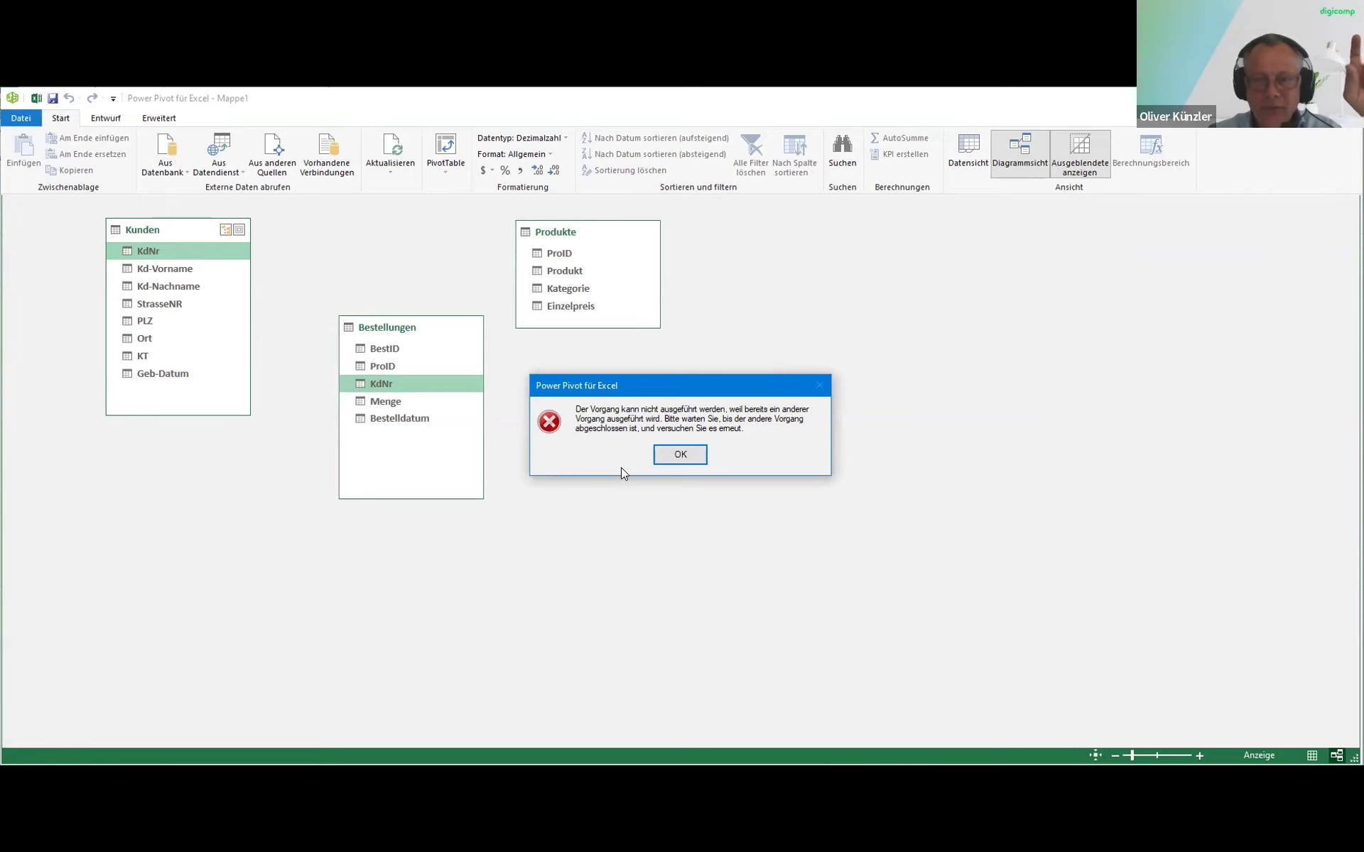
click(680, 455)
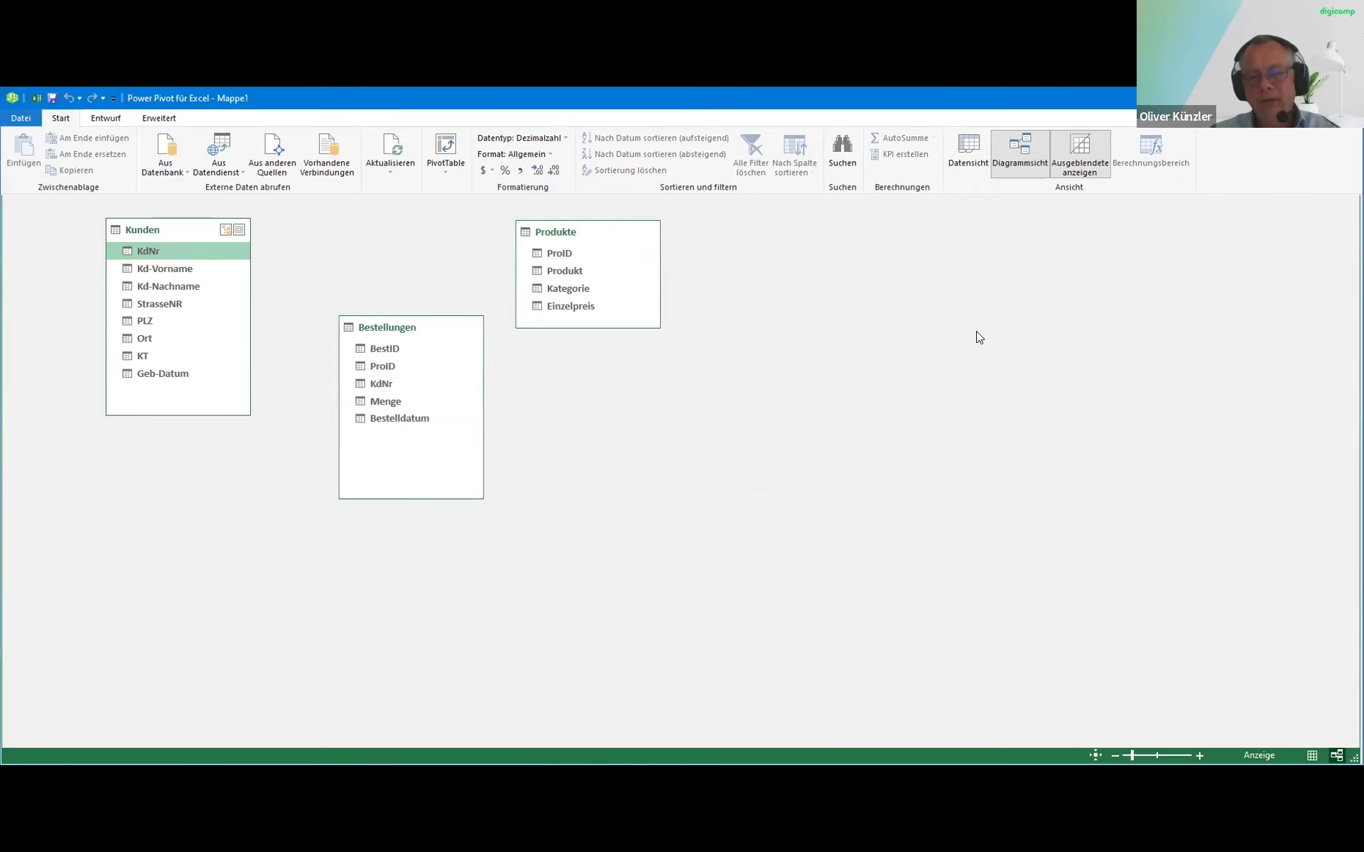
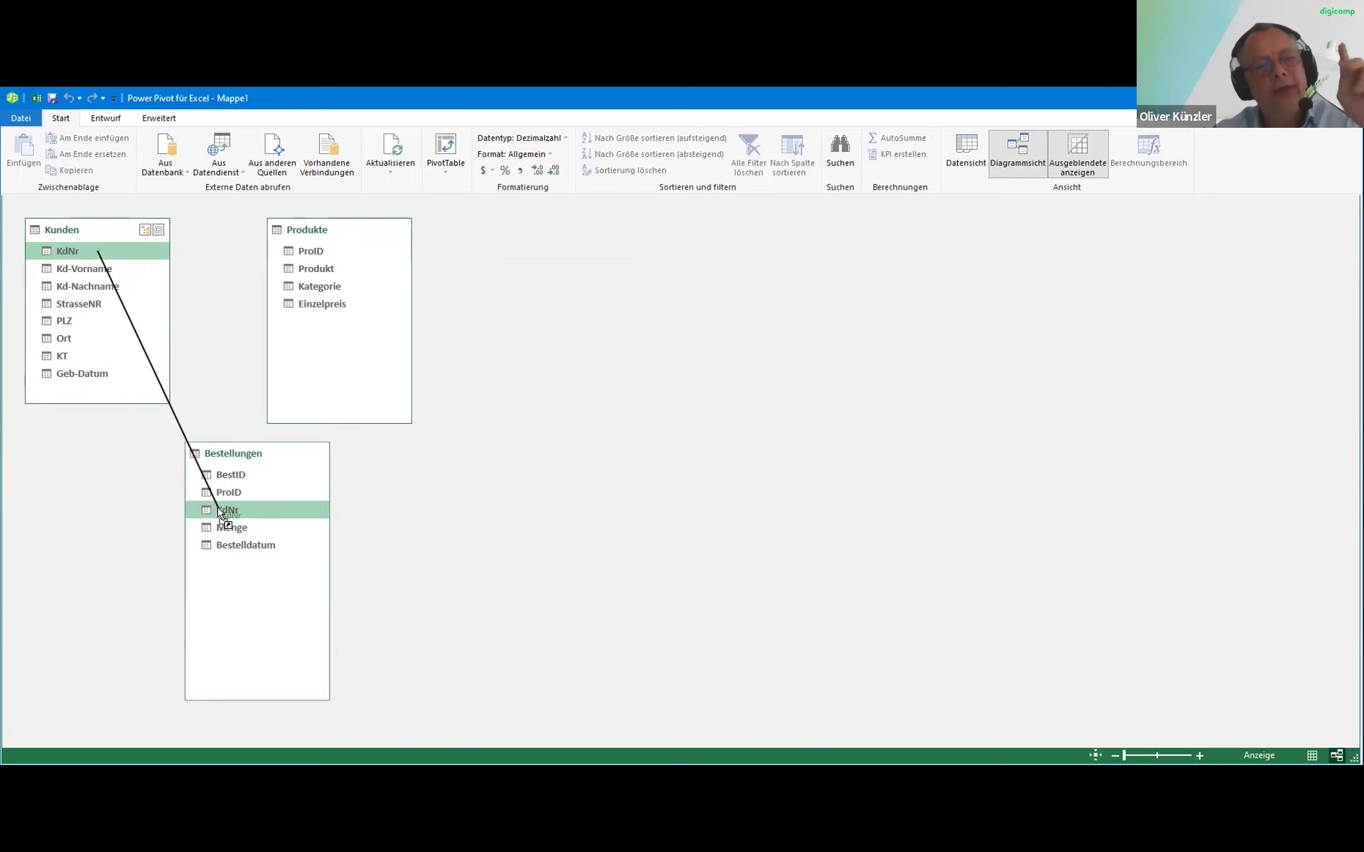
Create relationships from Kunden to Bestellungen through KdNr and from Produkte to Bestellungen through ProID
drag(221, 515, 217, 509)
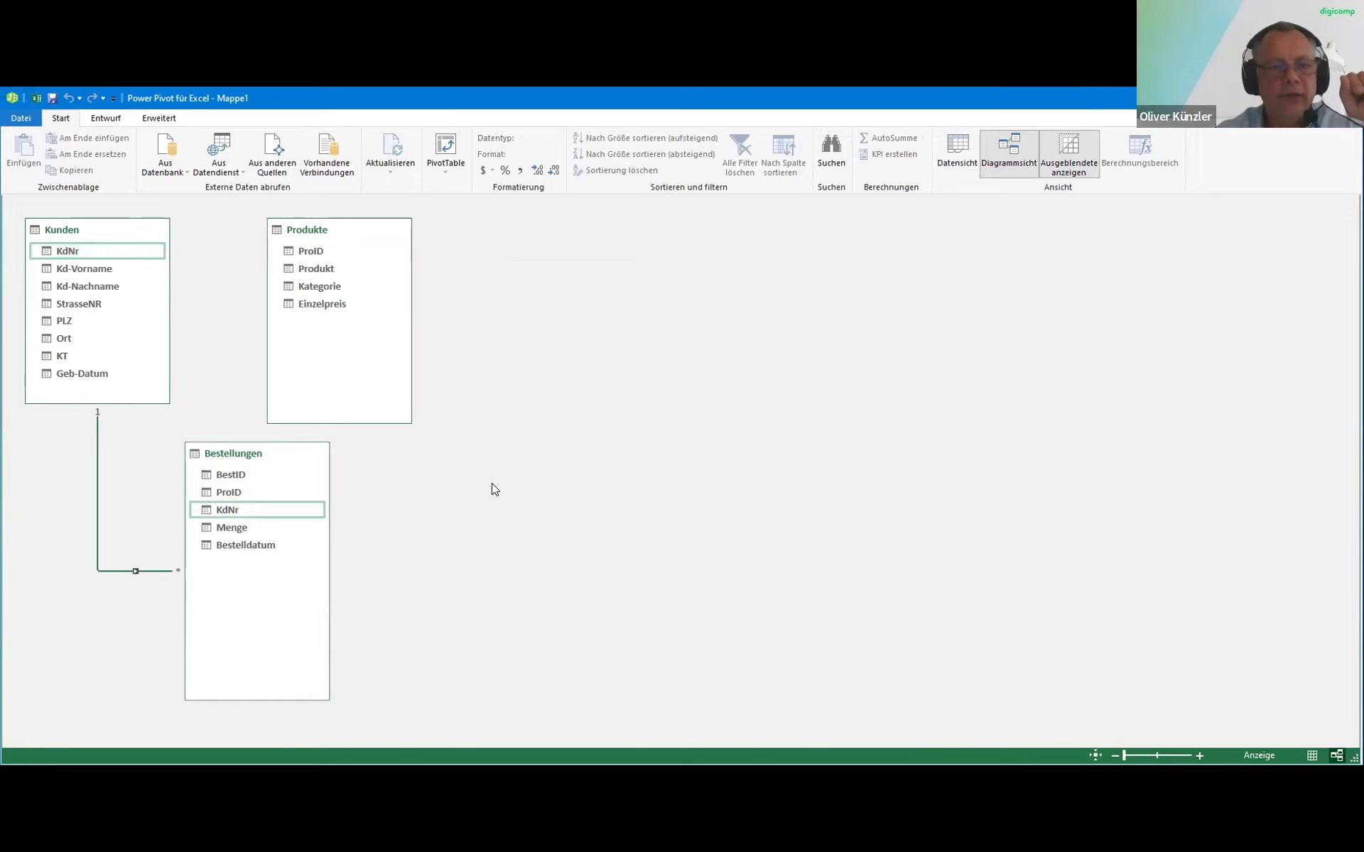
click(316, 254)
drag(315, 252, 260, 504)
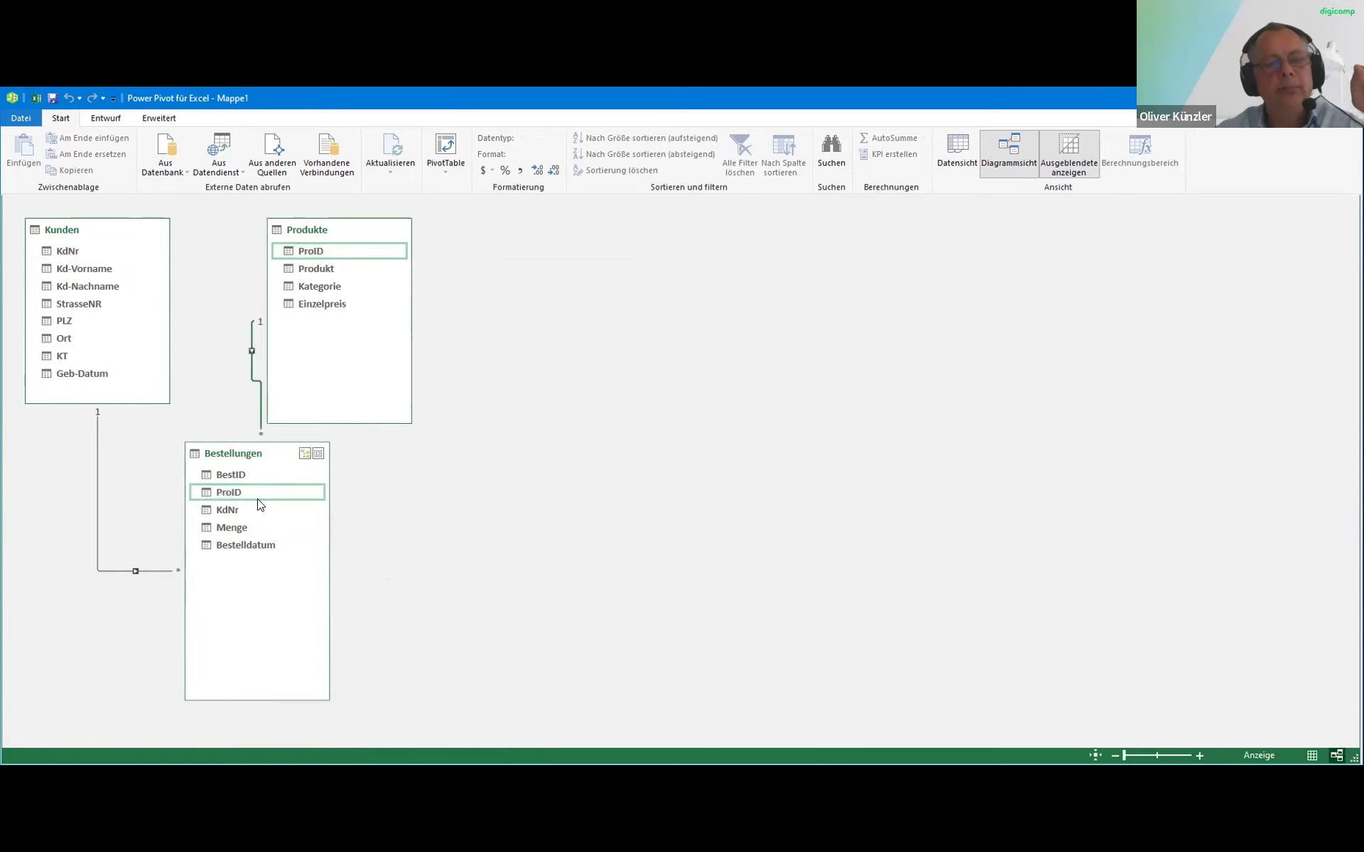
Move Produkte and Bestellungen apart in the diagram and inspect both relationship lines leading to Bestellungen
drag(325, 229, 623, 262)
drag(268, 456, 383, 451)
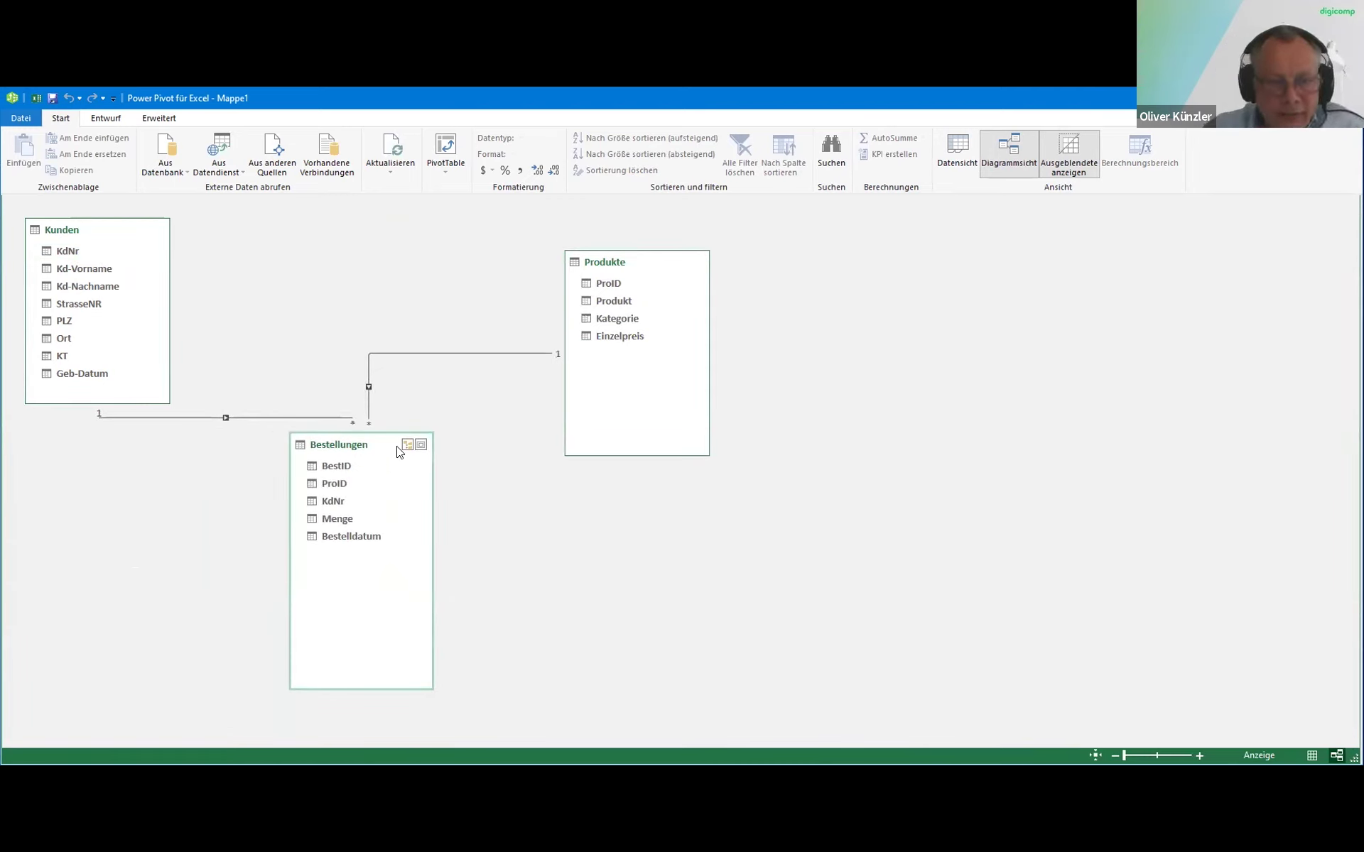
click(473, 353)
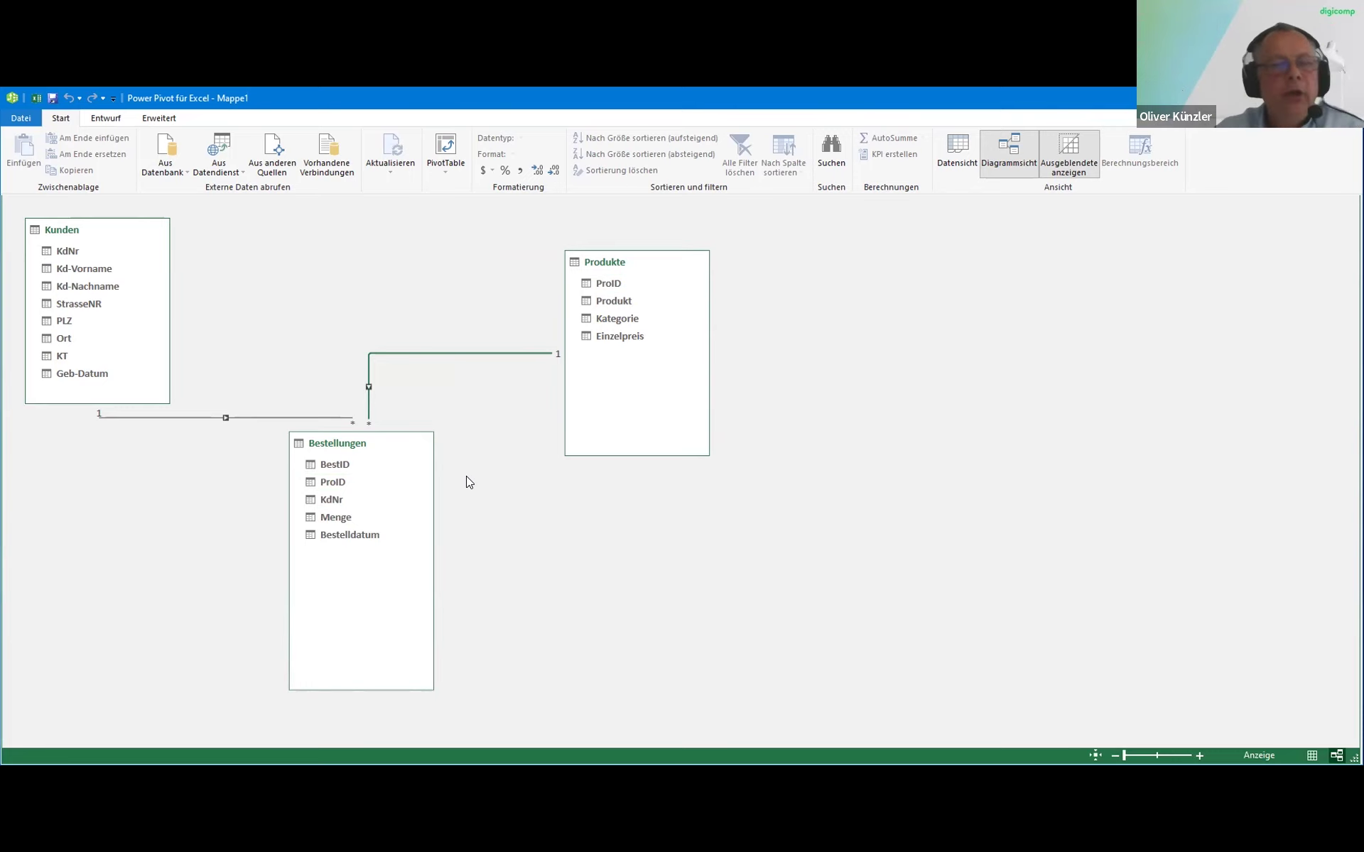
click(177, 417)
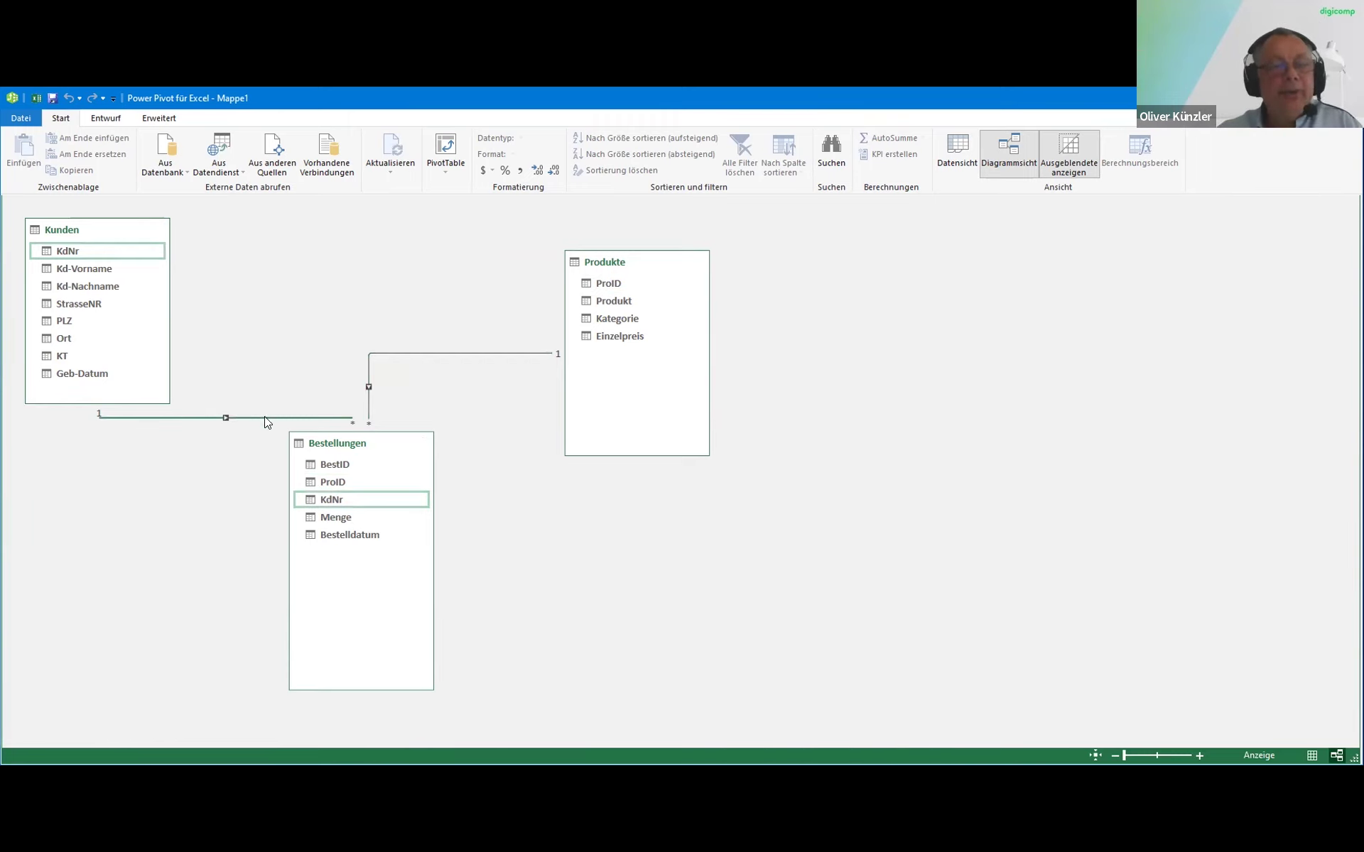
drag(386, 452, 389, 483)
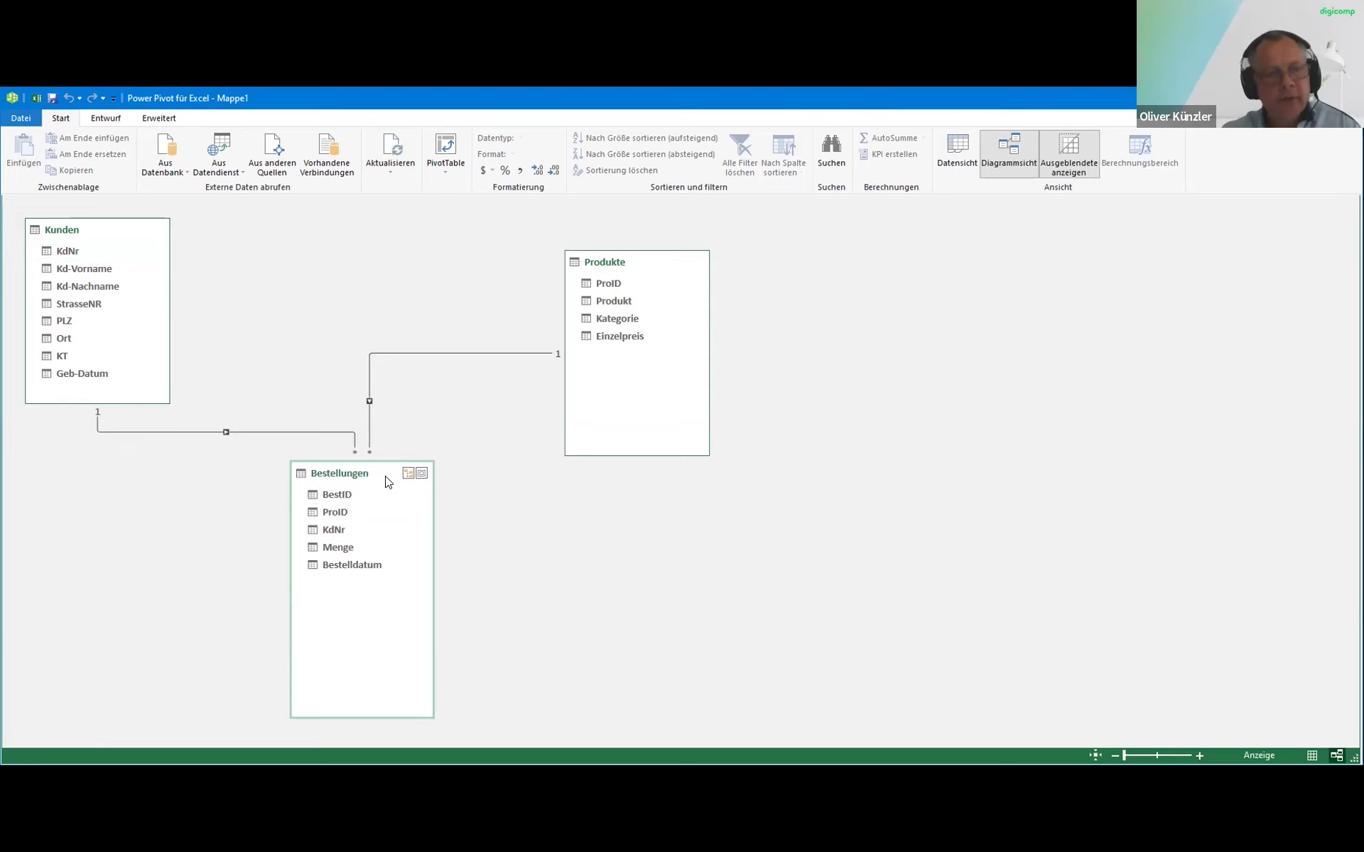
Request deletion of the relationship between Kunden and Bestellungen, cancel it, and reselect the relationship
click(285, 432)
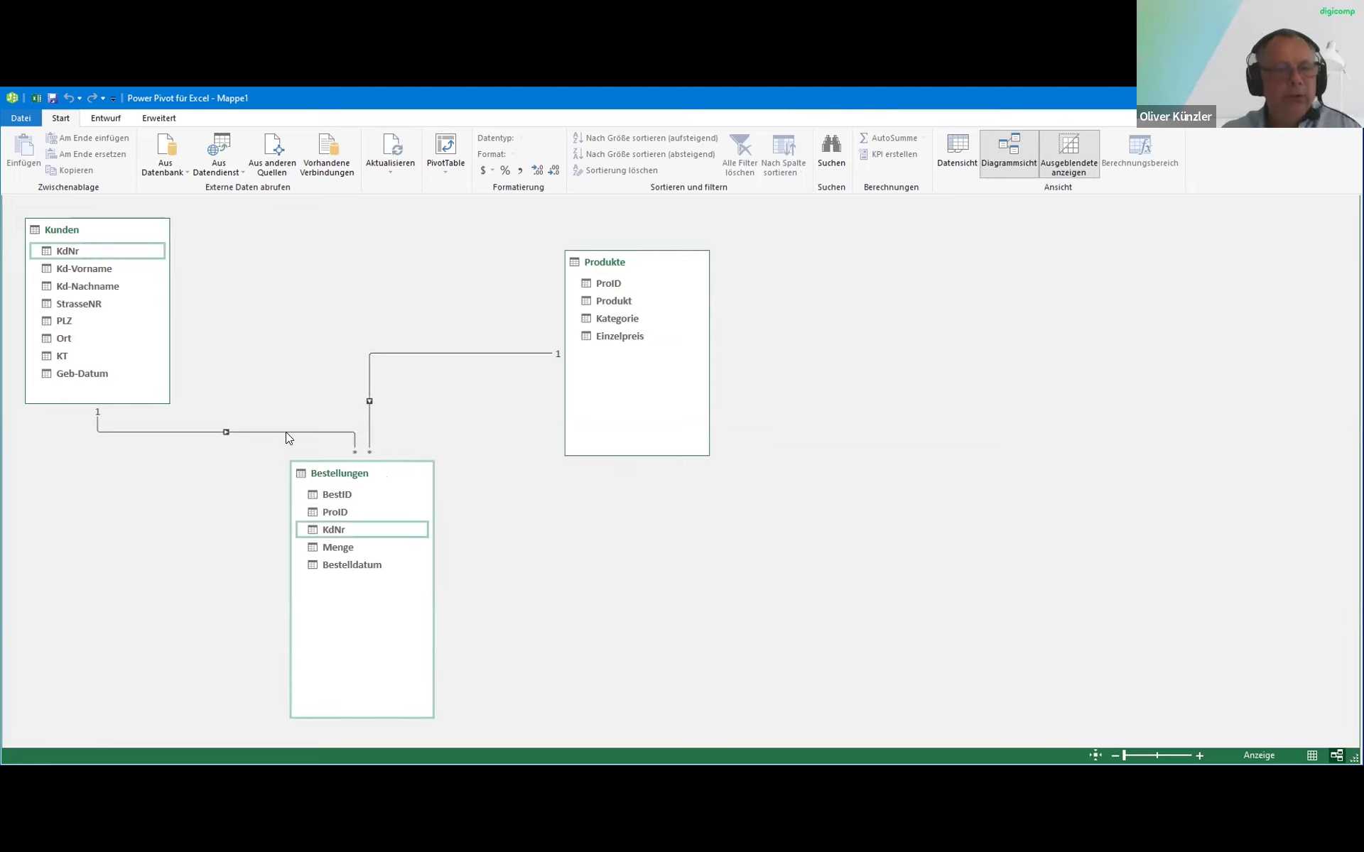
click(286, 432)
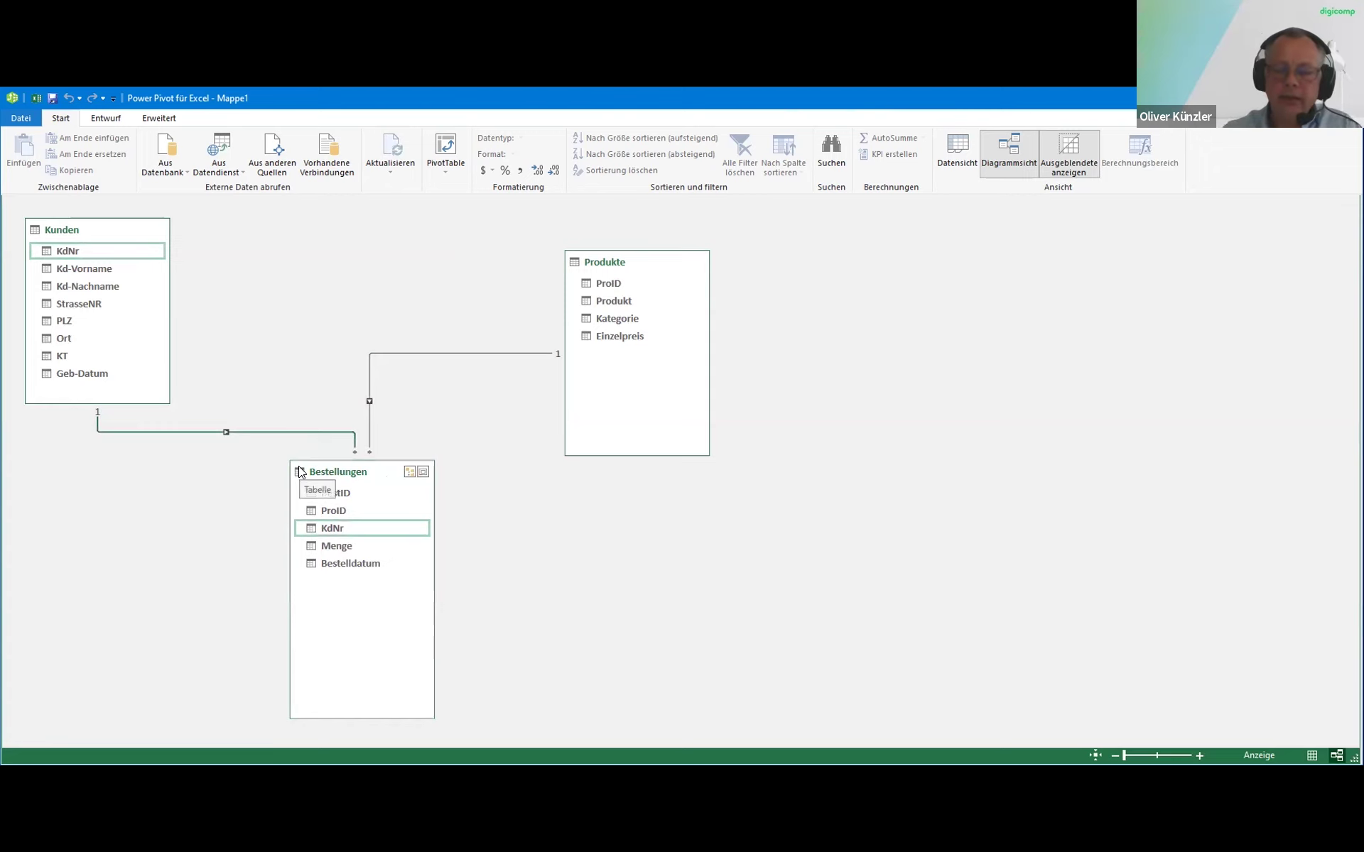
key(Delete)
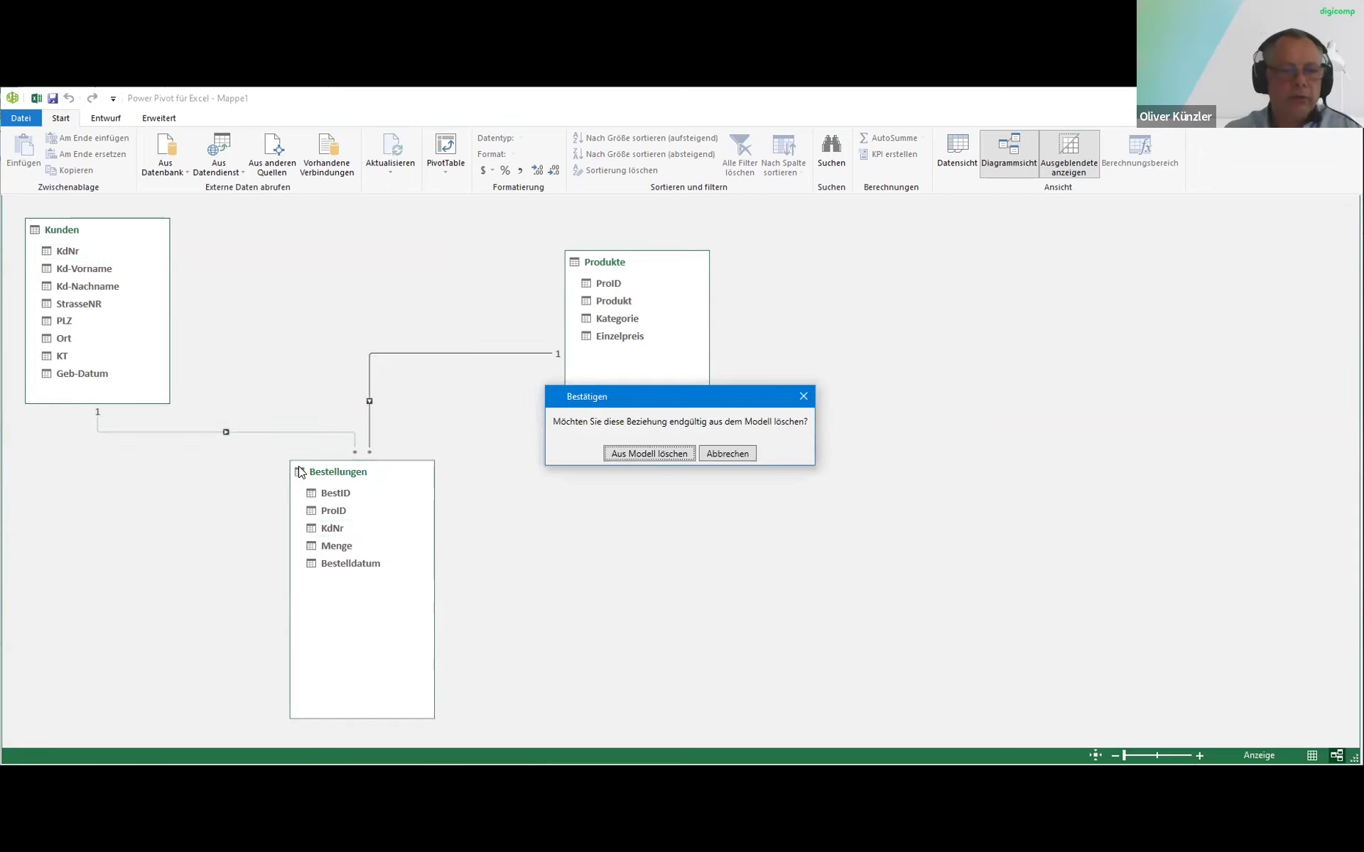
click(727, 454)
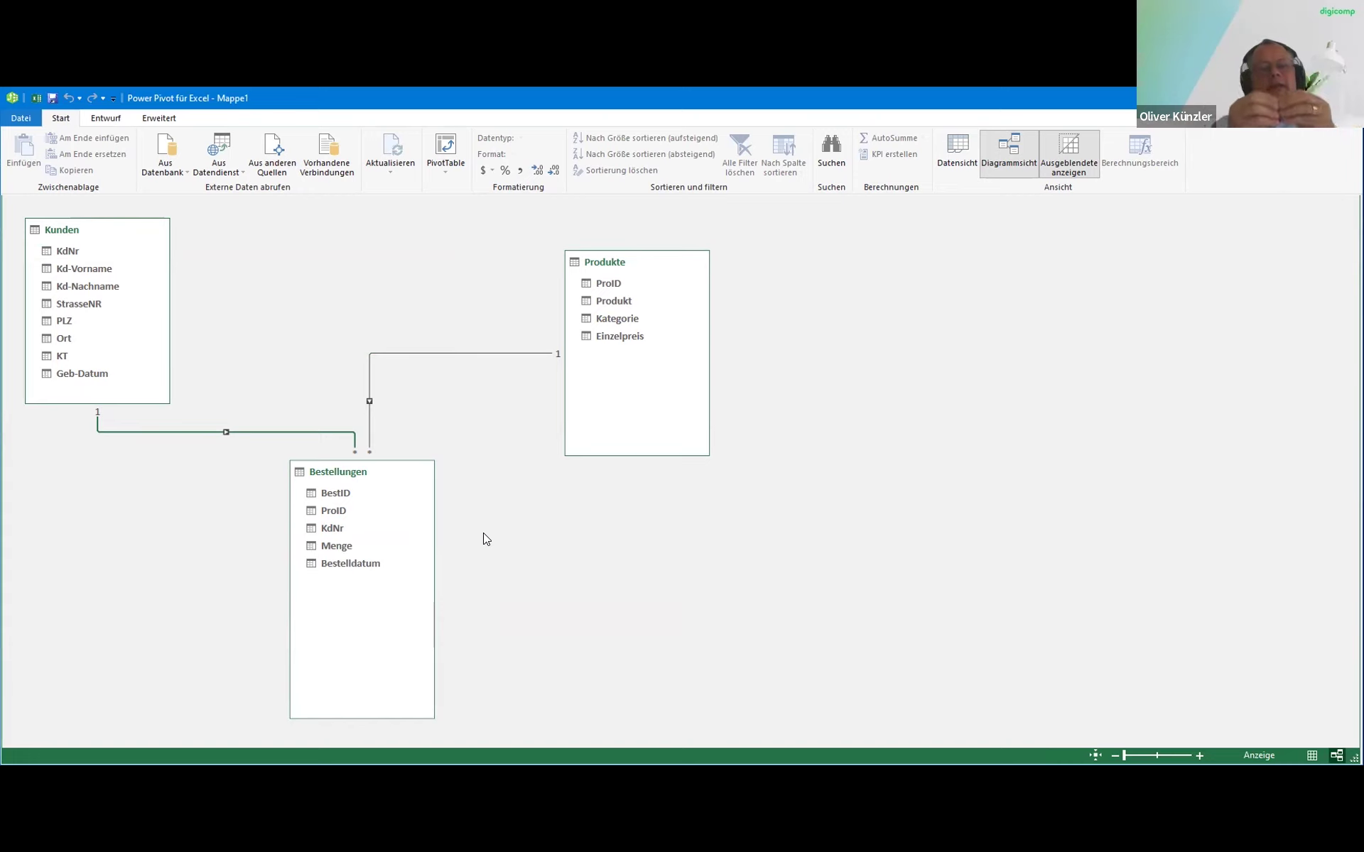
click(278, 431)
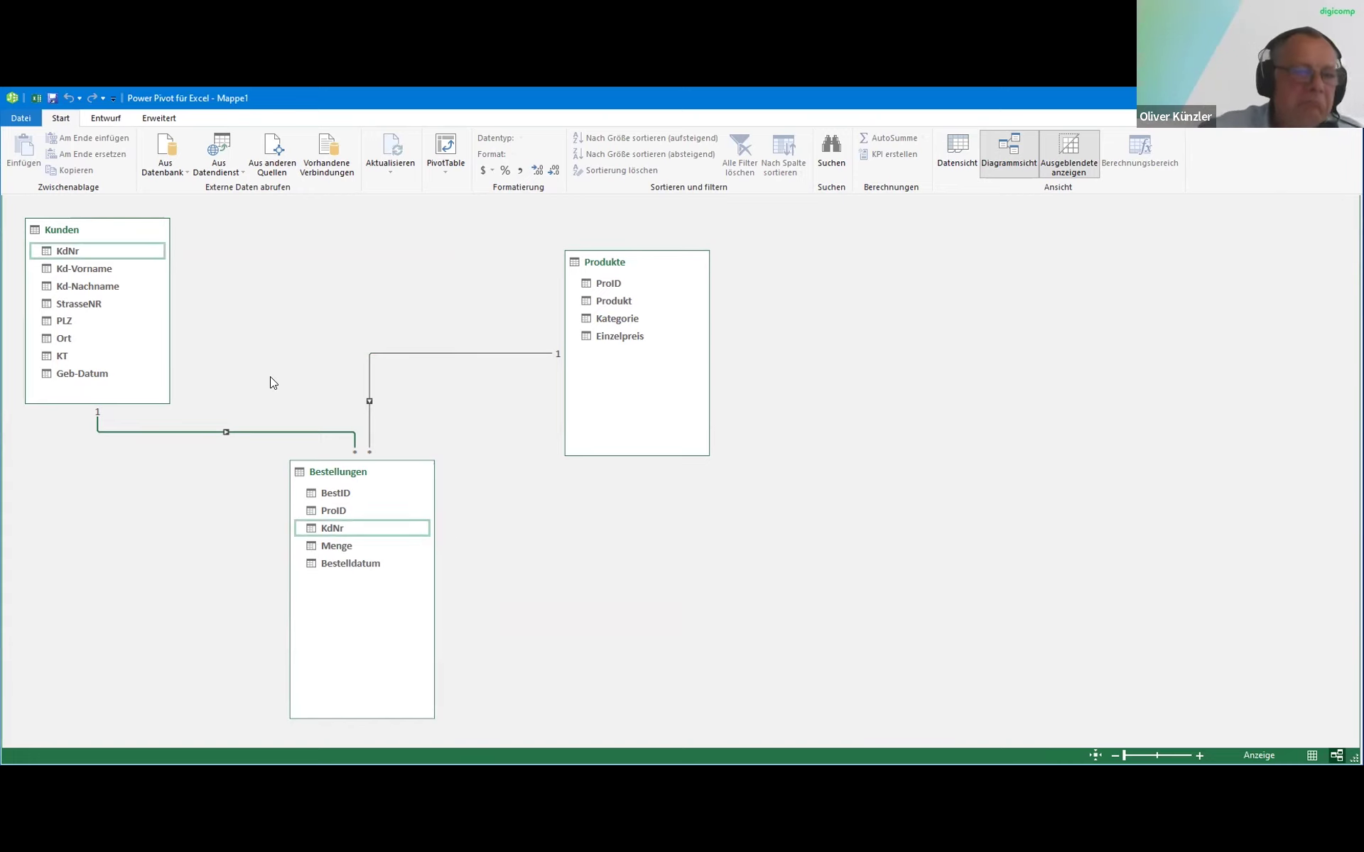
Try to create a relationship from Kd-Nachname in Kunden to KdNr in Bestellungen
click(84, 287)
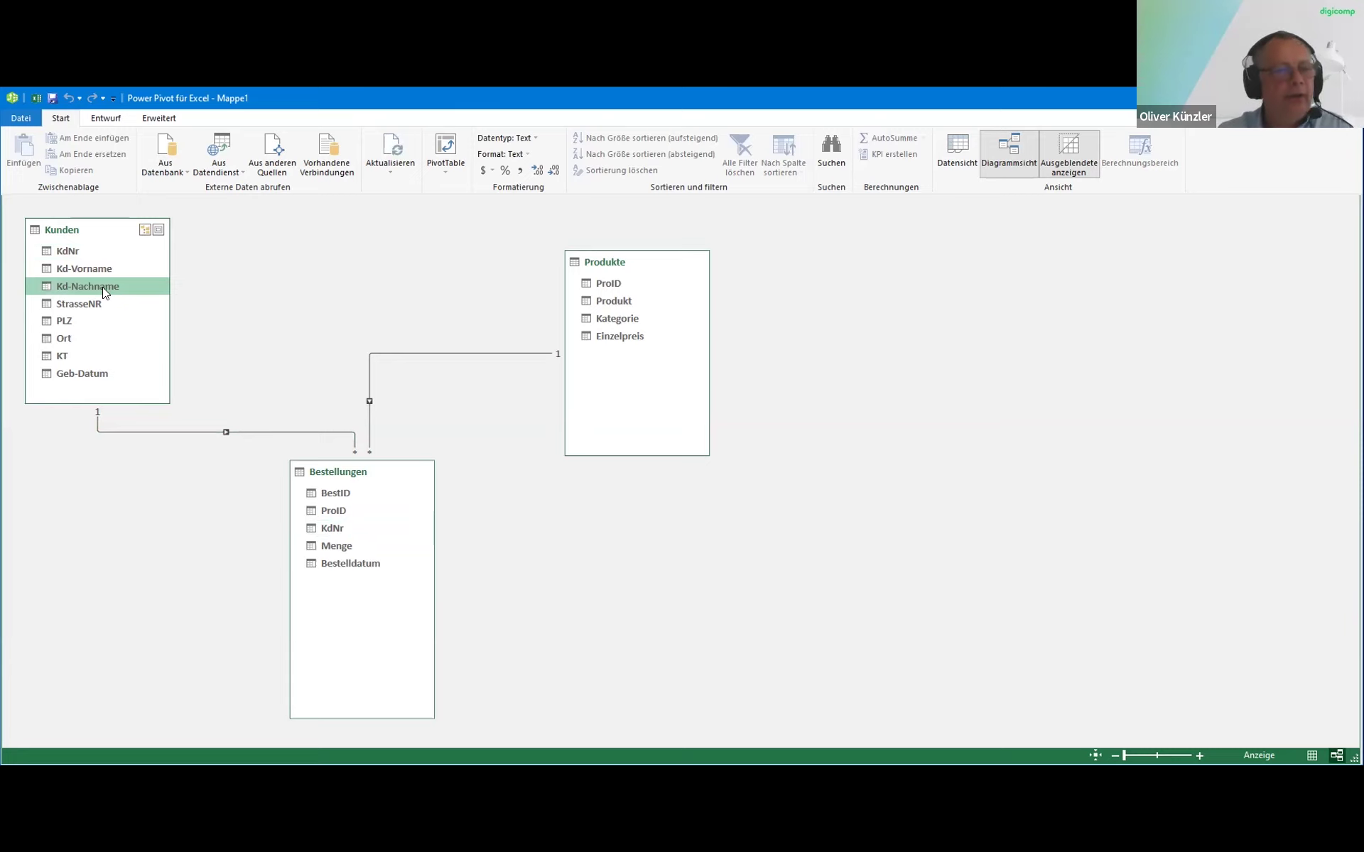
drag(102, 287, 336, 532)
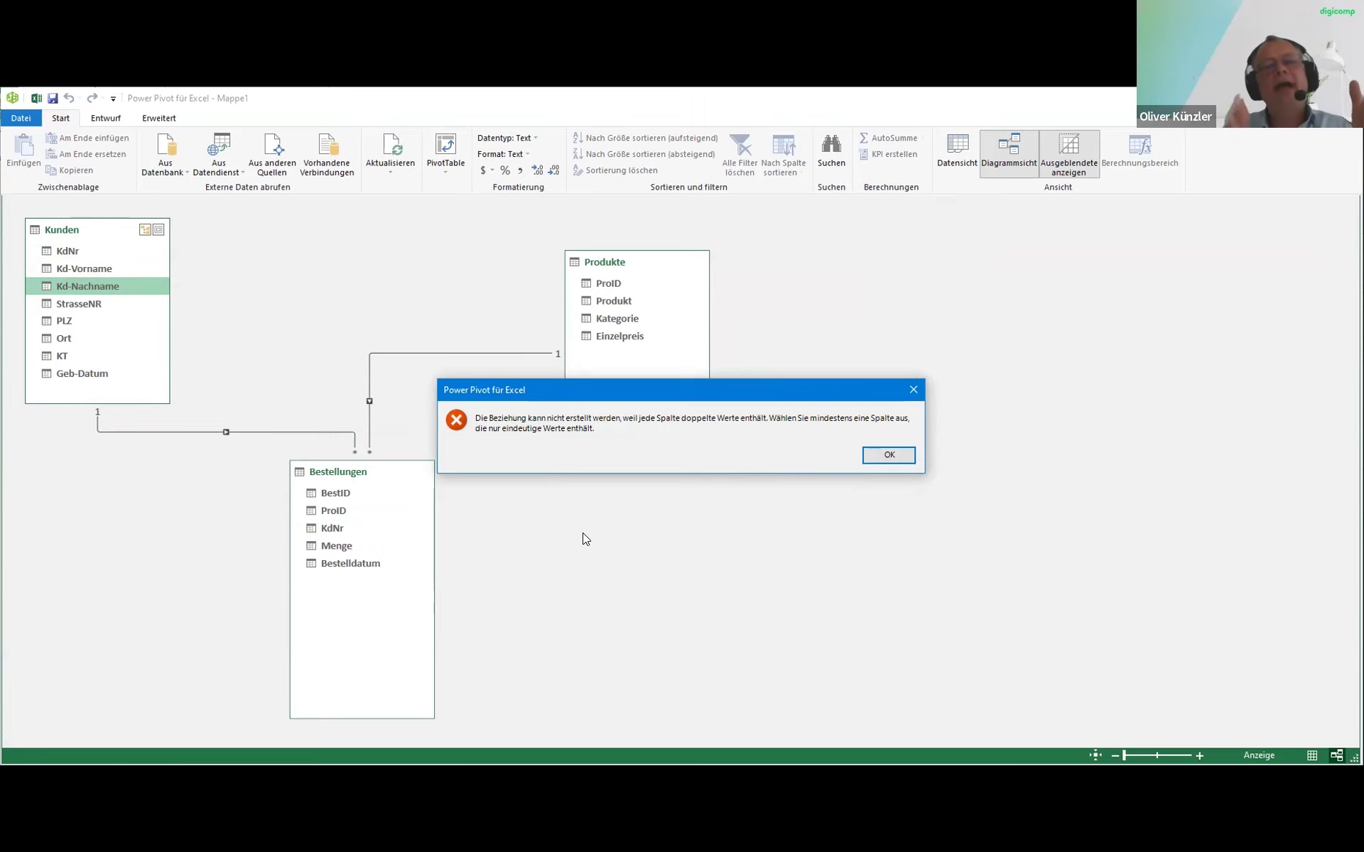
click(874, 455)
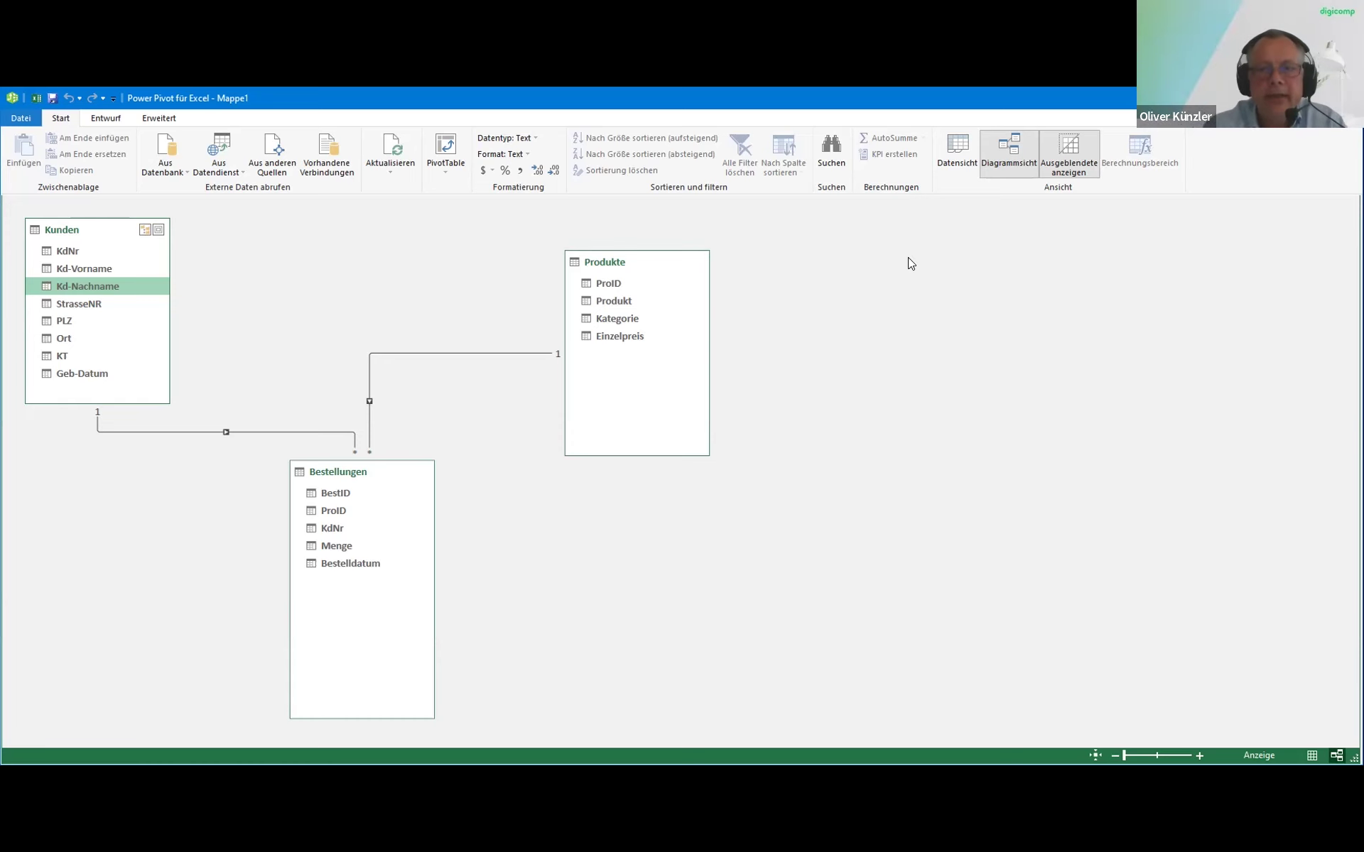
Return from the diagram to the data view of the Bestellungen table
click(952, 168)
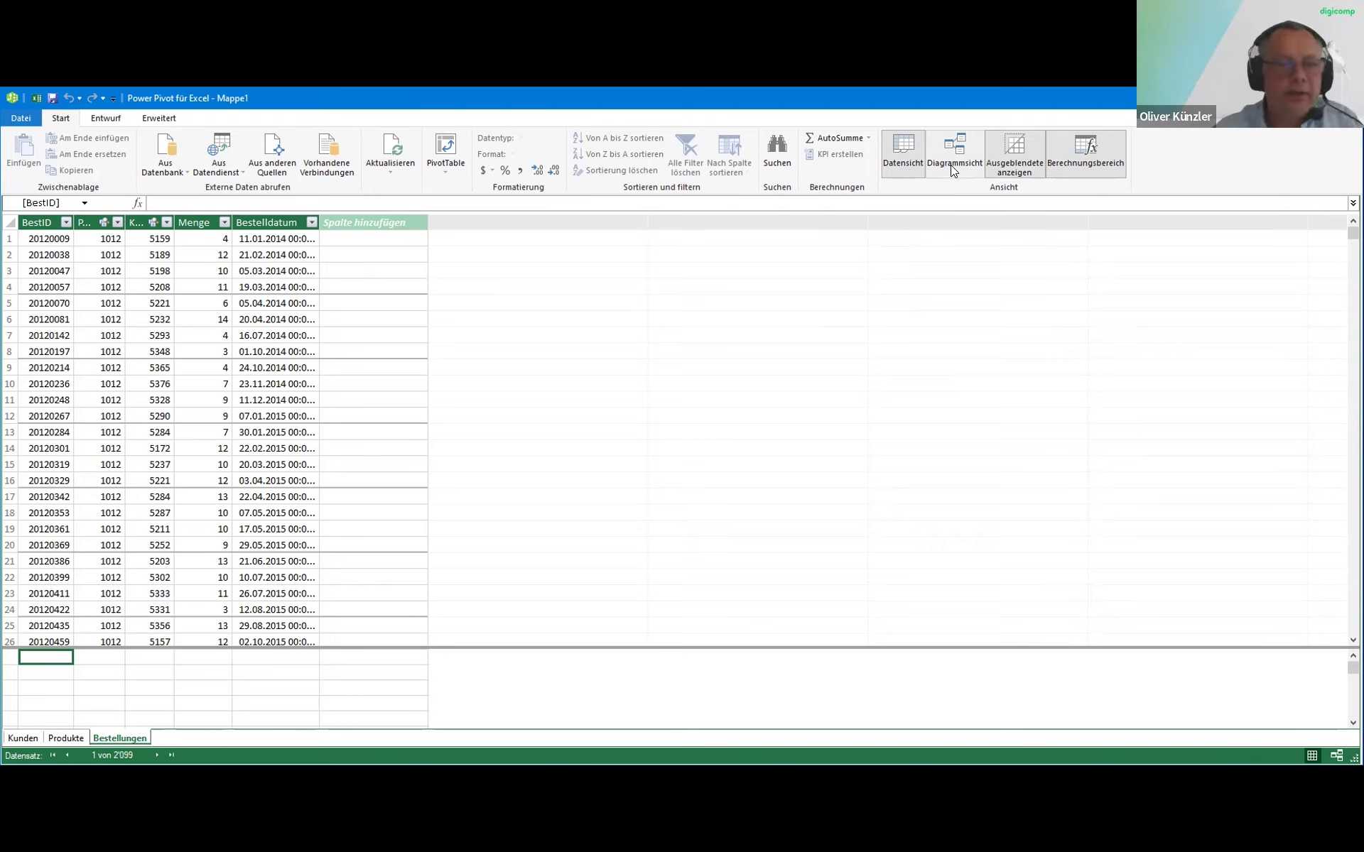
Examine the Menge column in Bestellungen and the Einzelpreis column in Produkte, and return to Bestellungen
click(213, 238)
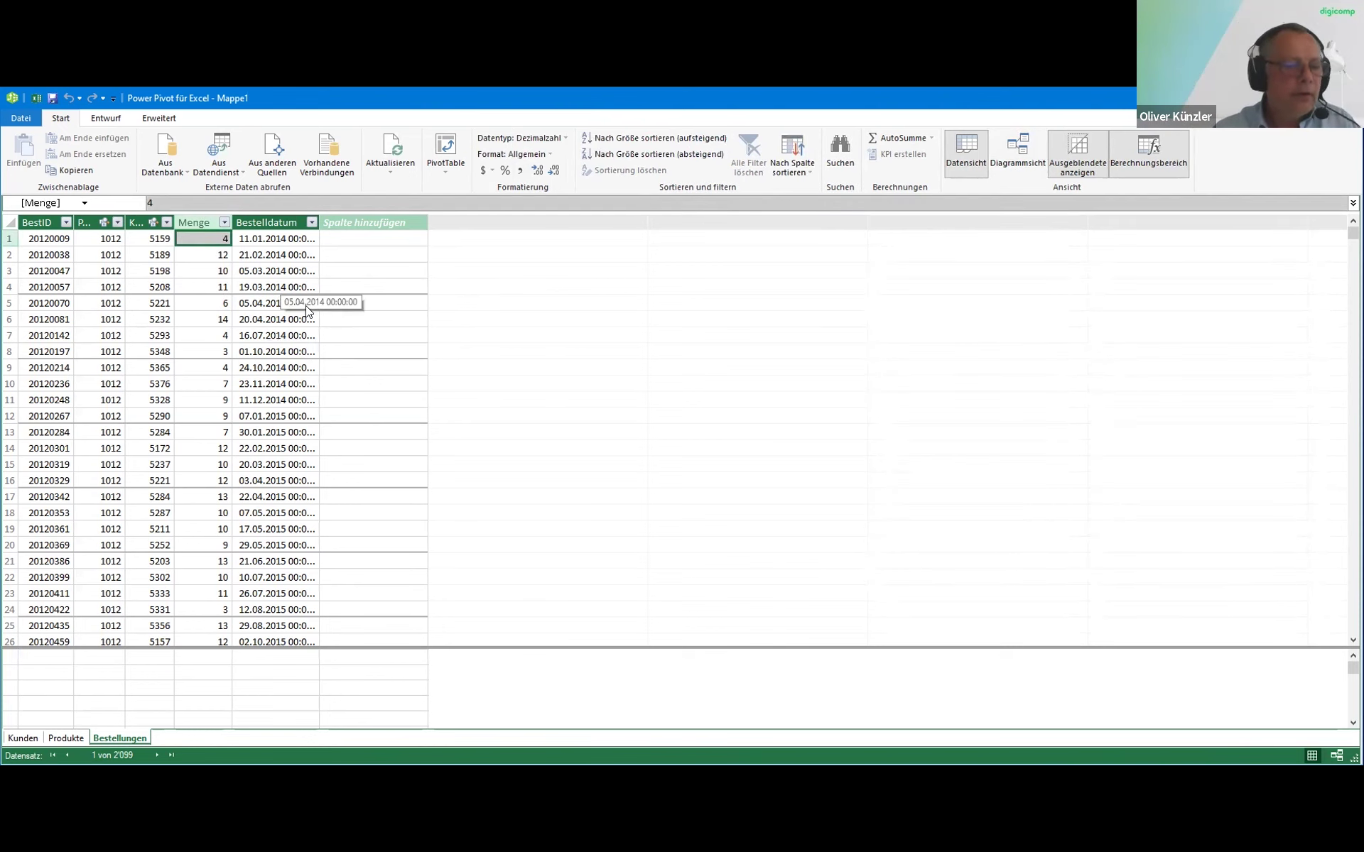
click(78, 739)
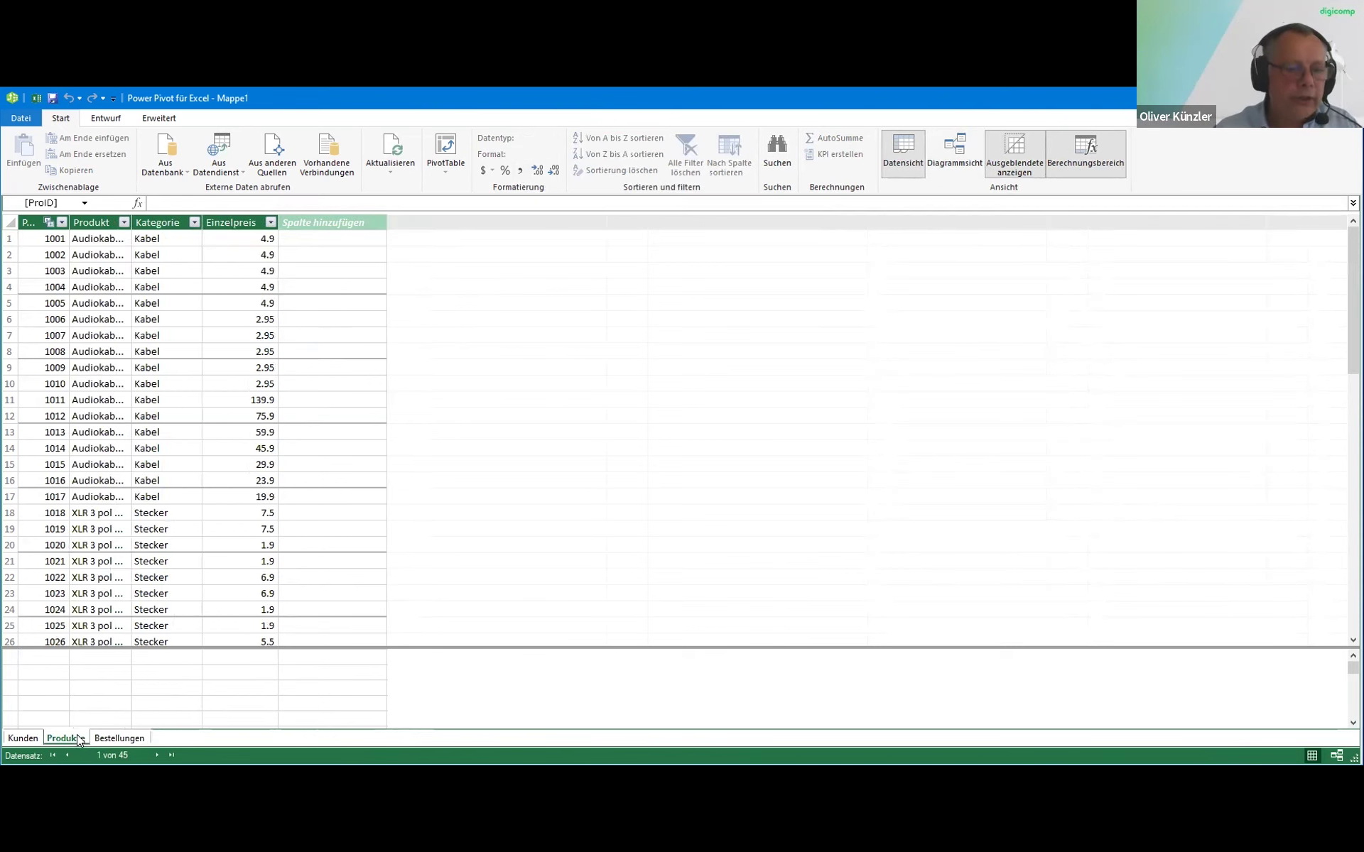
click(241, 241)
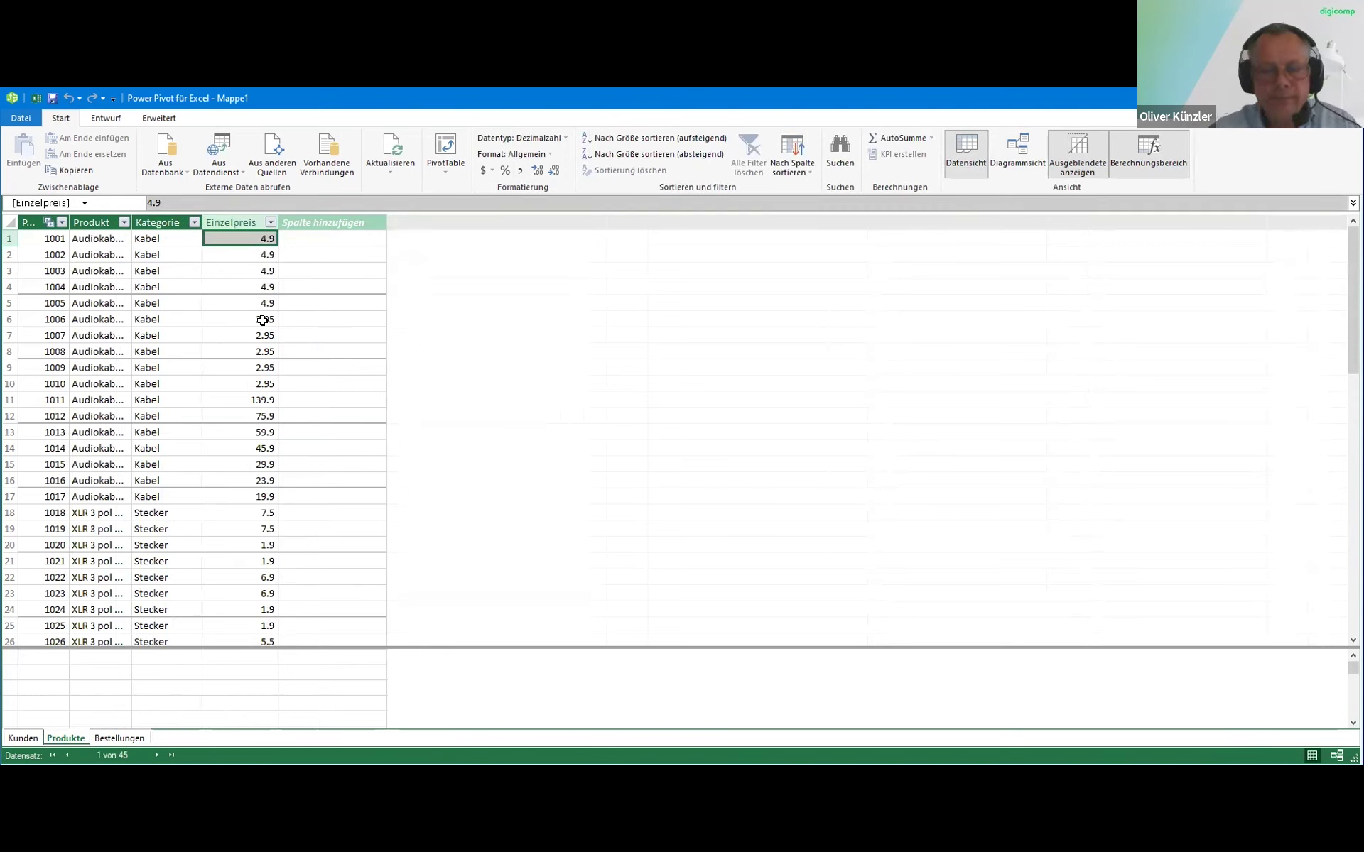
click(119, 738)
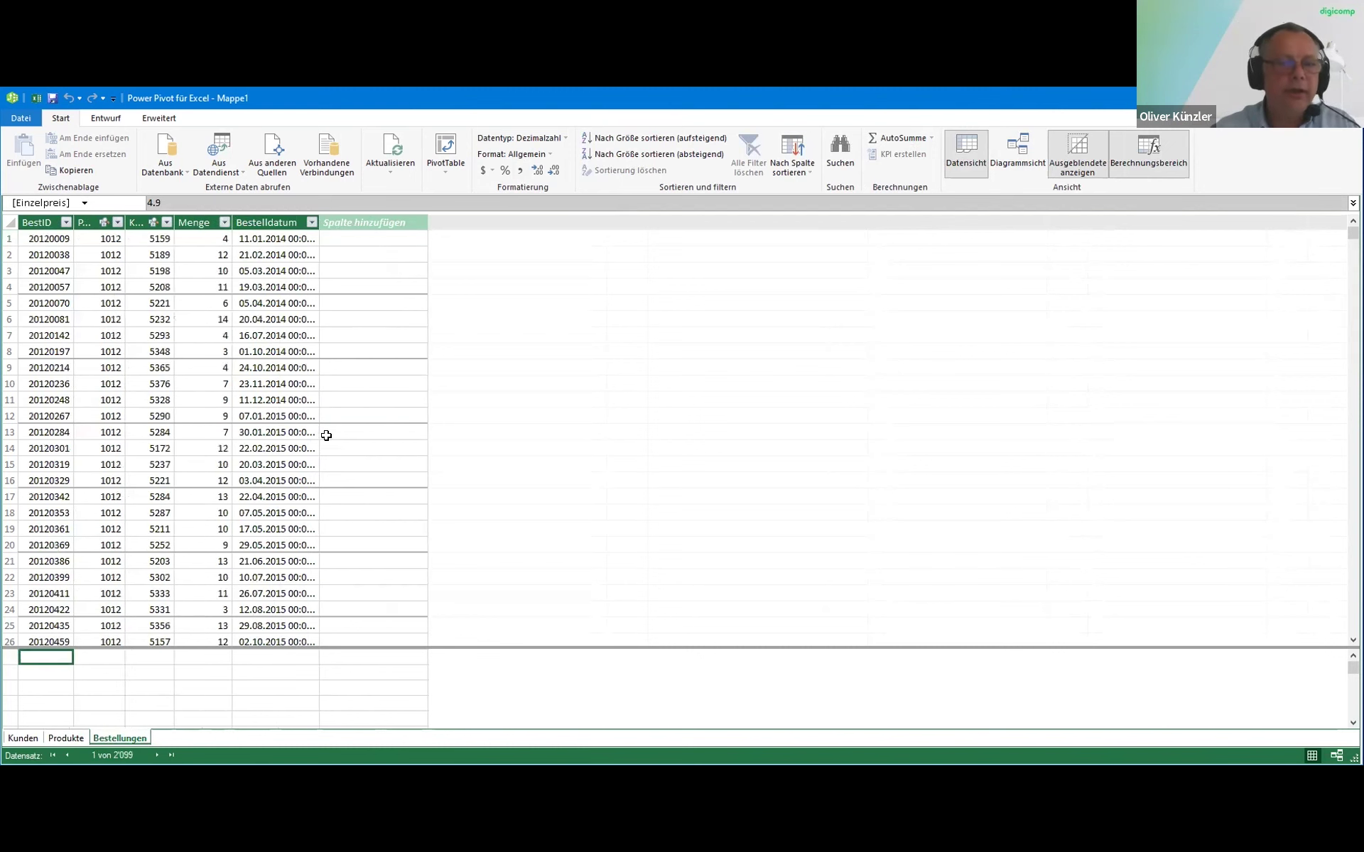
Add a new calculated column named Umsatz_Brutto to the Bestellungen table
click(380, 245)
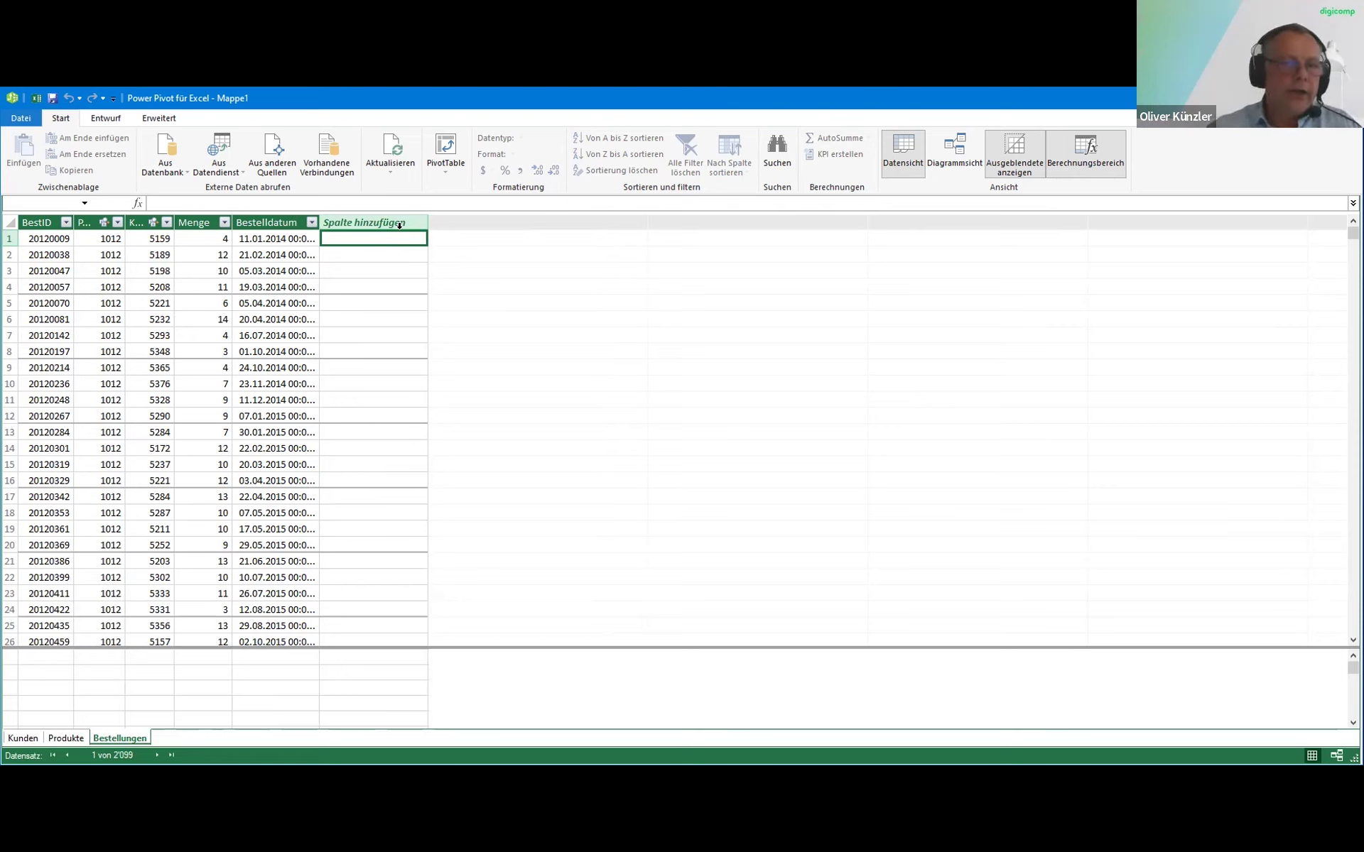
click(397, 222)
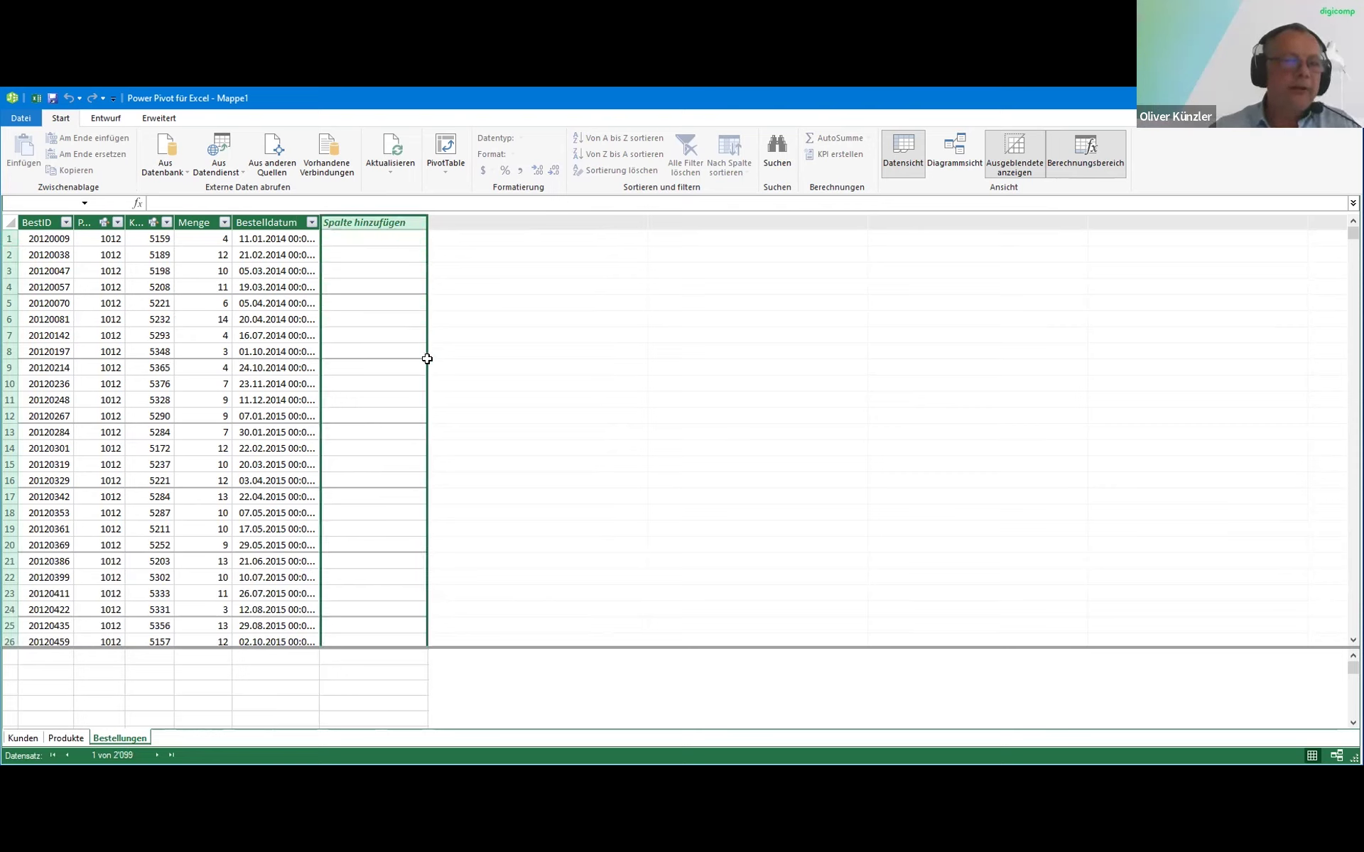
right_click(367, 222)
click(353, 286)
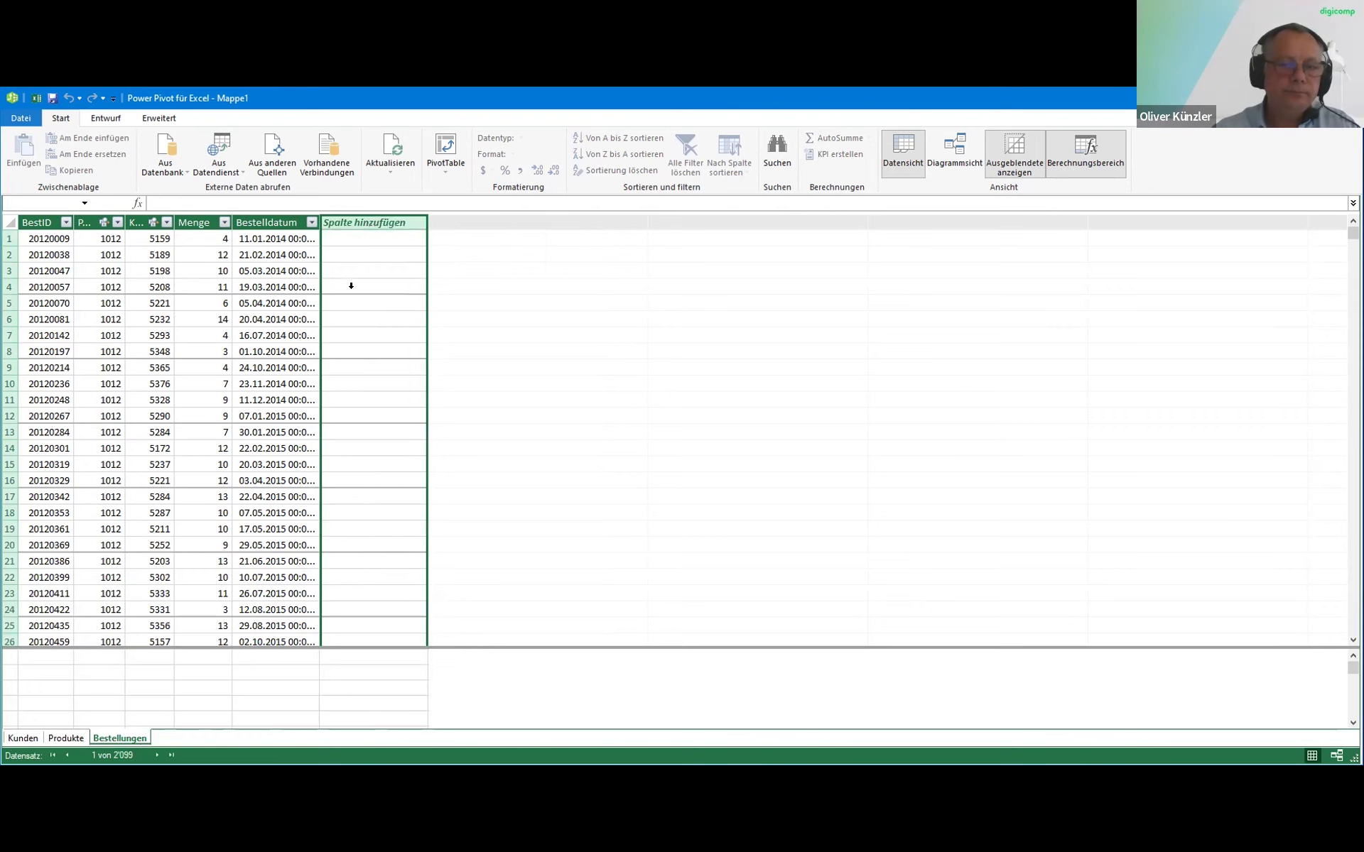
right_click(373, 222)
click(407, 270)
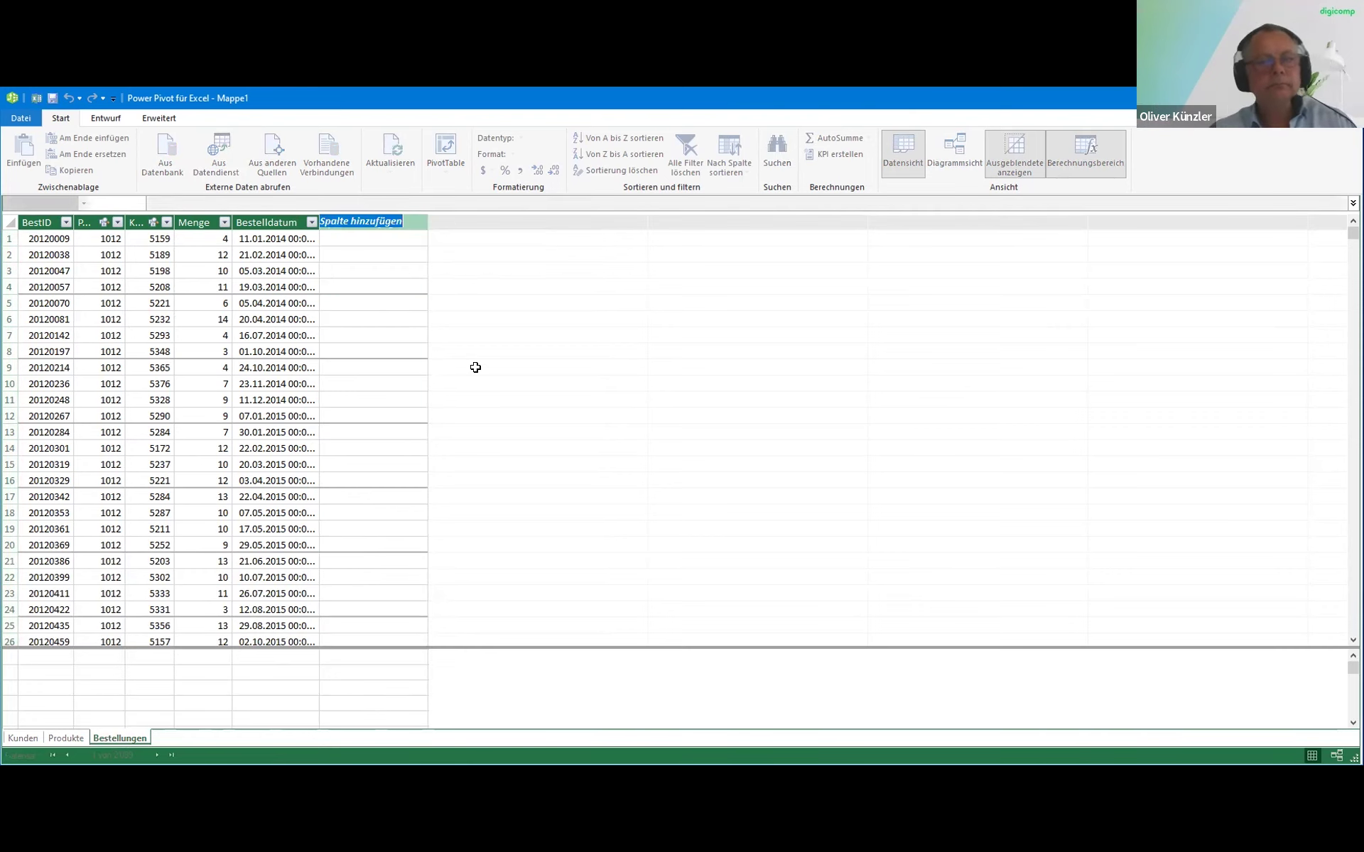
text(Ums)
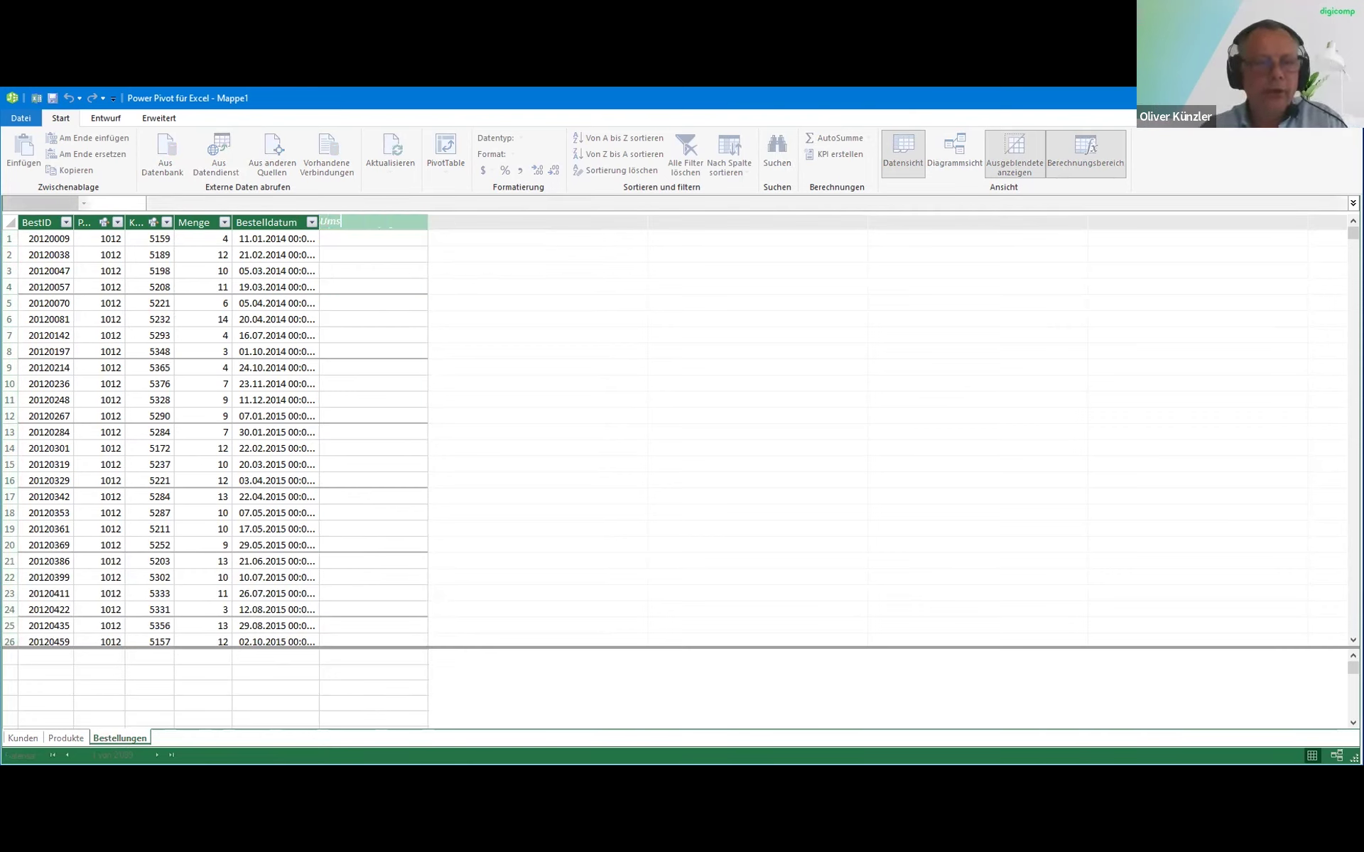
text(atz_Brutto_)
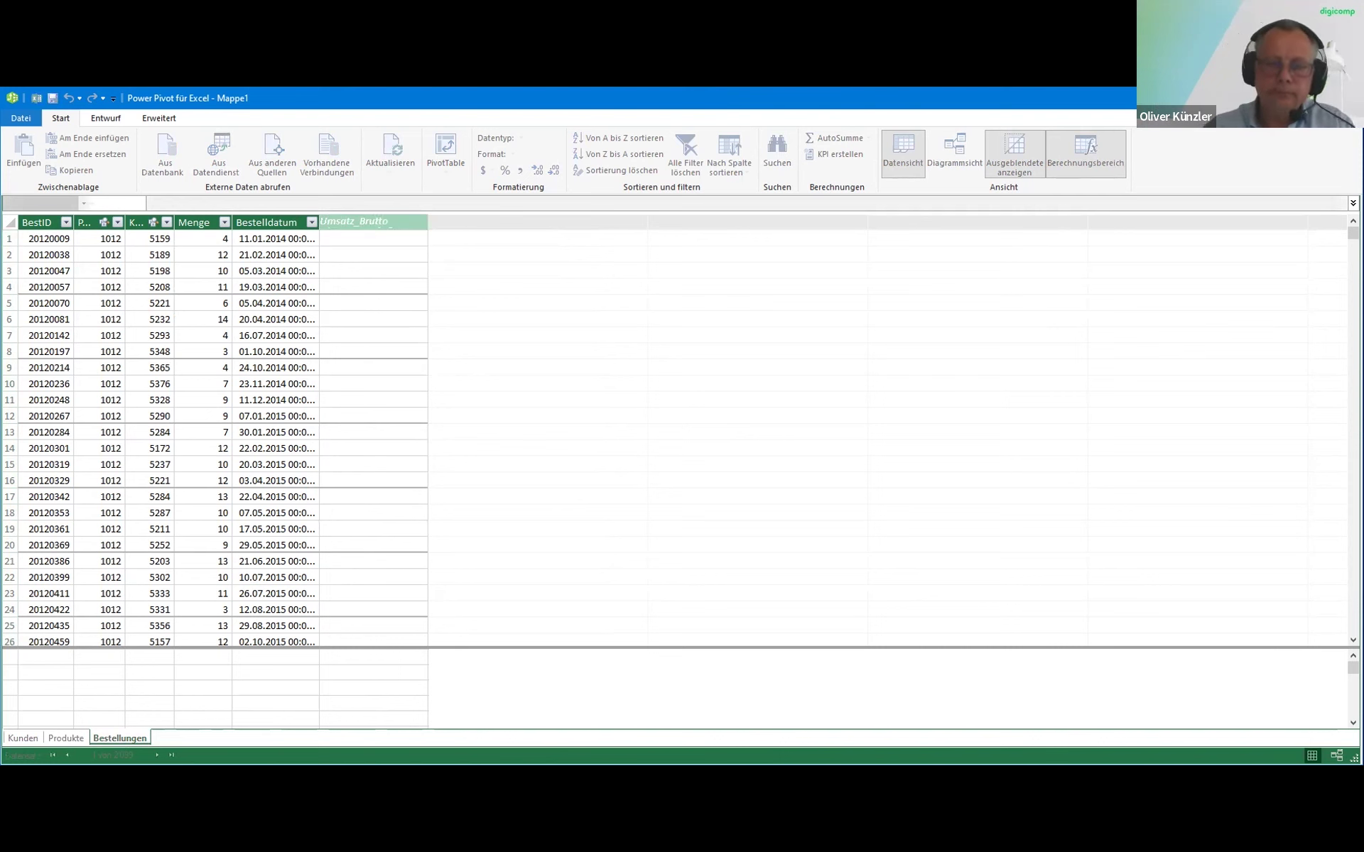
key(Return)
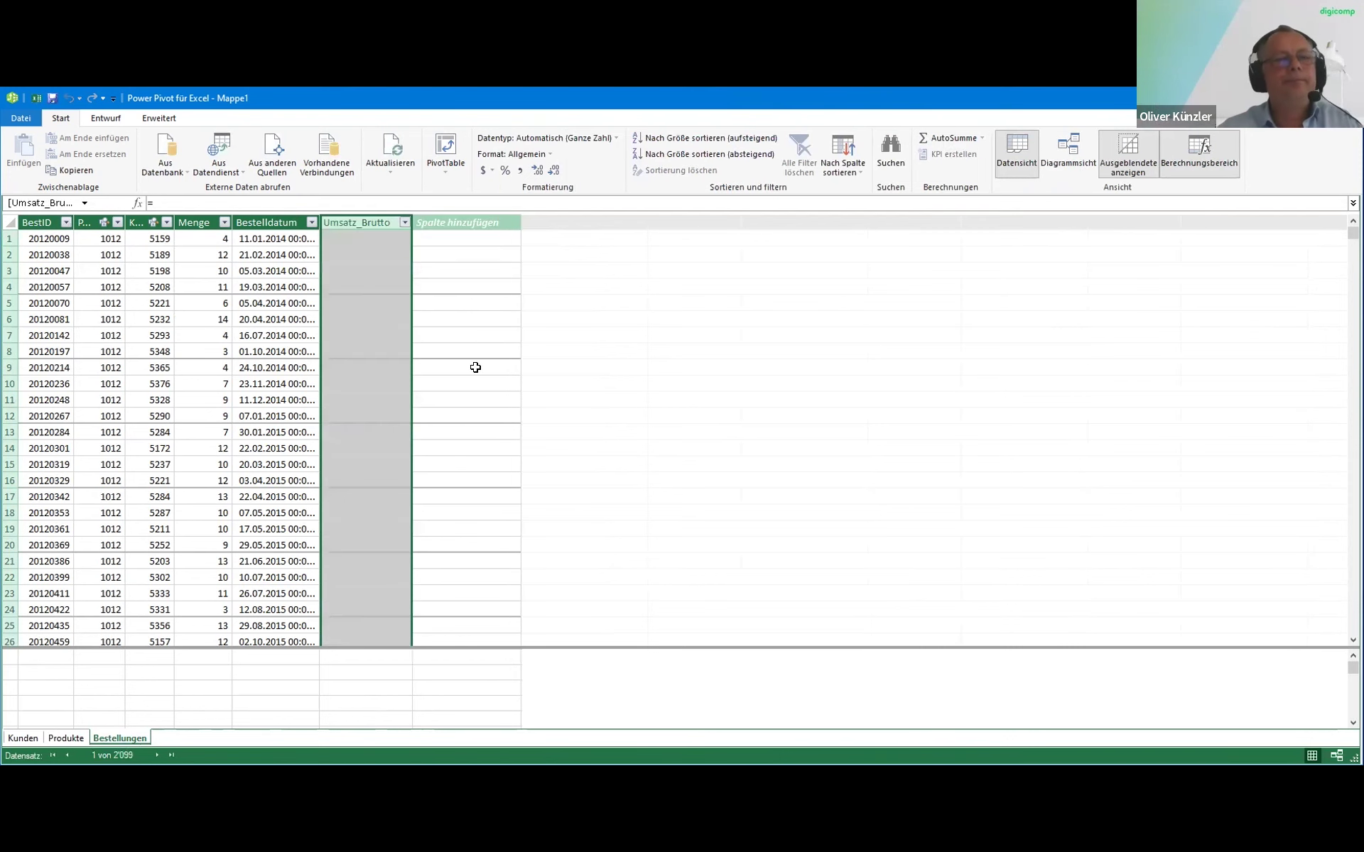
Try to build the Umsatz_Brutto formula by multiplying [Menge] by a price field, and cancel the entry
click(371, 235)
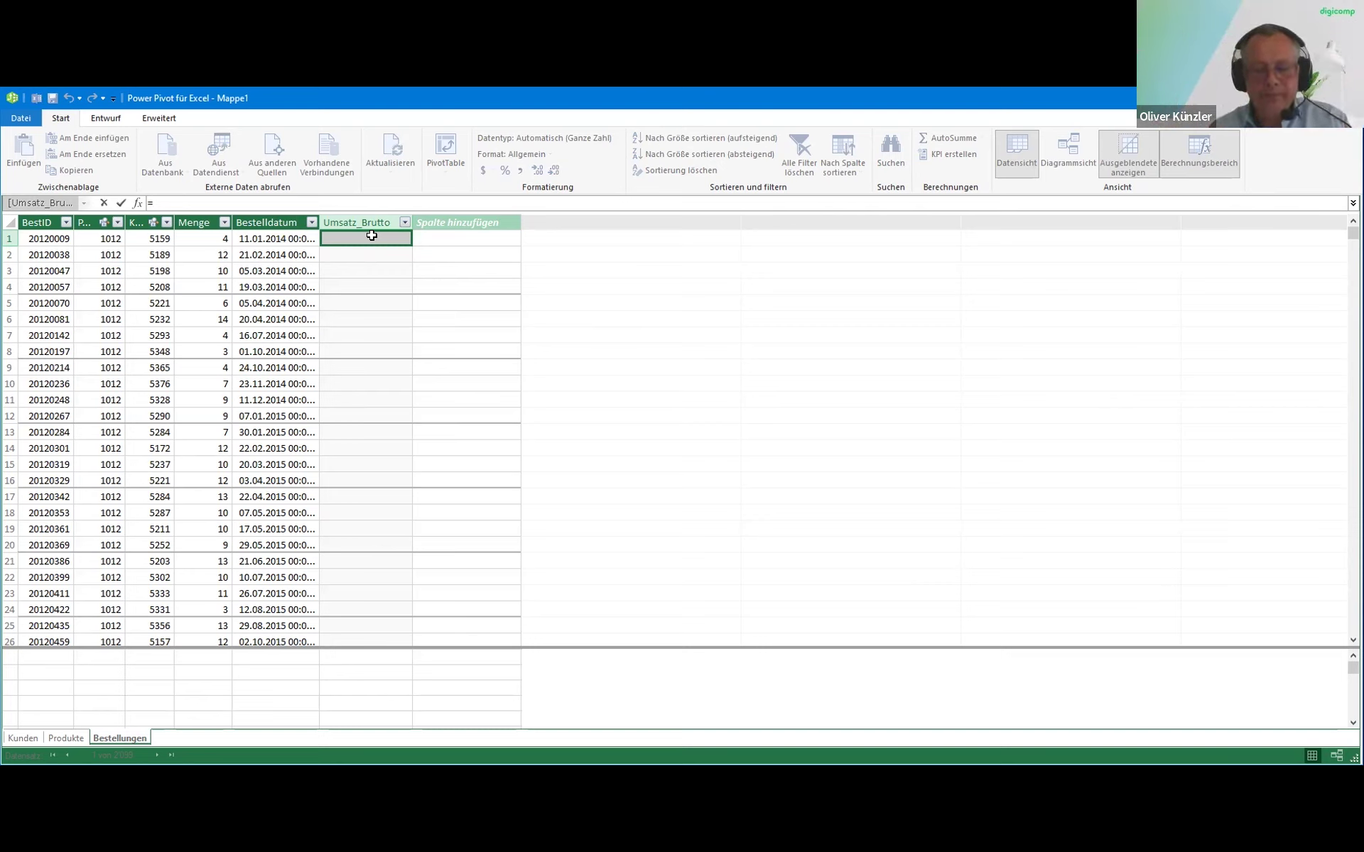
text([)
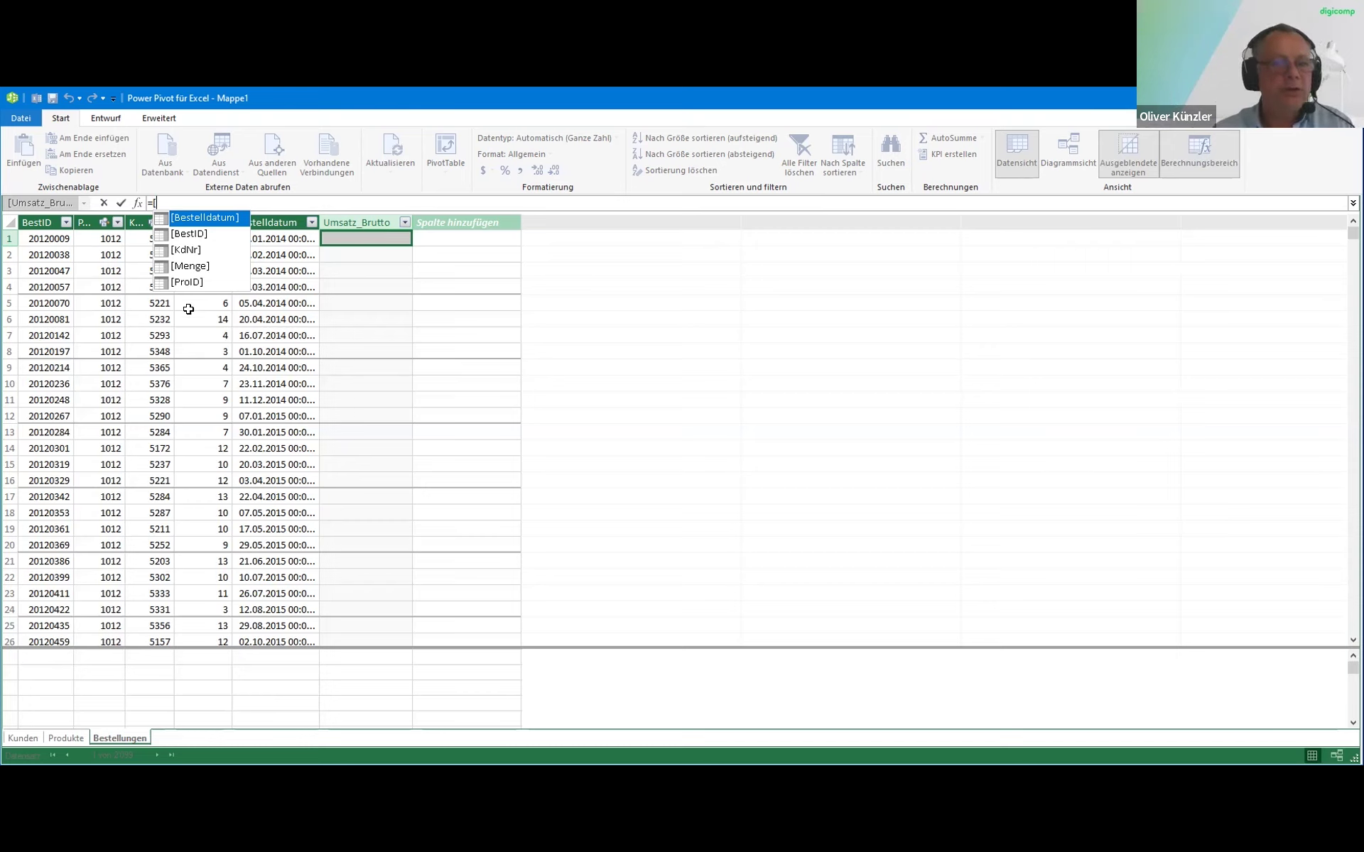
double_click(195, 267)
text(*)
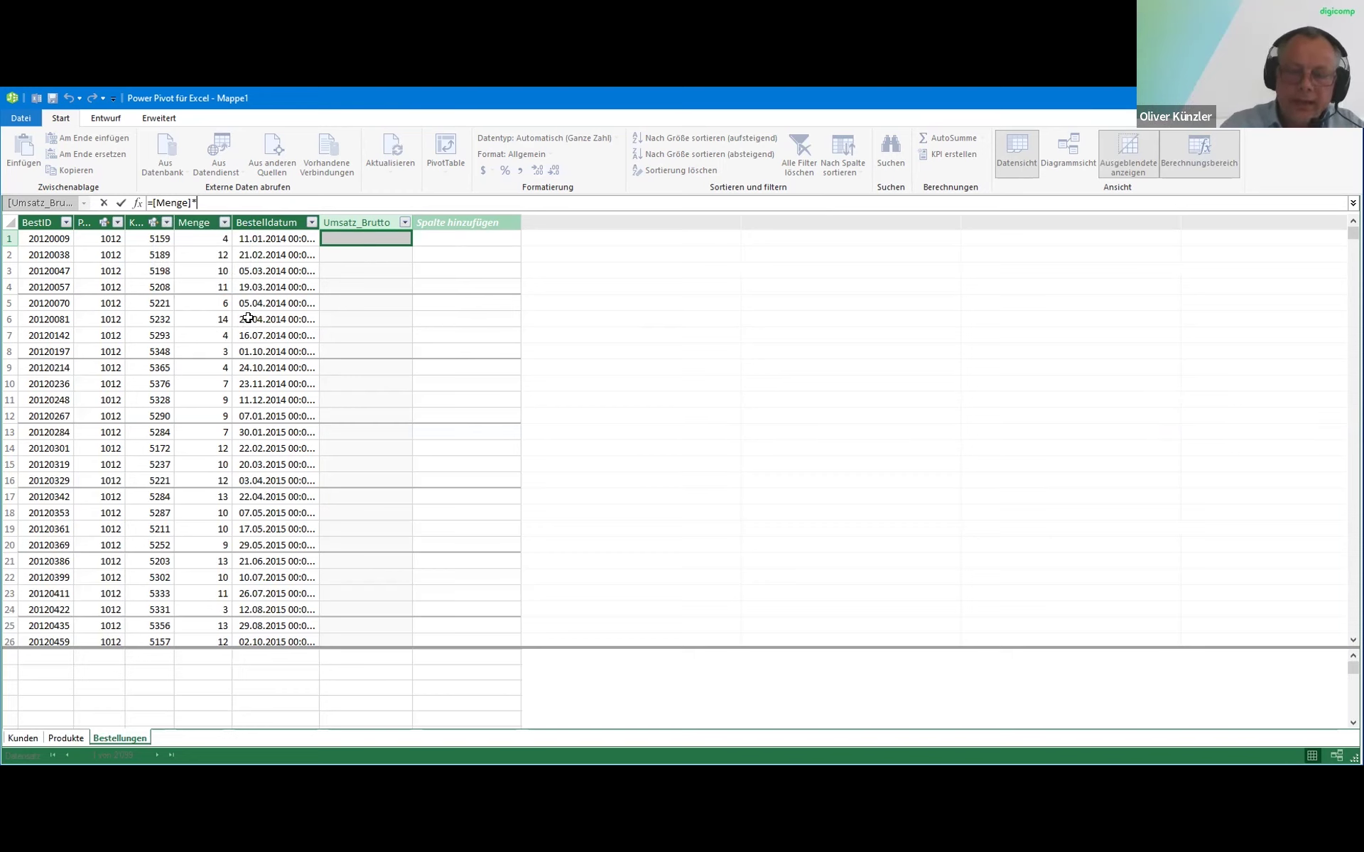
text([)
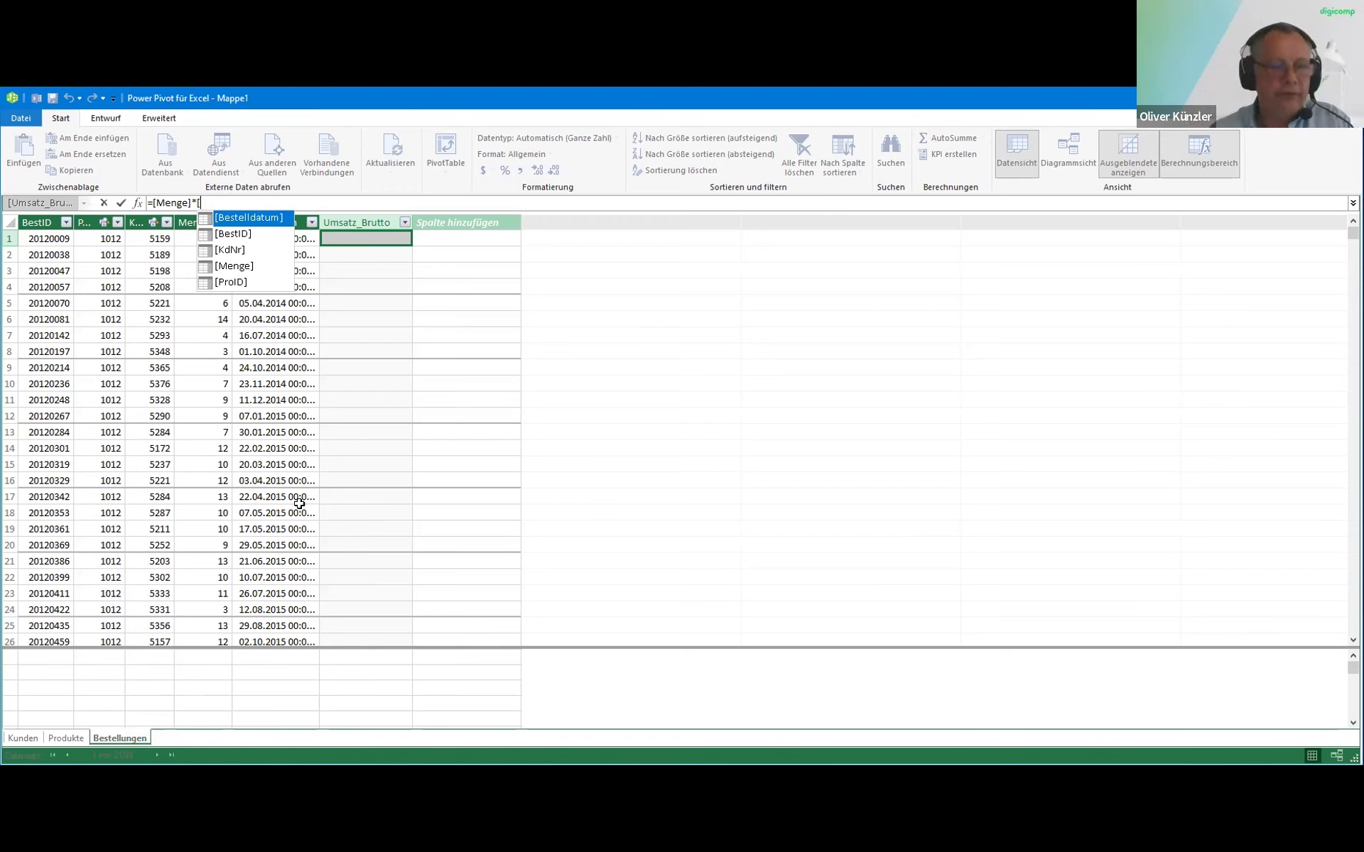
key(Escape)
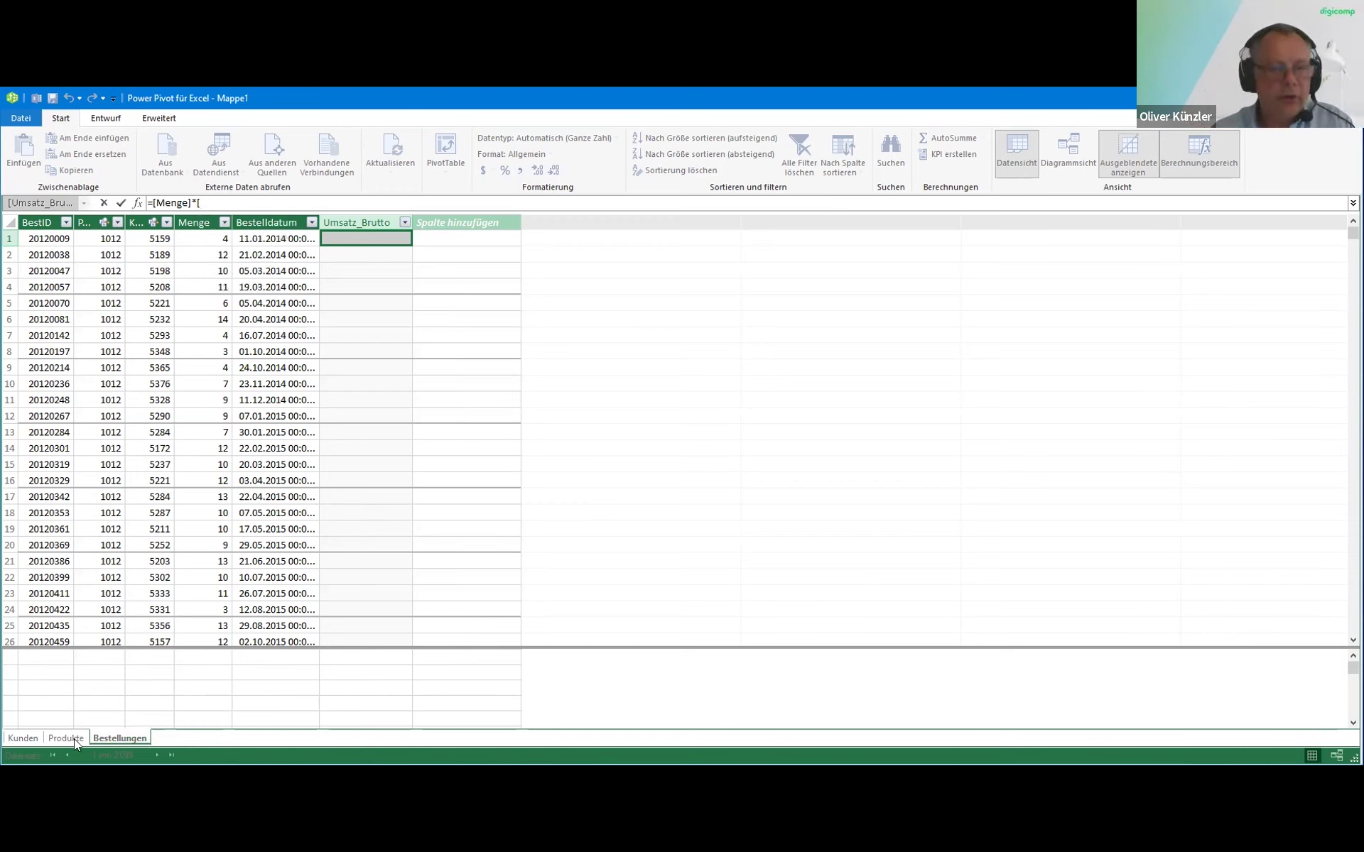
key(Escape)
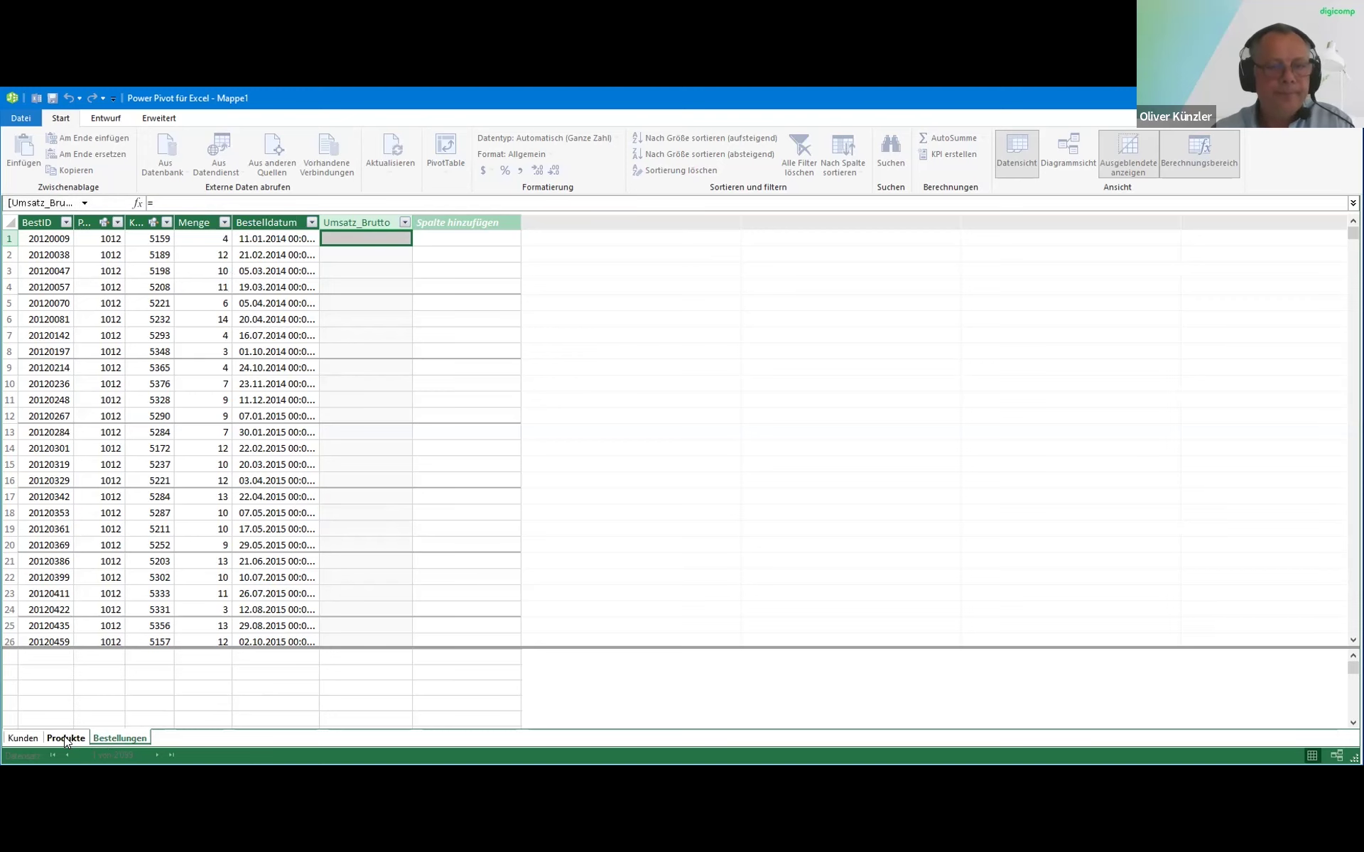
click(64, 738)
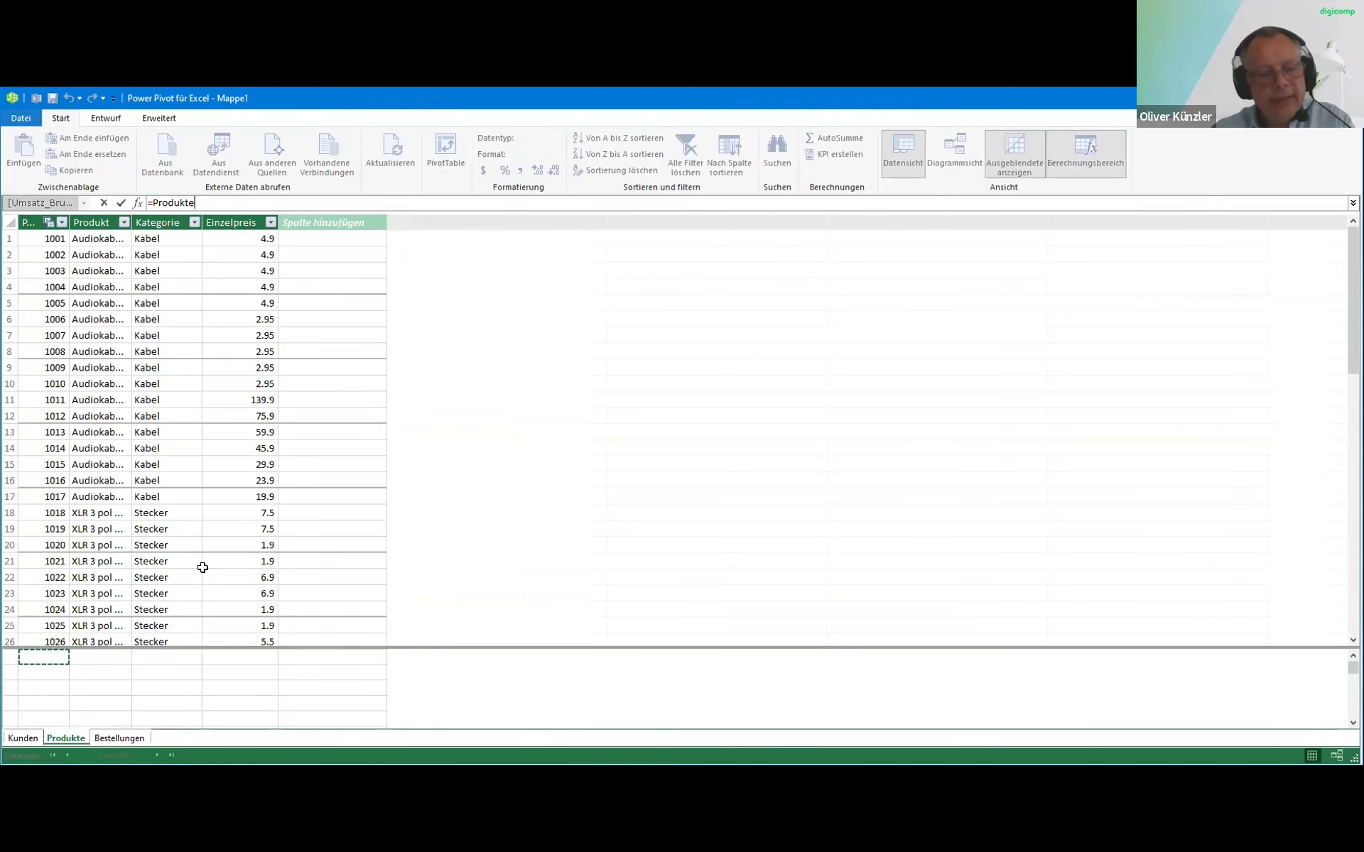
click(104, 204)
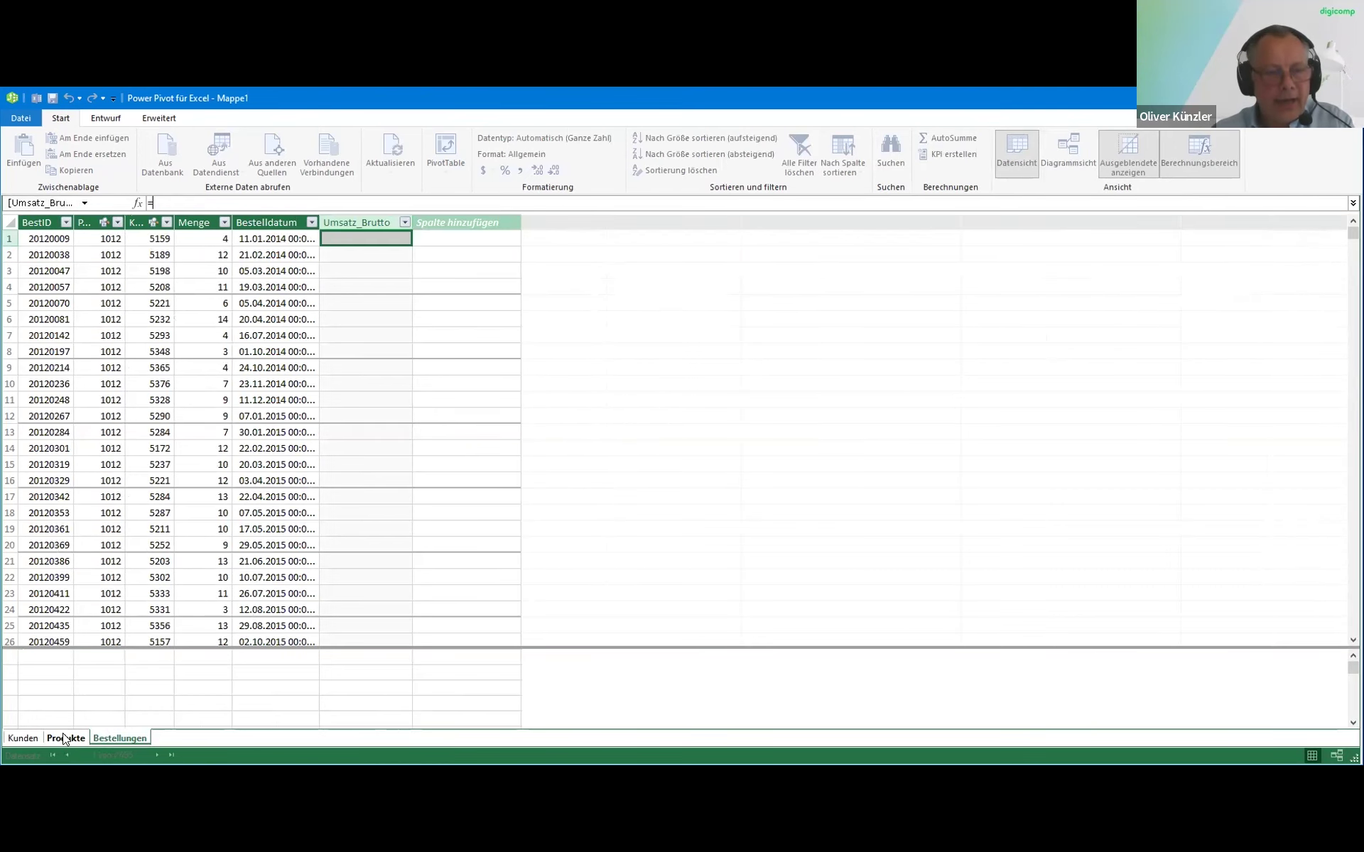
click(64, 738)
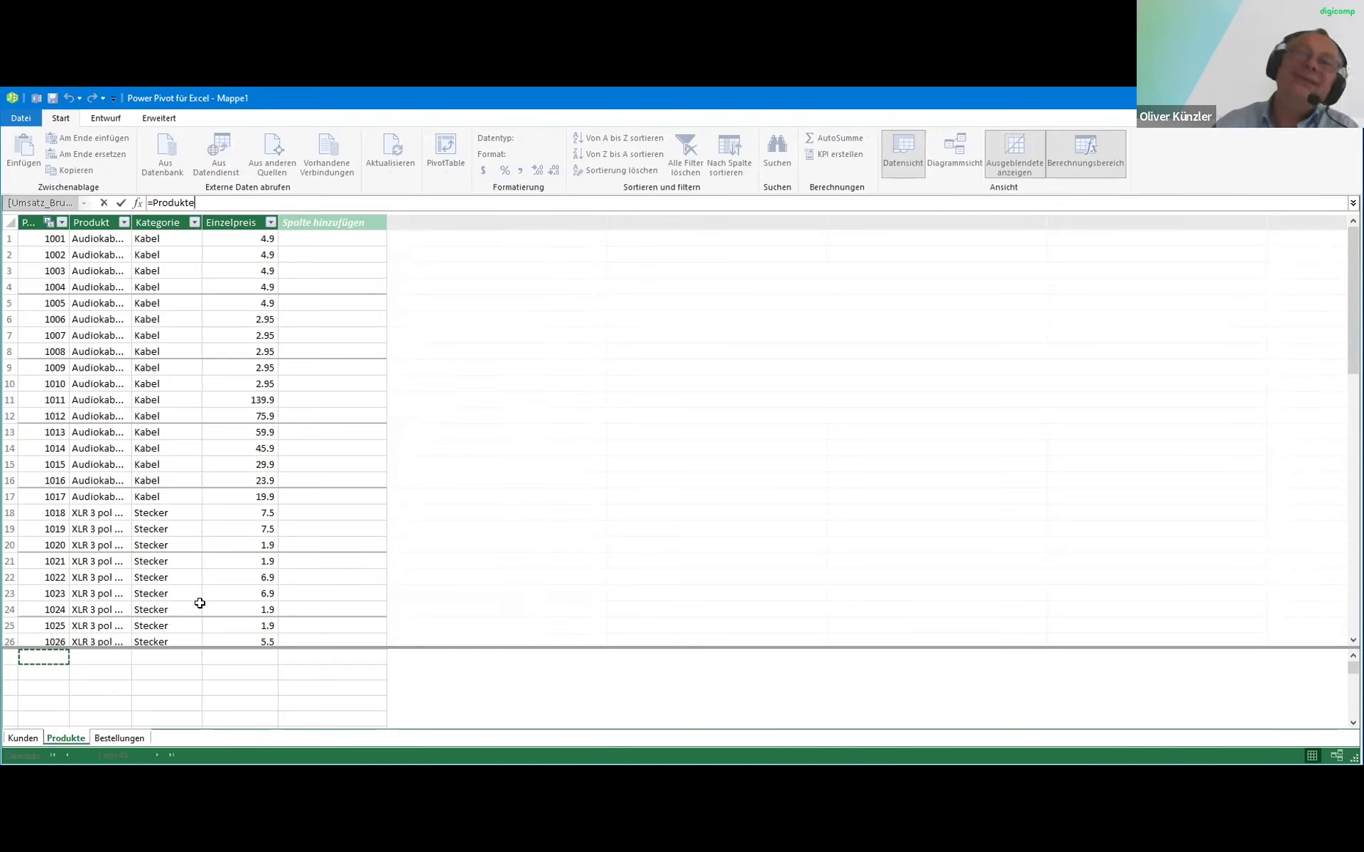
key(BackSpace)
key(BackSpace)
key(BackSpace)
key(BackSpace)
key(BackSpace)
key(BackSpace)
key(BackSpace)
key(BackSpace)
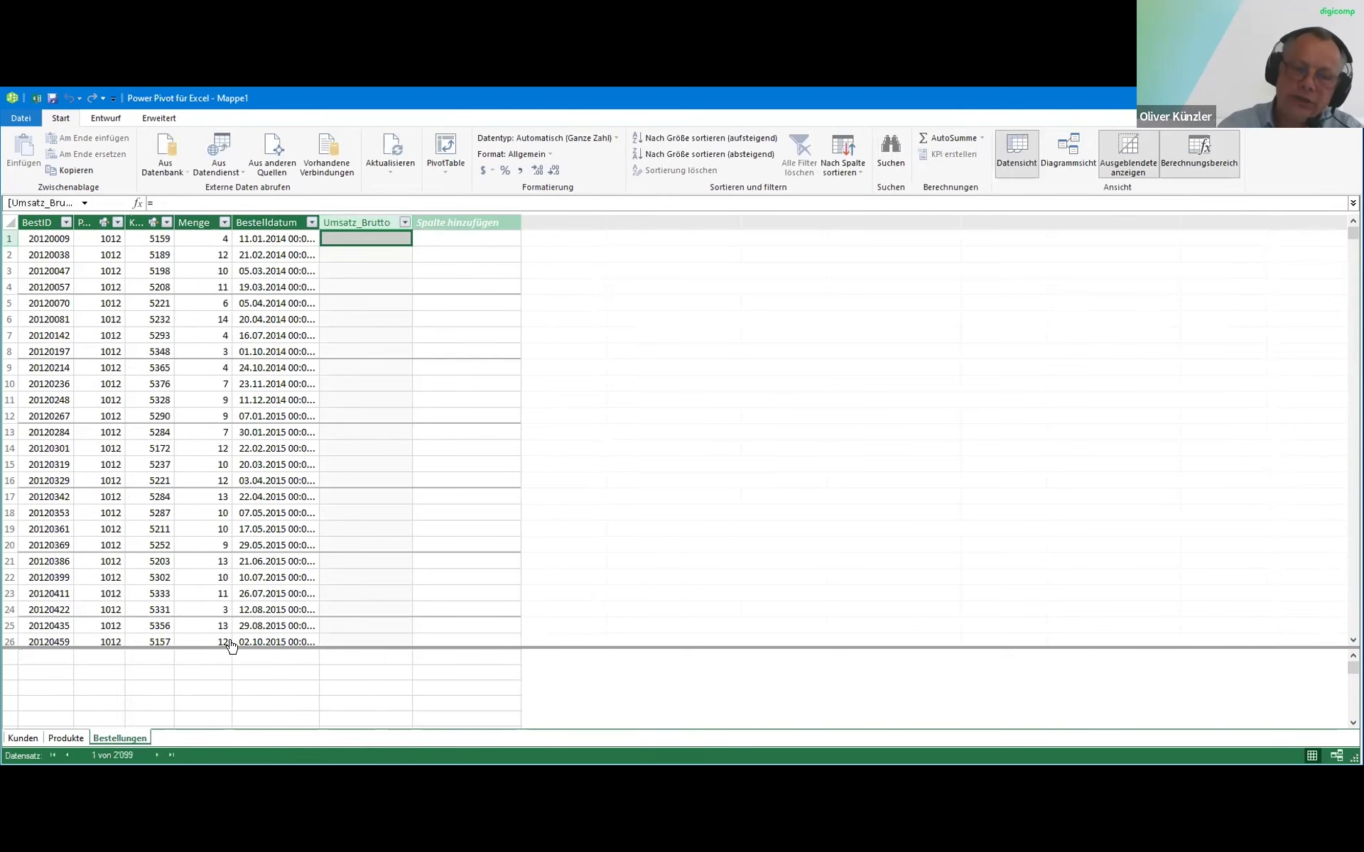
Create an AutoSum measure below the Einzelpreis column in Produkte and widen that column to fit the measure
click(68, 738)
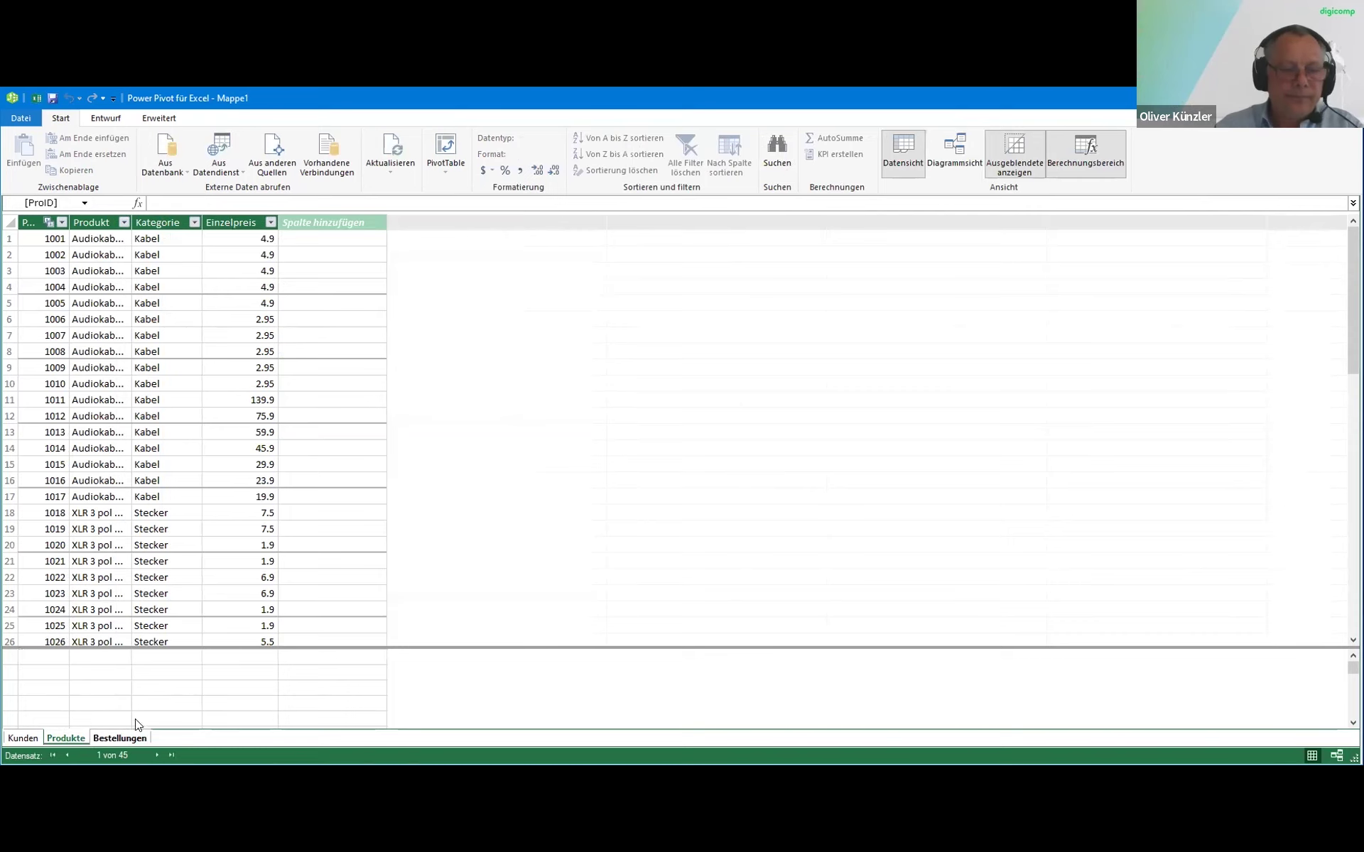
click(233, 657)
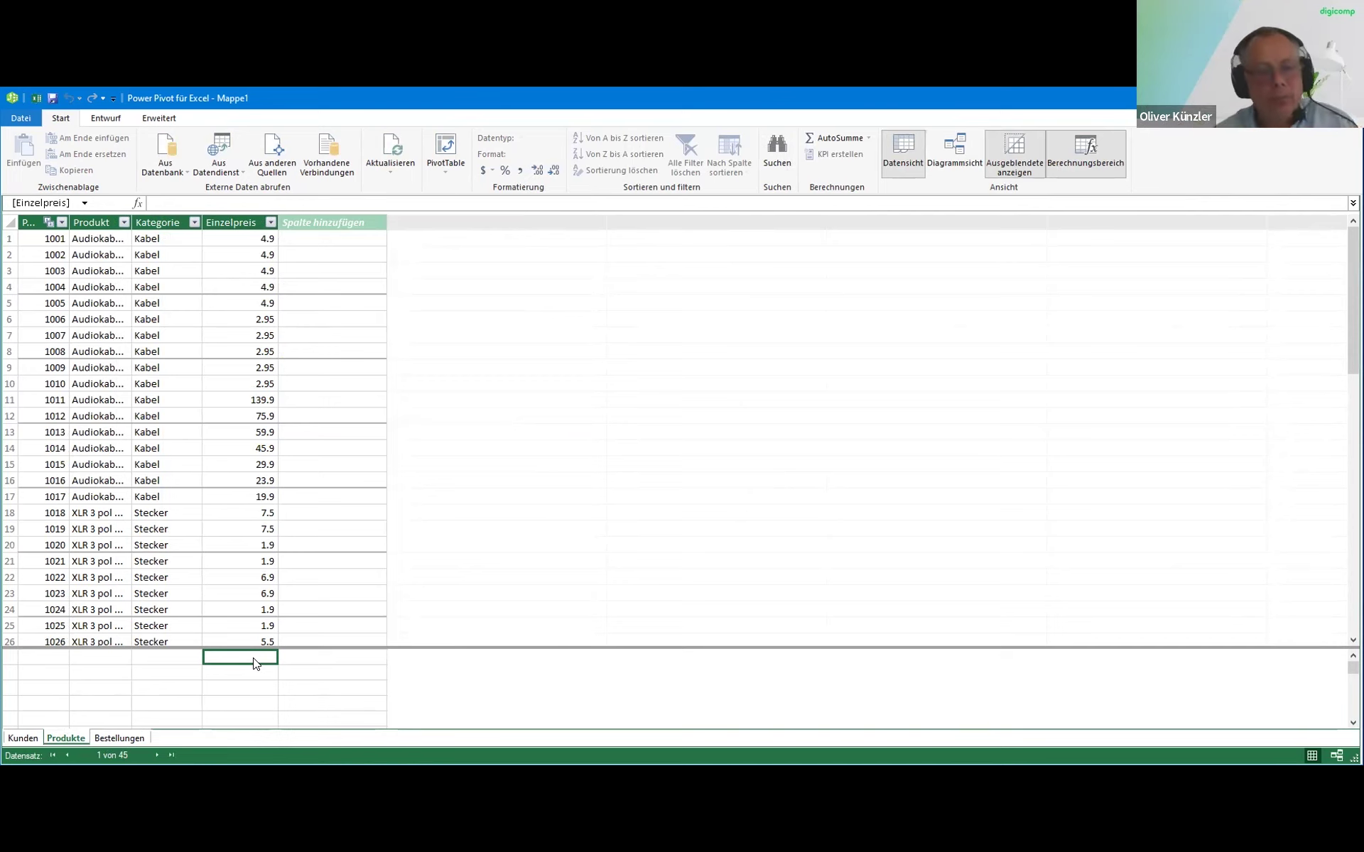
click(835, 139)
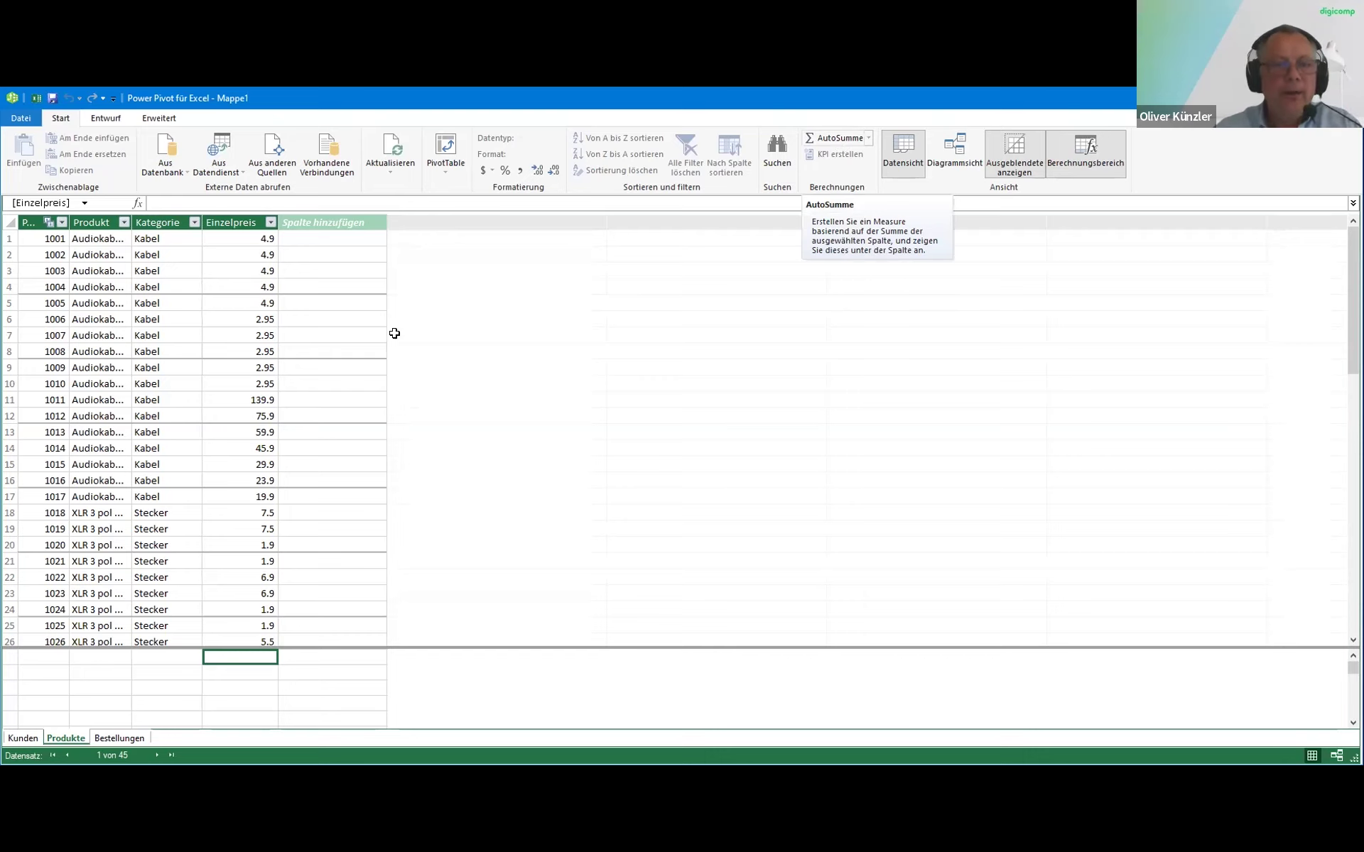
drag(277, 220, 386, 219)
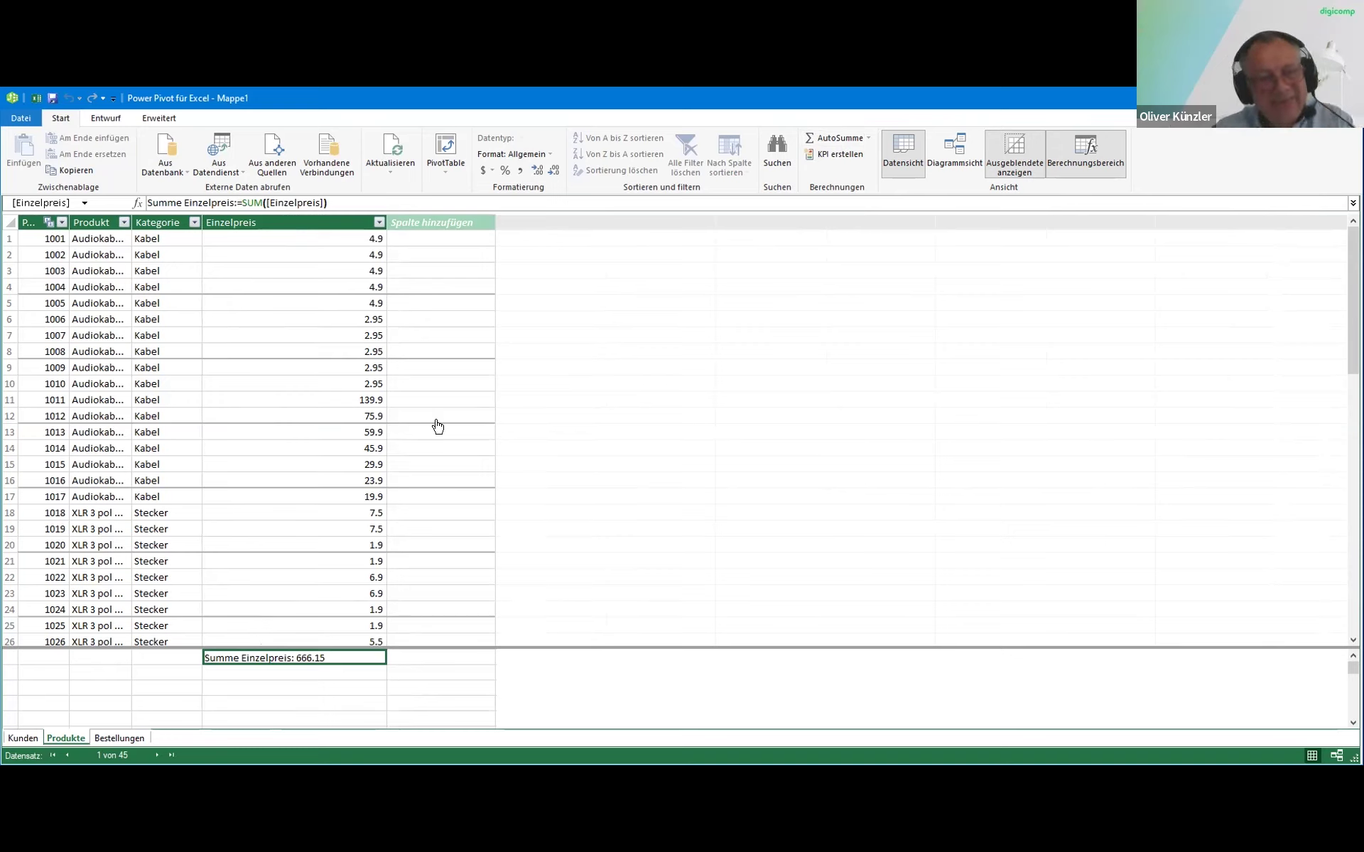
Enter the formula =[Menge]*[Summe Einzelpreis] for the Umsatz_Brutto column in Bestellungen
click(120, 738)
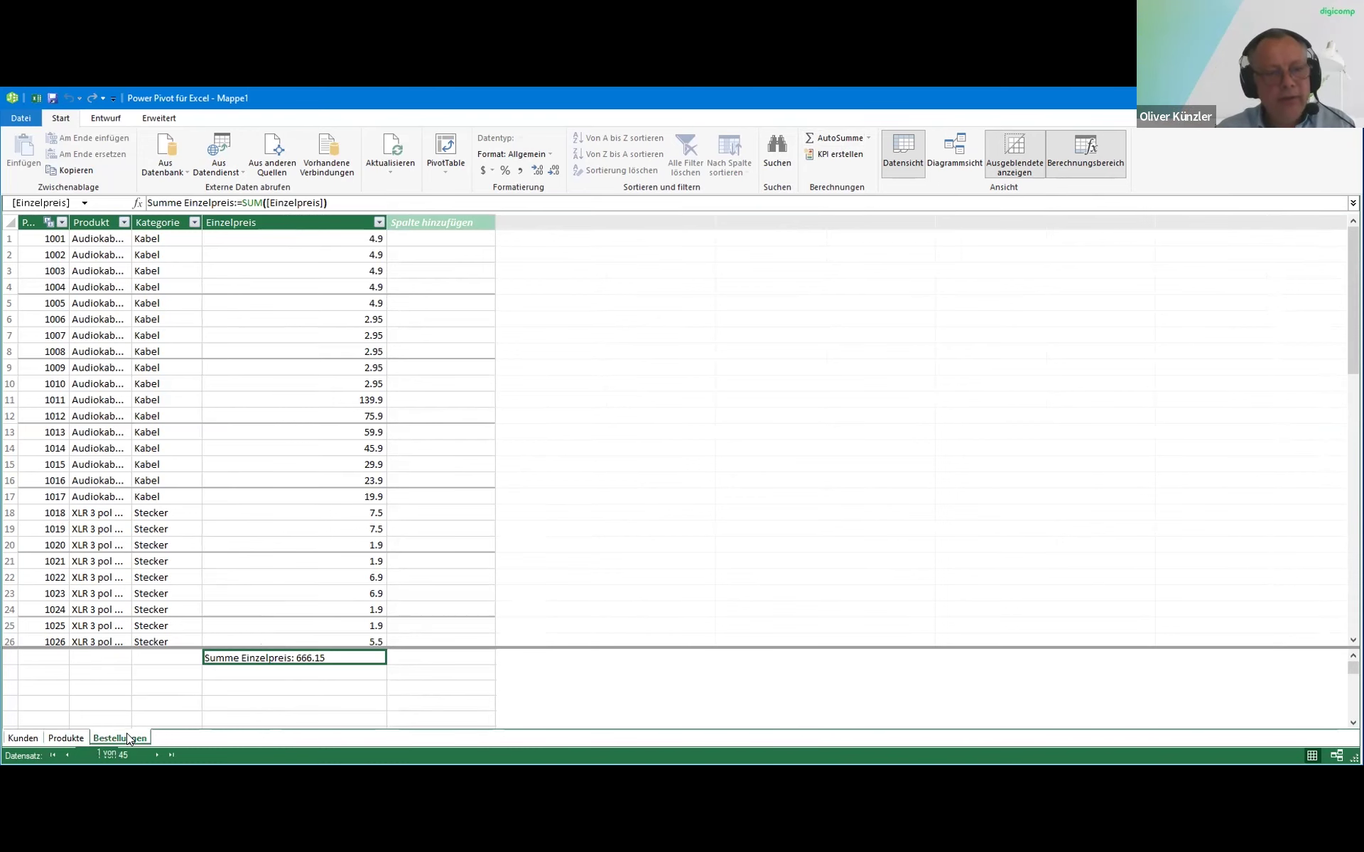
click(370, 238)
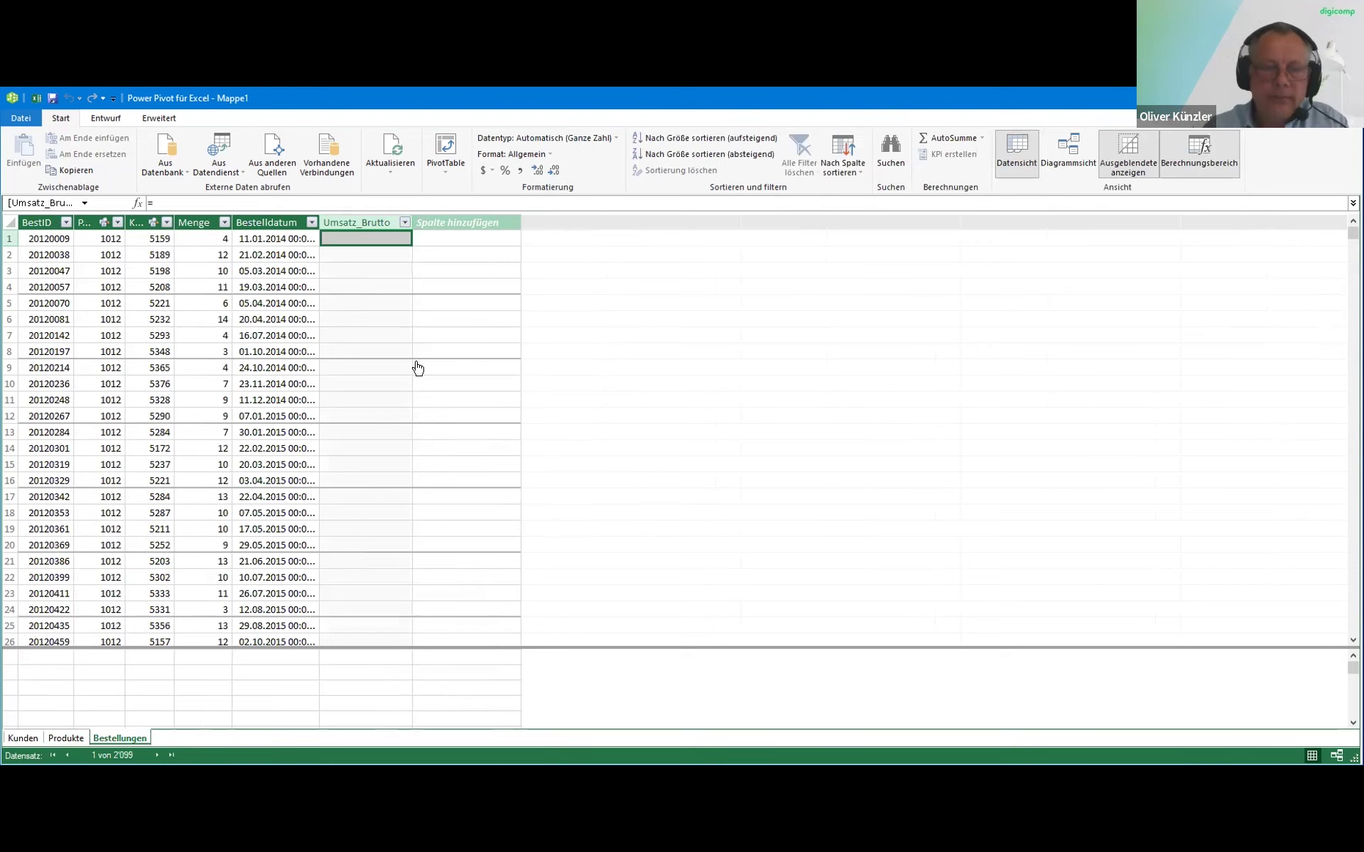
text(=)
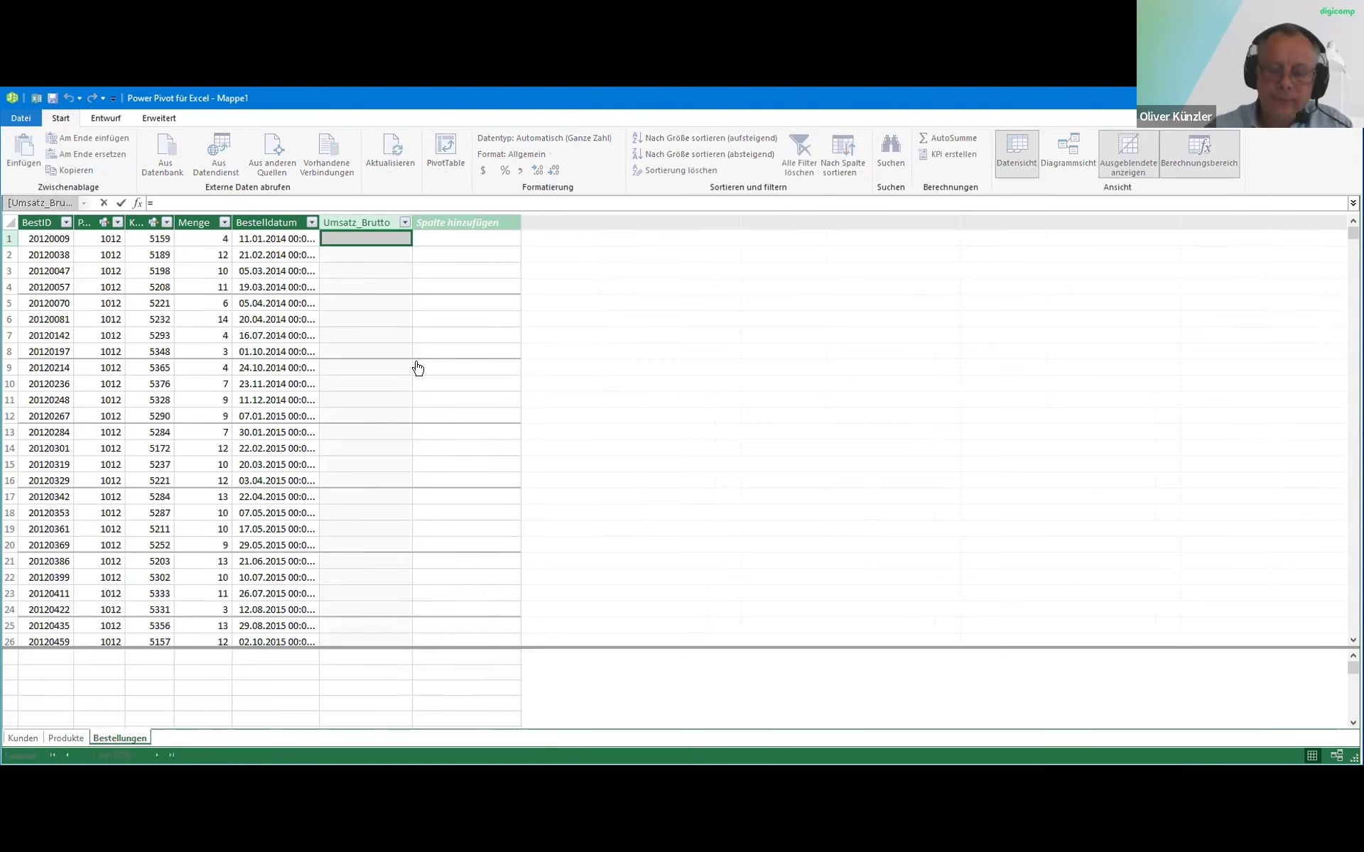
text([)
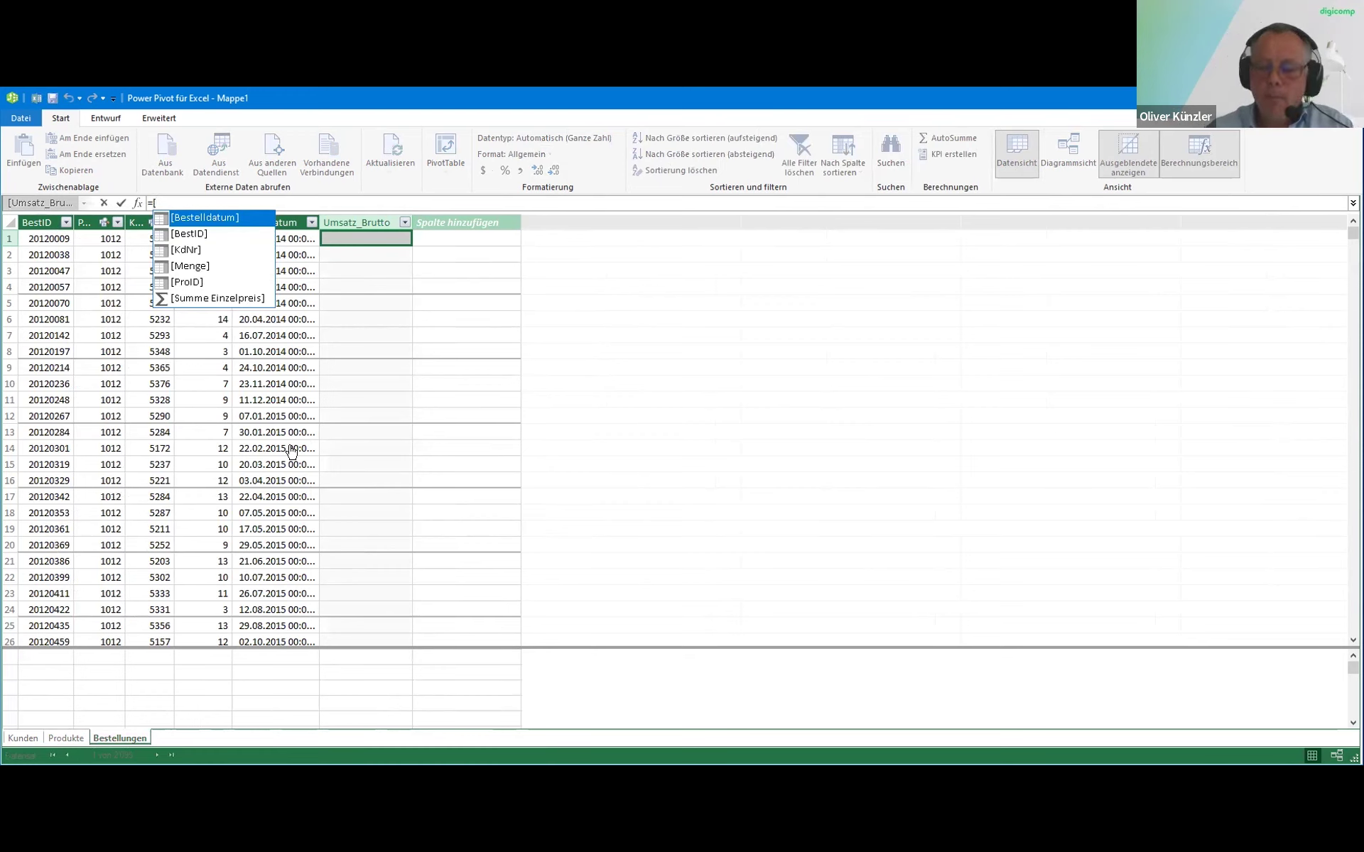
text(Menge]*)
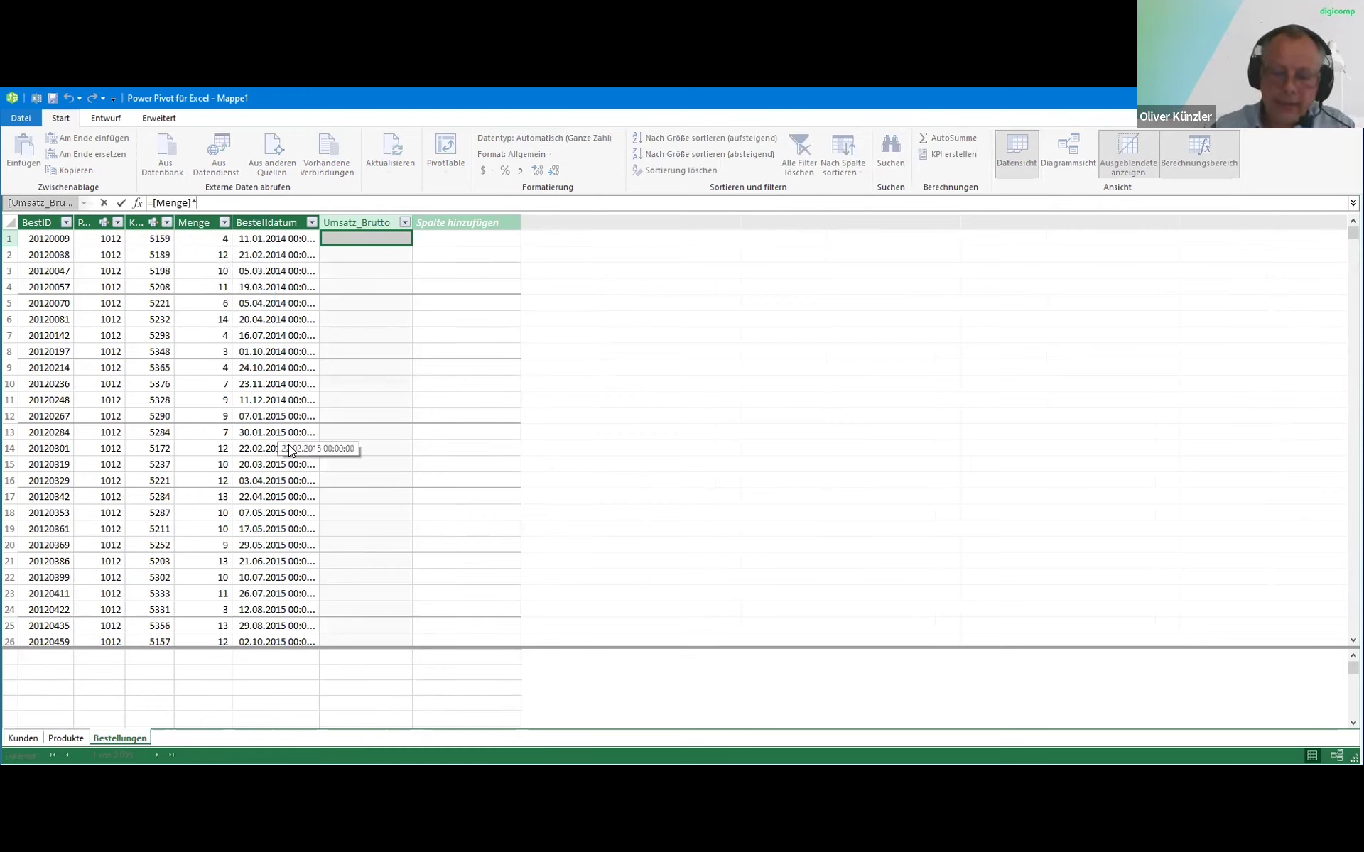
text([)
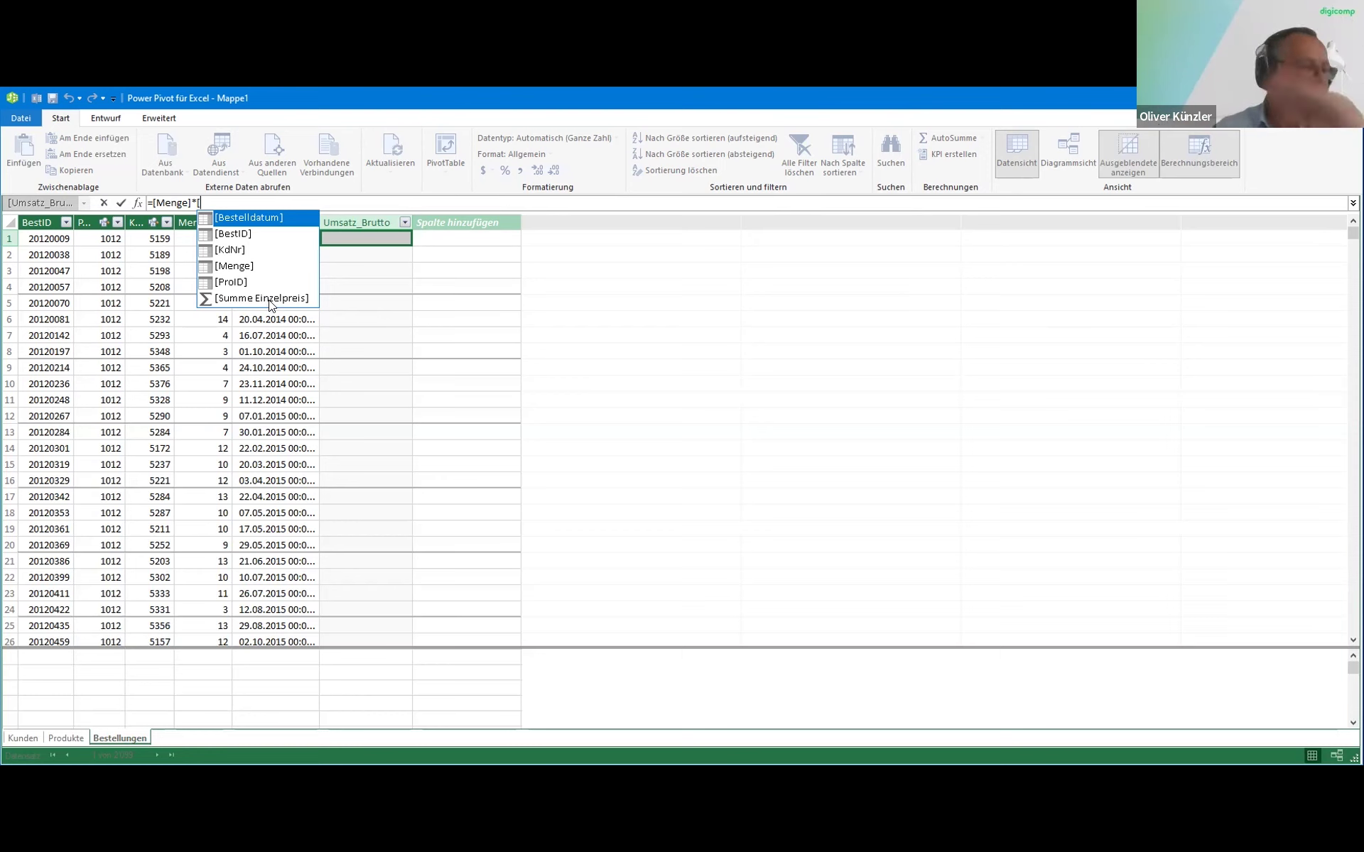
key(Down)
key(Down)
key(Down)
key(Down)
key(Down)
key(Tab)
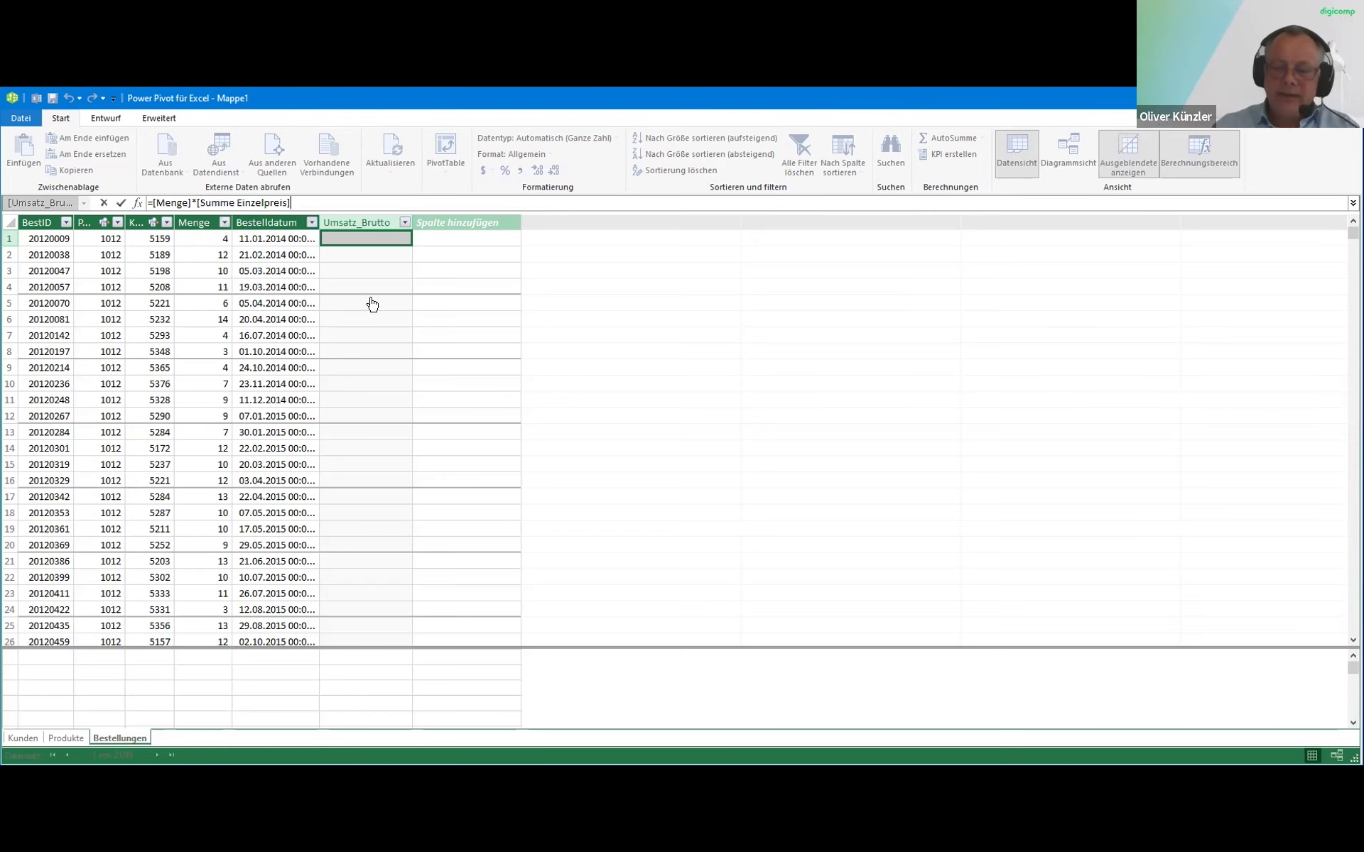
key(Return)
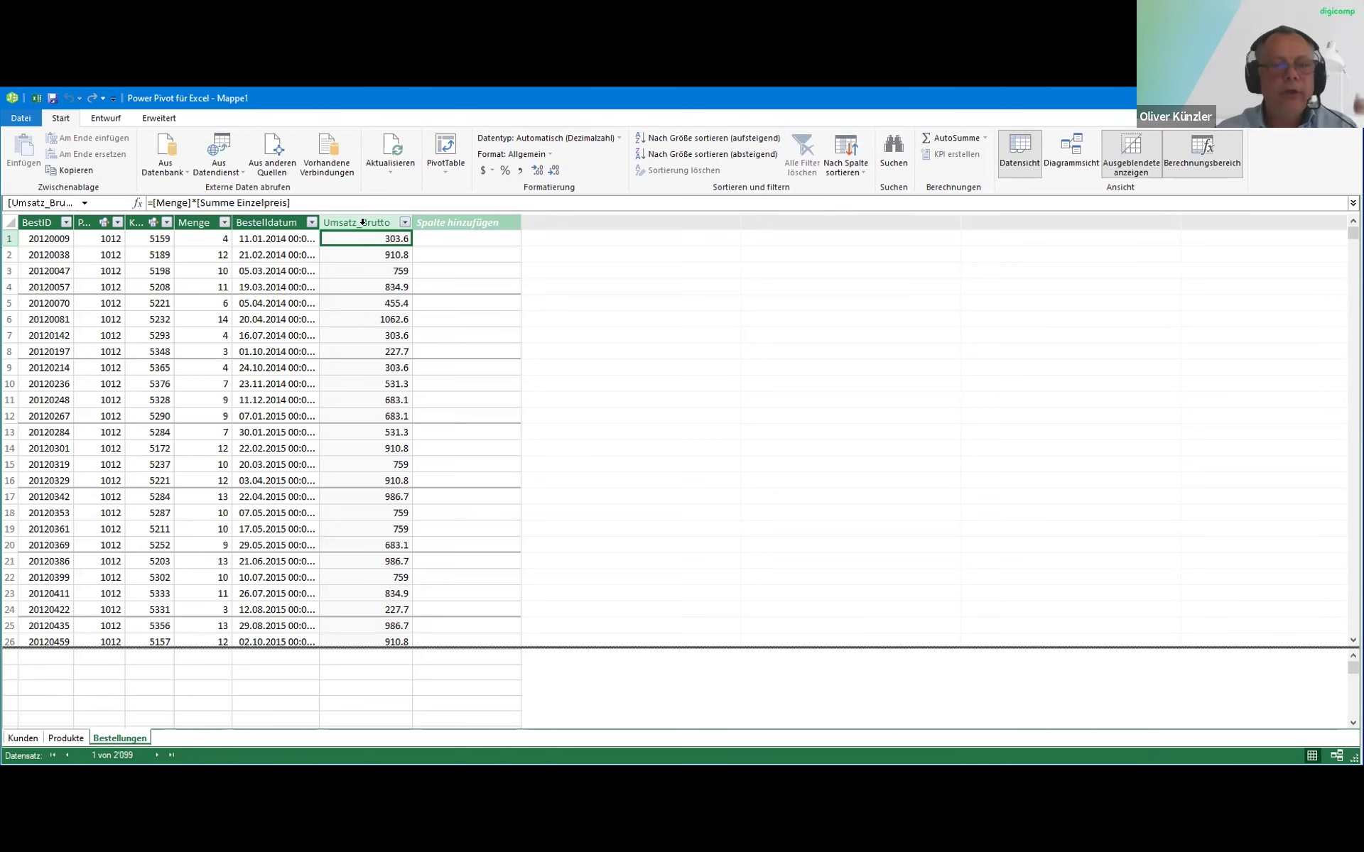
Format the Umsatz_Brutto column in Bestellungen as Dezimalzahl with a thousands separator
click(361, 221)
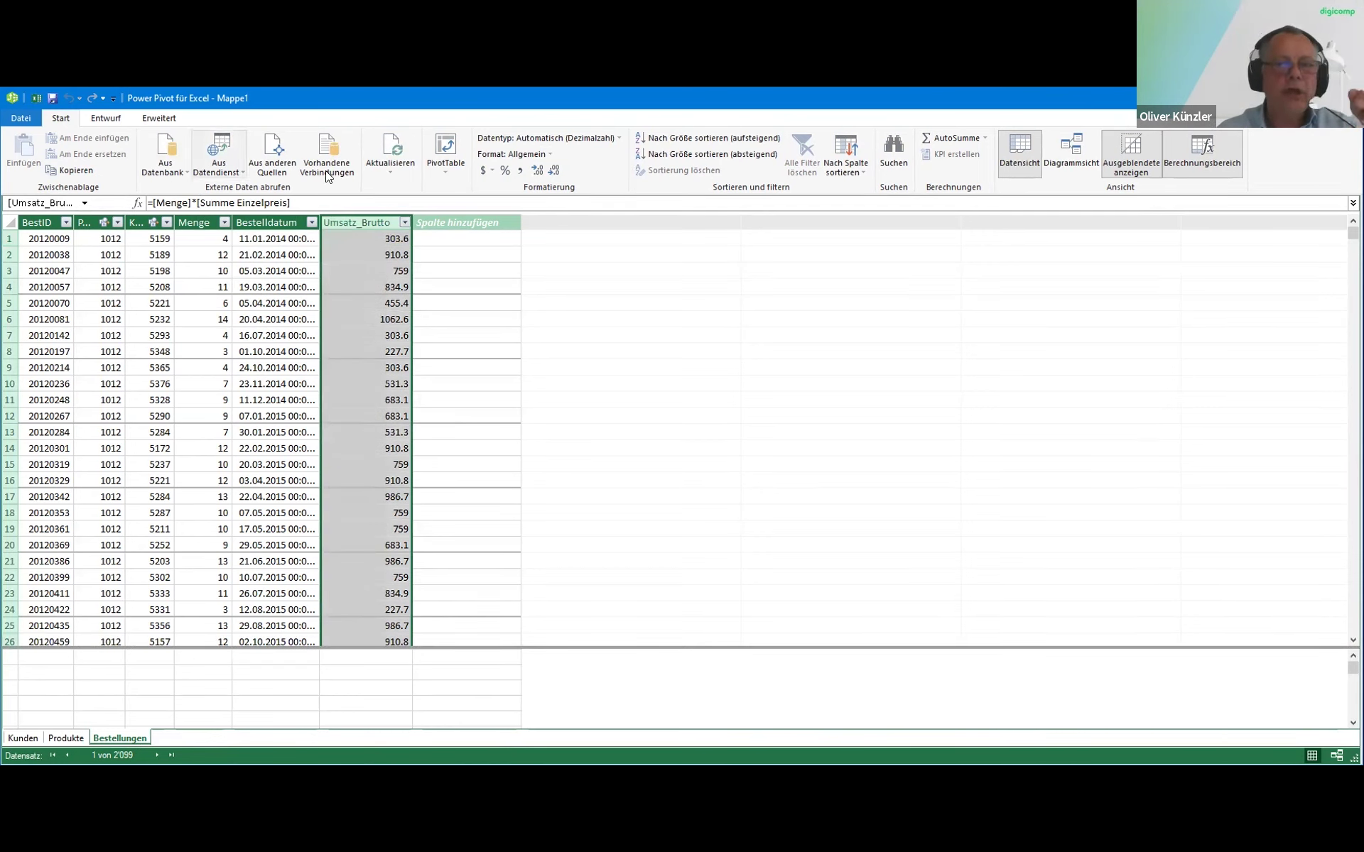
click(547, 156)
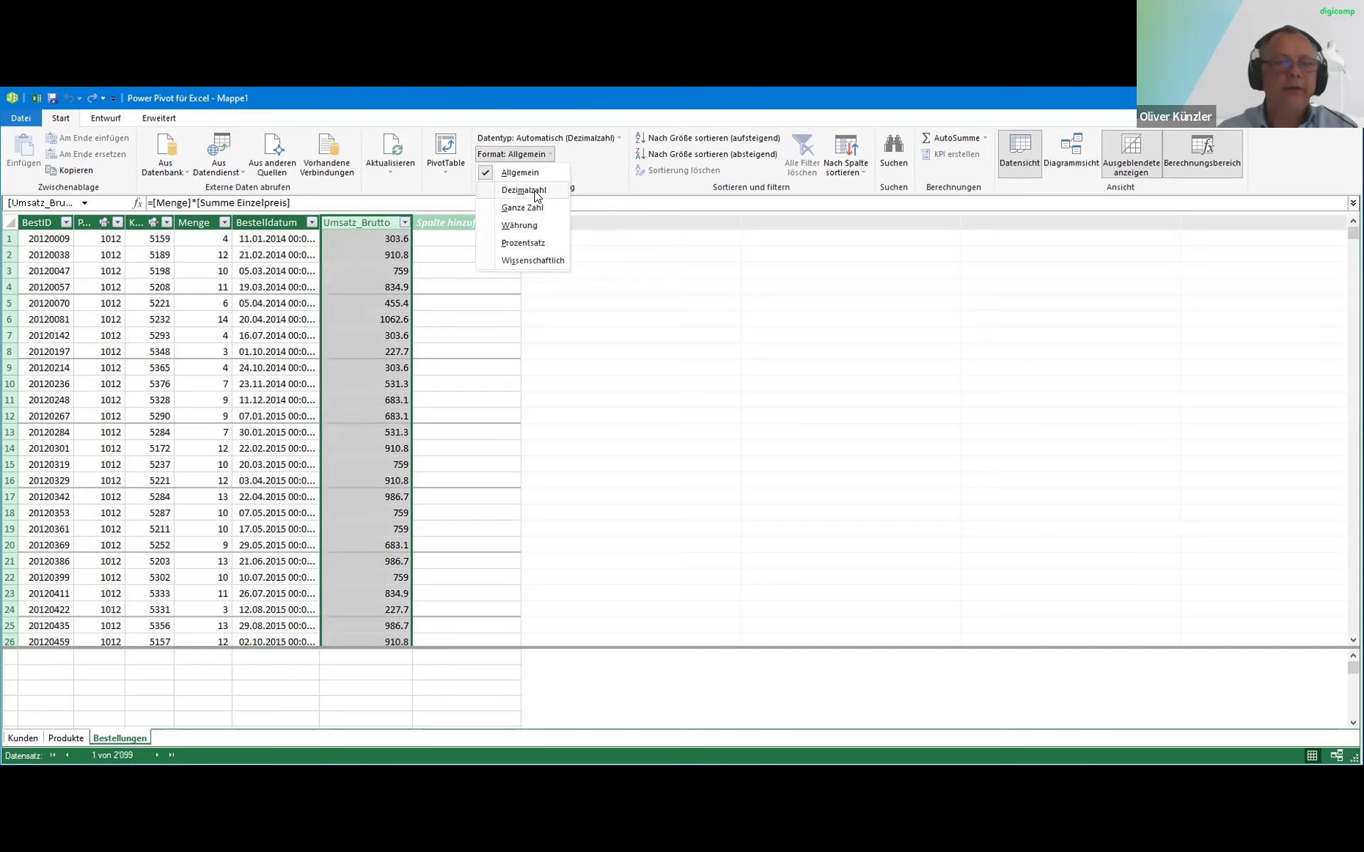
click(536, 191)
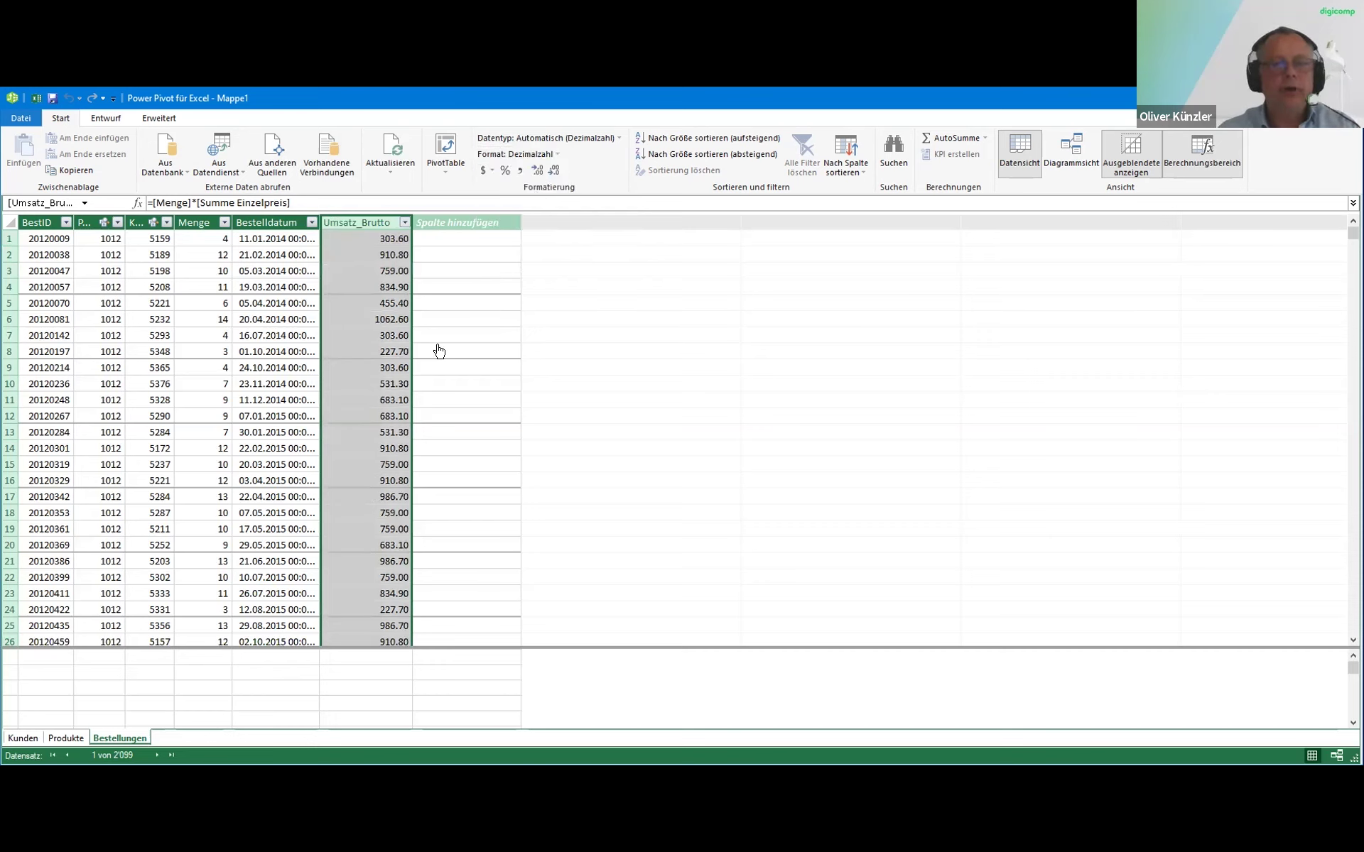
click(520, 172)
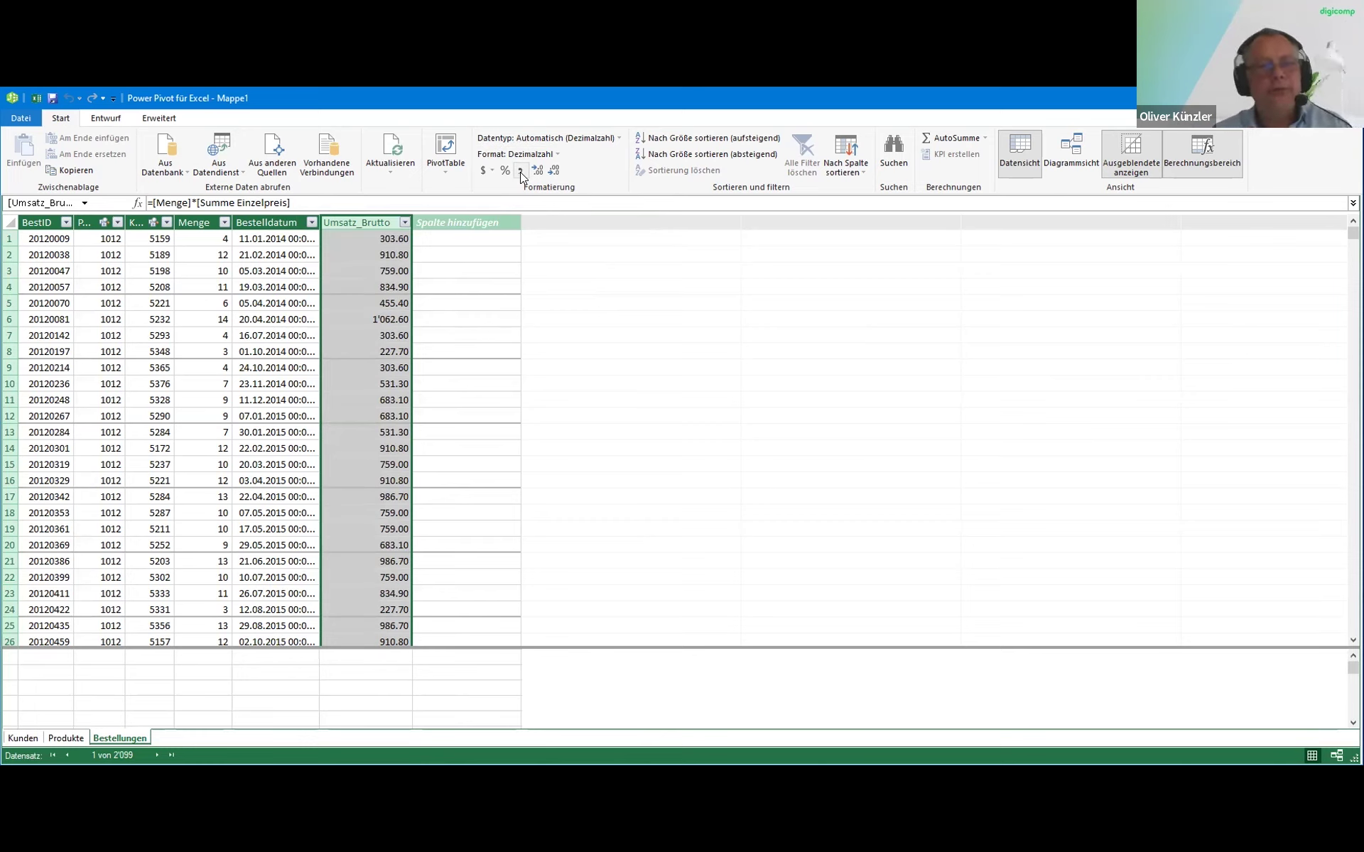
Add a new calculated column named Rabatt to the Bestellungen table
click(473, 223)
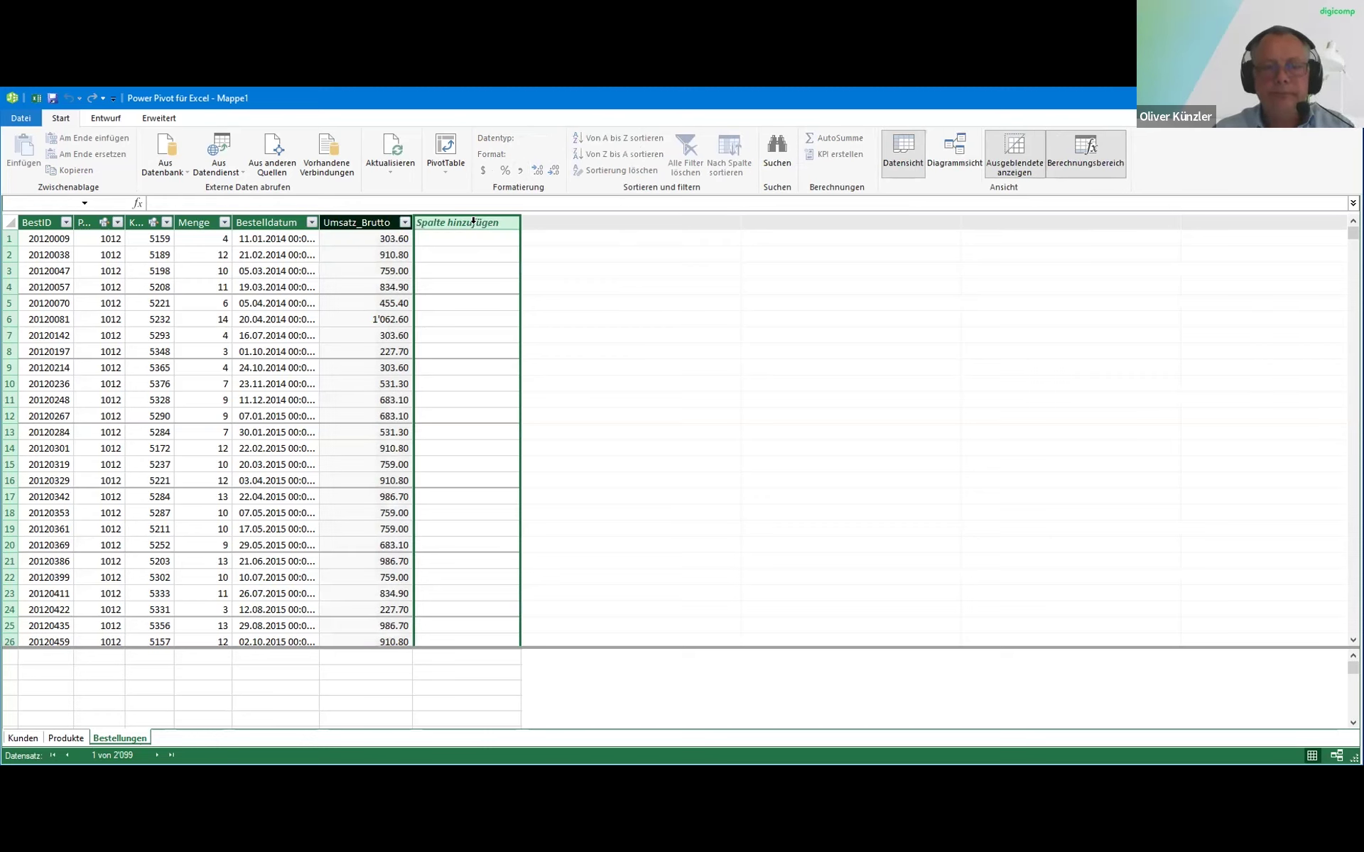
right_click(473, 222)
click(509, 265)
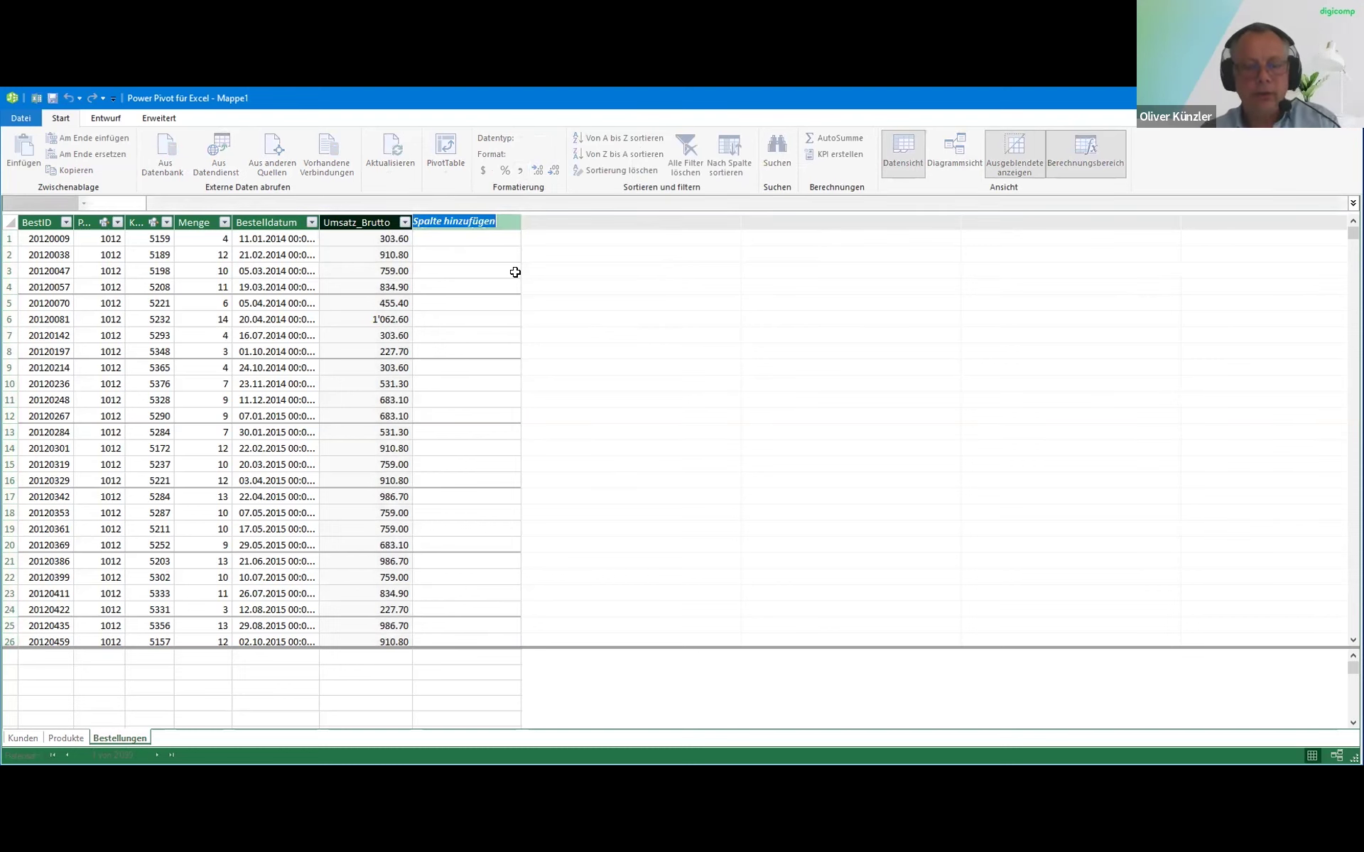
text(Rabatt)
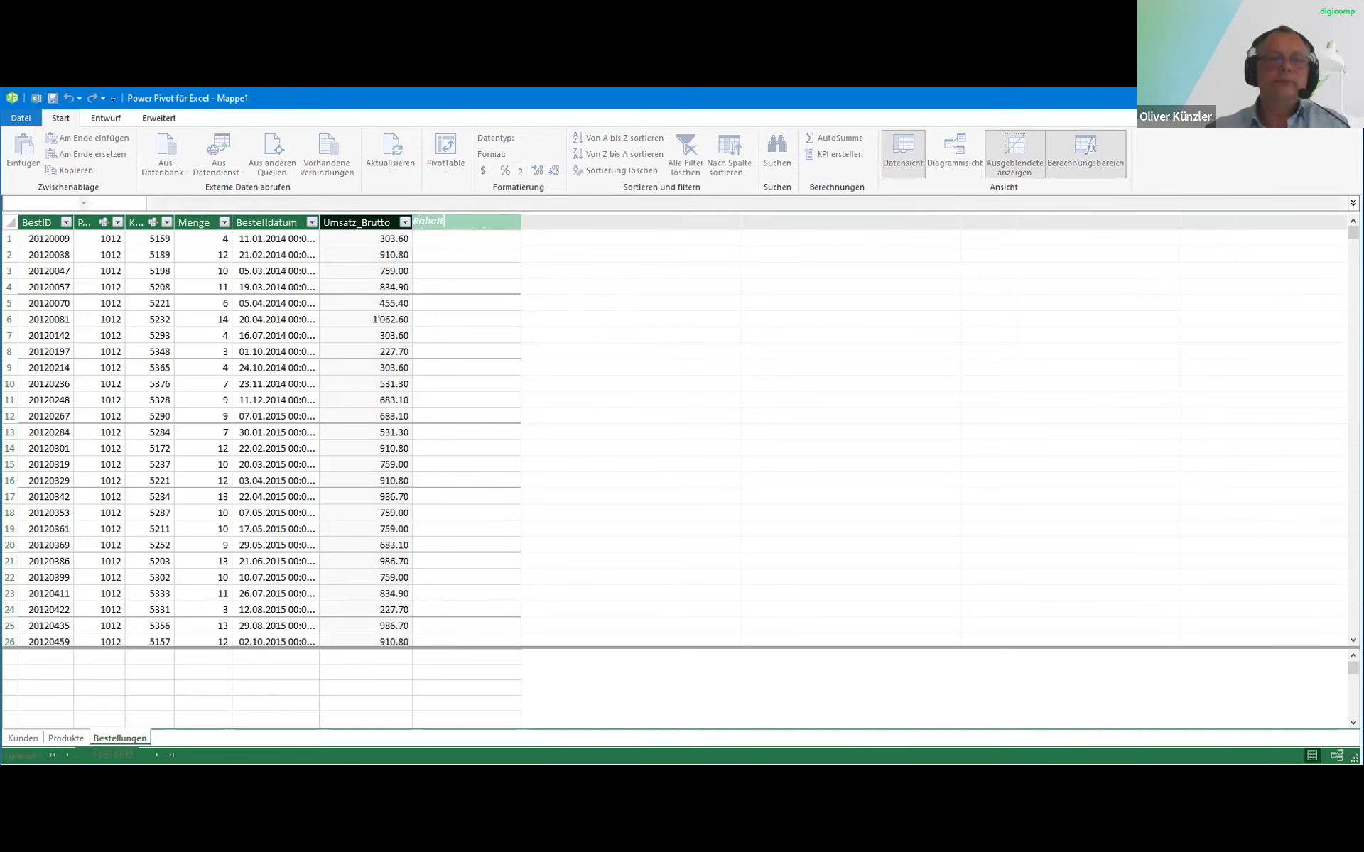
key(Return)
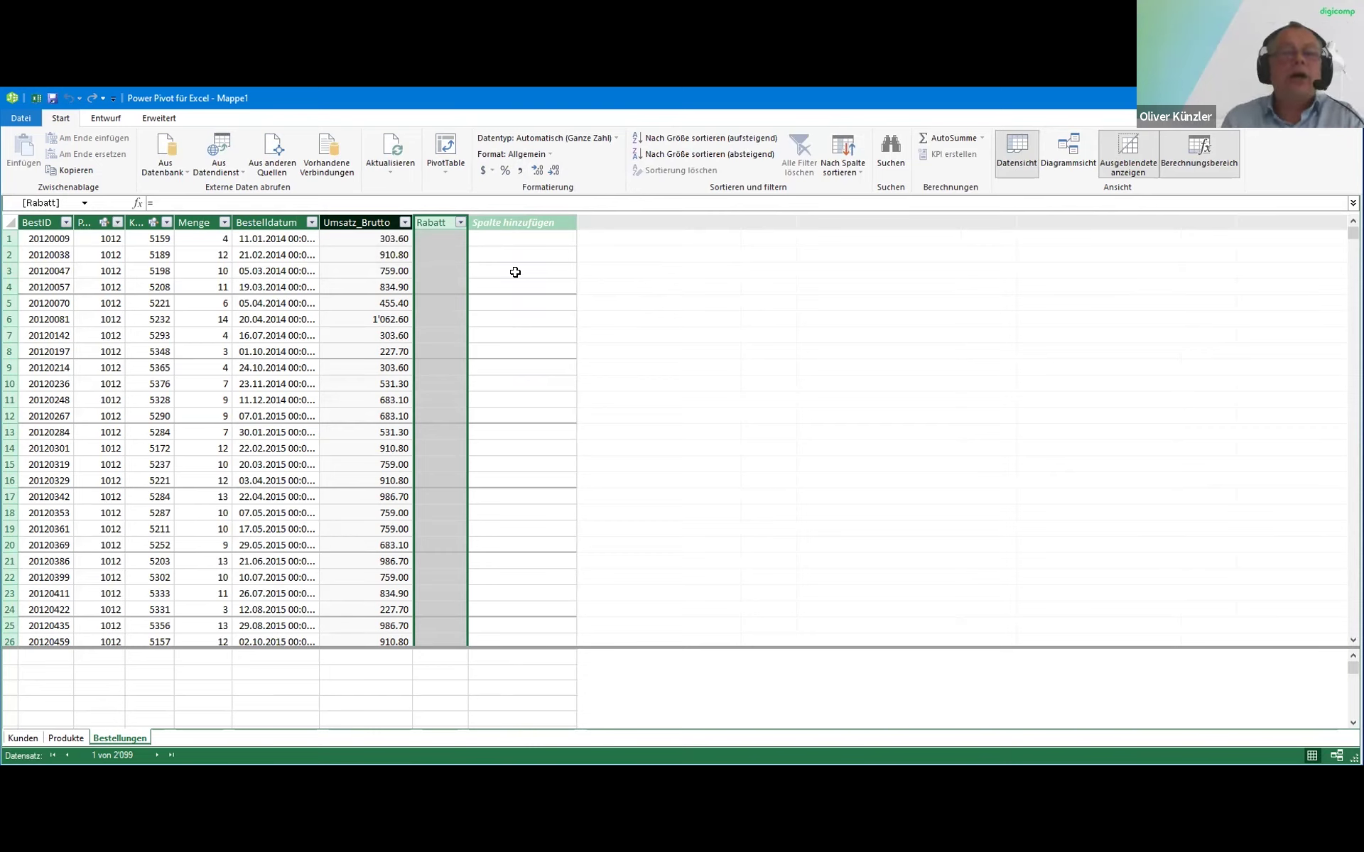
Start an IF formula for the Rabatt column with the condition [Umsatz_Brutto]>1000
click(434, 239)
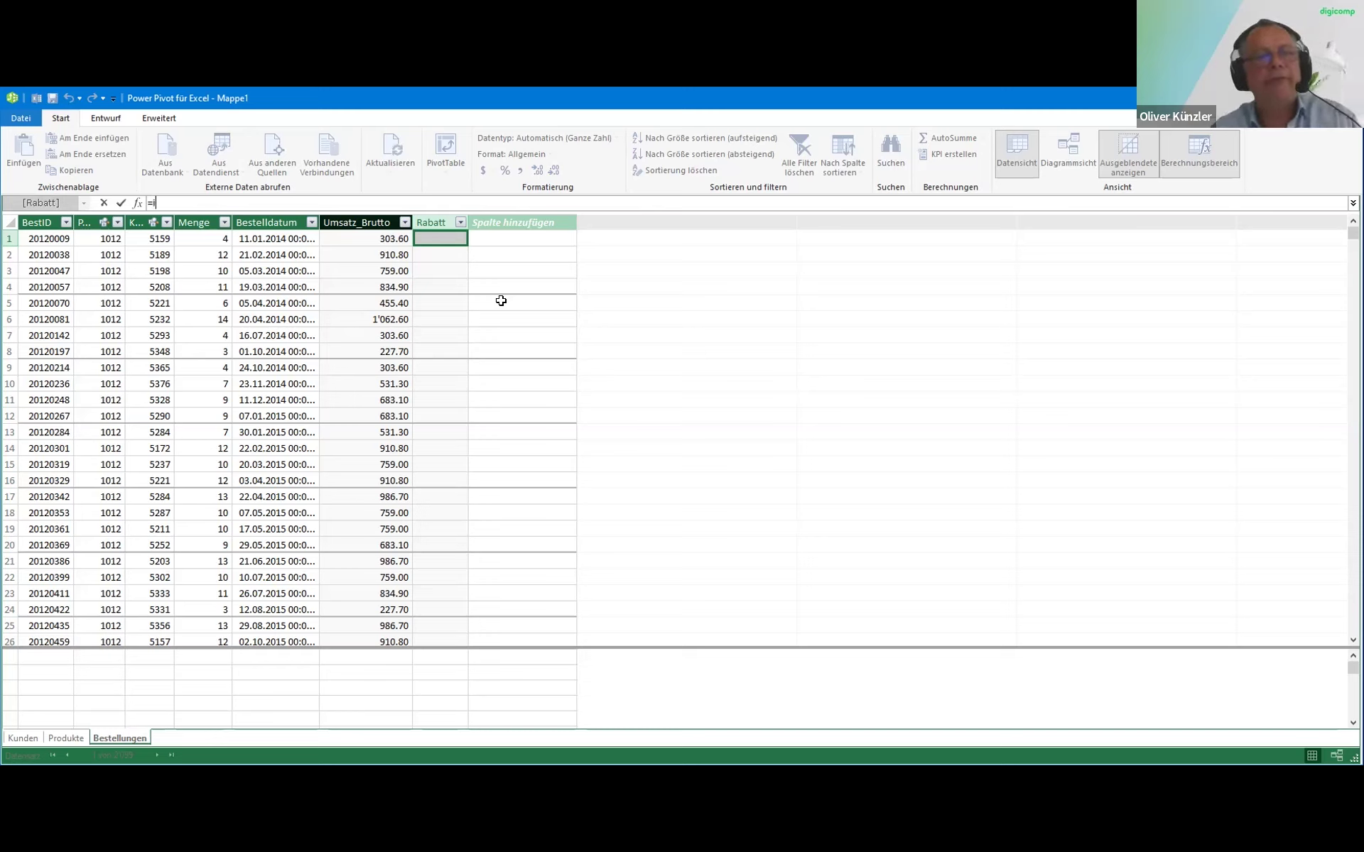
text(IF)
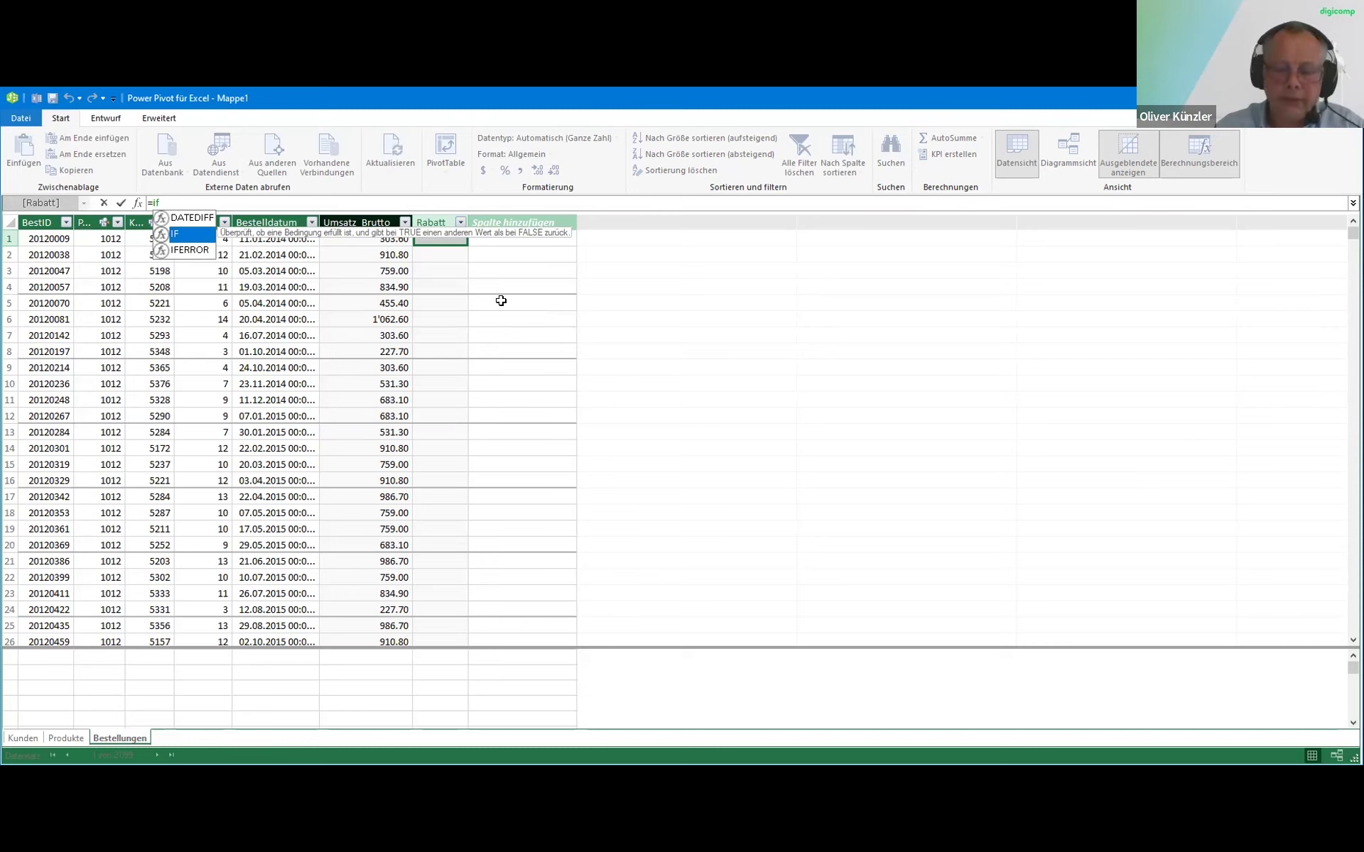
text([)
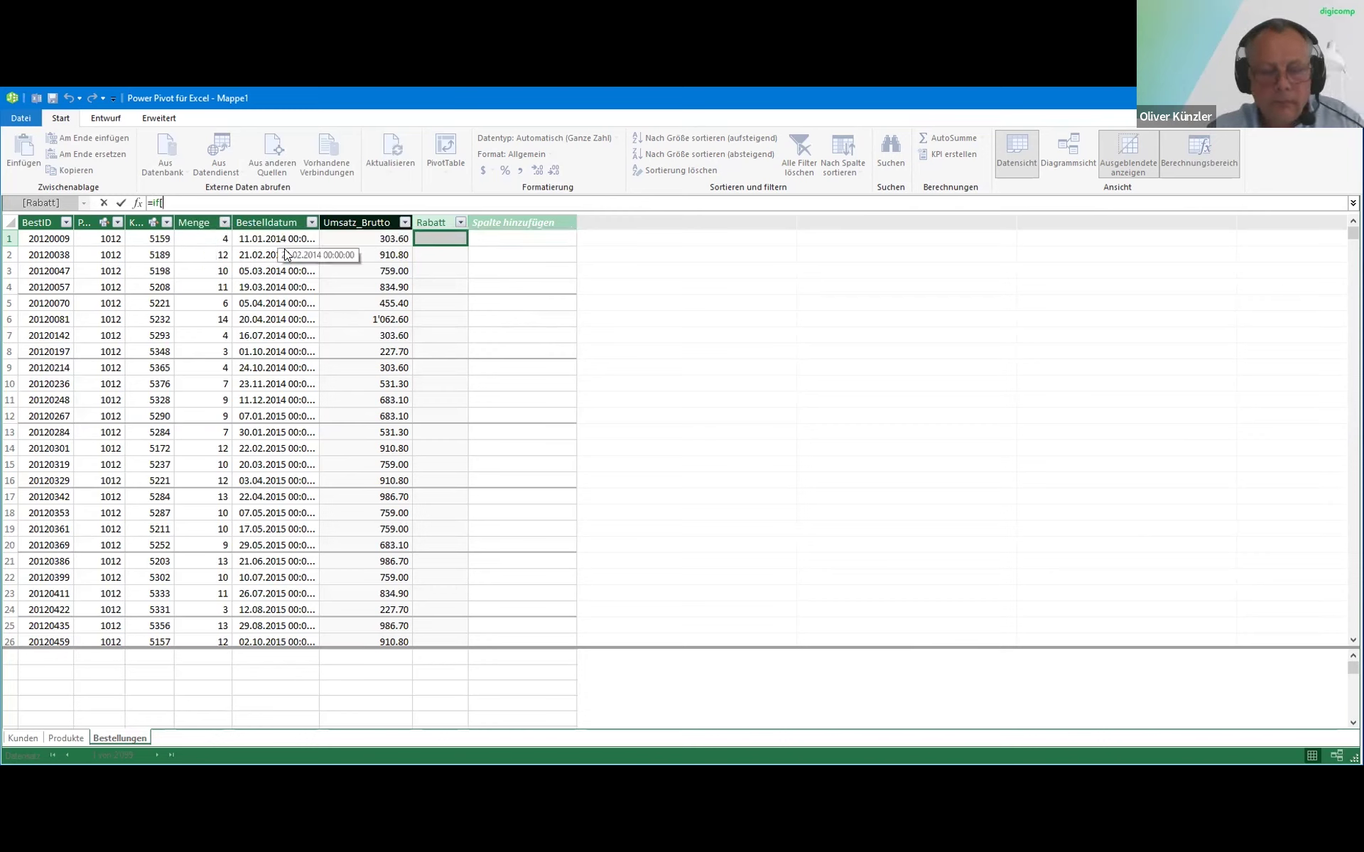
key(BackSpace)
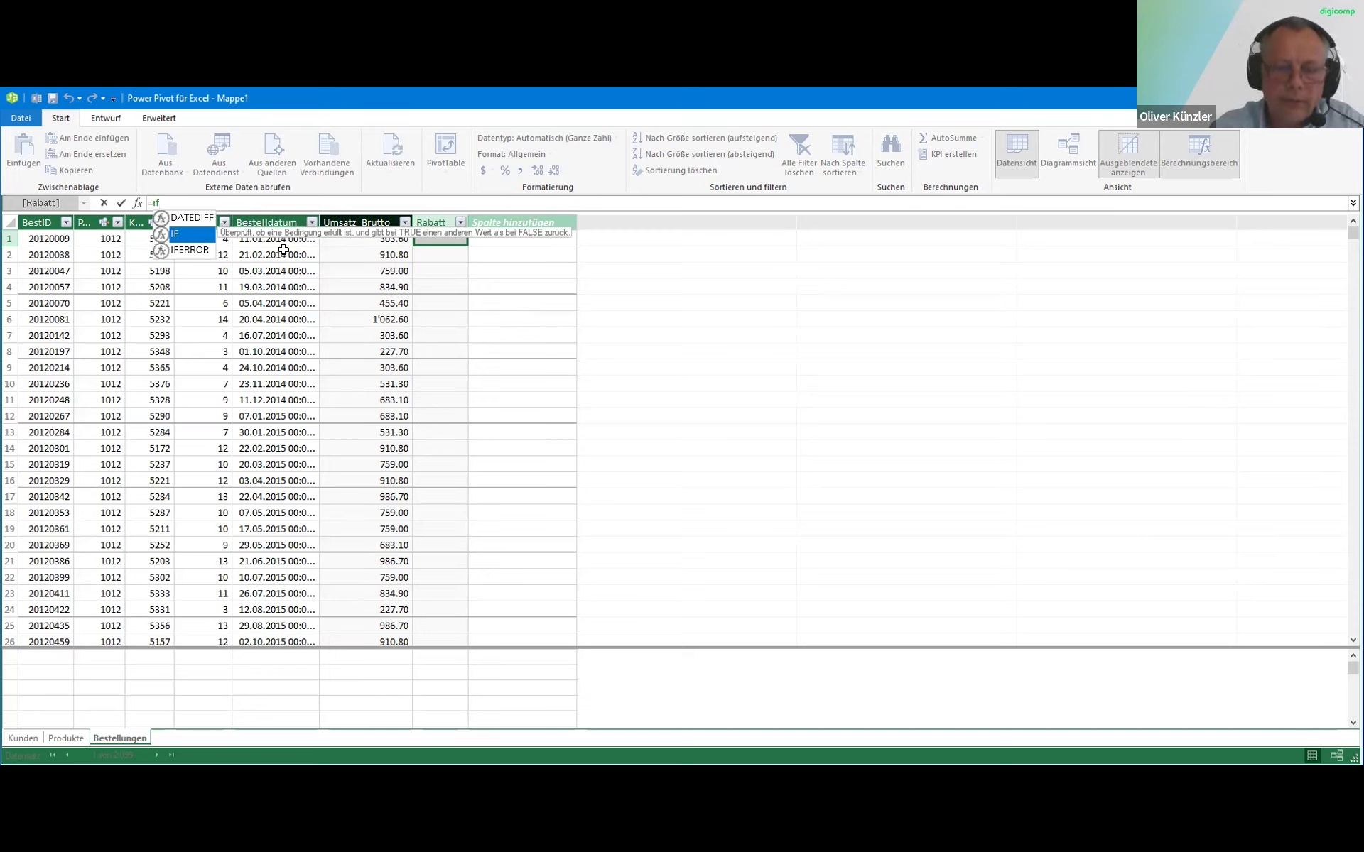
text(()
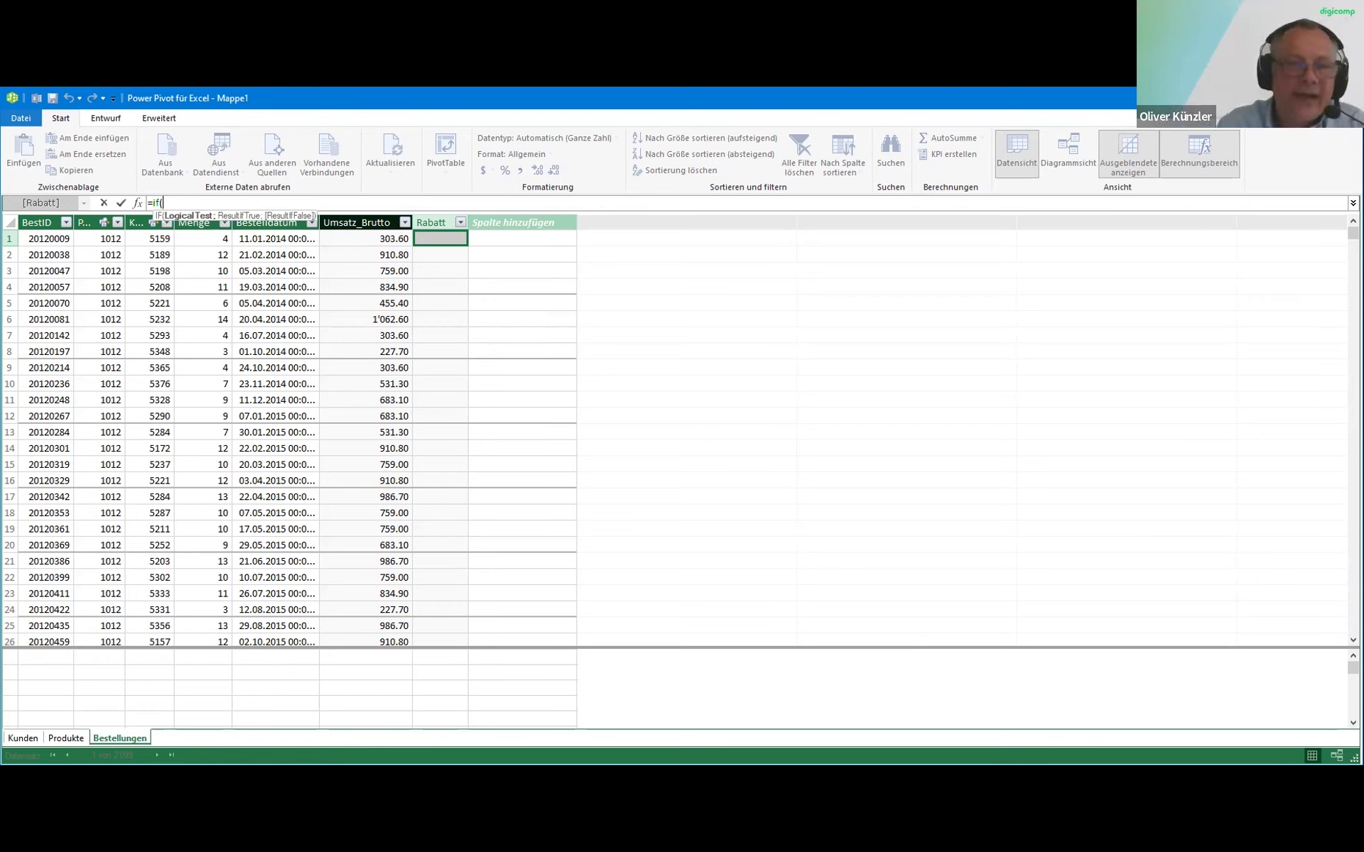
text([)
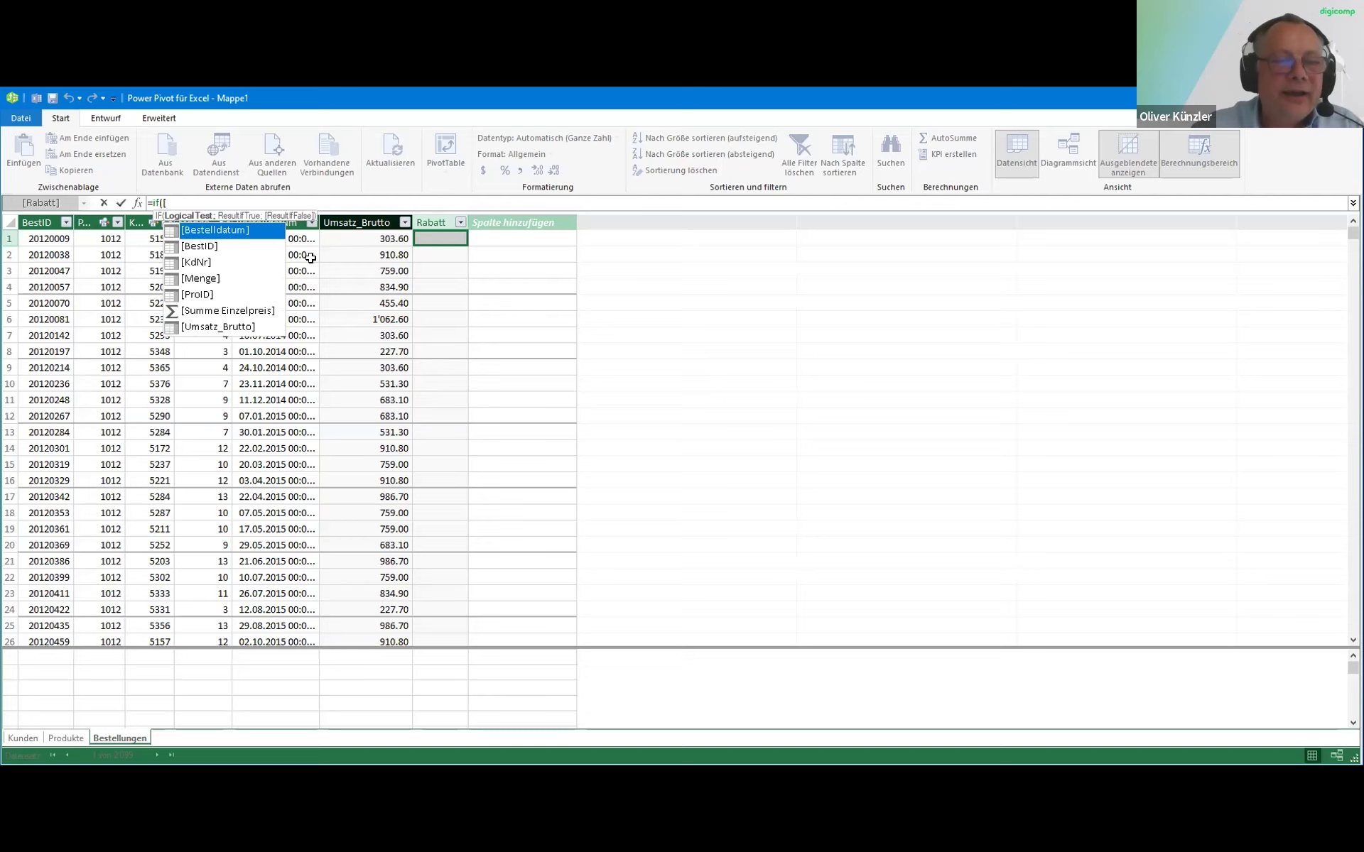
double_click(243, 328)
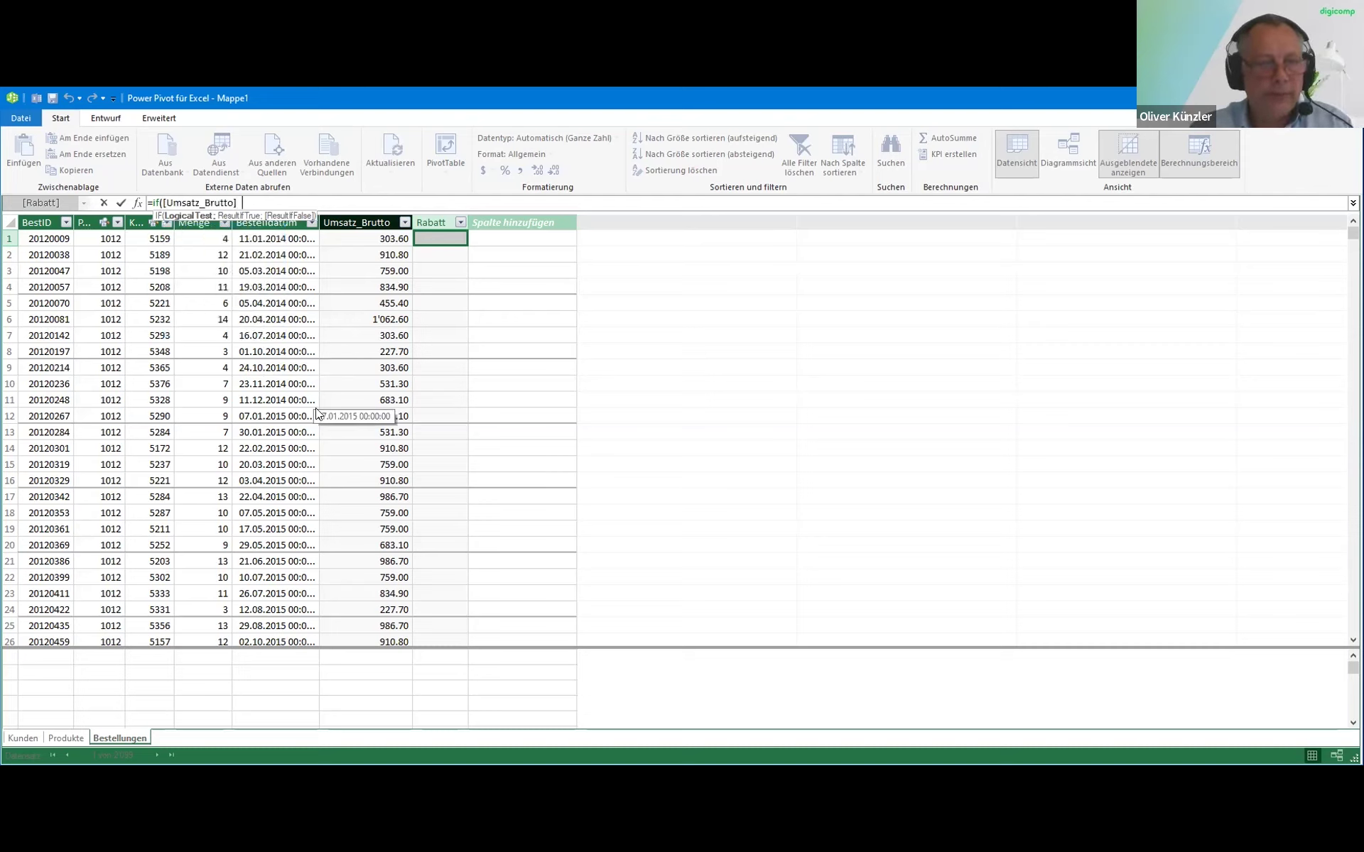
text(>11)
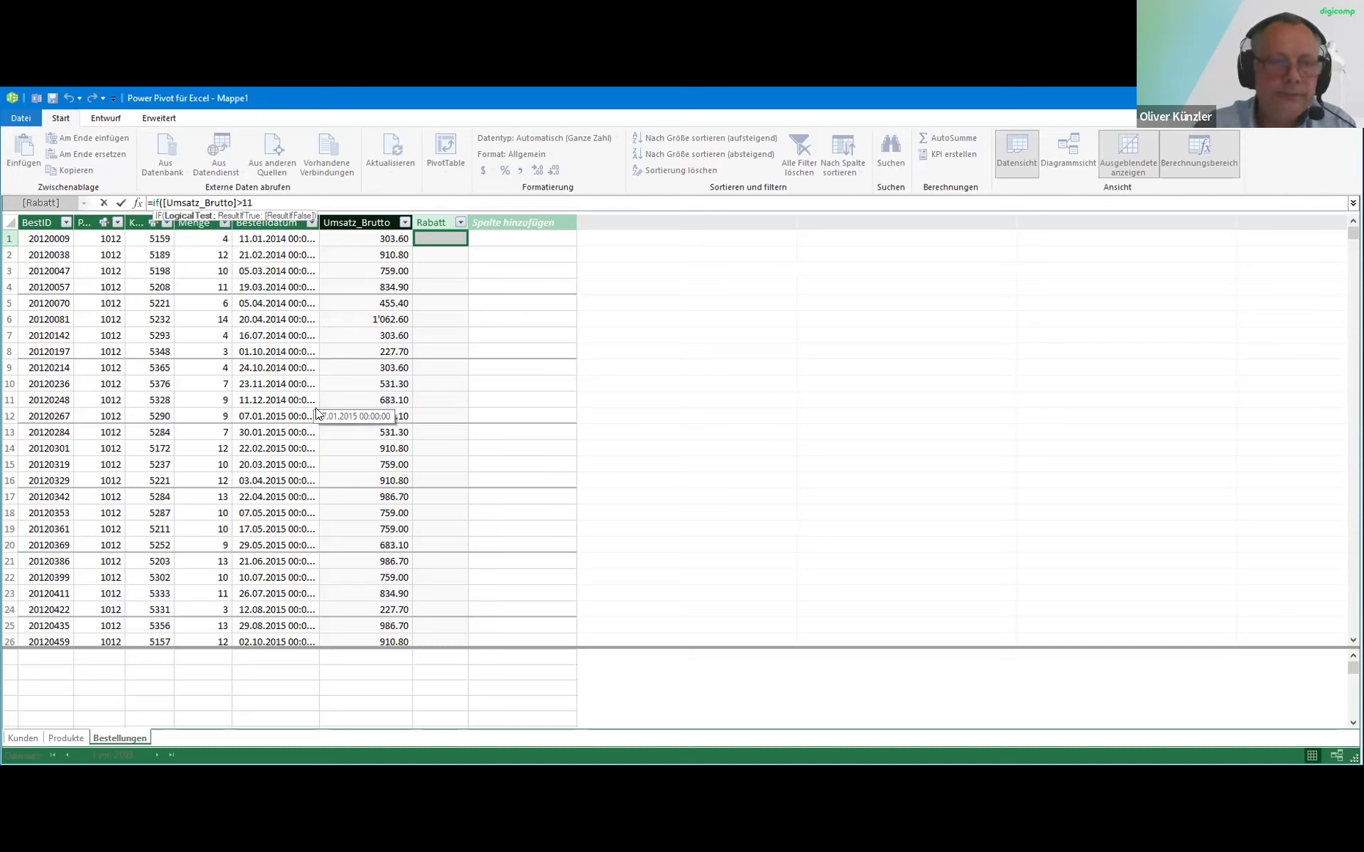
key(BackSpace)
text(000;)
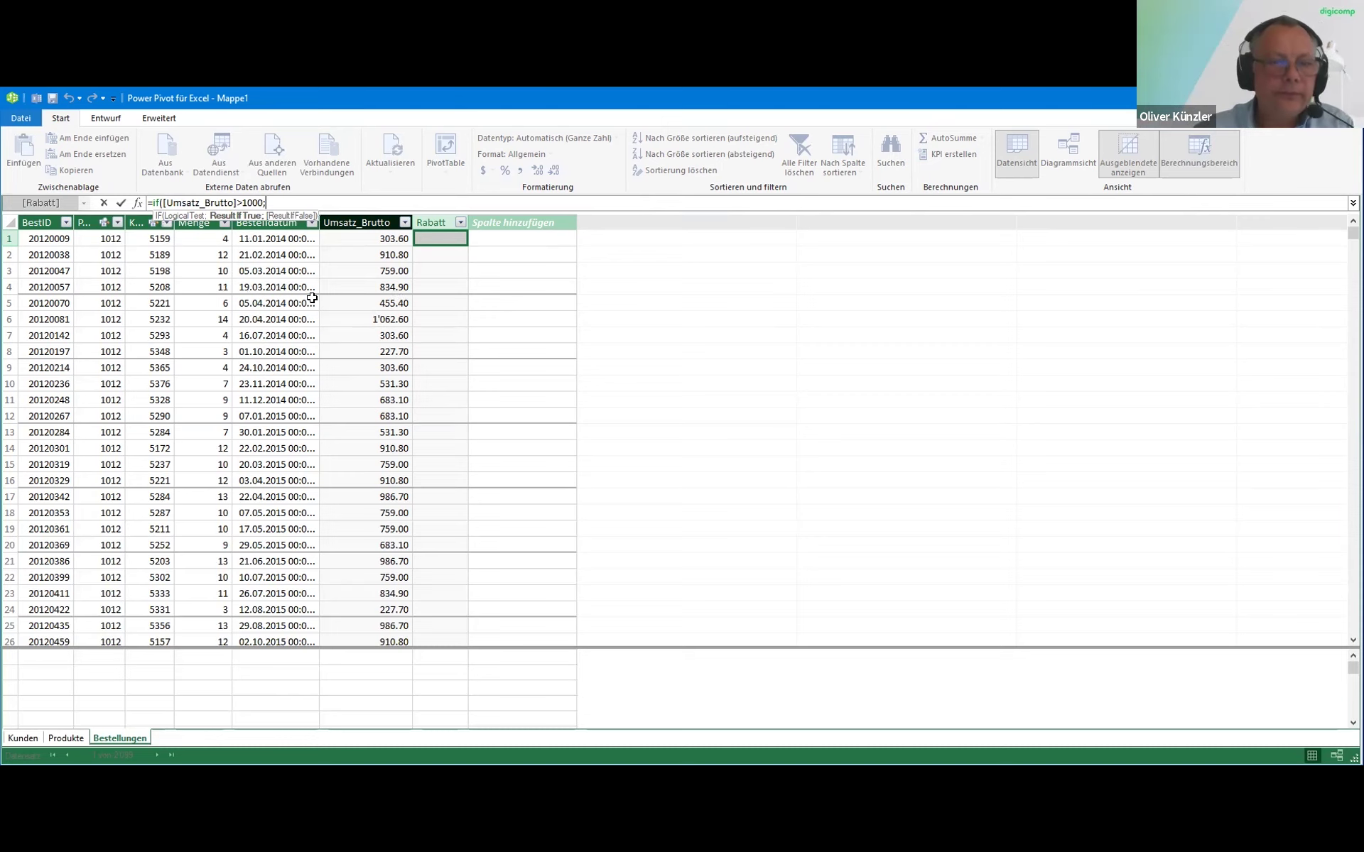
Complete the Rabatt IF formula with [Umsatz_Brutto]*0.05 as the result if true, leaving out the false result
text([)
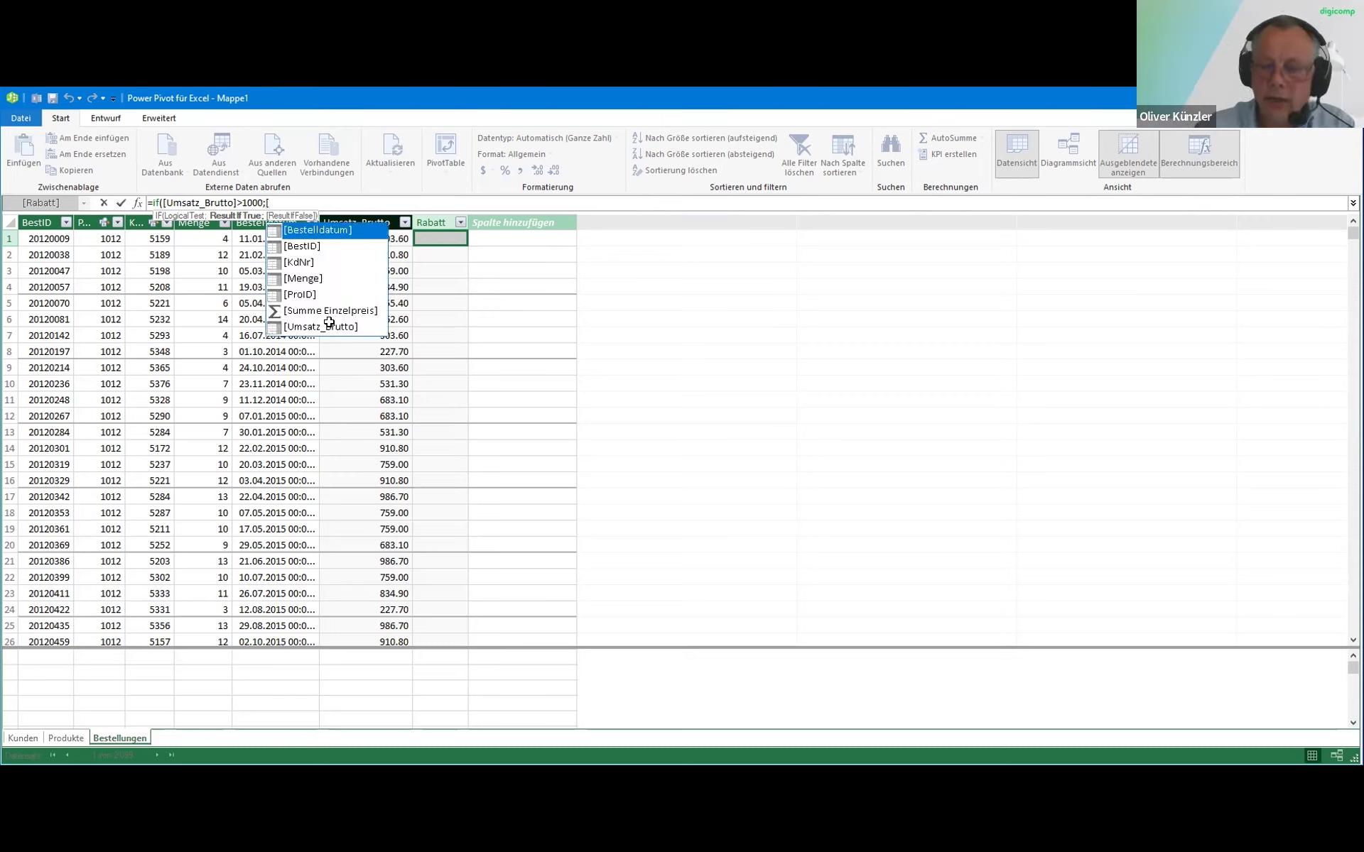
double_click(327, 327)
text(*)
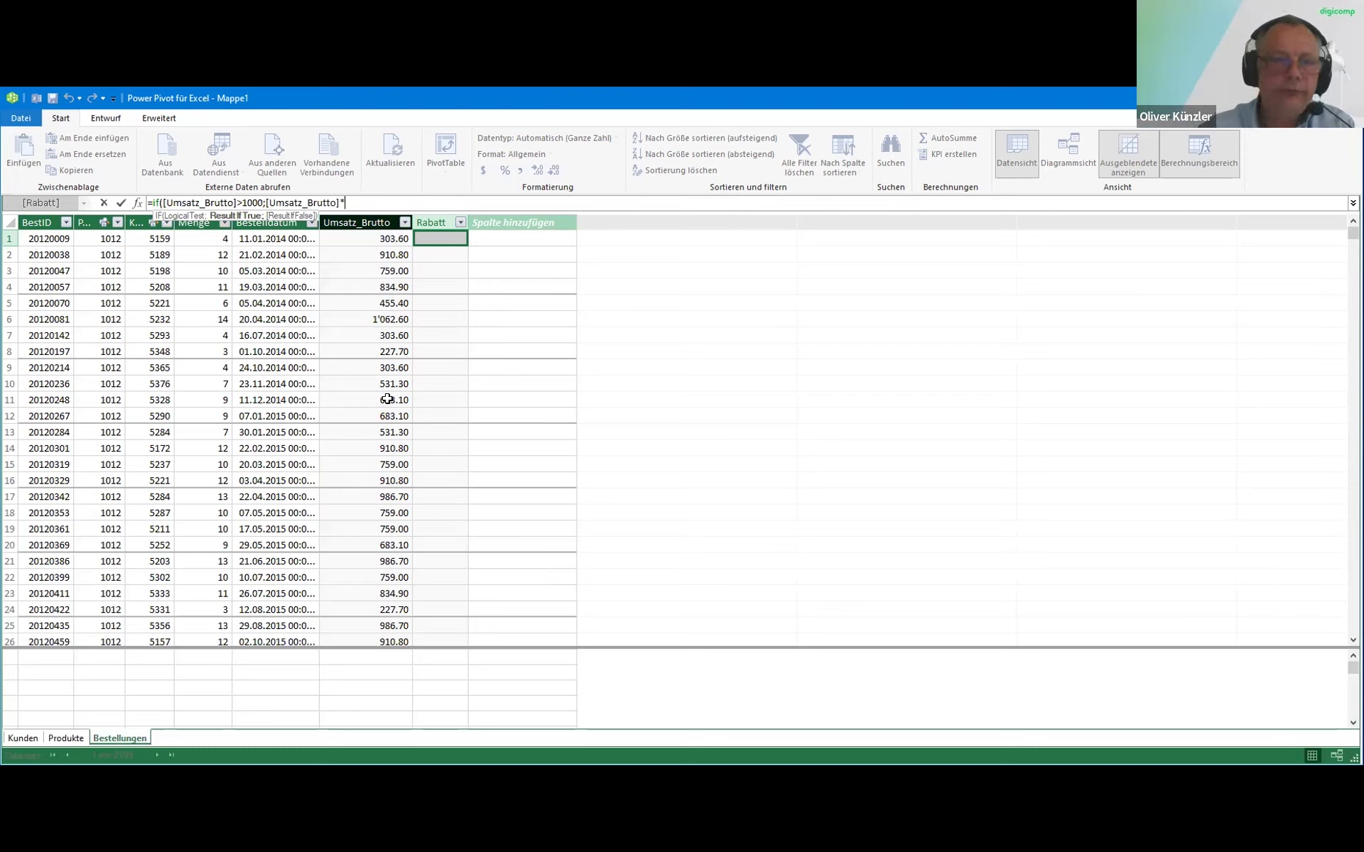
text(0)
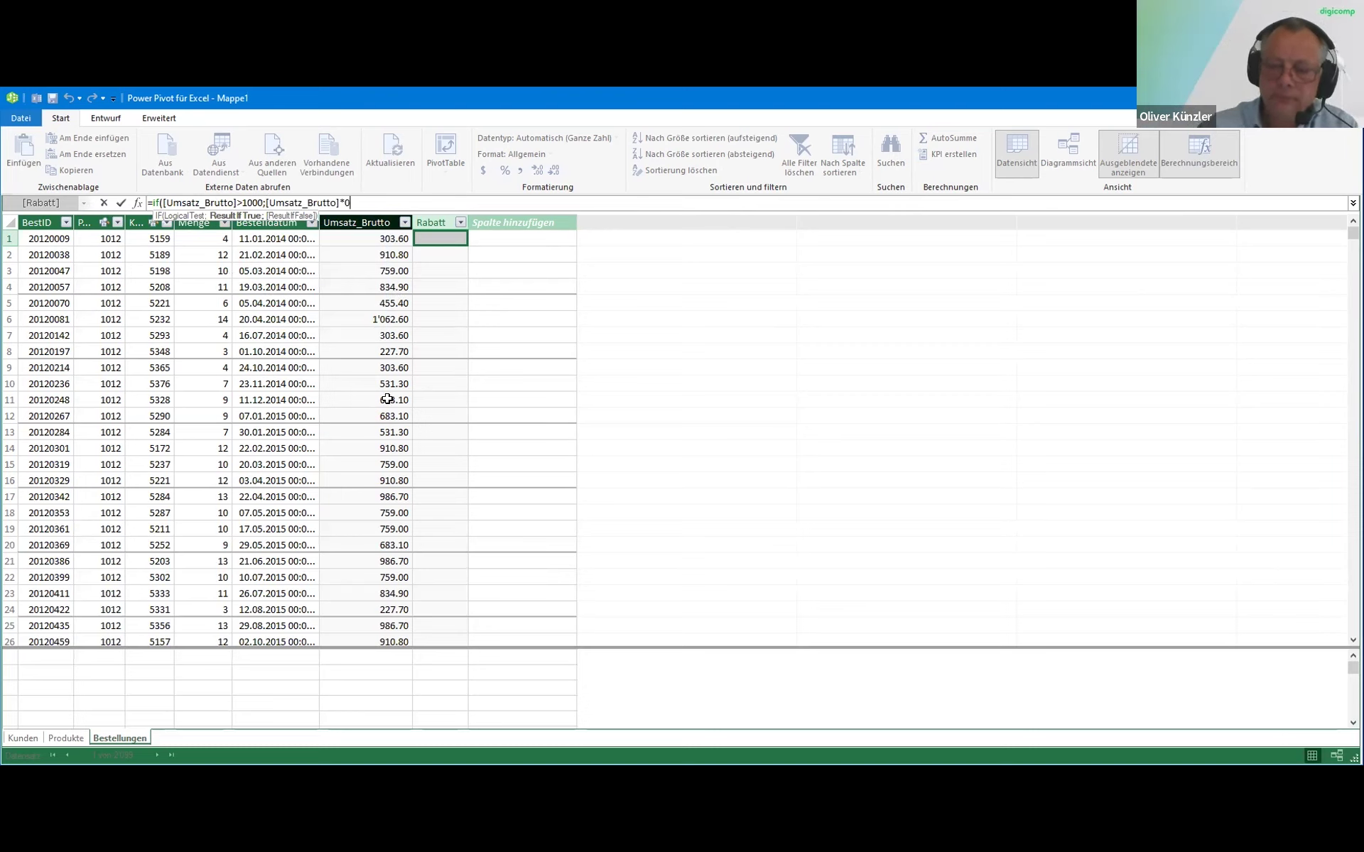
text(.05)
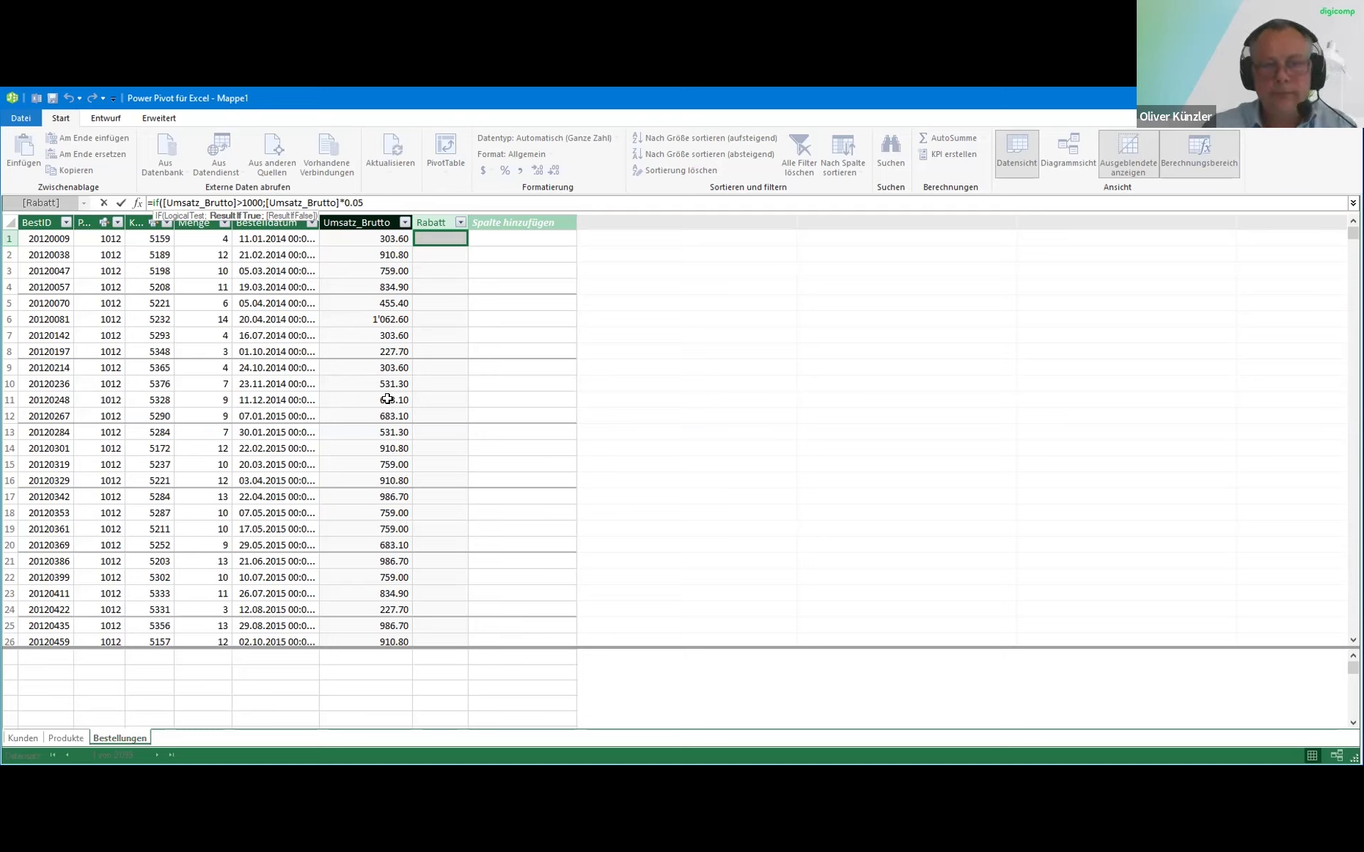
text())
key(Return)
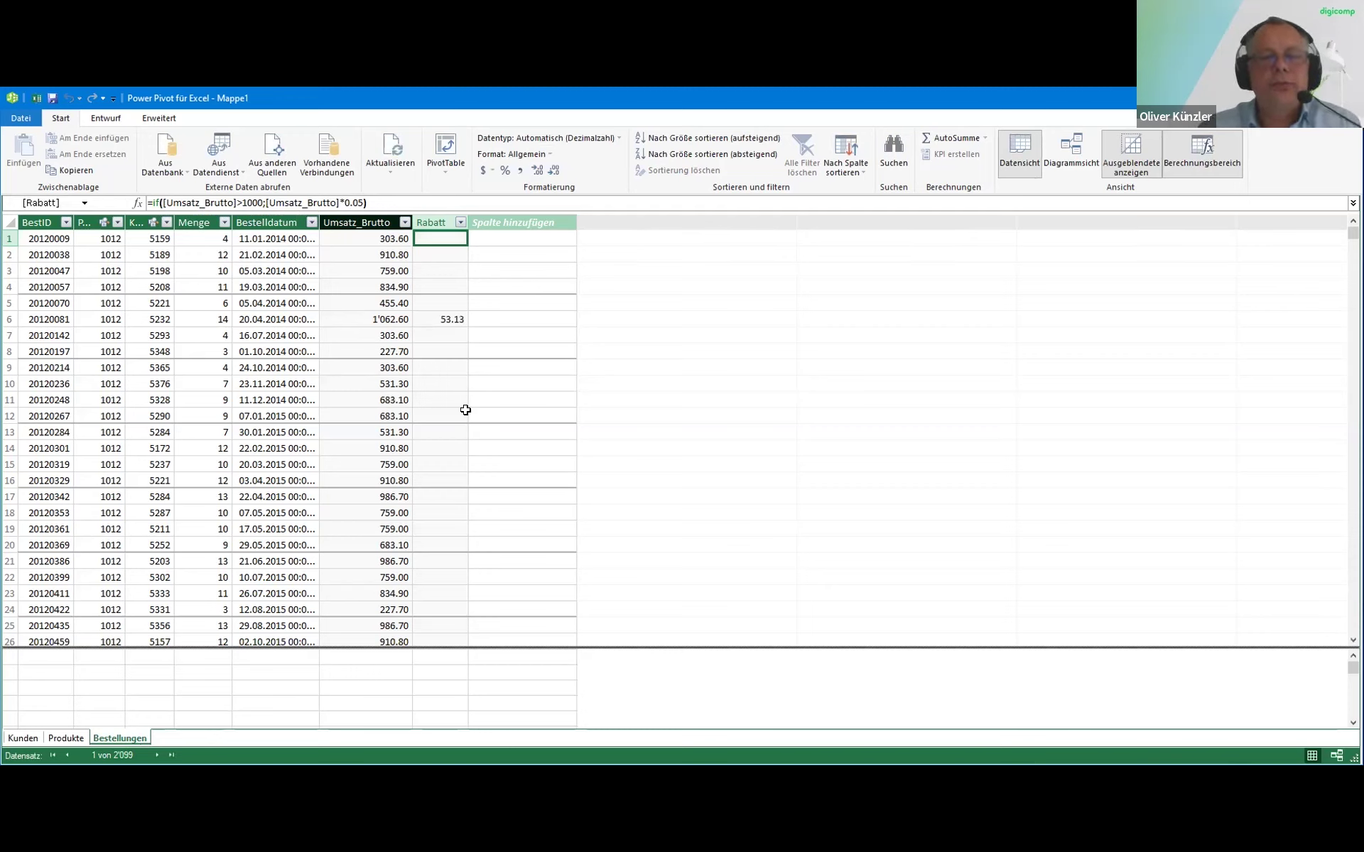
Compare the Rabatt value in row 6 with its Umsatz_Brutto amount, and check the empty Rabatt cell in row 1
click(440, 319)
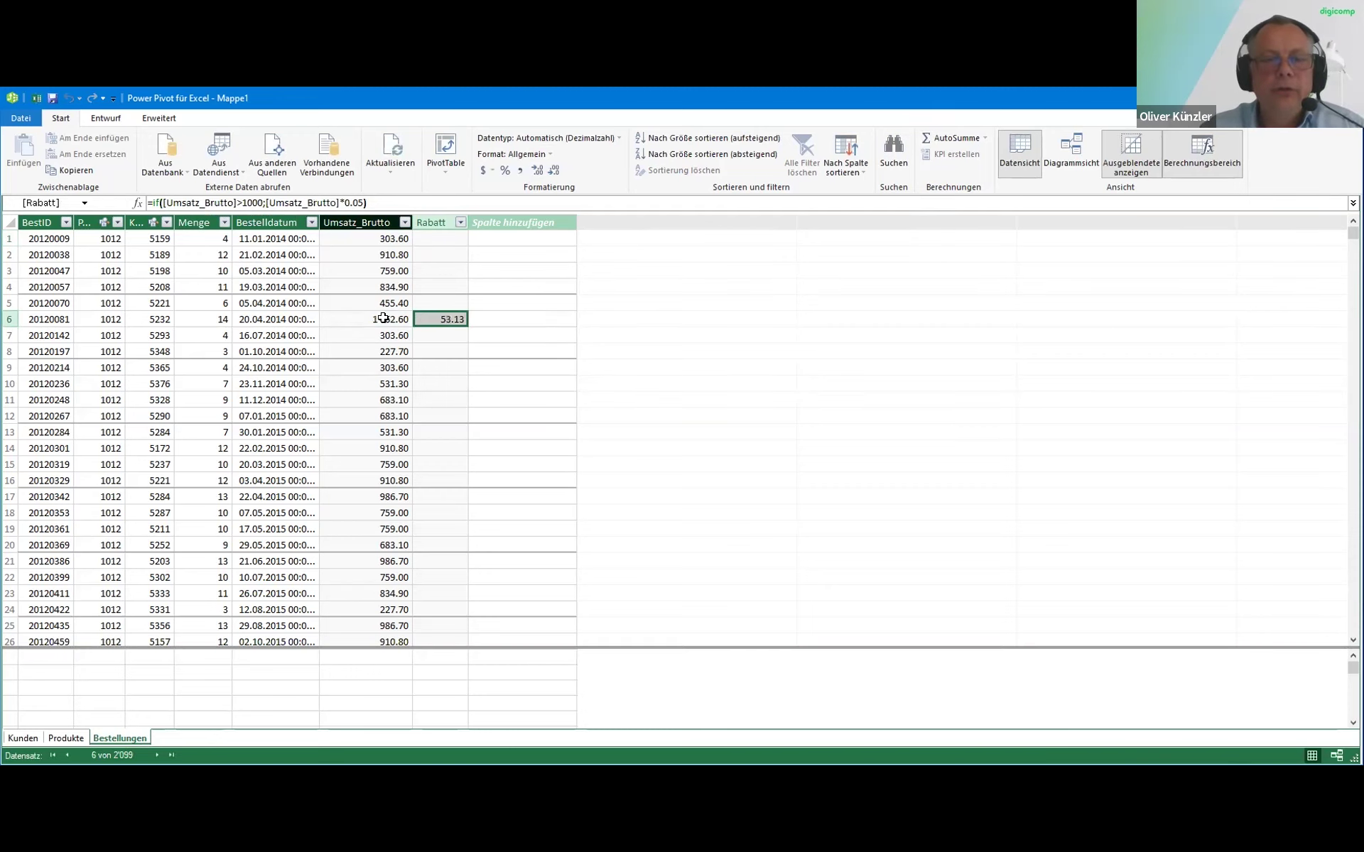
key(Left)
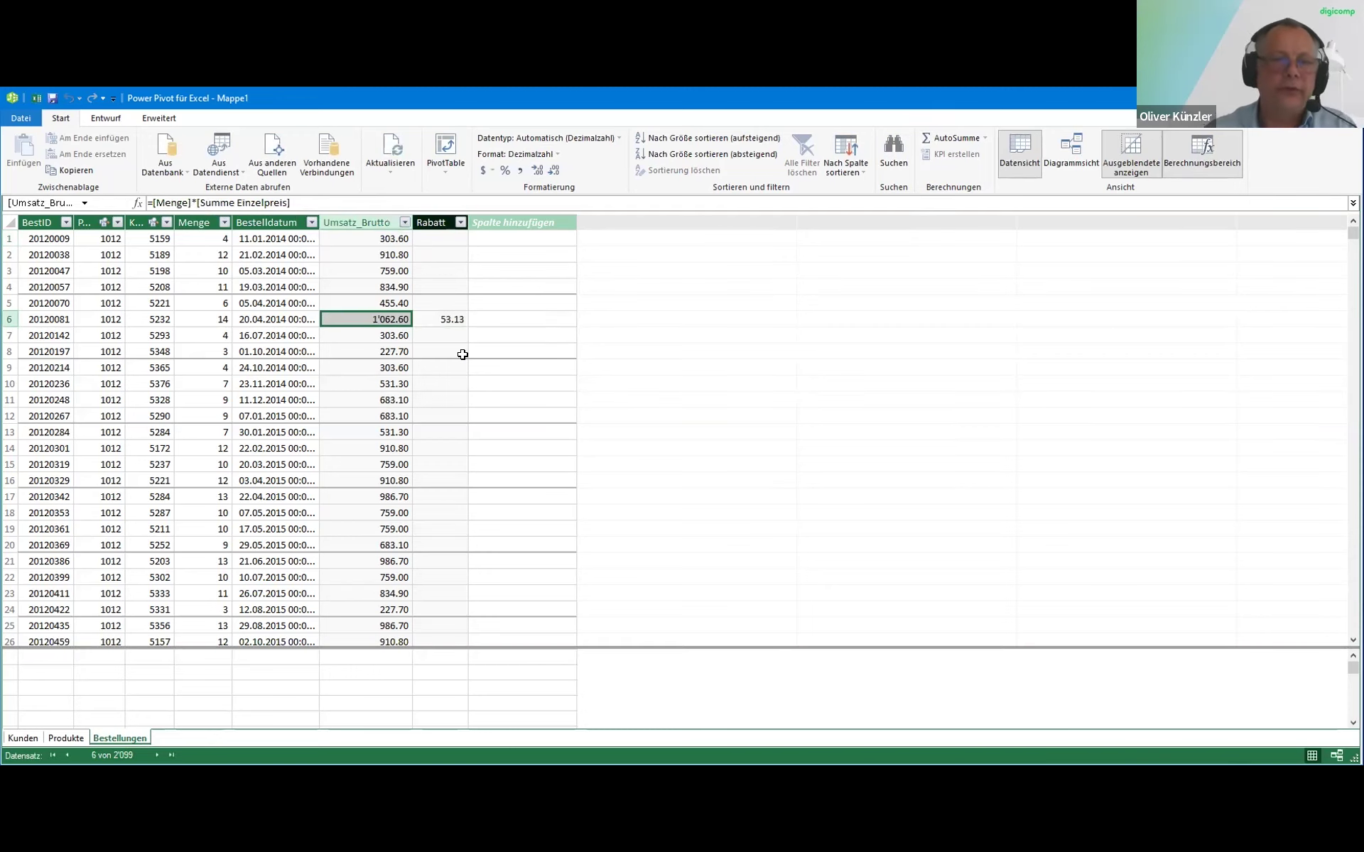
click(441, 239)
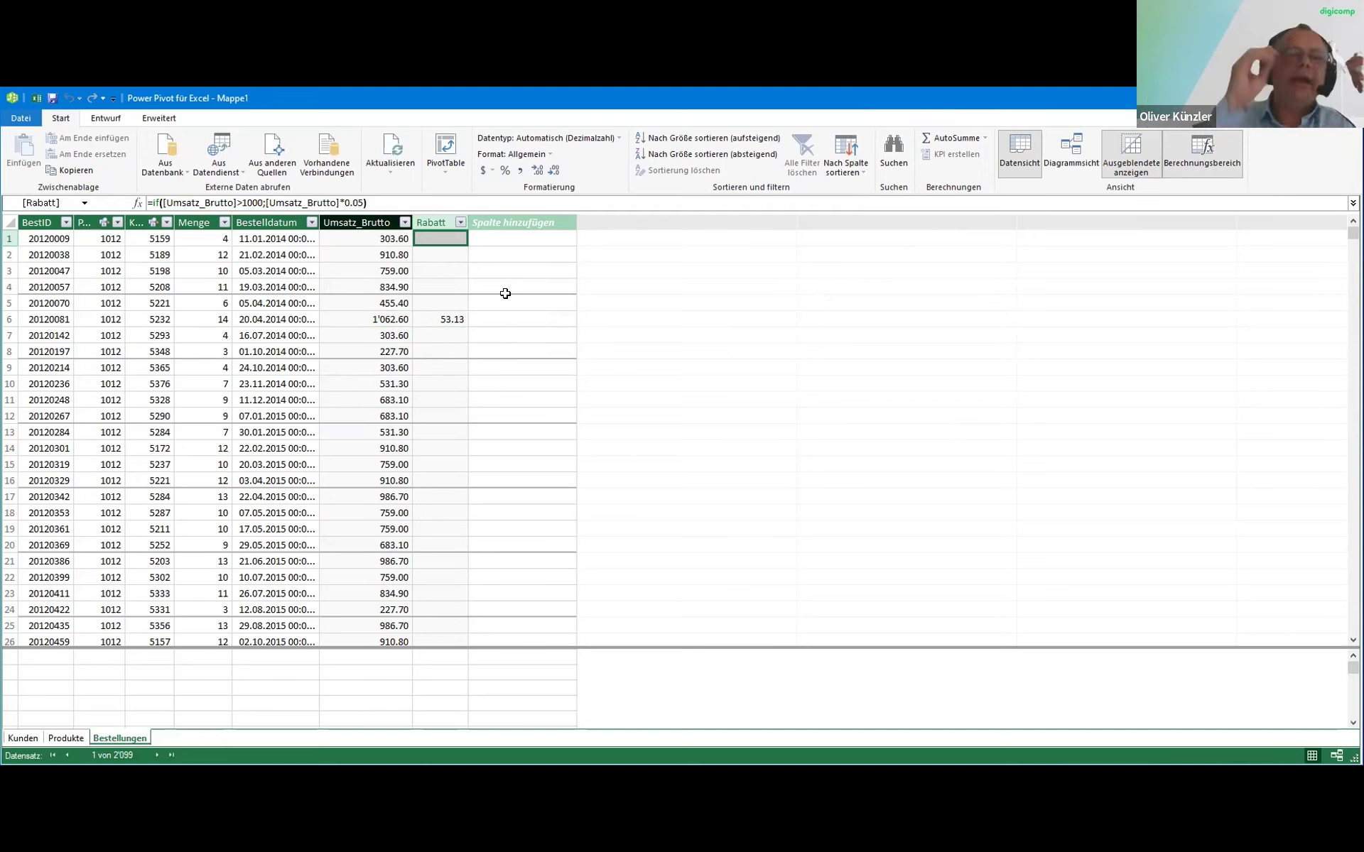
Browse the list of all available functions for the empty column and close it without inserting one
click(503, 239)
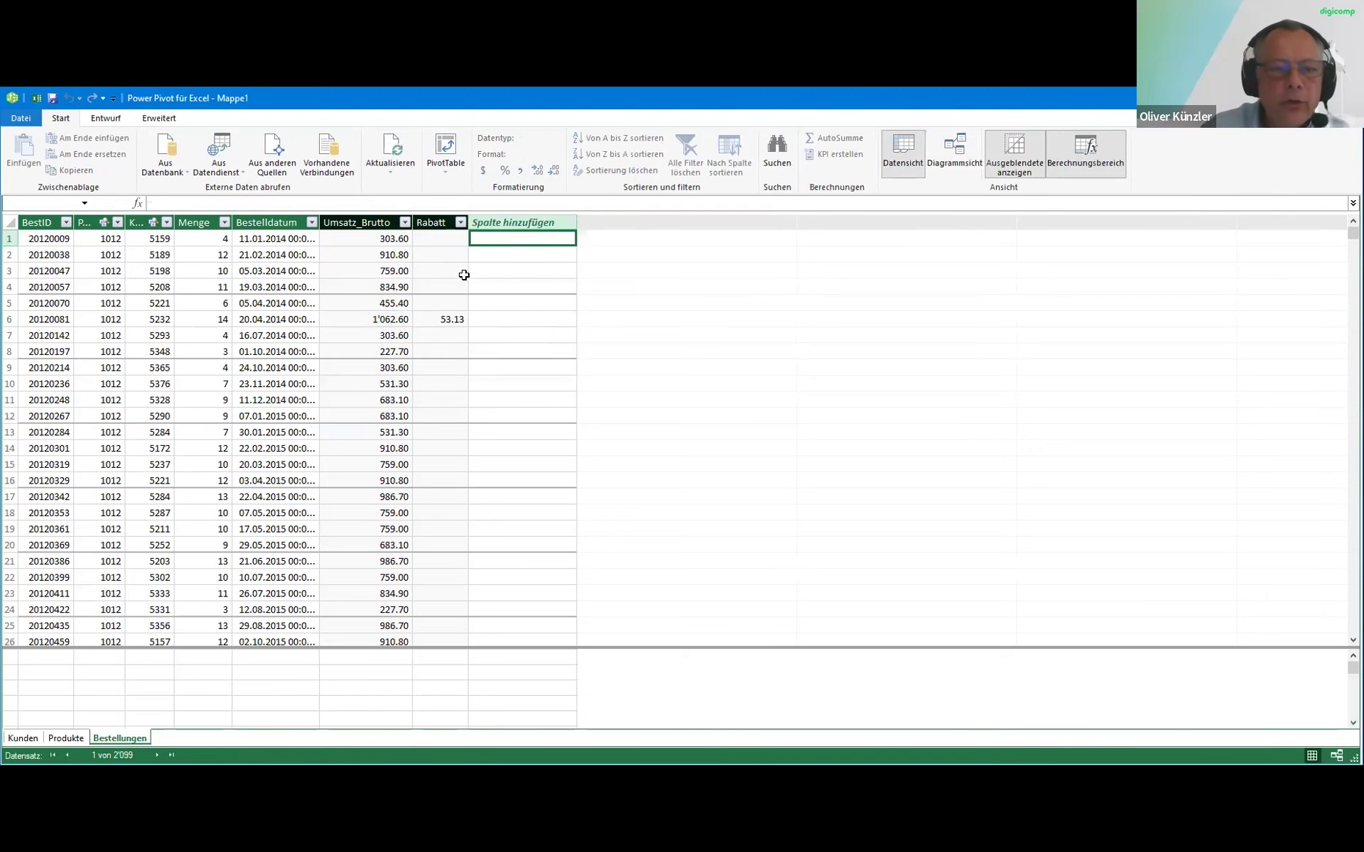
click(137, 203)
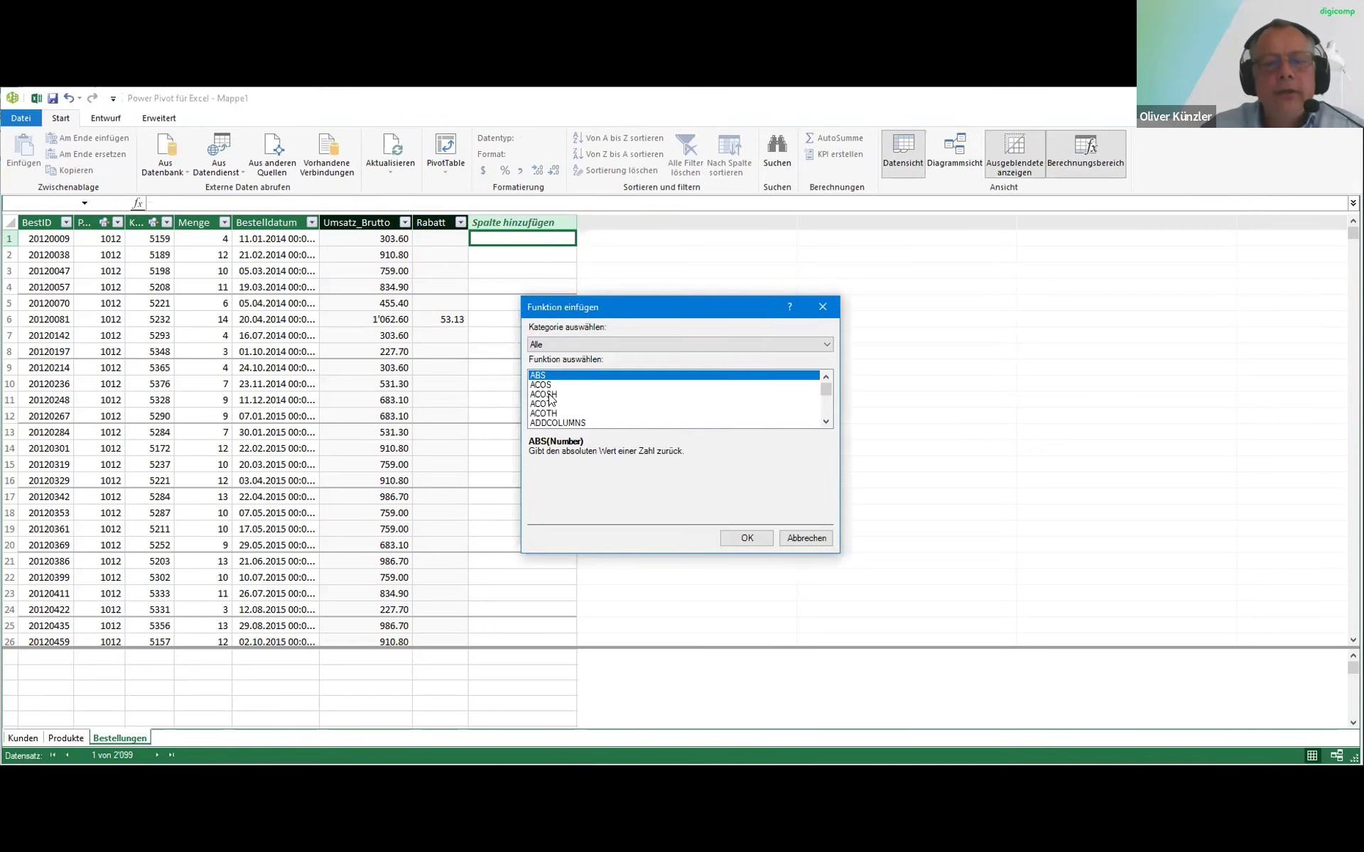
drag(823, 393, 822, 403)
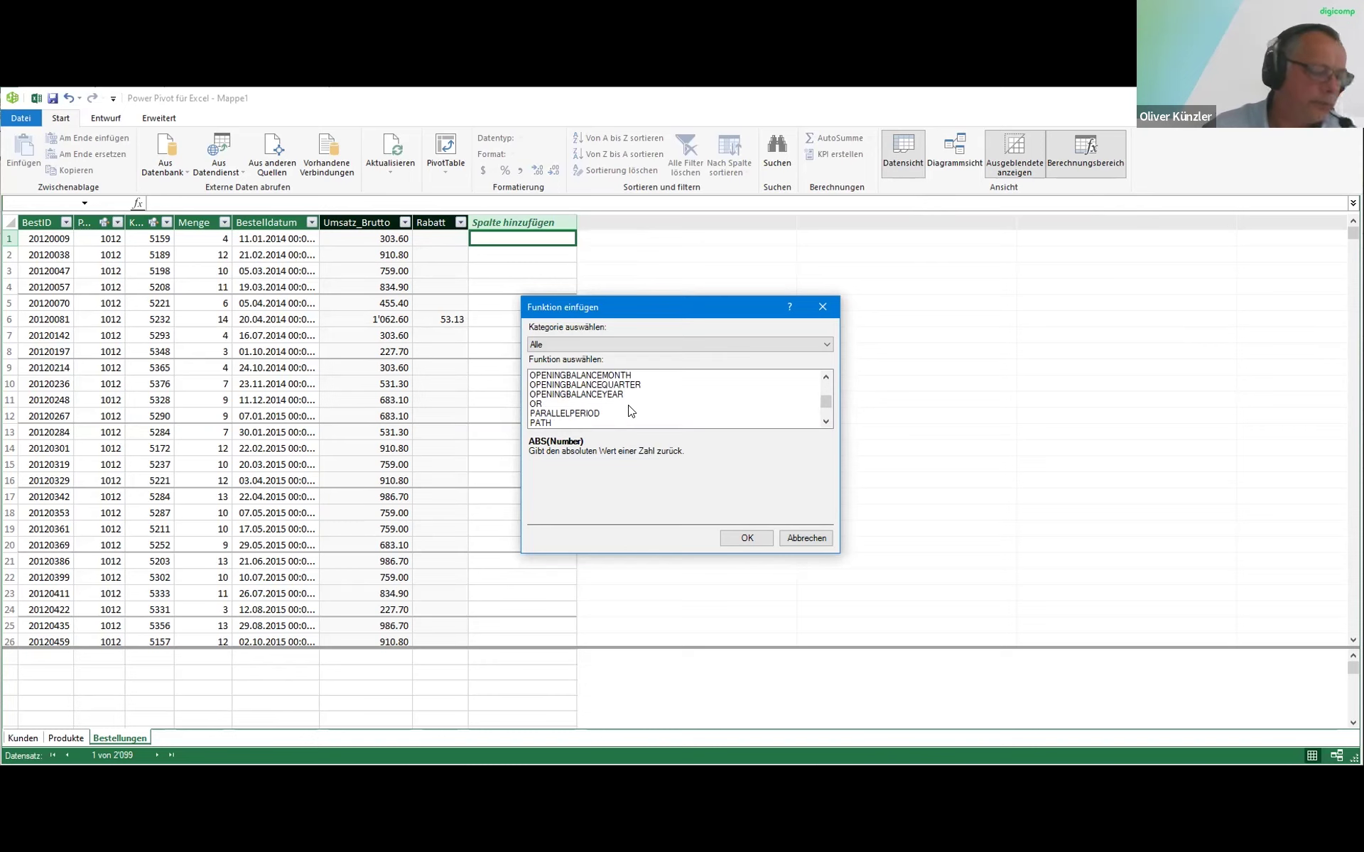
click(807, 538)
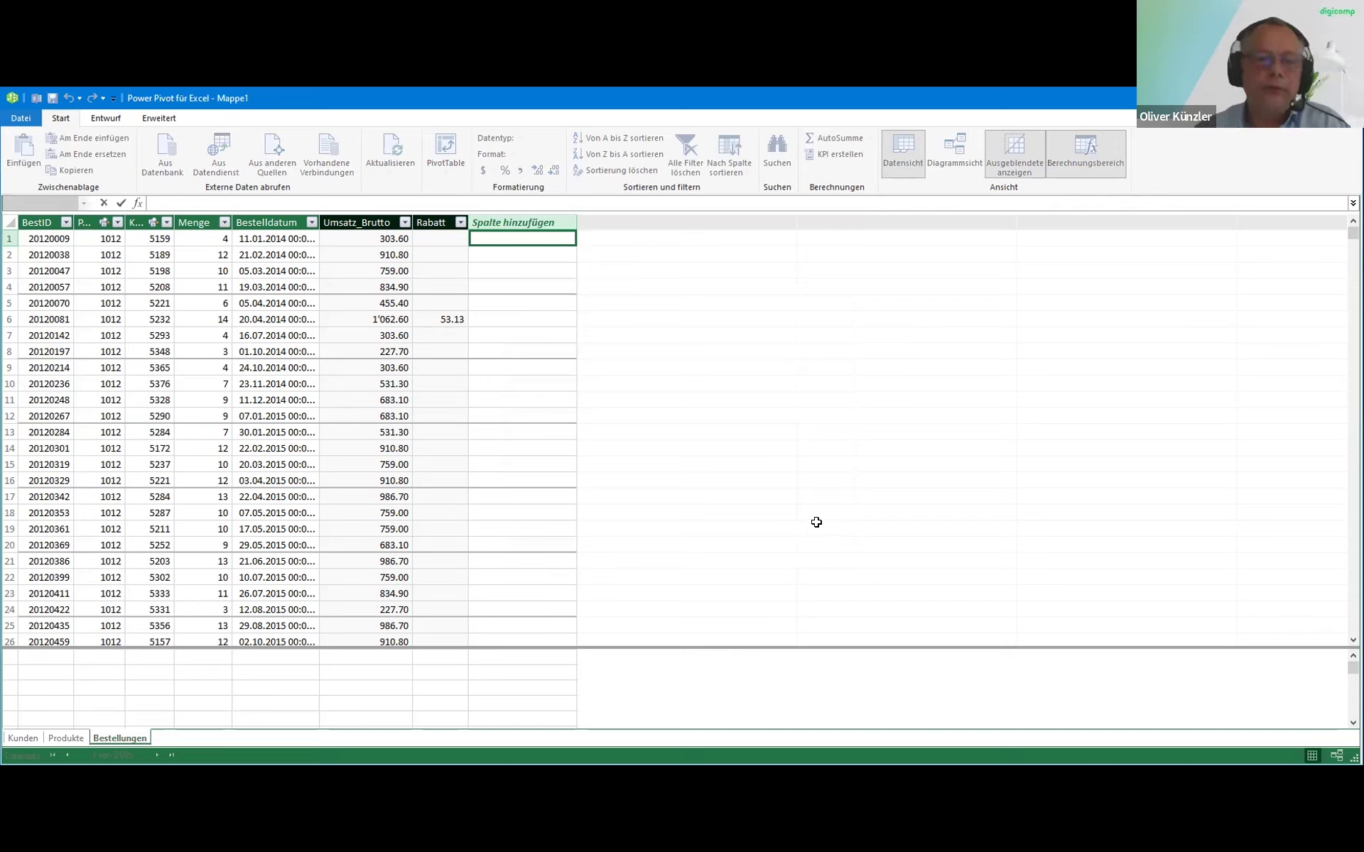
Add a new calculated column named Umsatz_Netto to the Bestellungen table
click(537, 222)
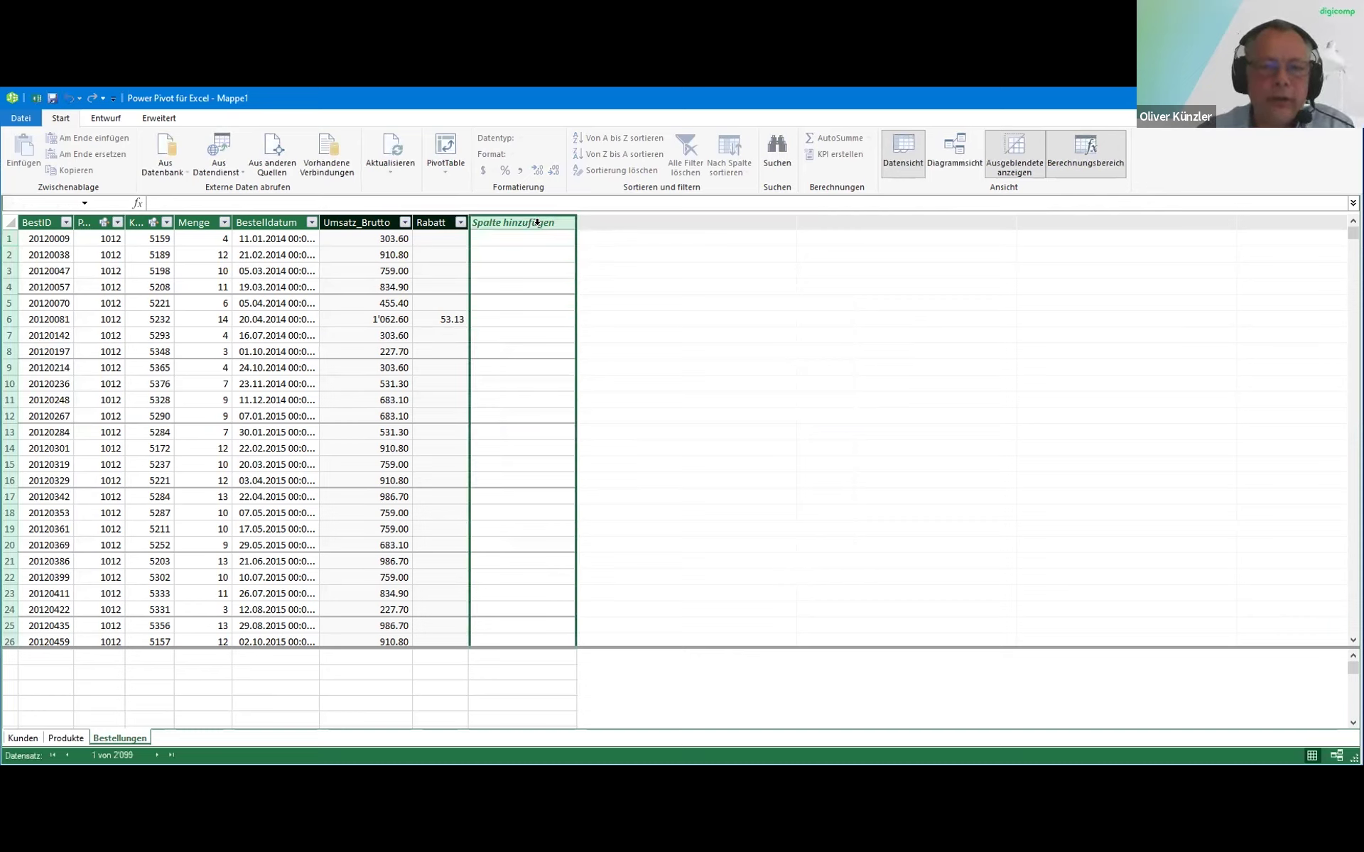
right_click(537, 222)
click(586, 265)
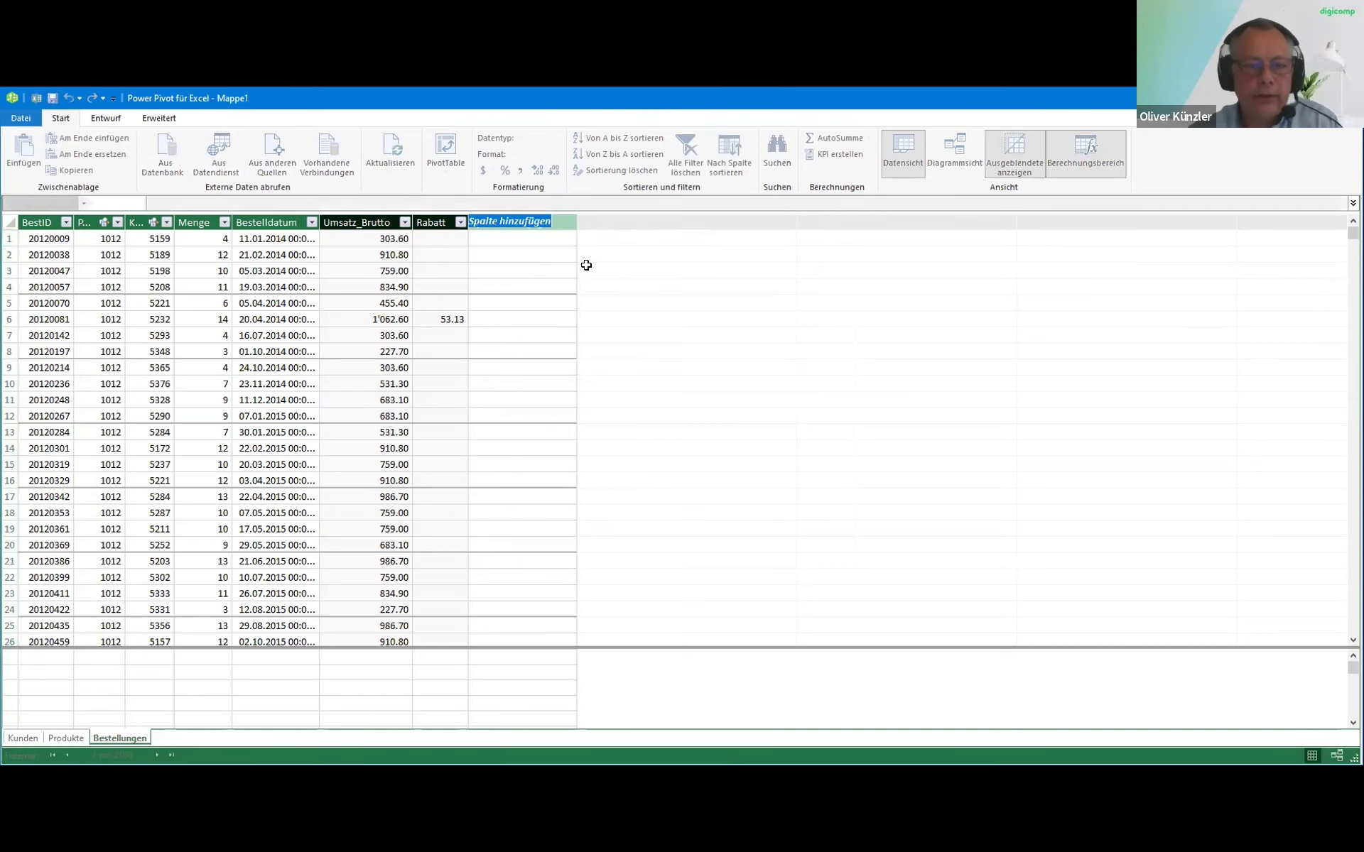
text(Umsatz_Netto)
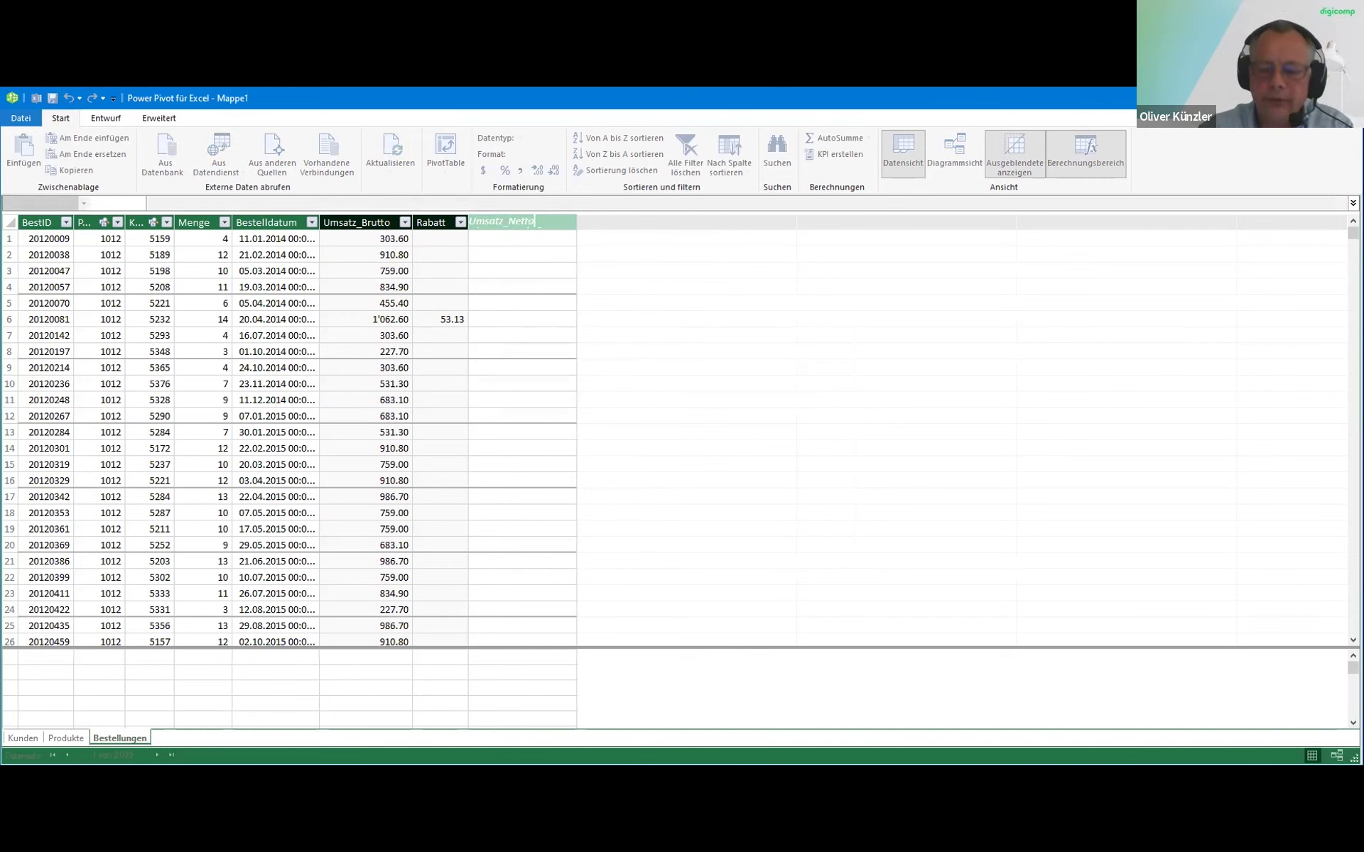
key(Return)
Enter the formula =[Umsatz_Brutto]-[Rabatt] in the Umsatz_Netto column of Bestellungen
click(521, 236)
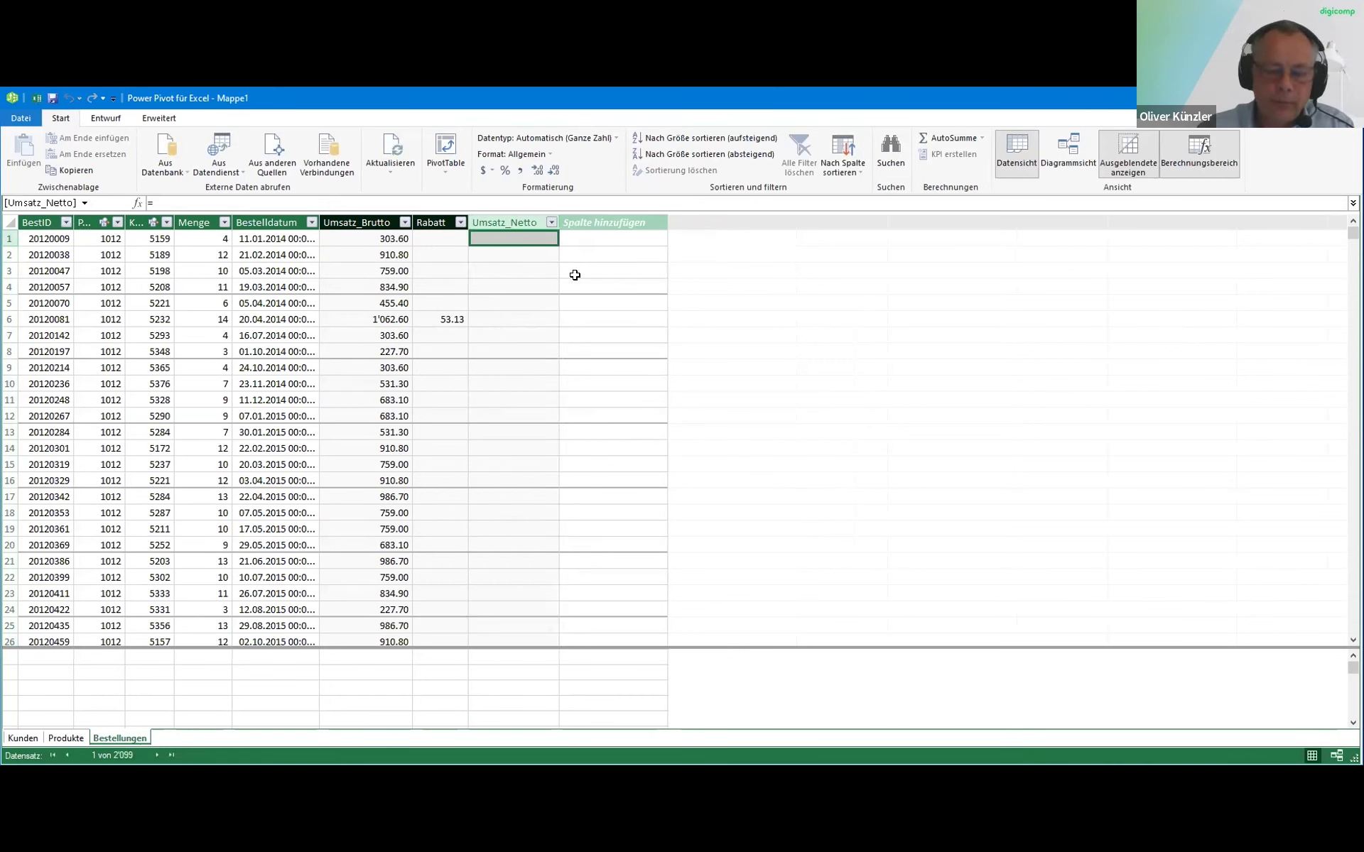
text(=[)
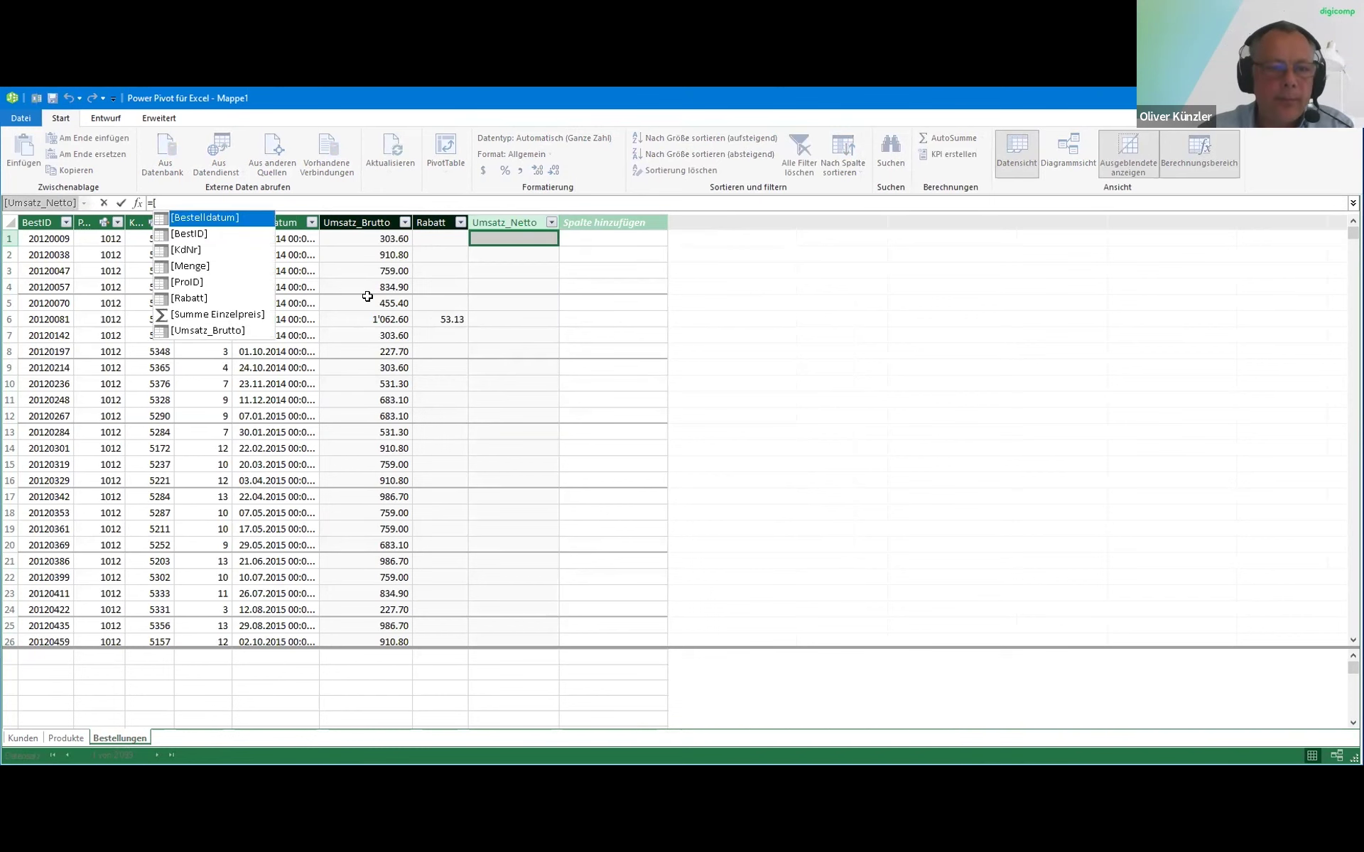
double_click(224, 331)
text(-)
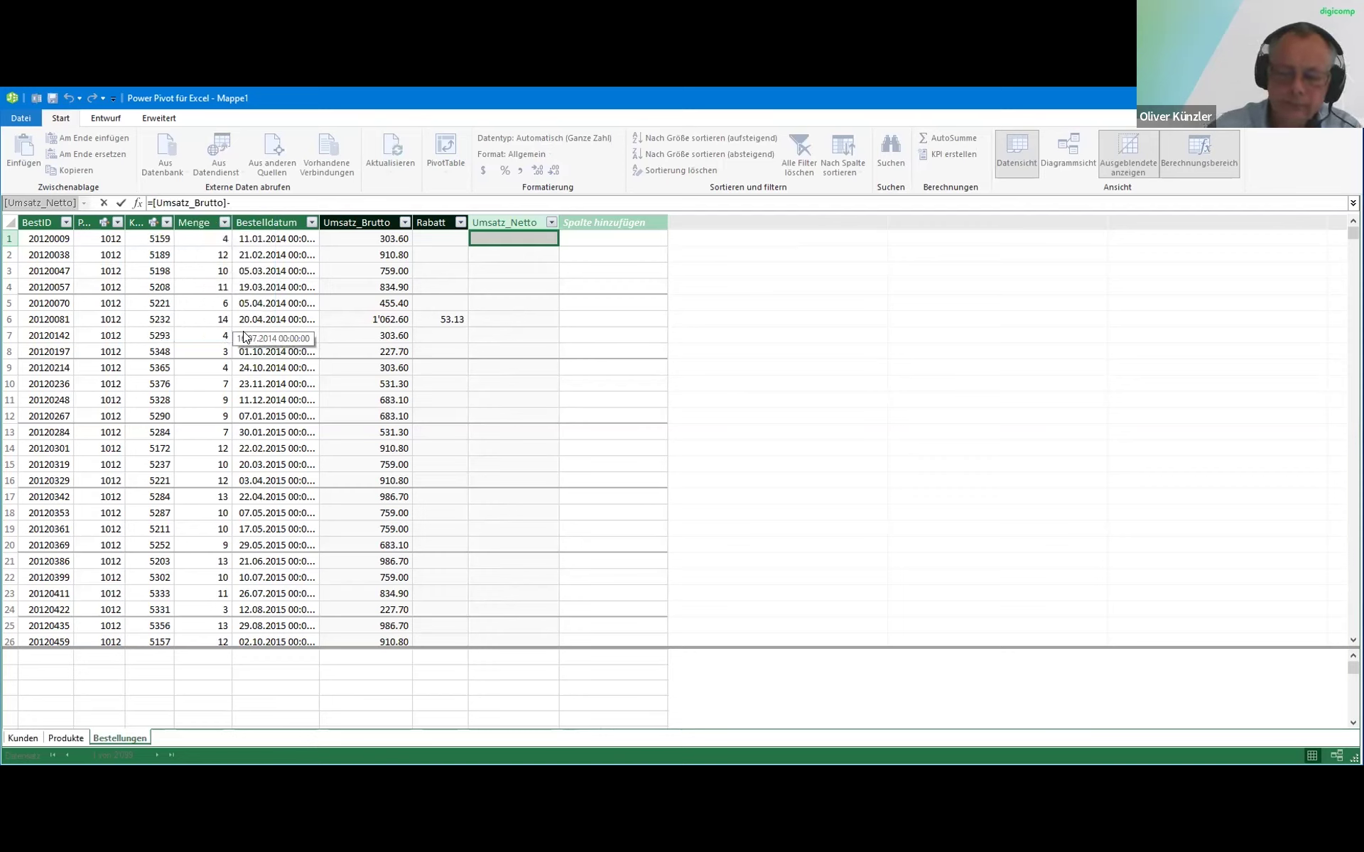
text([)
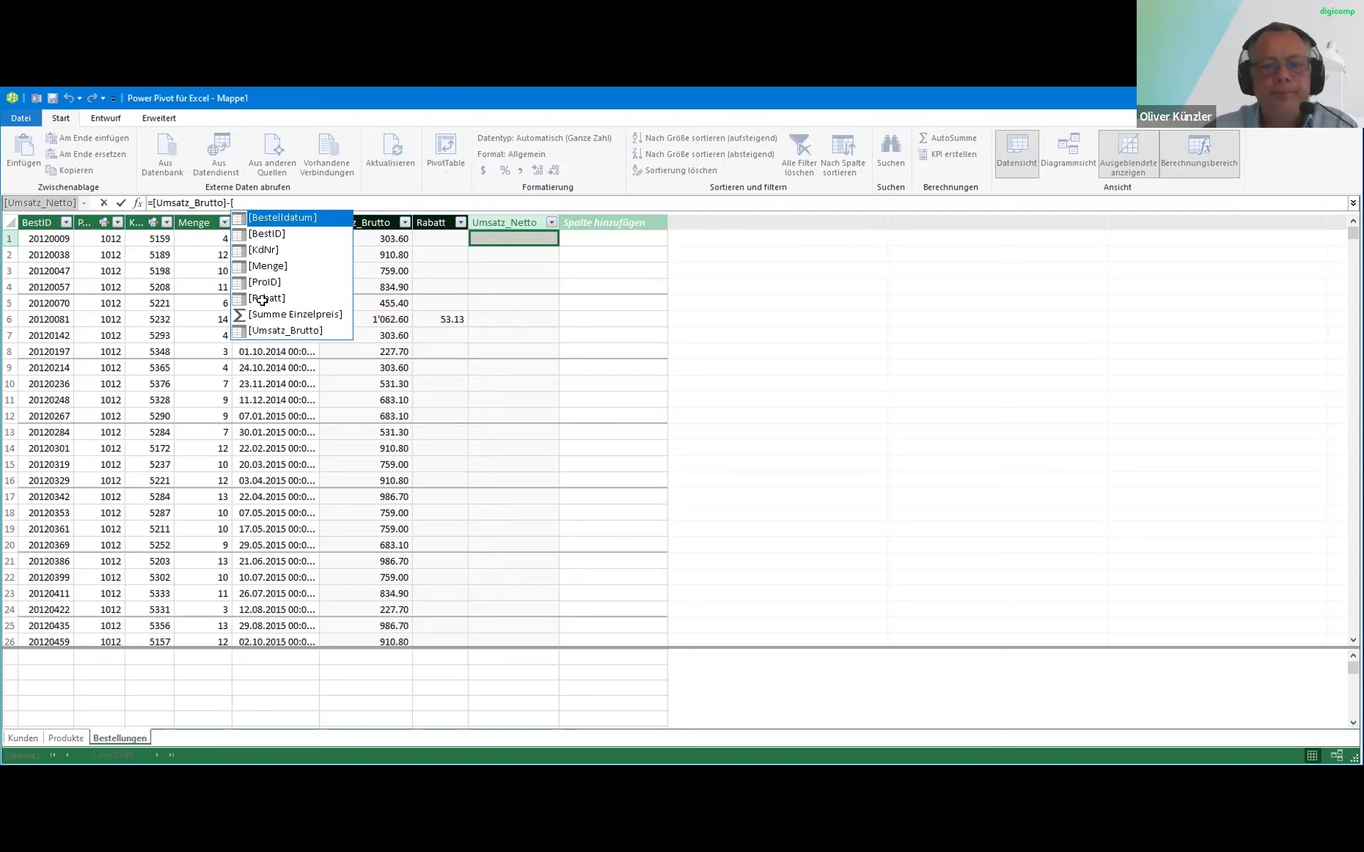
double_click(263, 299)
key(Return)
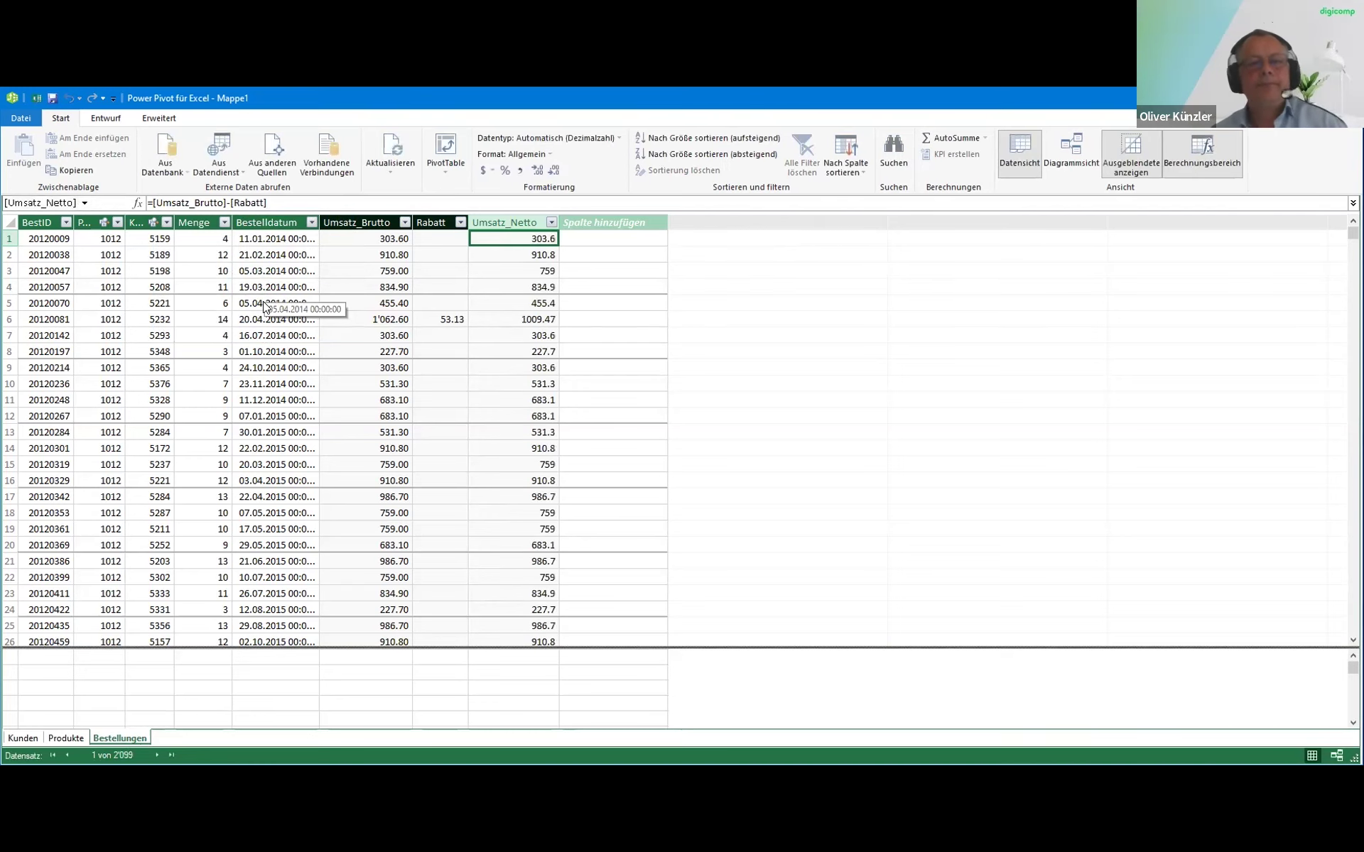
Format the entire Umsatz_Netto column as decimal numbers with a thousands separator and two decimal places
click(515, 222)
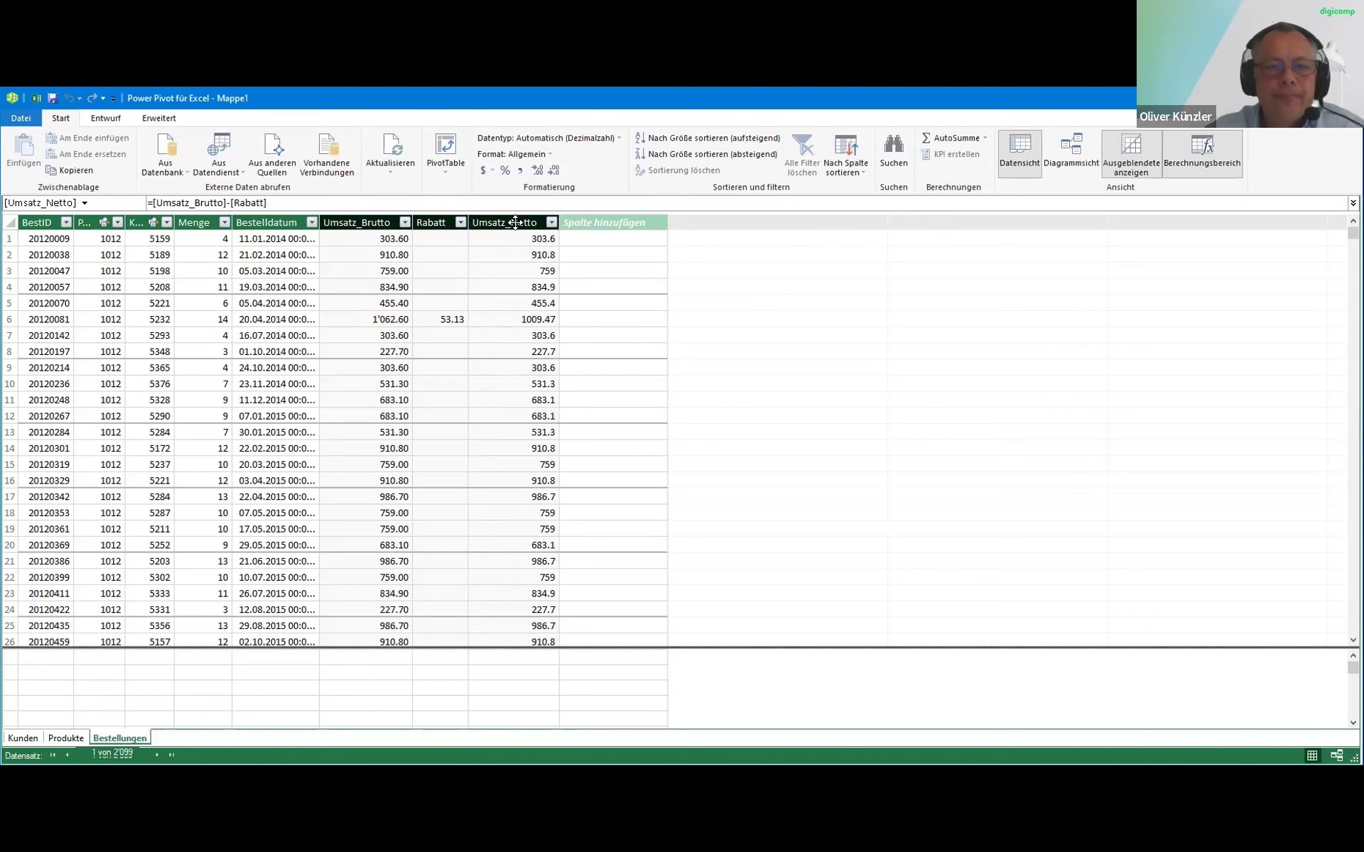
click(515, 222)
click(521, 171)
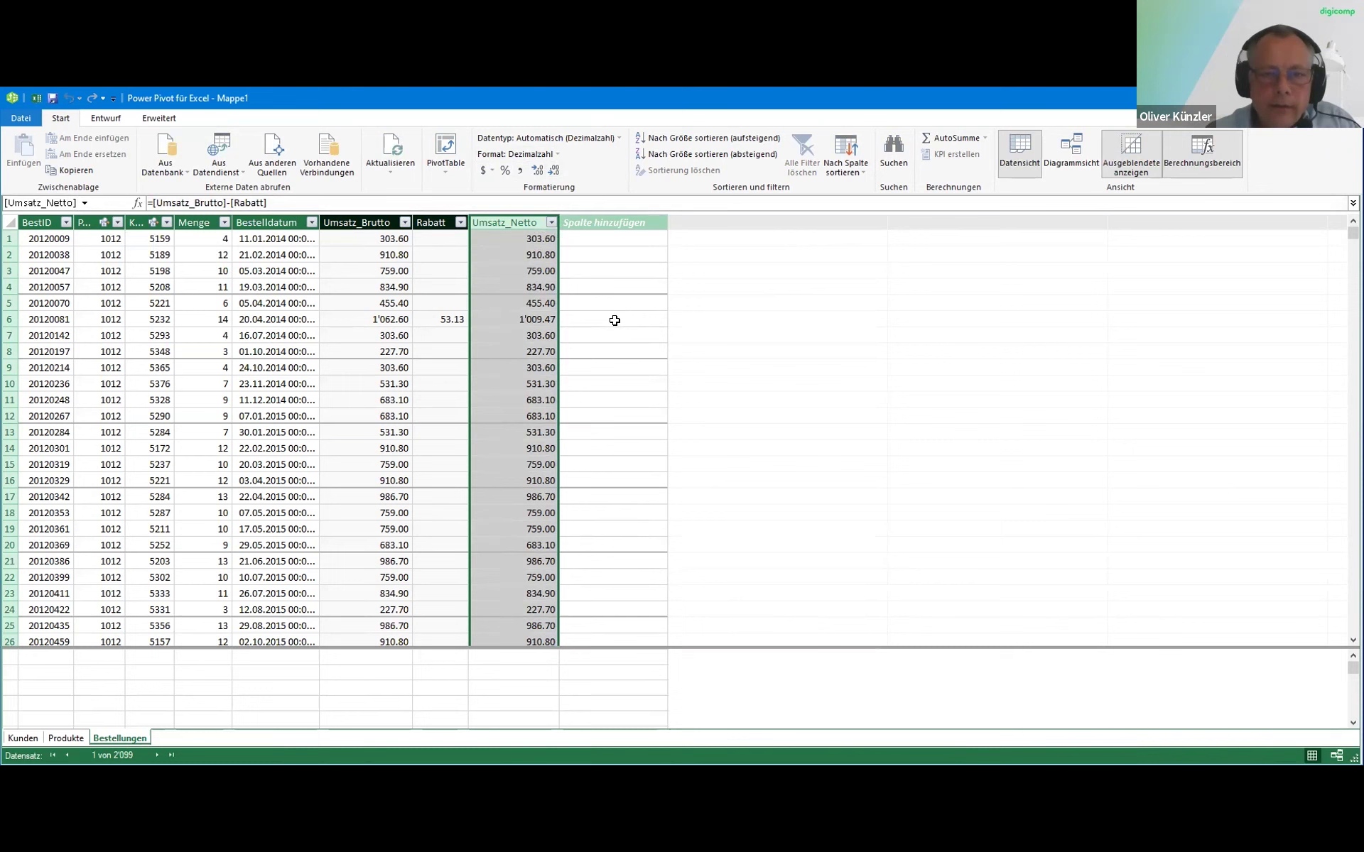
scroll(534, 326, down, 4)
scroll(535, 325, down, 3)
scroll(533, 355, up, 5)
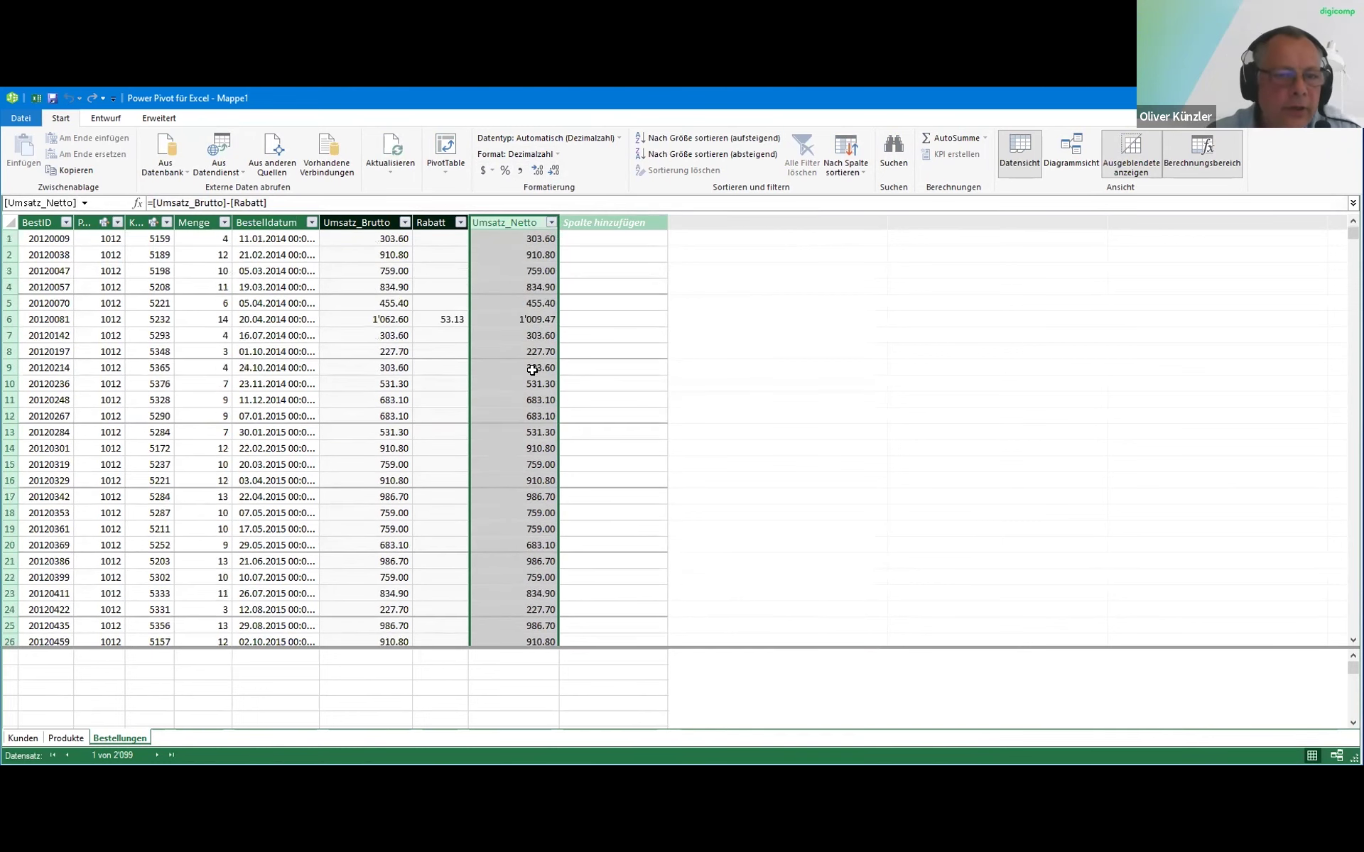
Review the IF formula behind the Rabatt column without changing it
click(455, 243)
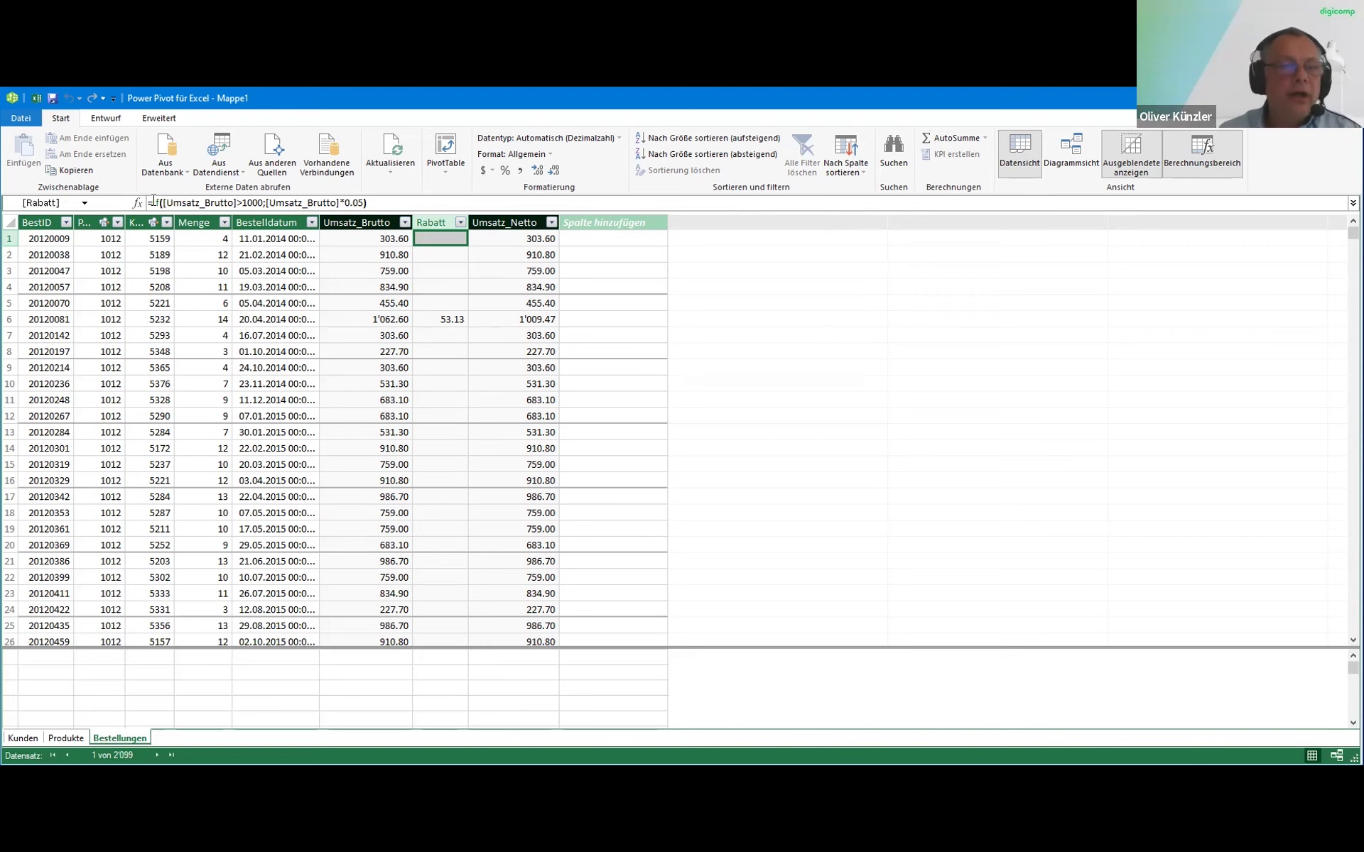
drag(151, 202, 408, 197)
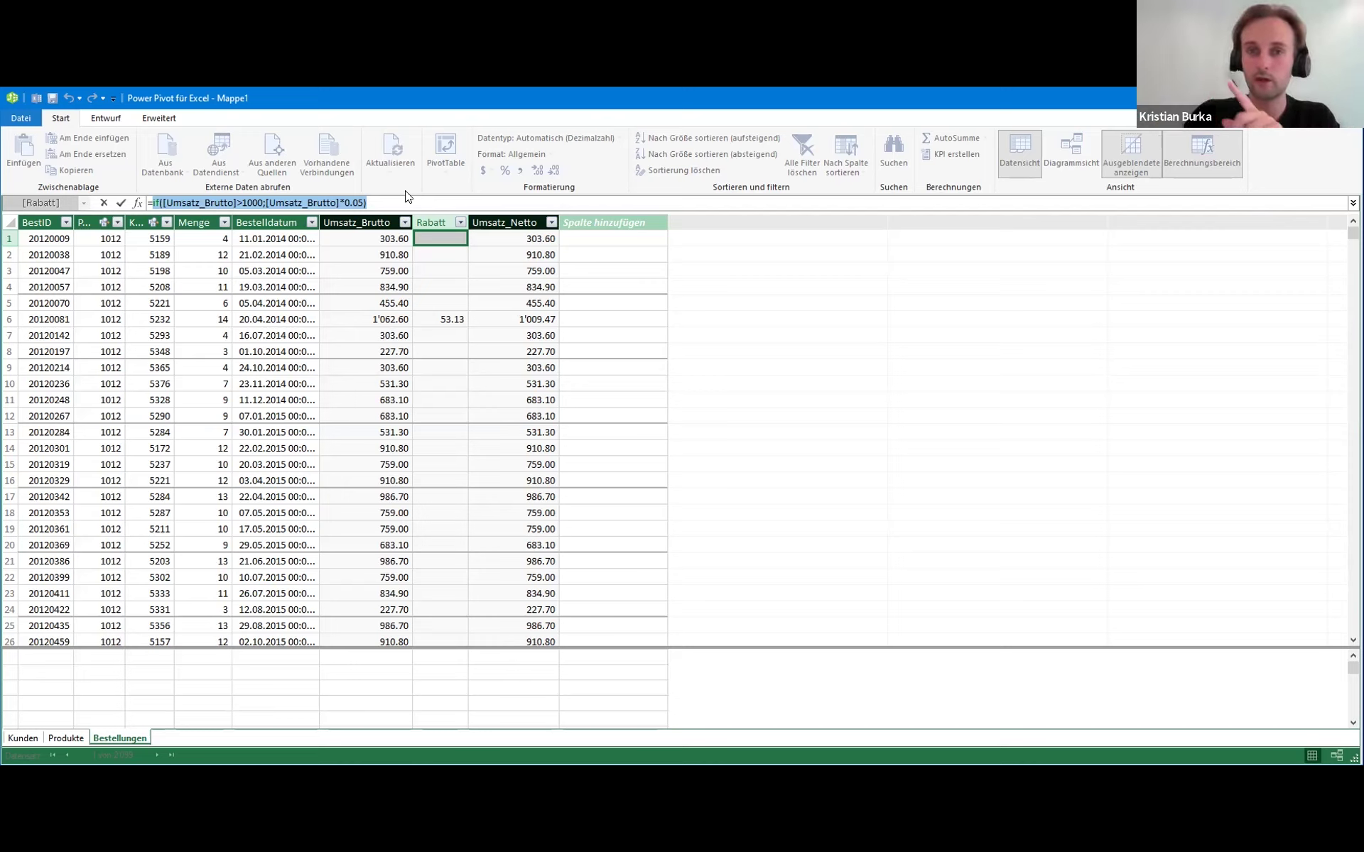
key(Escape)
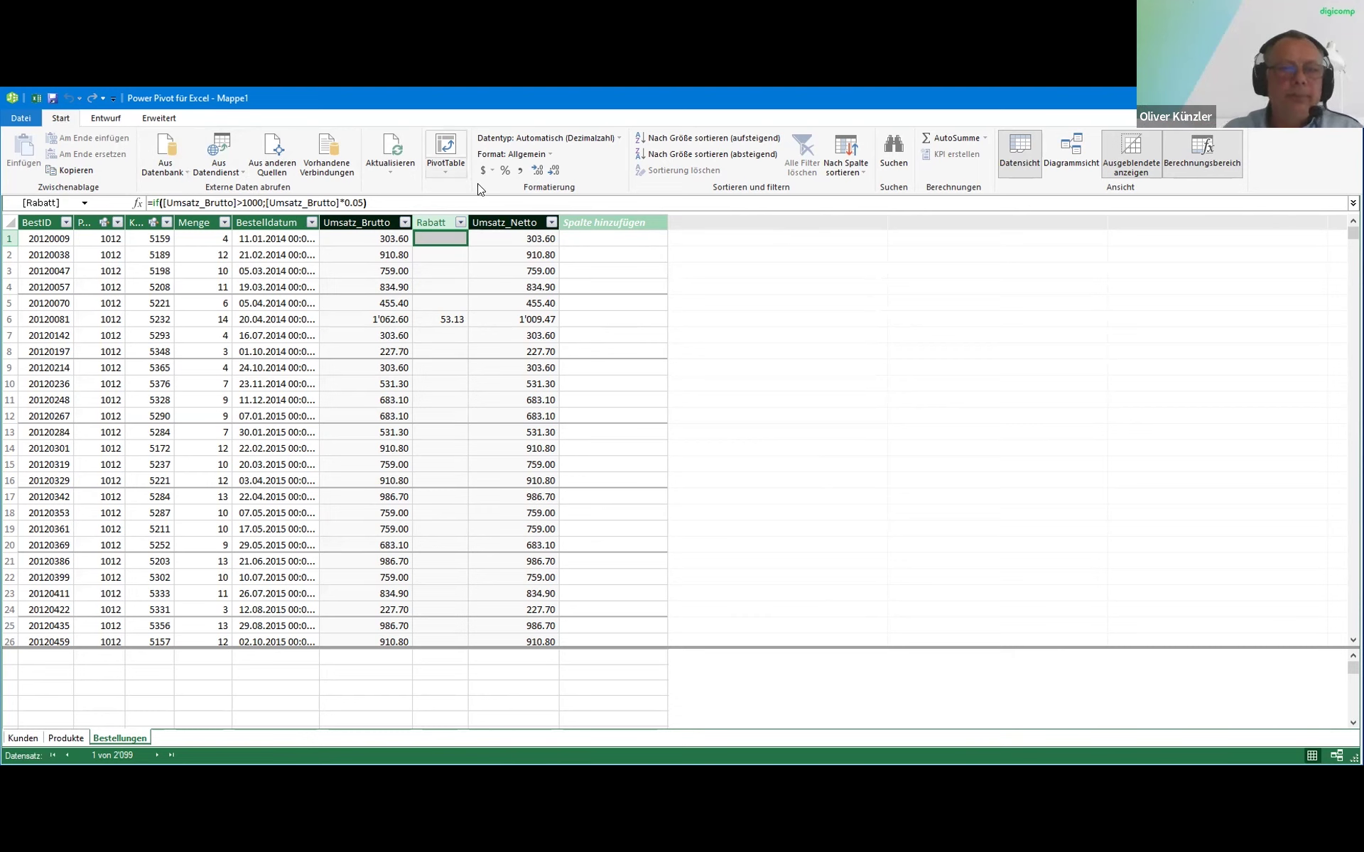
Create a PivotTable from the data model on the existing worksheet Tabelle1, starting at cell D9
click(446, 169)
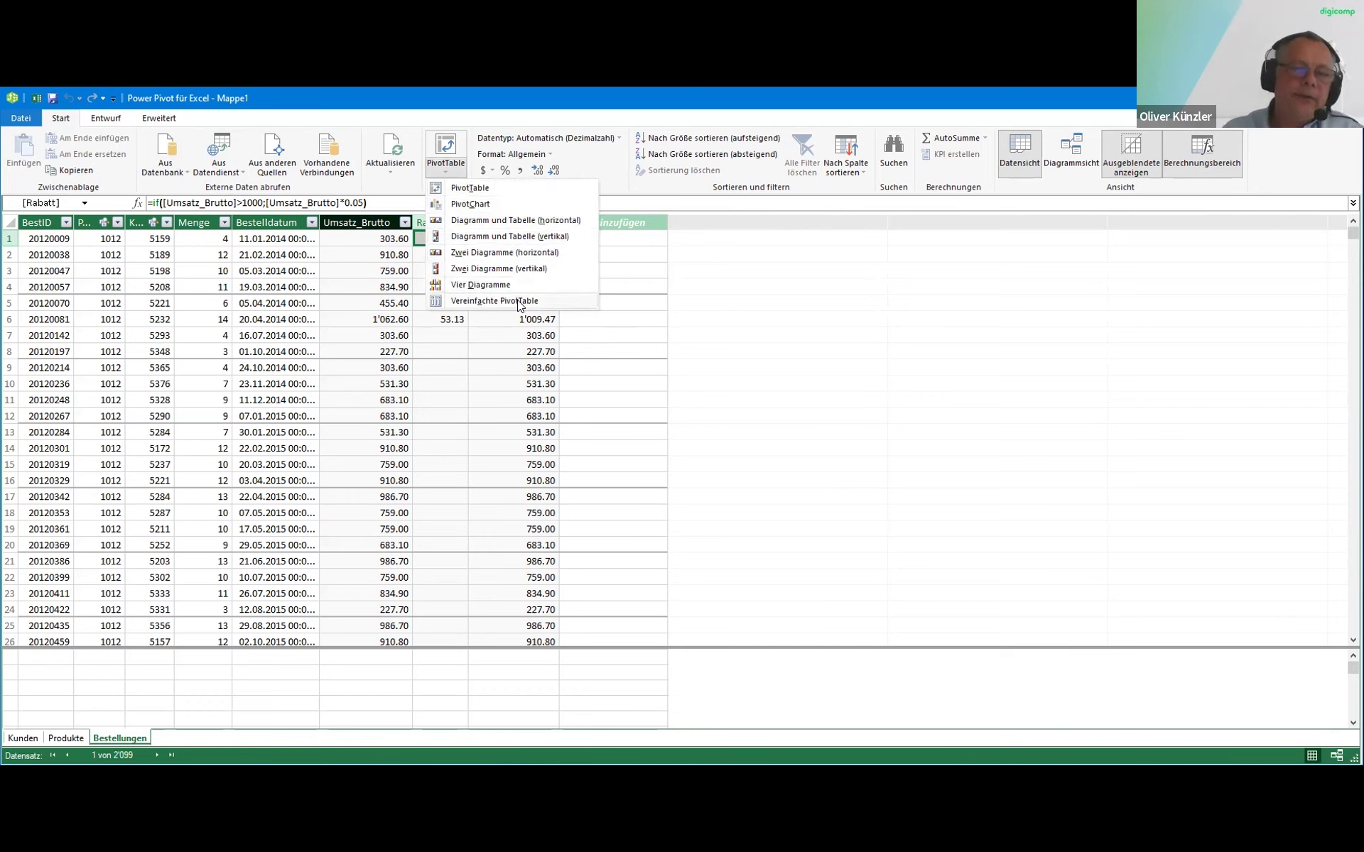
click(507, 188)
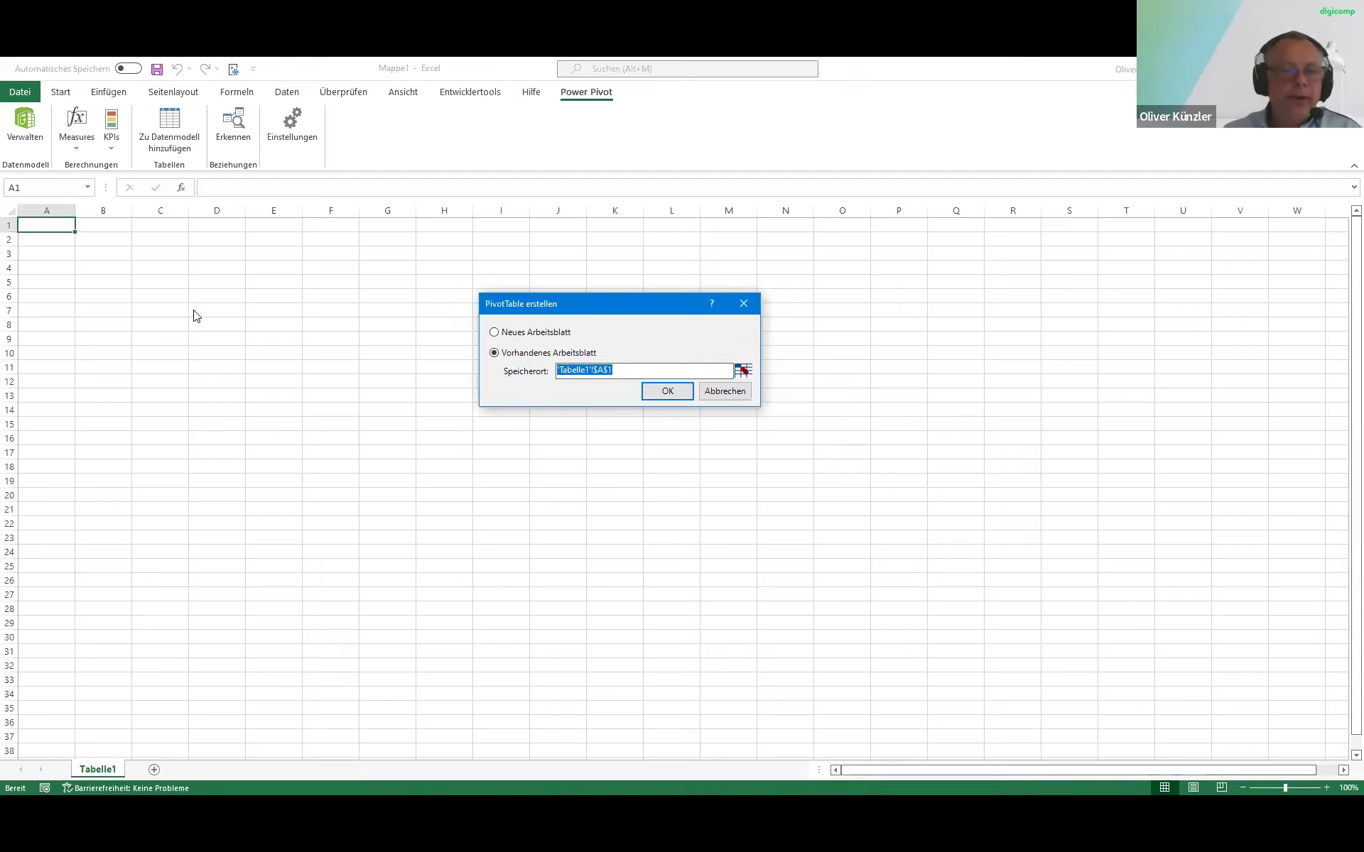
click(742, 370)
click(647, 393)
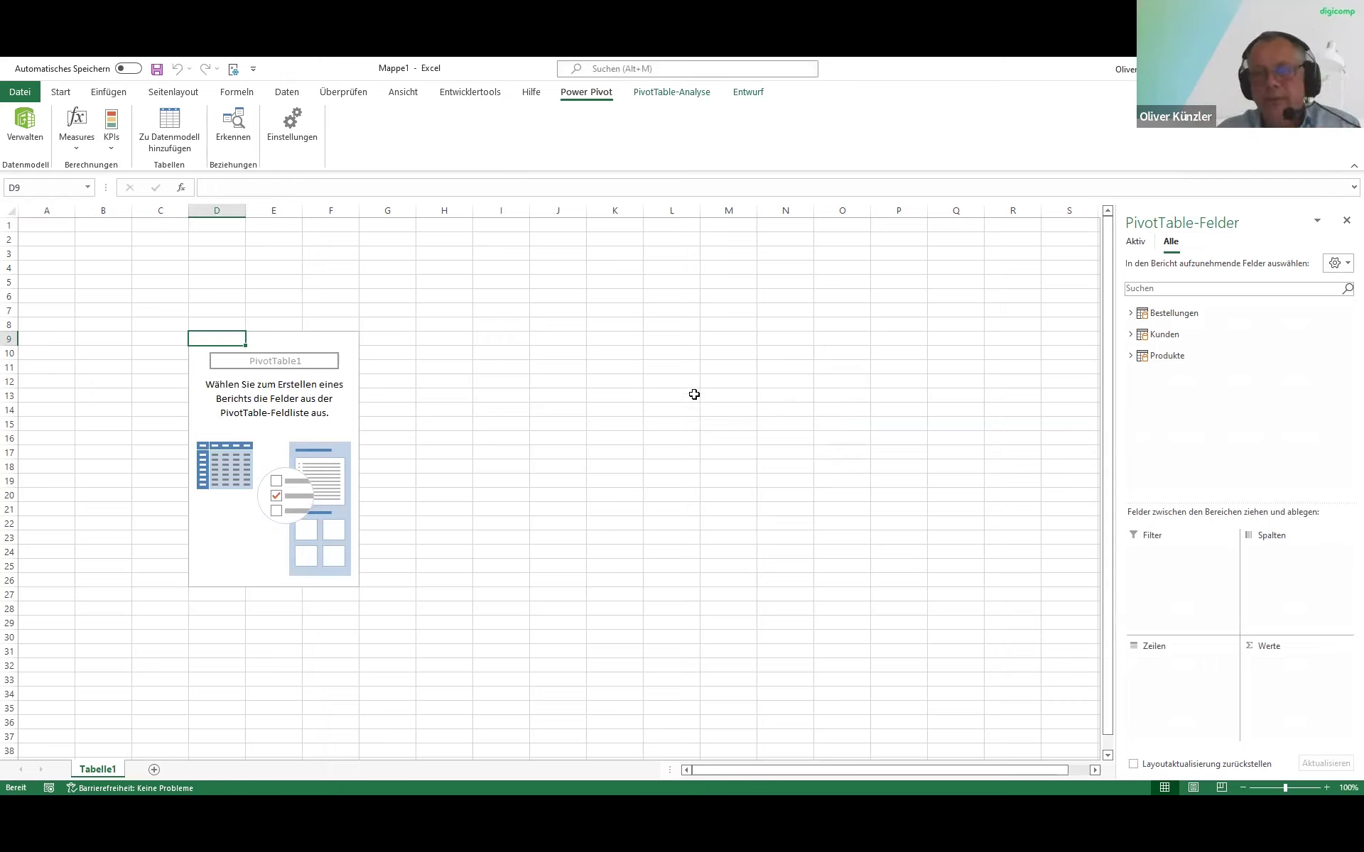
Expand the Bestellungen, Kunden and Produkte field lists and add Kategorie from Produkte as the PivotTable's row field
click(1130, 313)
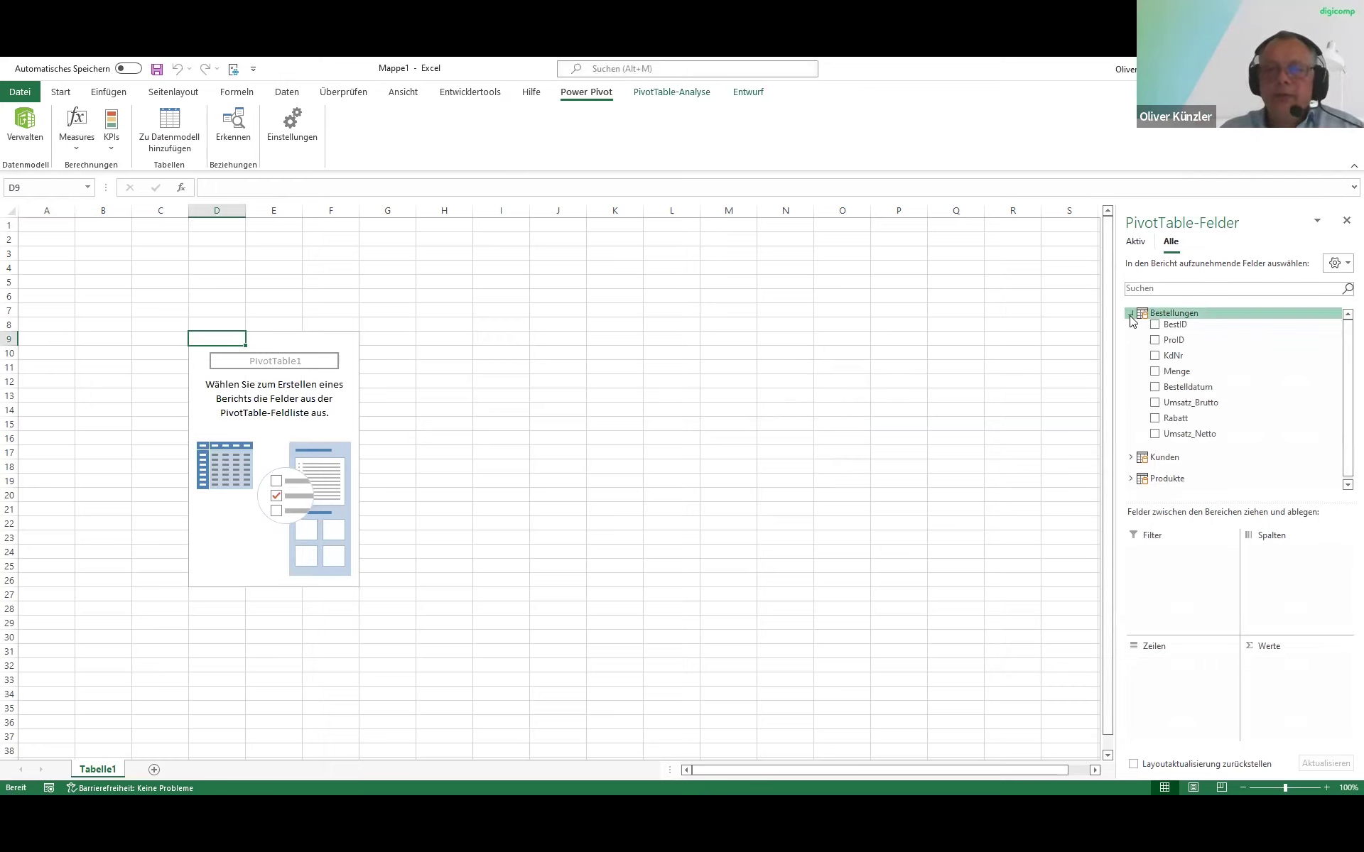
click(1130, 457)
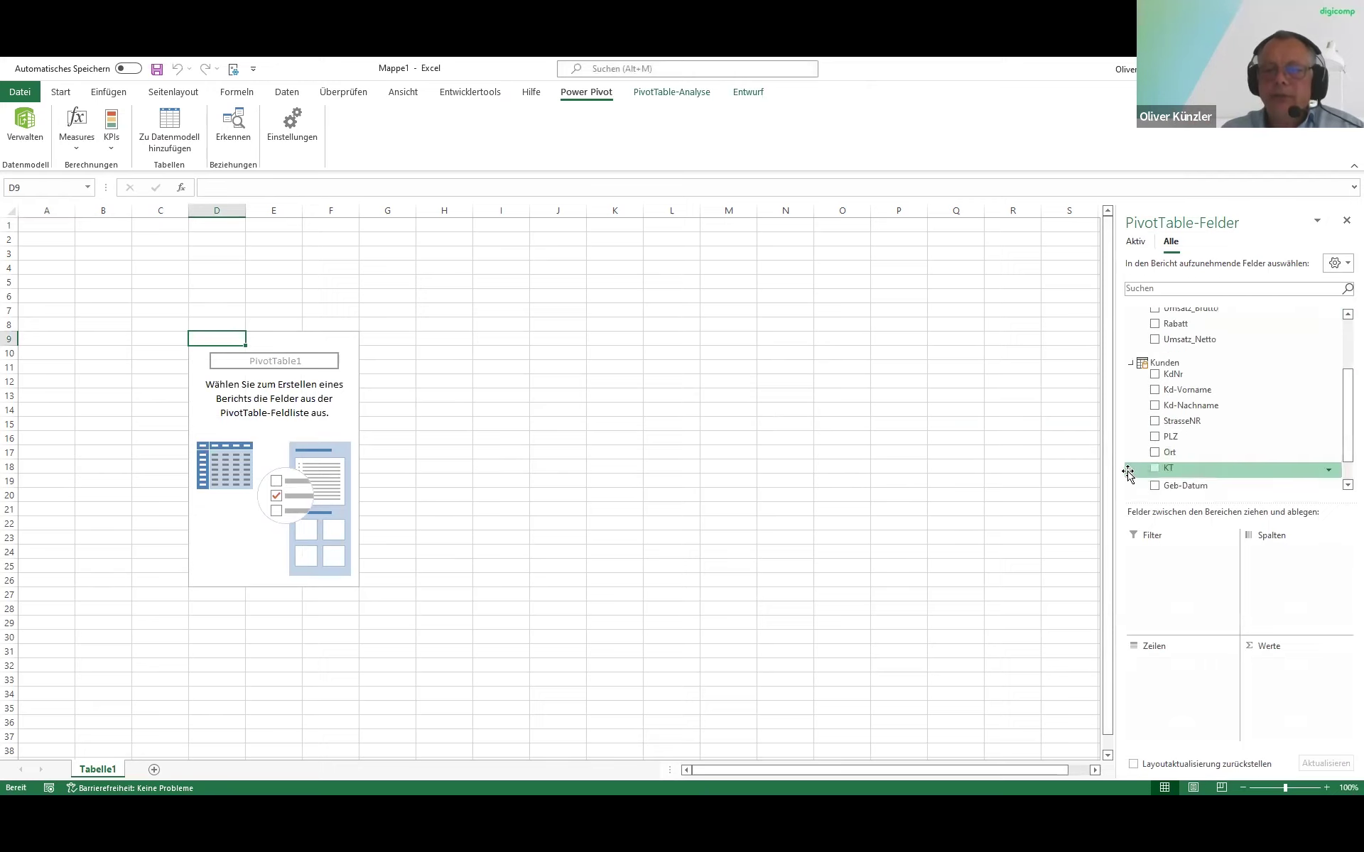
click(1130, 476)
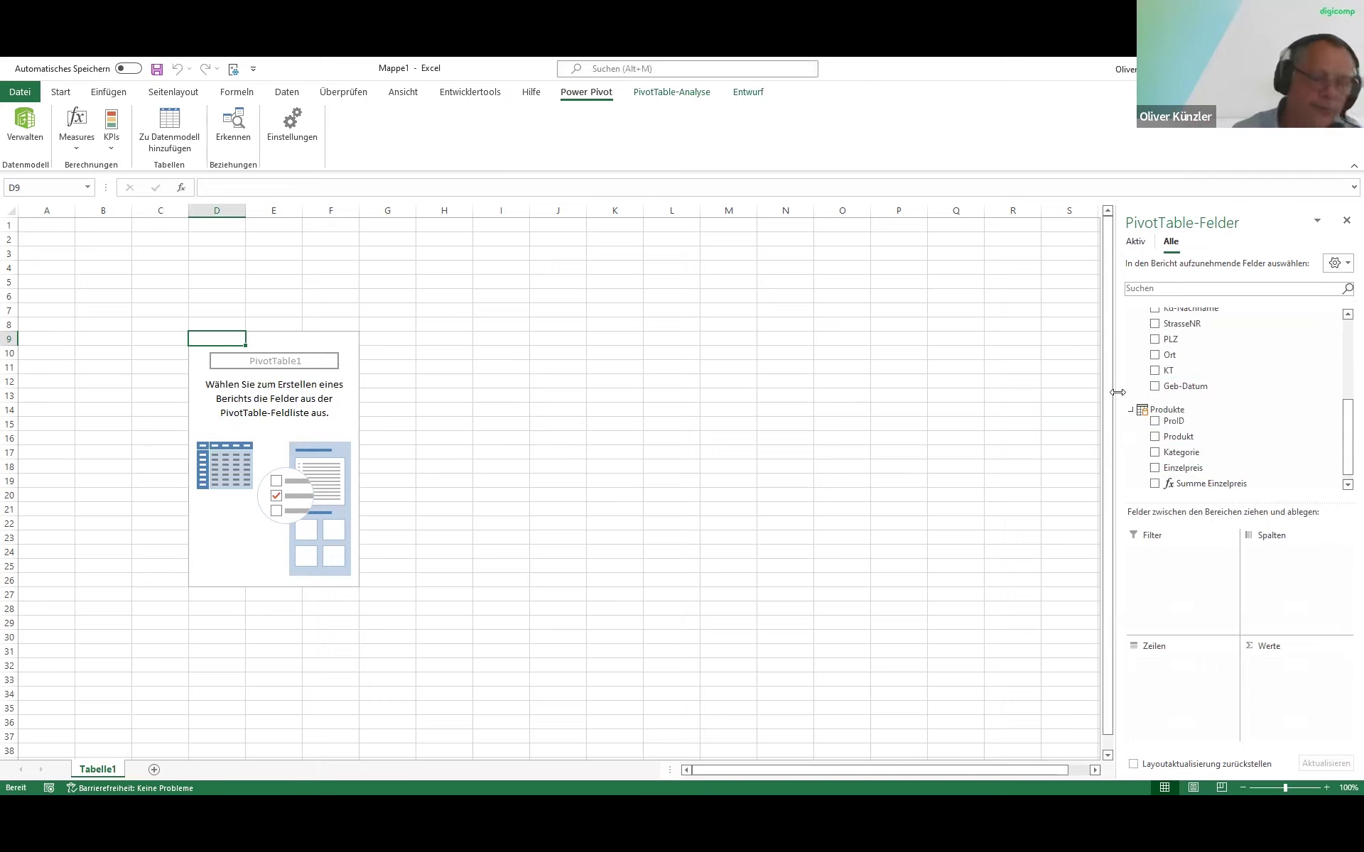
drag(1175, 453, 1168, 668)
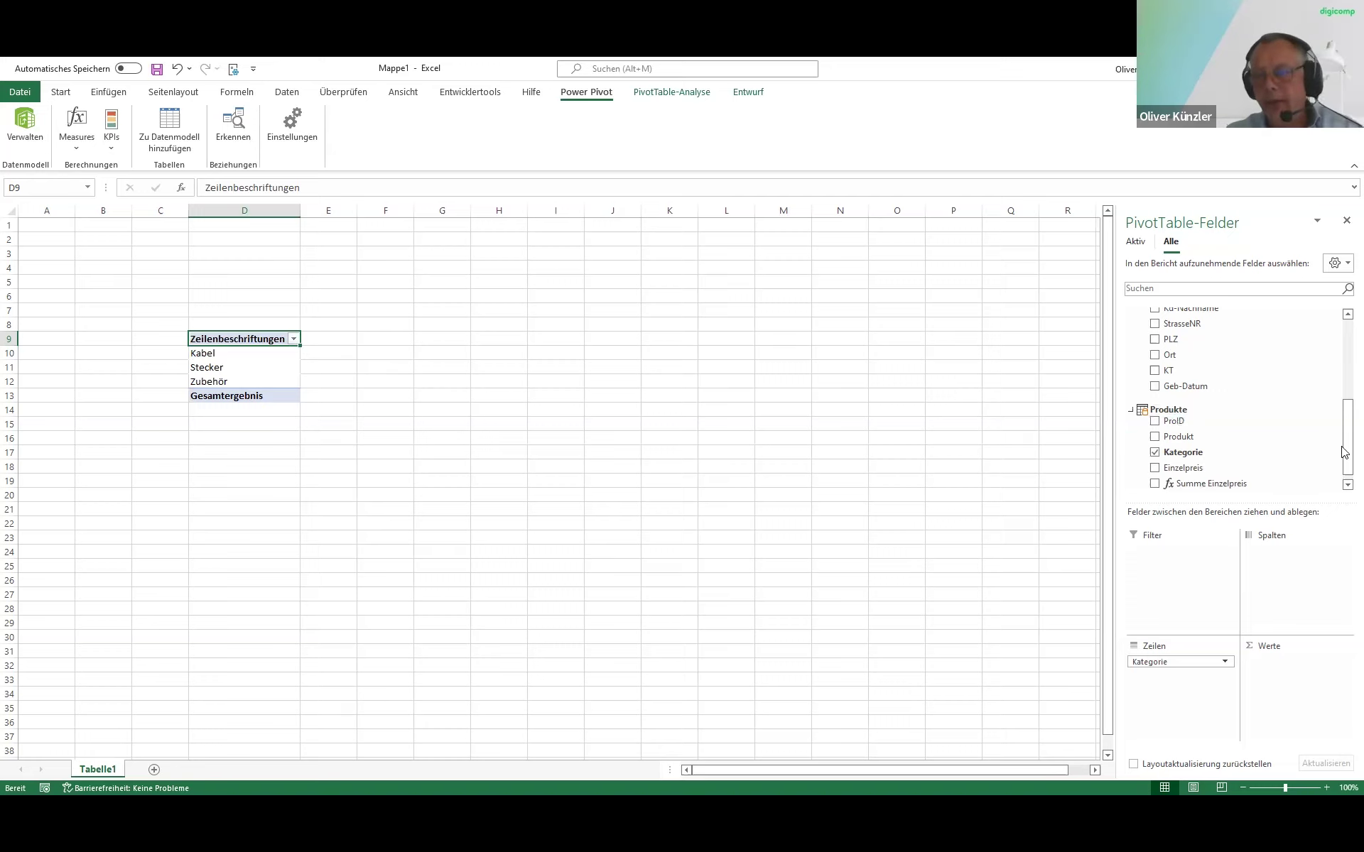
Add Menge and Umsatz_Netto from Bestellungen as summed values in the PivotTable
drag(1345, 447, 1345, 365)
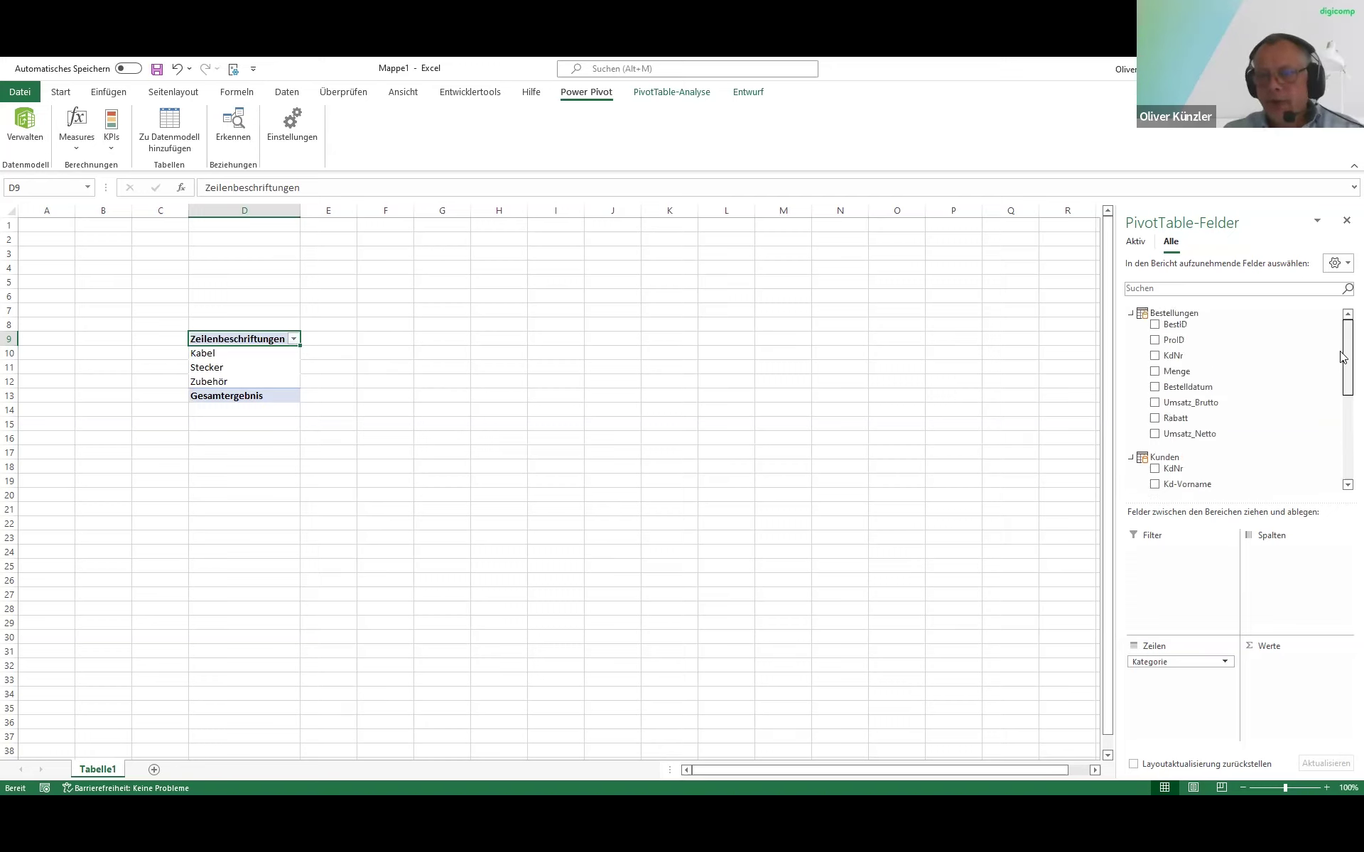
drag(1179, 369, 1283, 682)
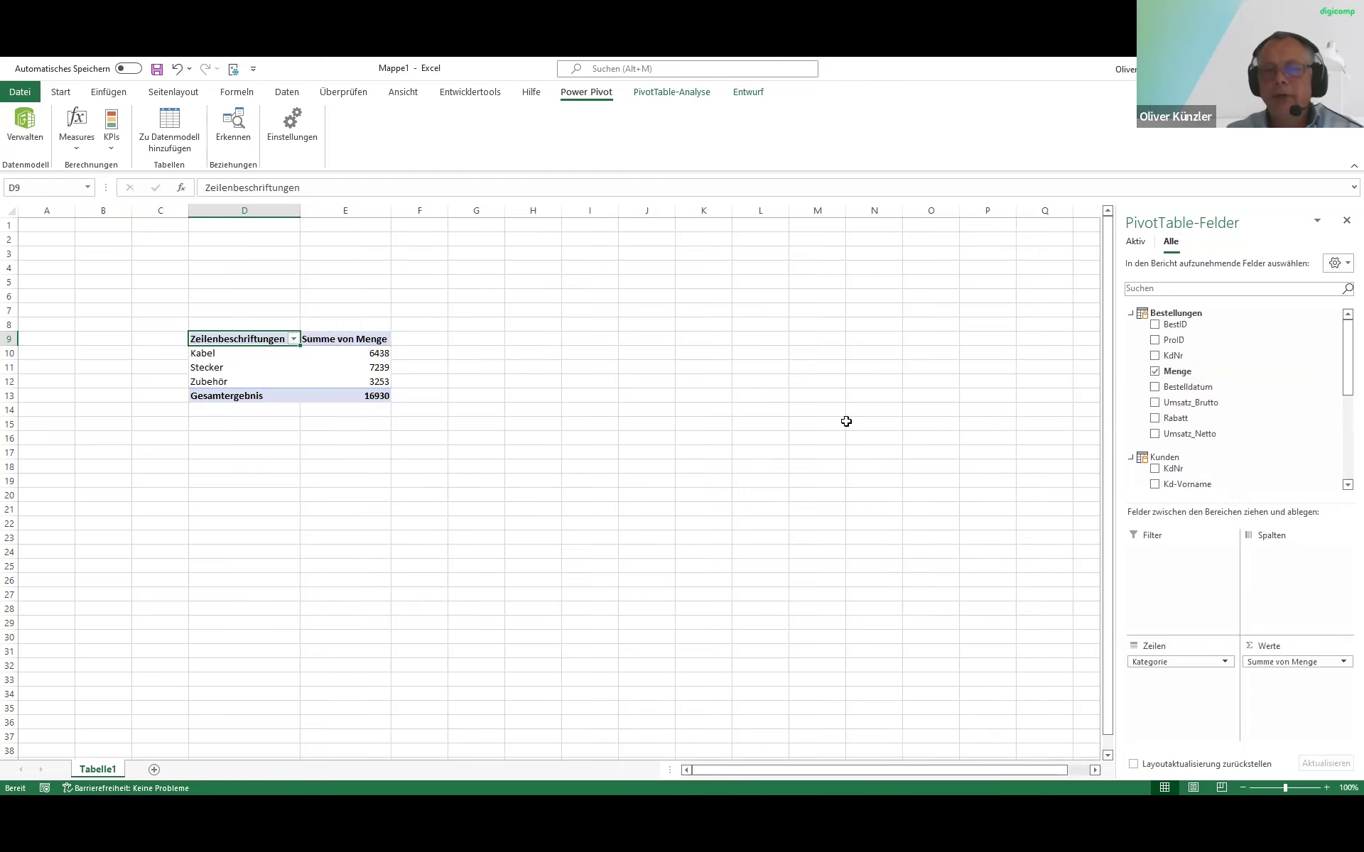
drag(1222, 434, 1311, 689)
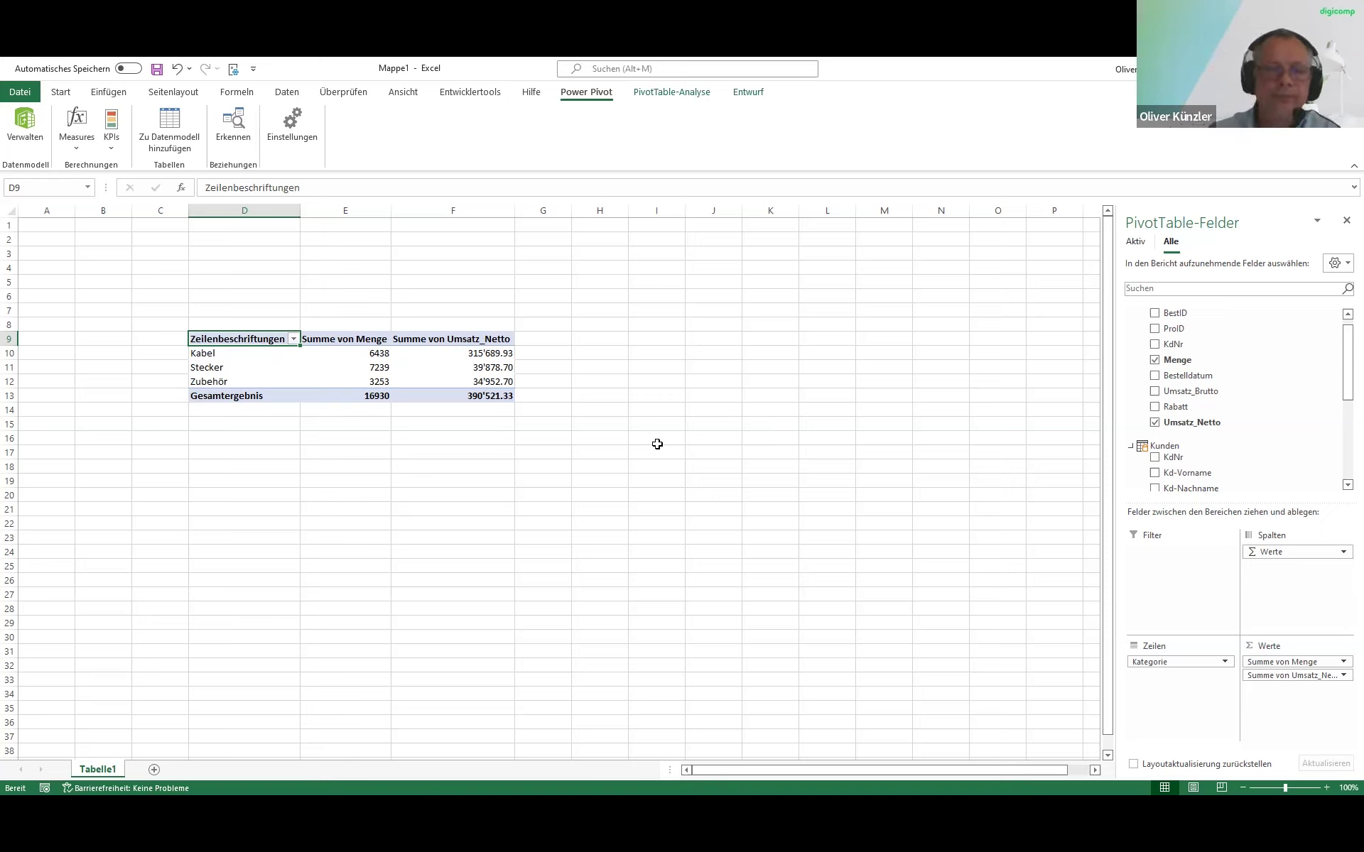
click(350, 366)
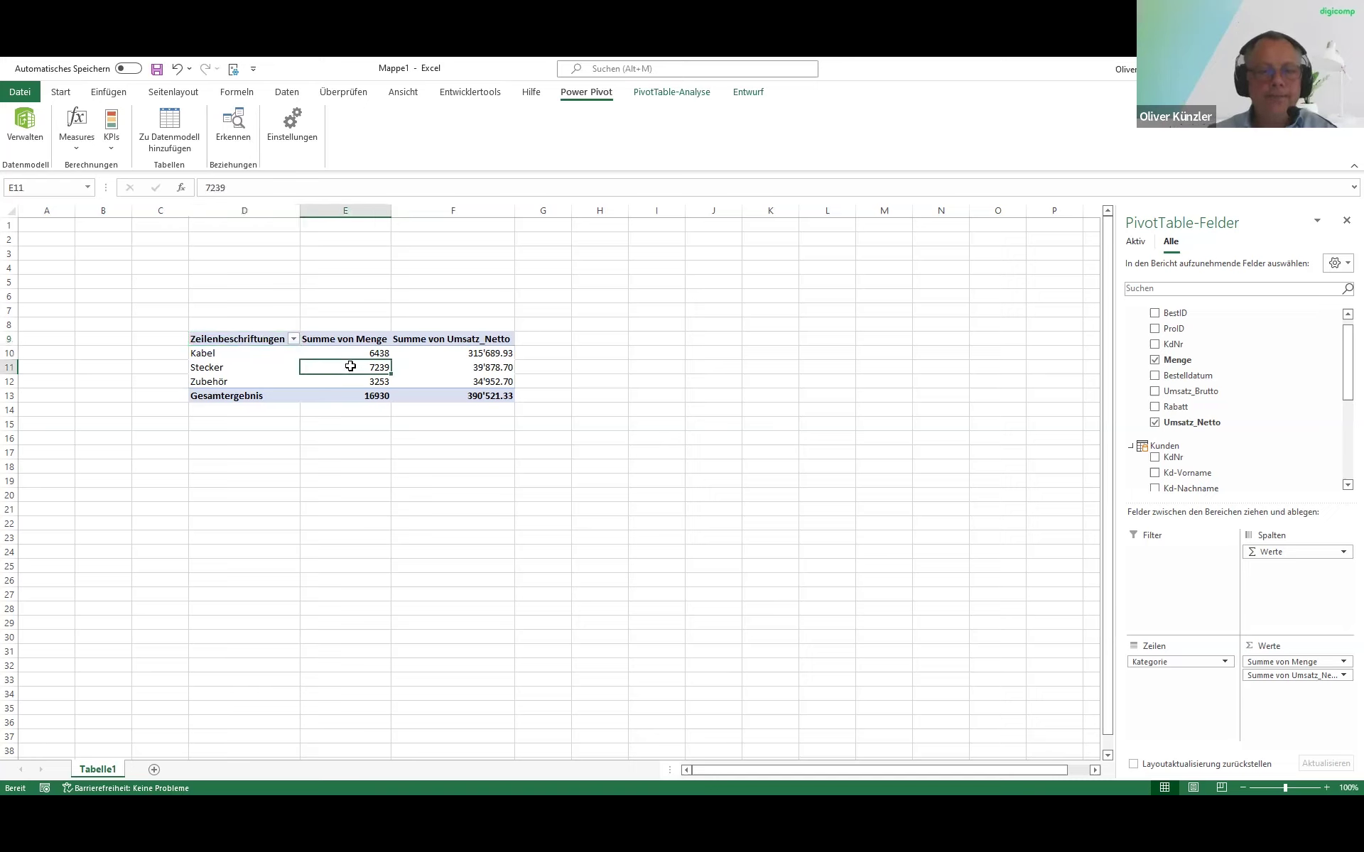
Save the workbook as Total in the Power Pivot folder on the Desktop
click(157, 69)
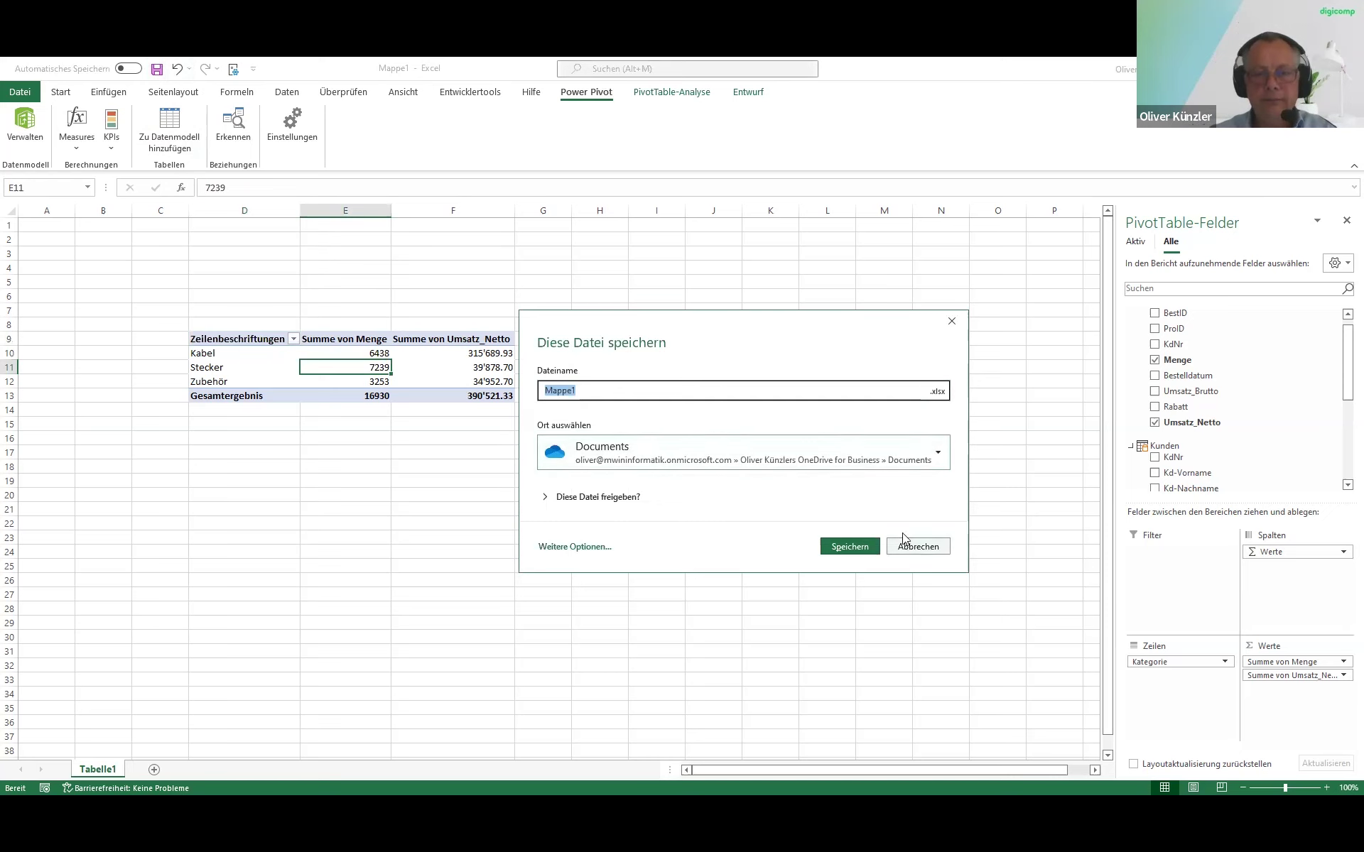
key(Escape)
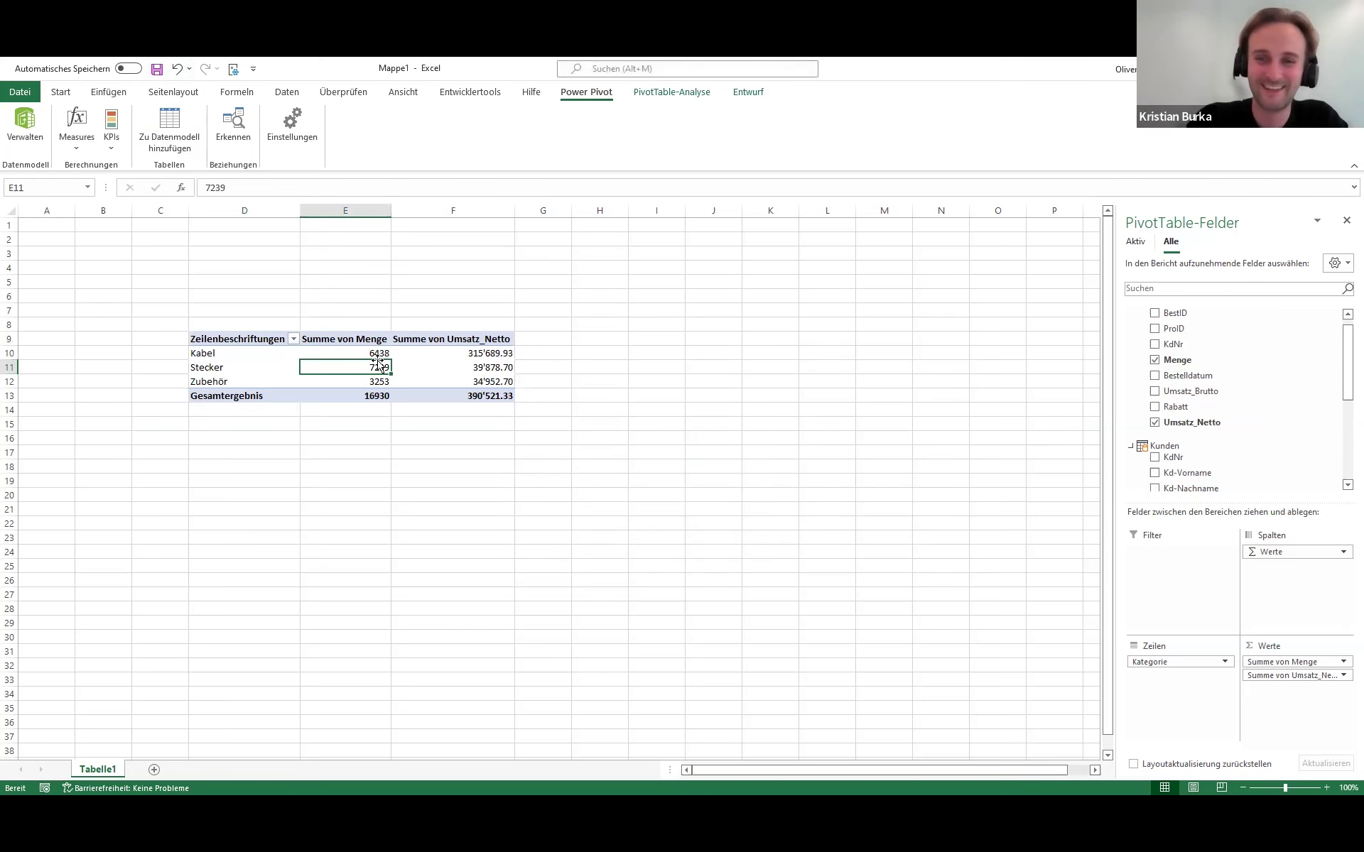
key(F12)
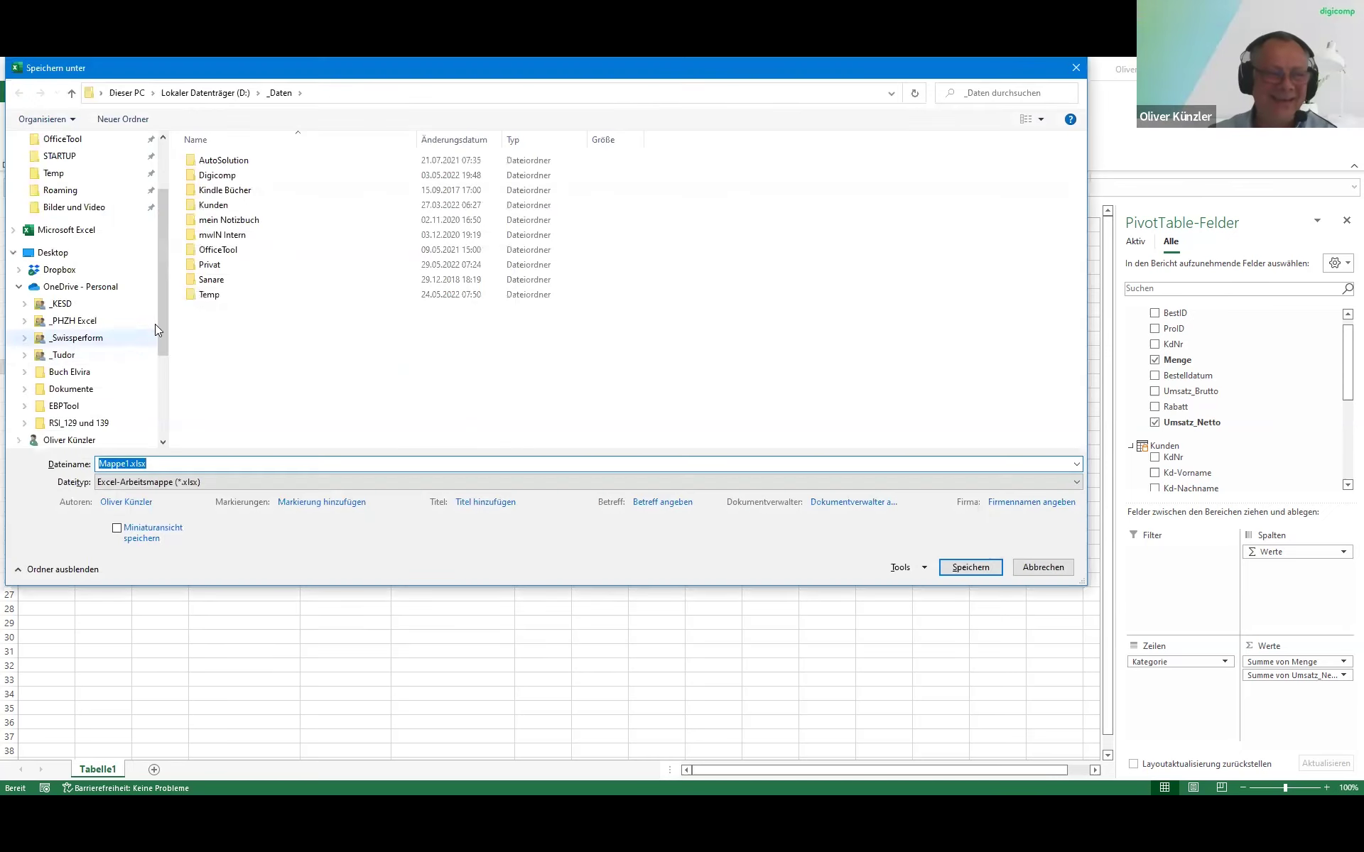
scroll(107, 298, up, 2)
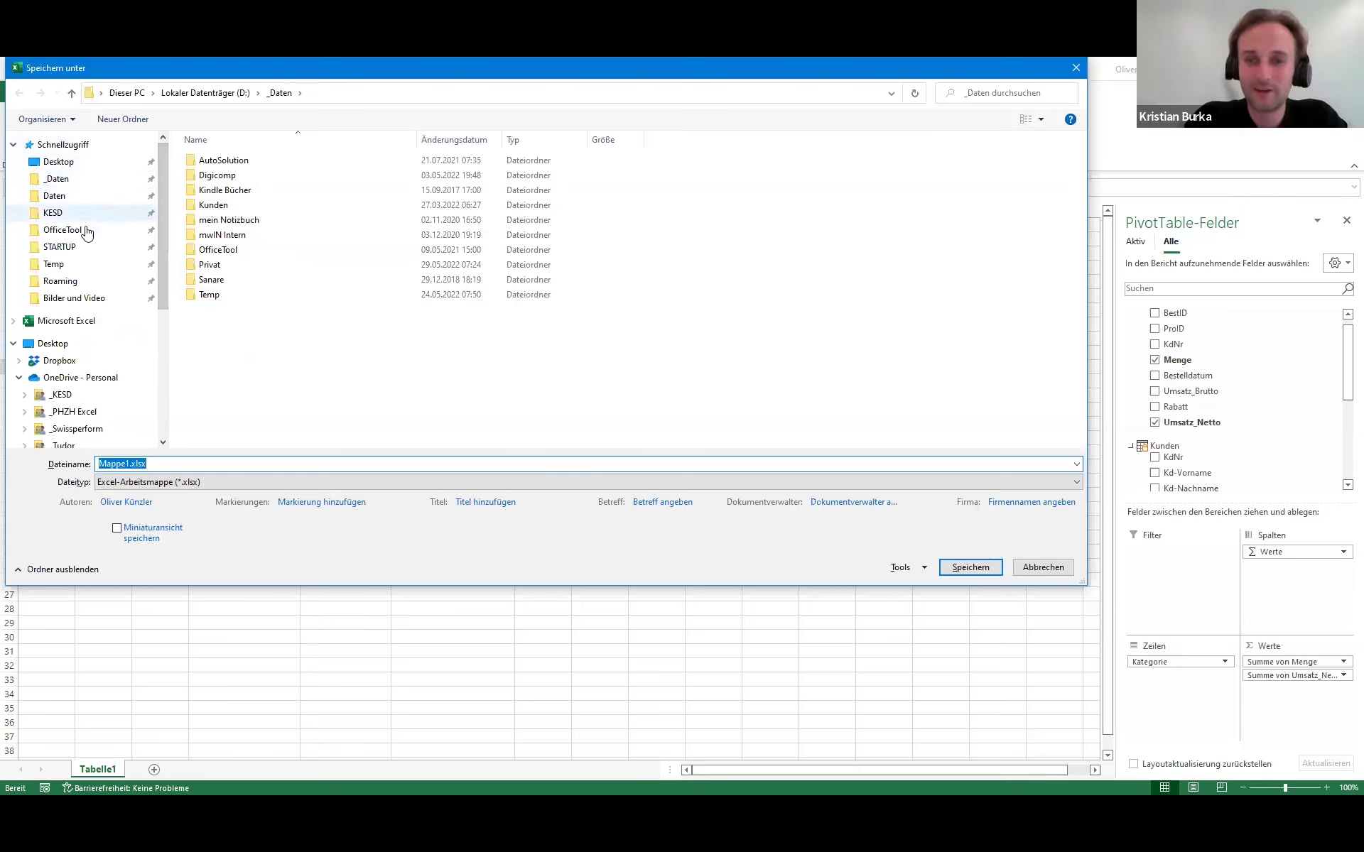
click(142, 162)
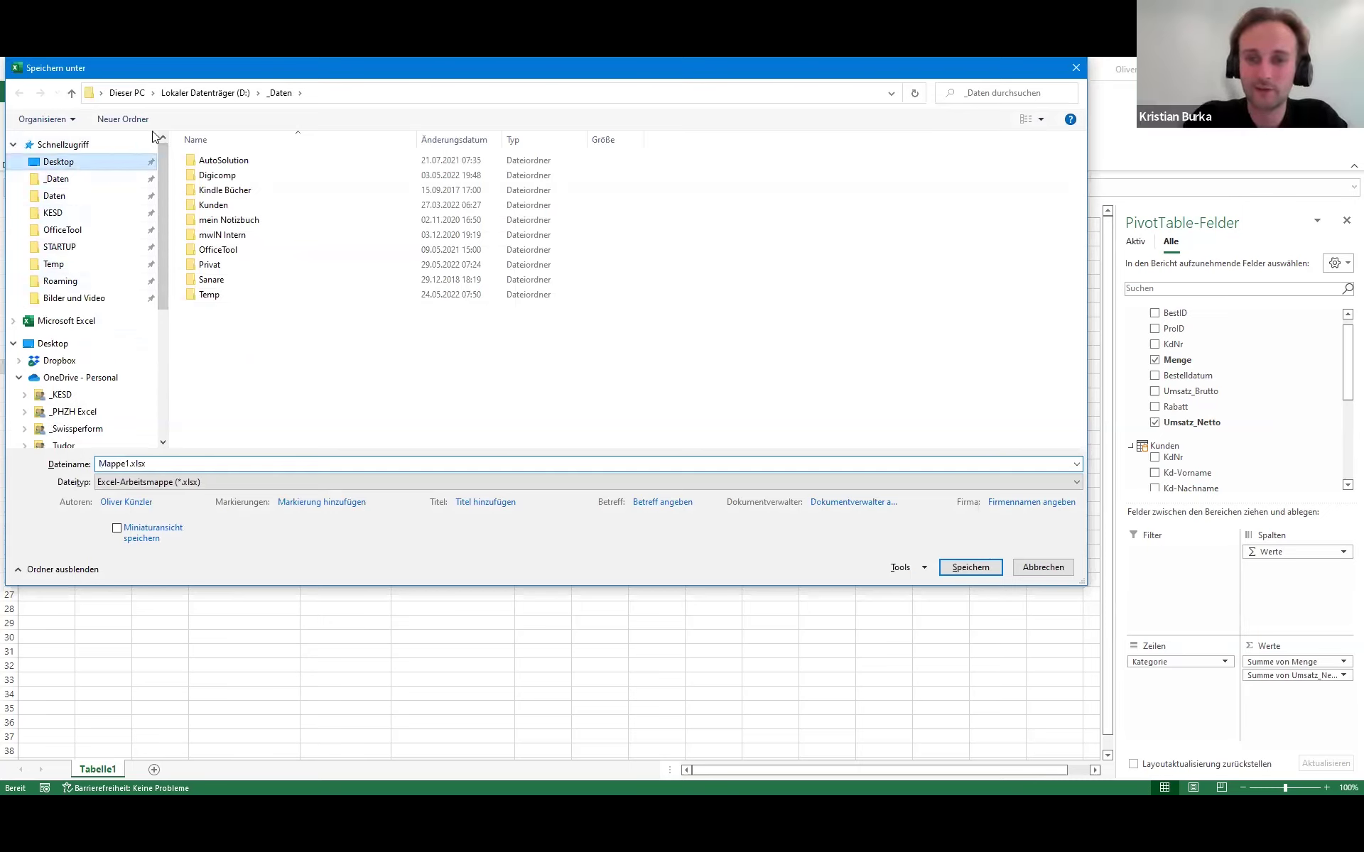
double_click(223, 159)
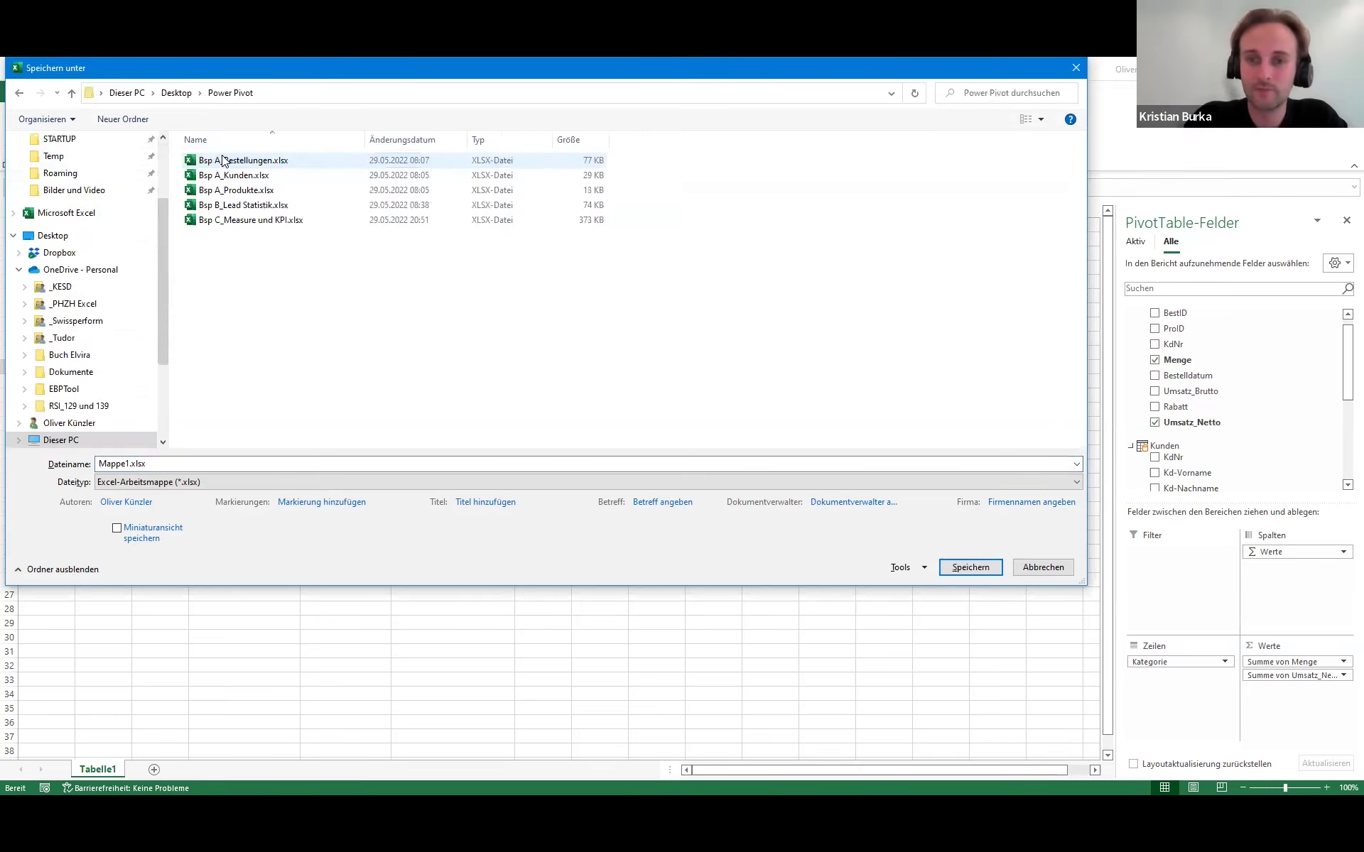
click(185, 463)
double_click(184, 463)
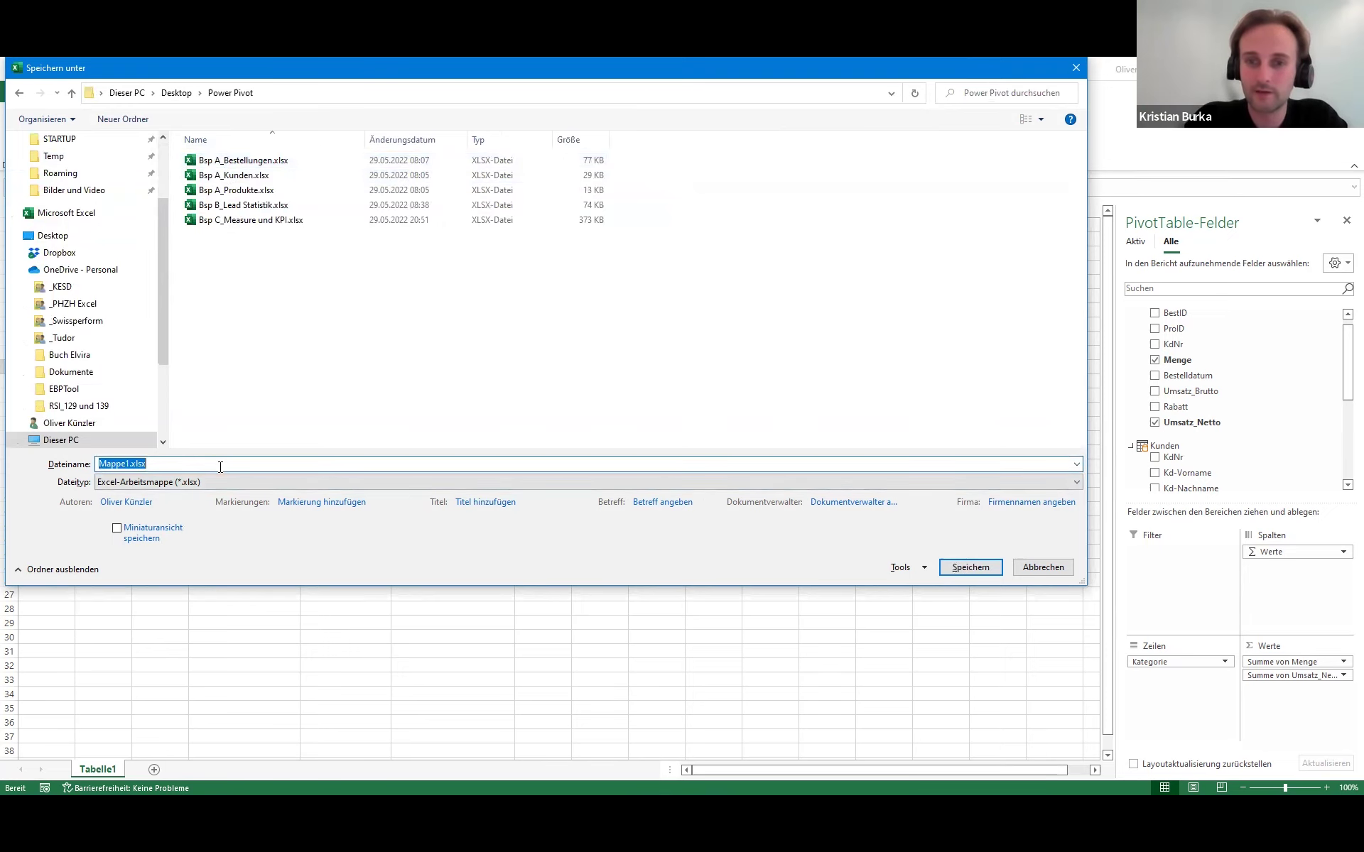
text(Total)
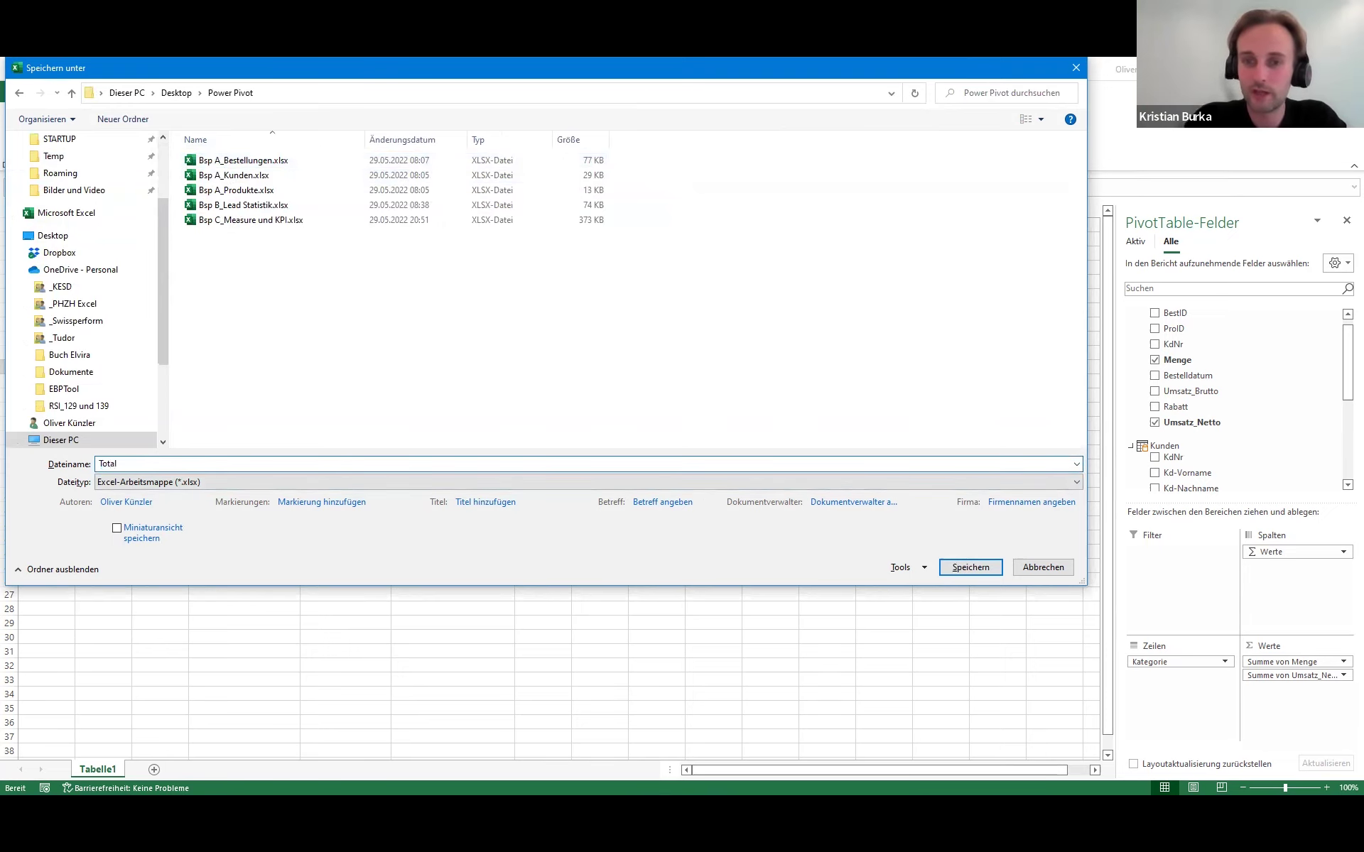
key(Return)
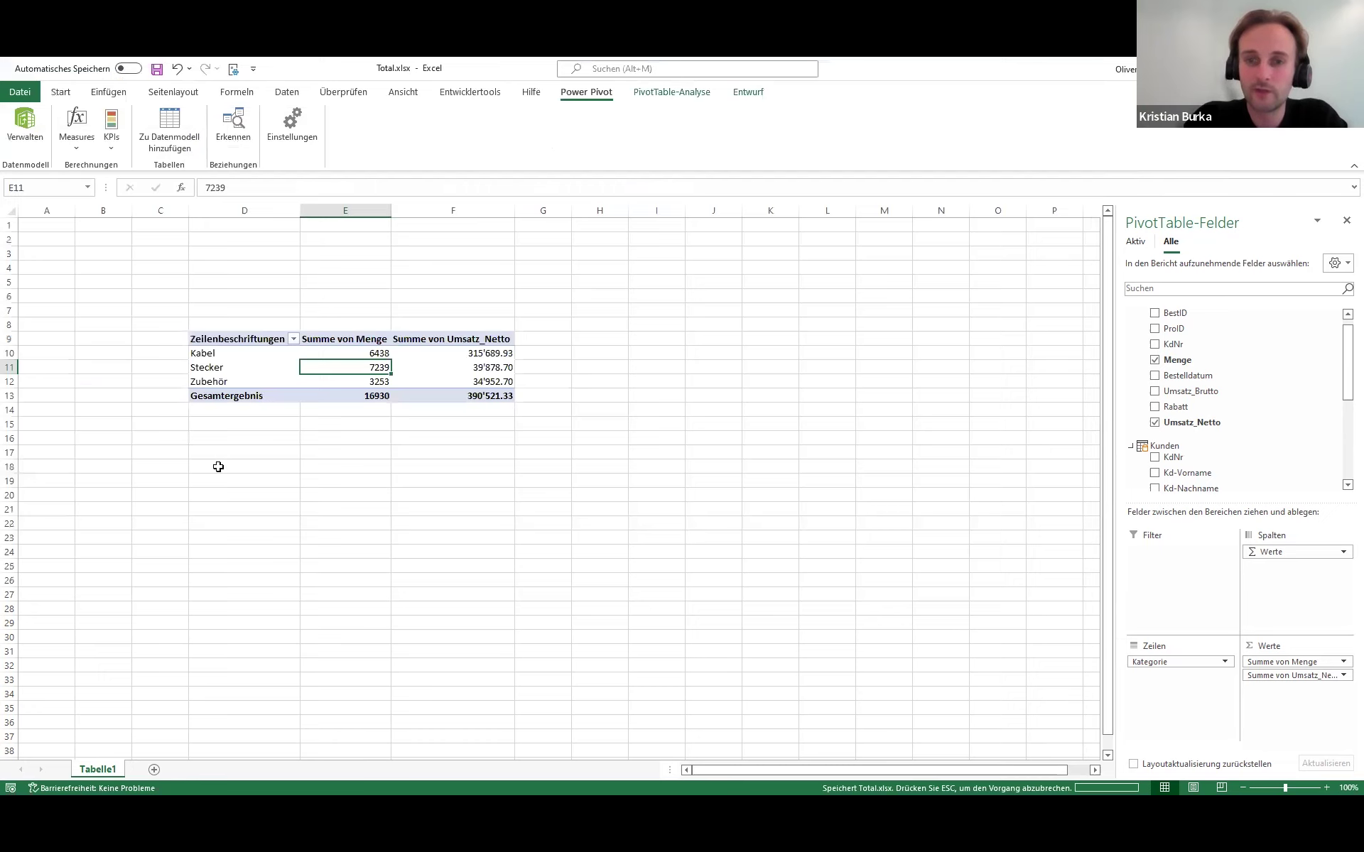
click(623, 486)
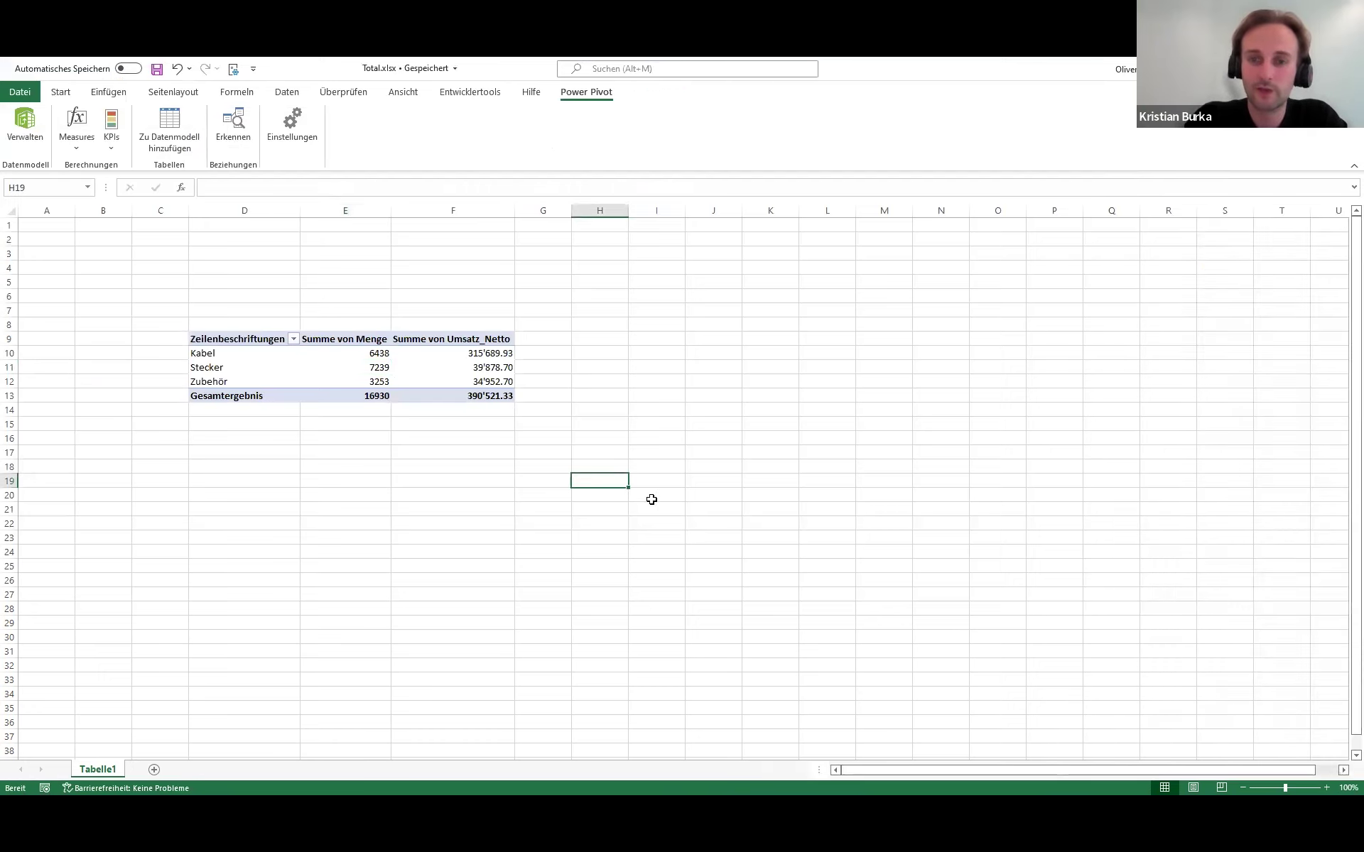
click(429, 436)
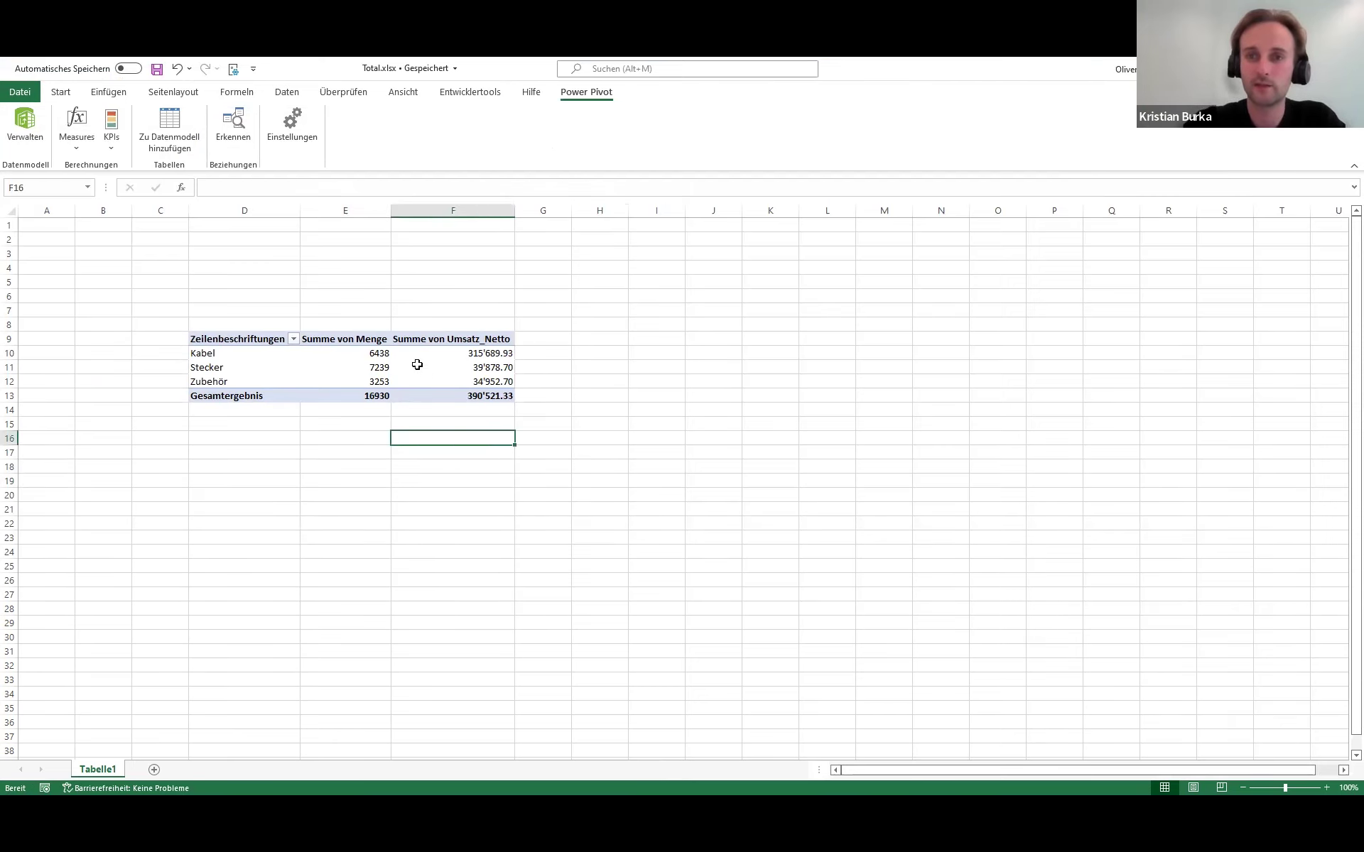
click(424, 369)
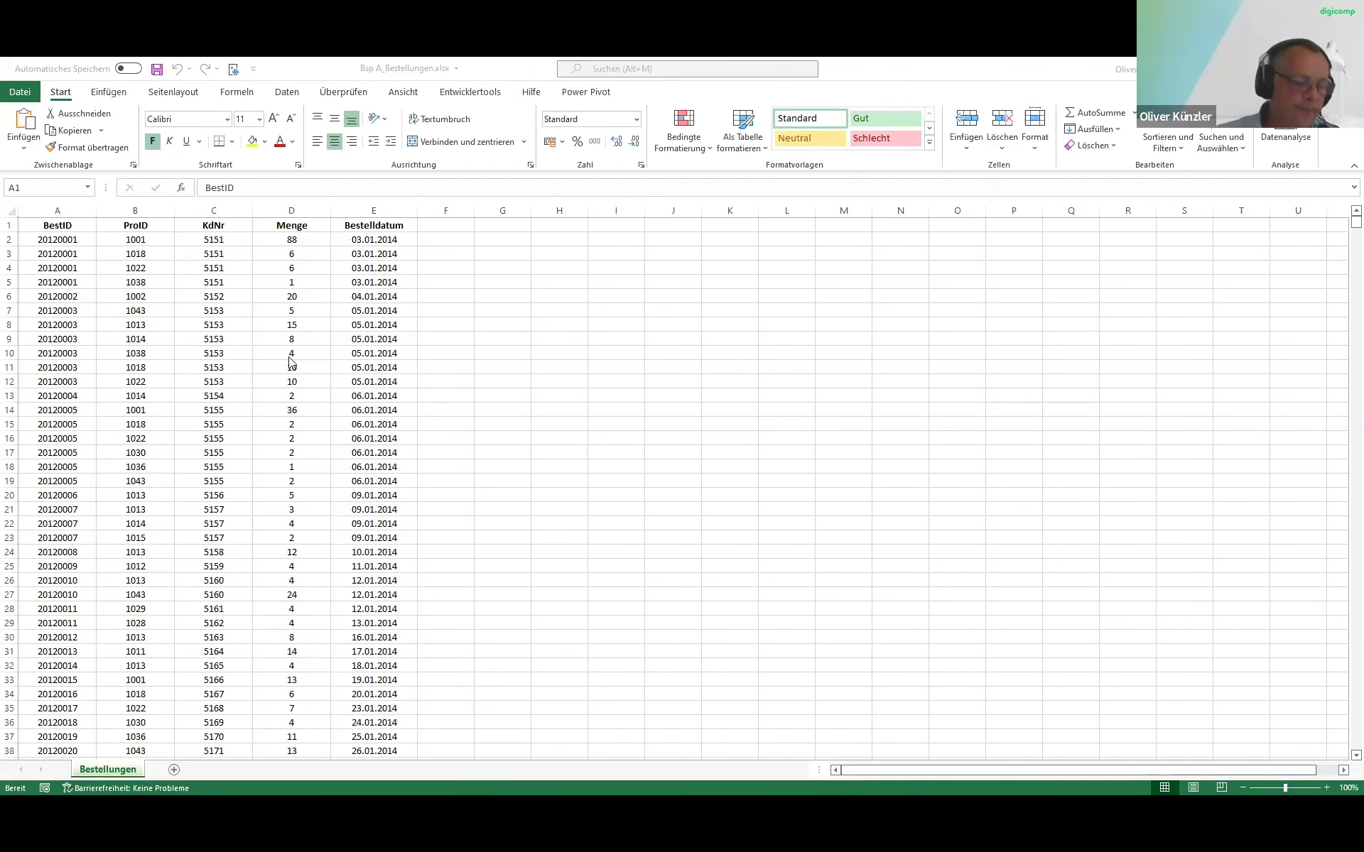
Highlight the order record in row 27, columns A to F, in the Bsp A_Bestellungen.xlsx source workbook
click(46, 597)
drag(91, 597, 420, 596)
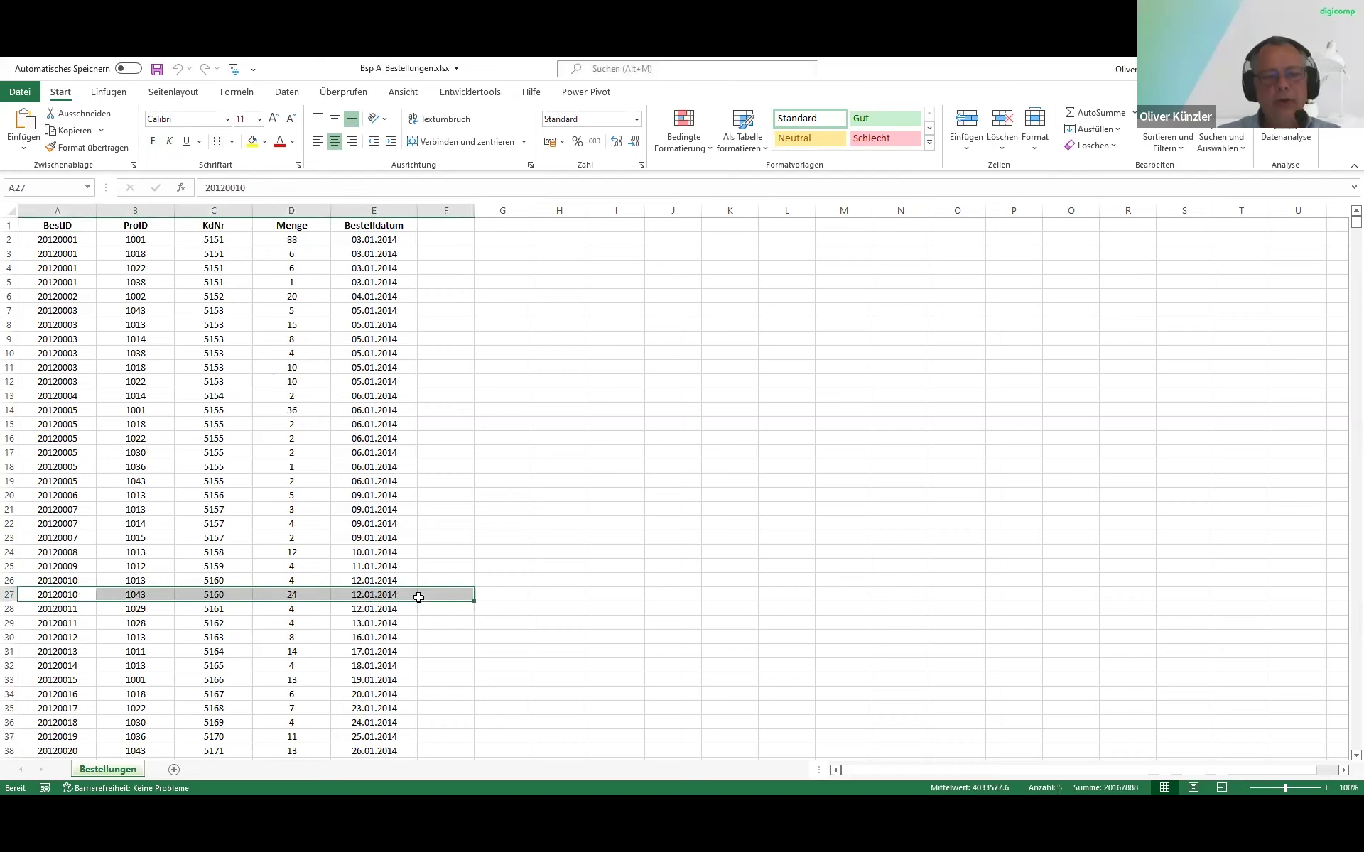
Set the Menge of the order in row 27 of the Bestellungen sheet to 24000
click(314, 595)
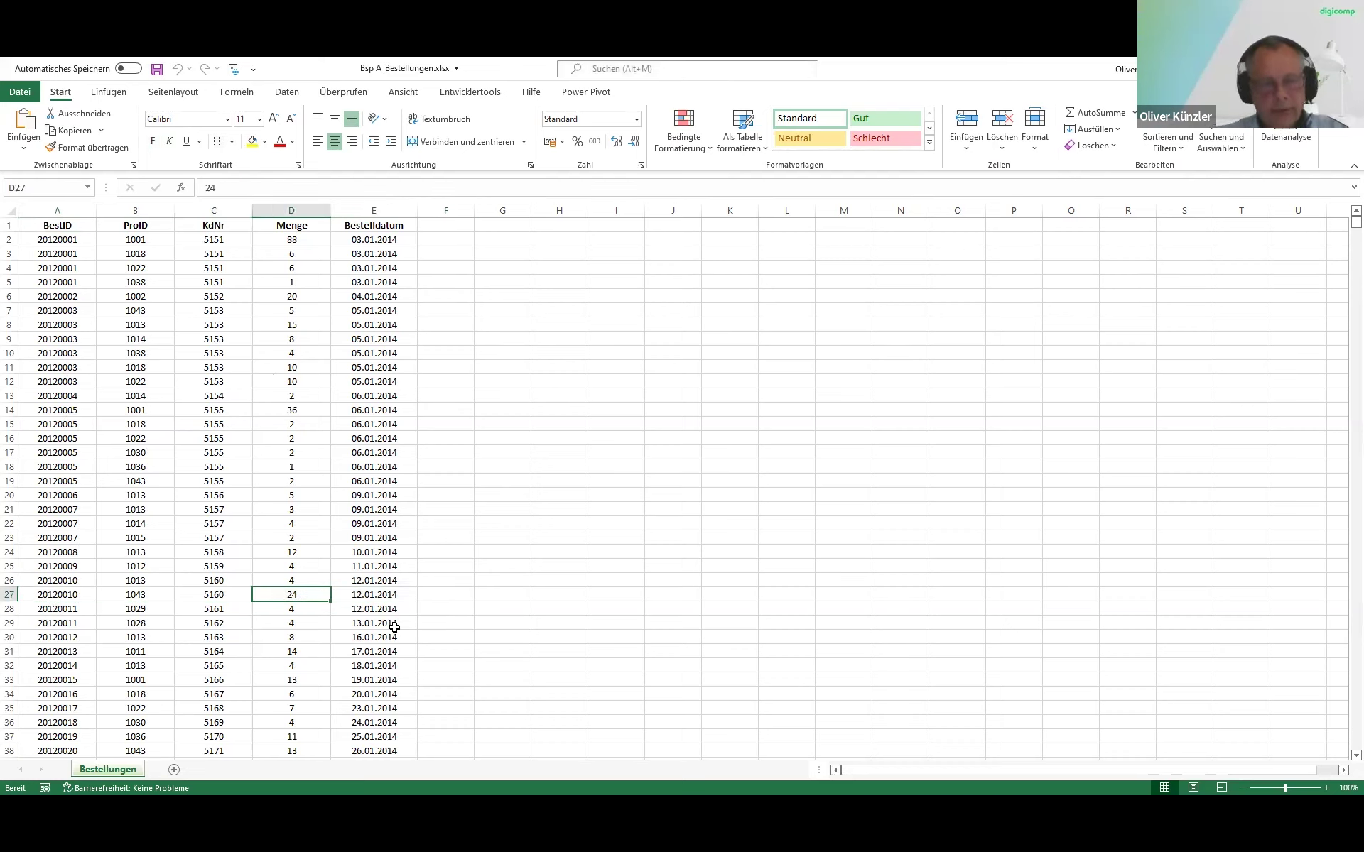
key(F2)
text(000)
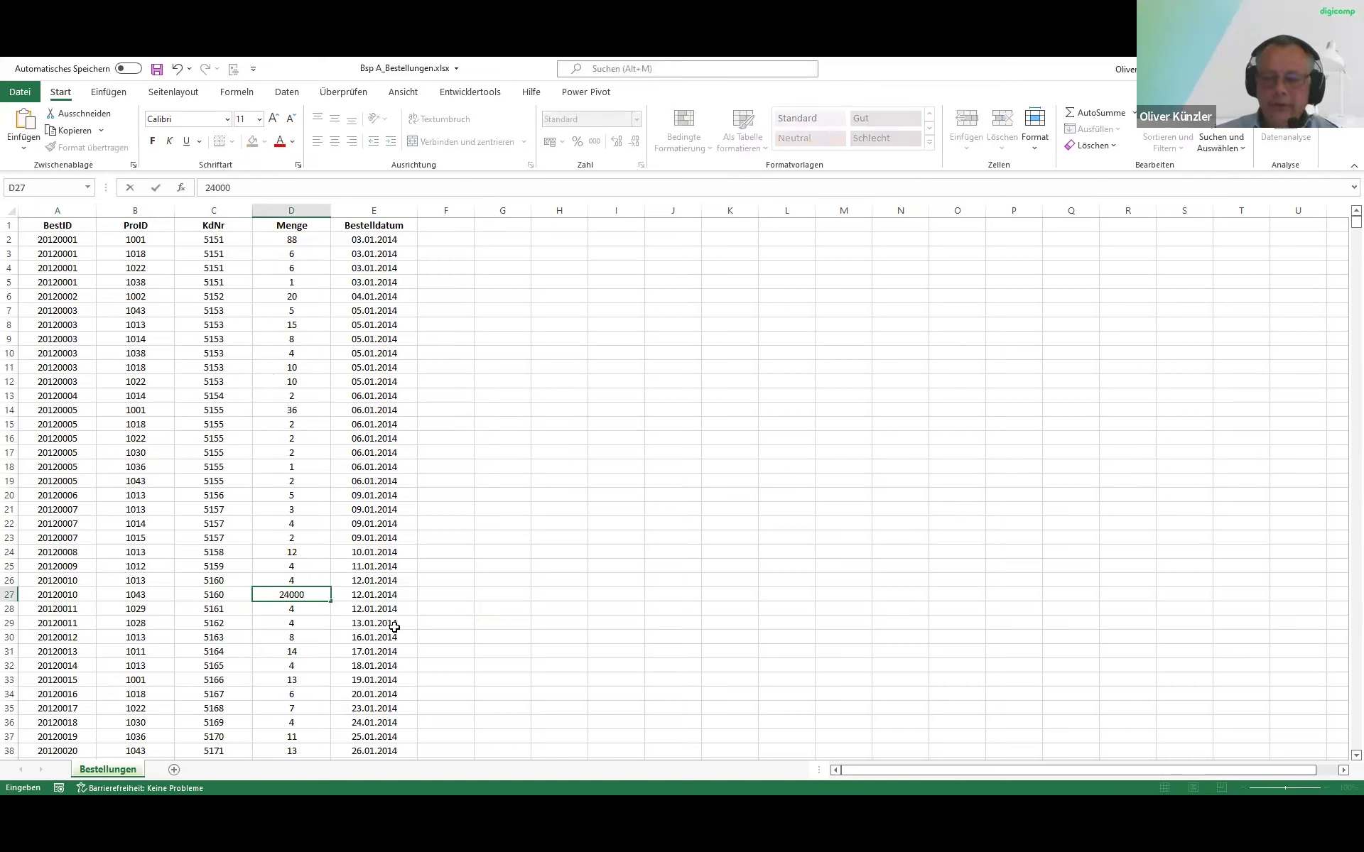
key(Return)
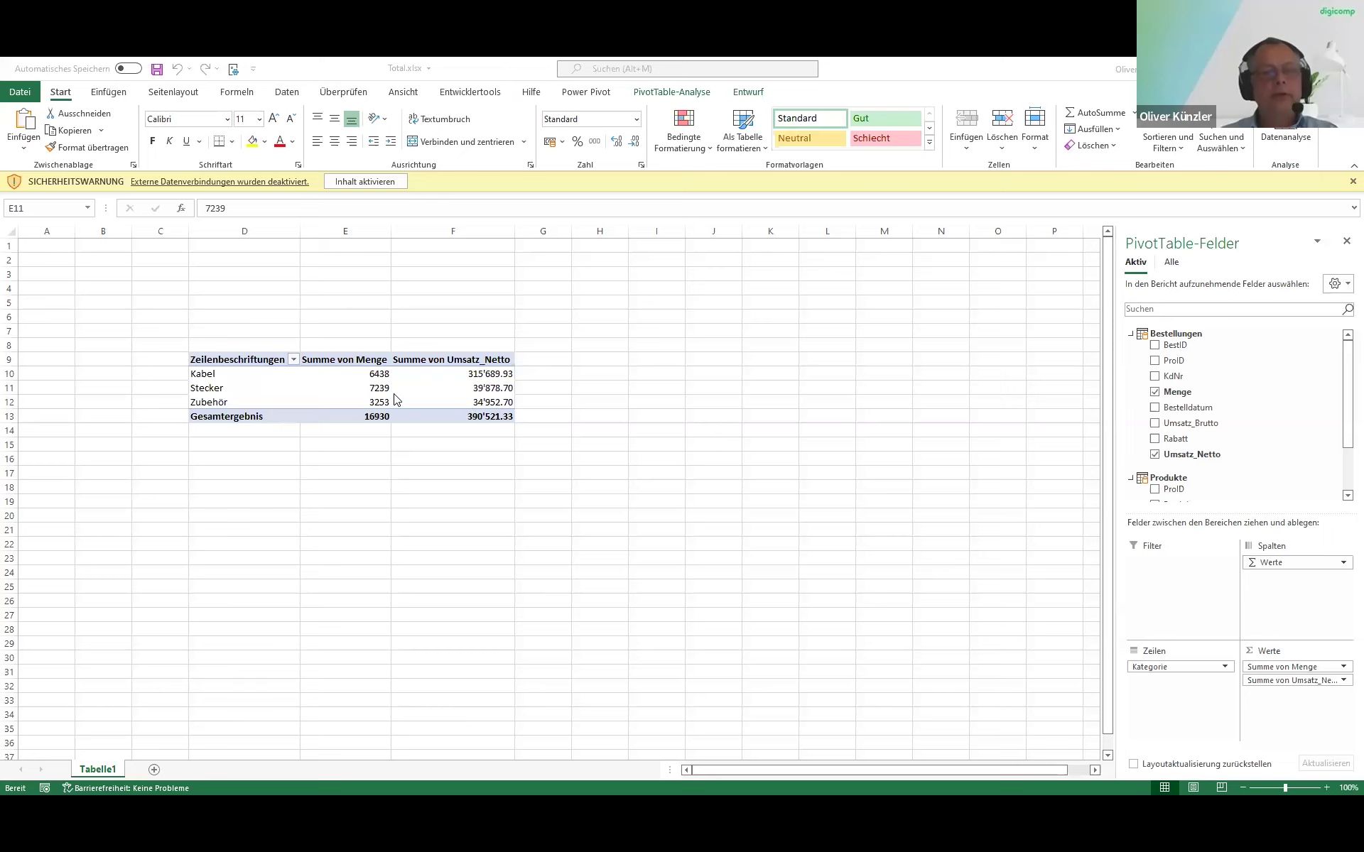
In the Total.xlsx workbook, enable the external data connections so the PivotTable refreshes, and select the Menge sum for Zubehör
click(391, 389)
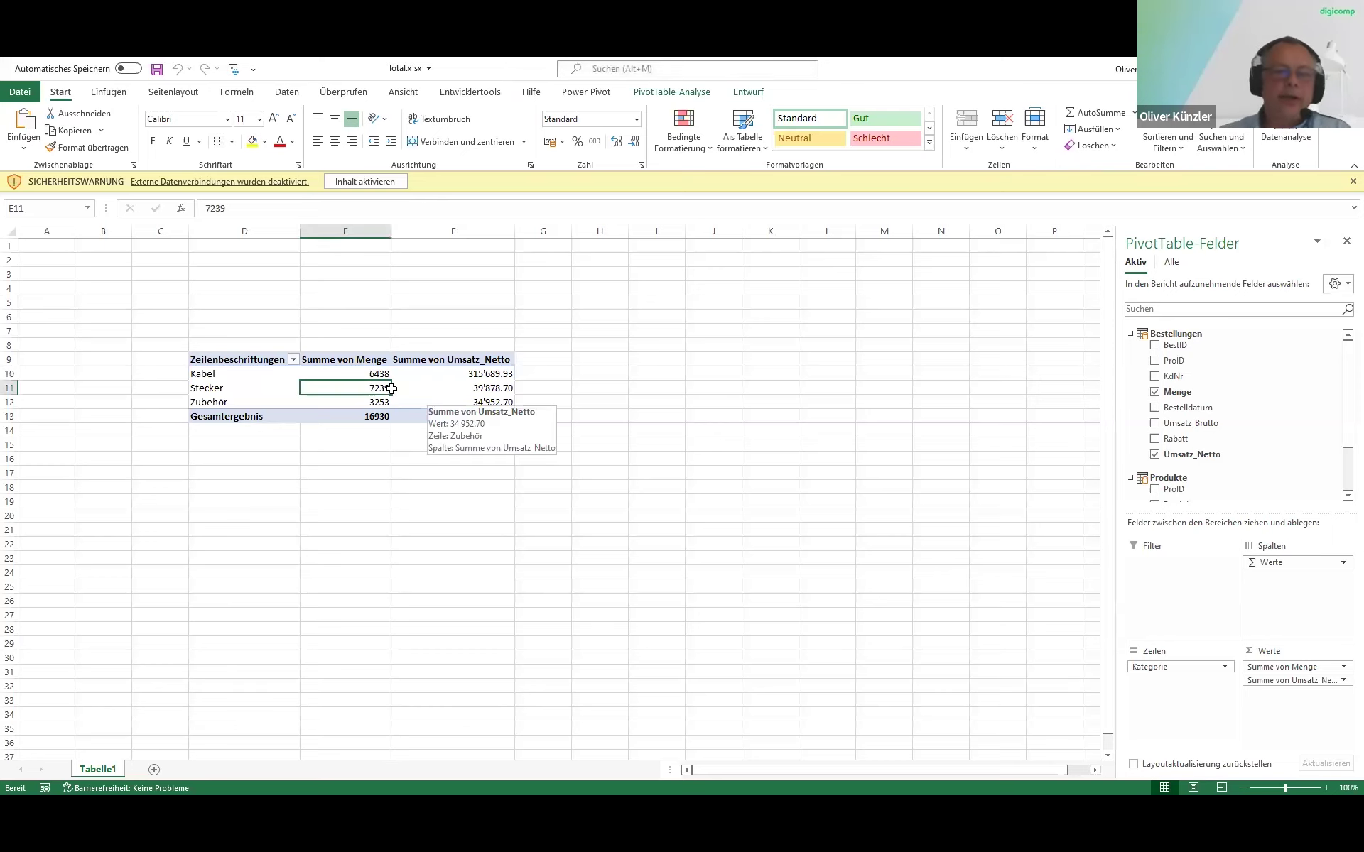
click(365, 182)
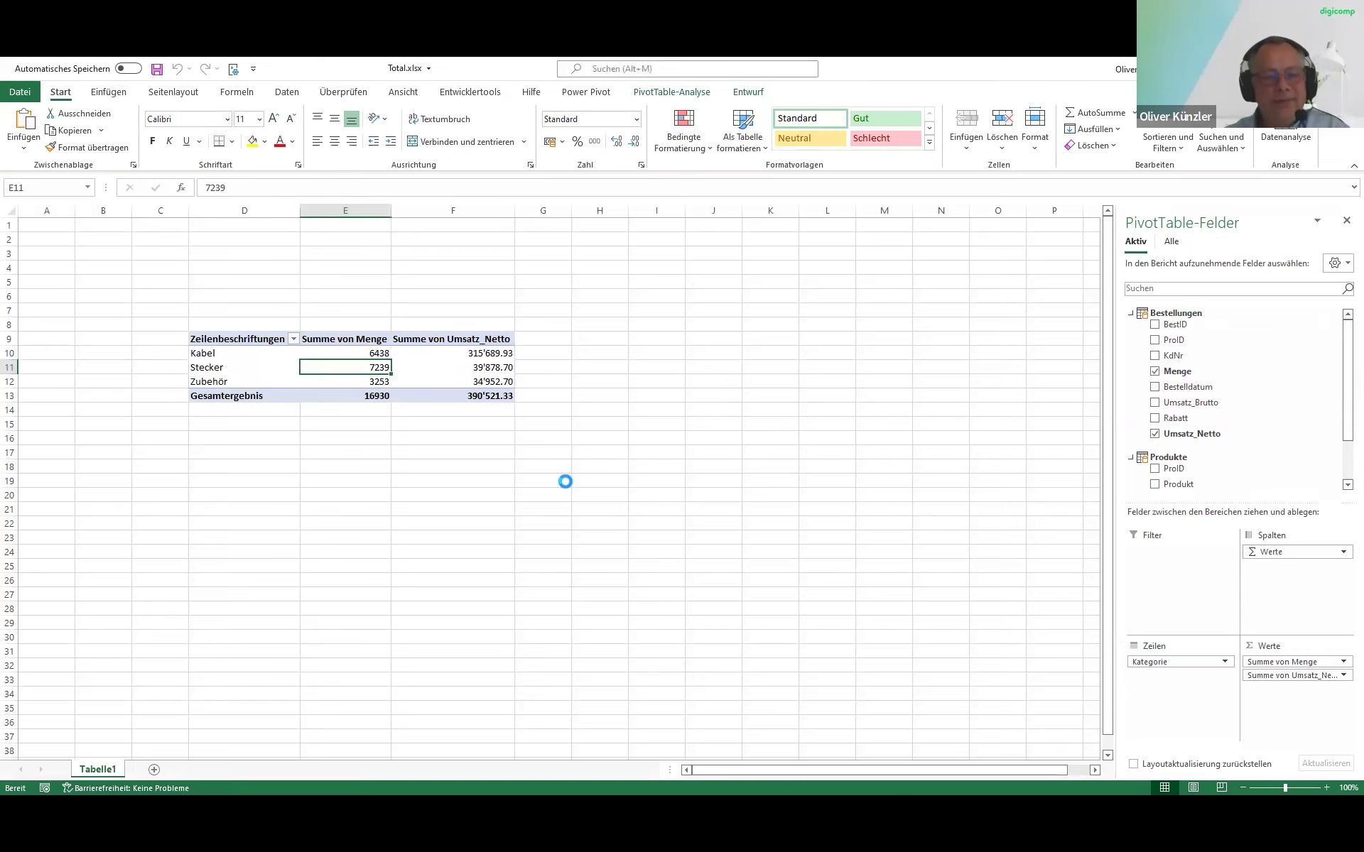
click(364, 381)
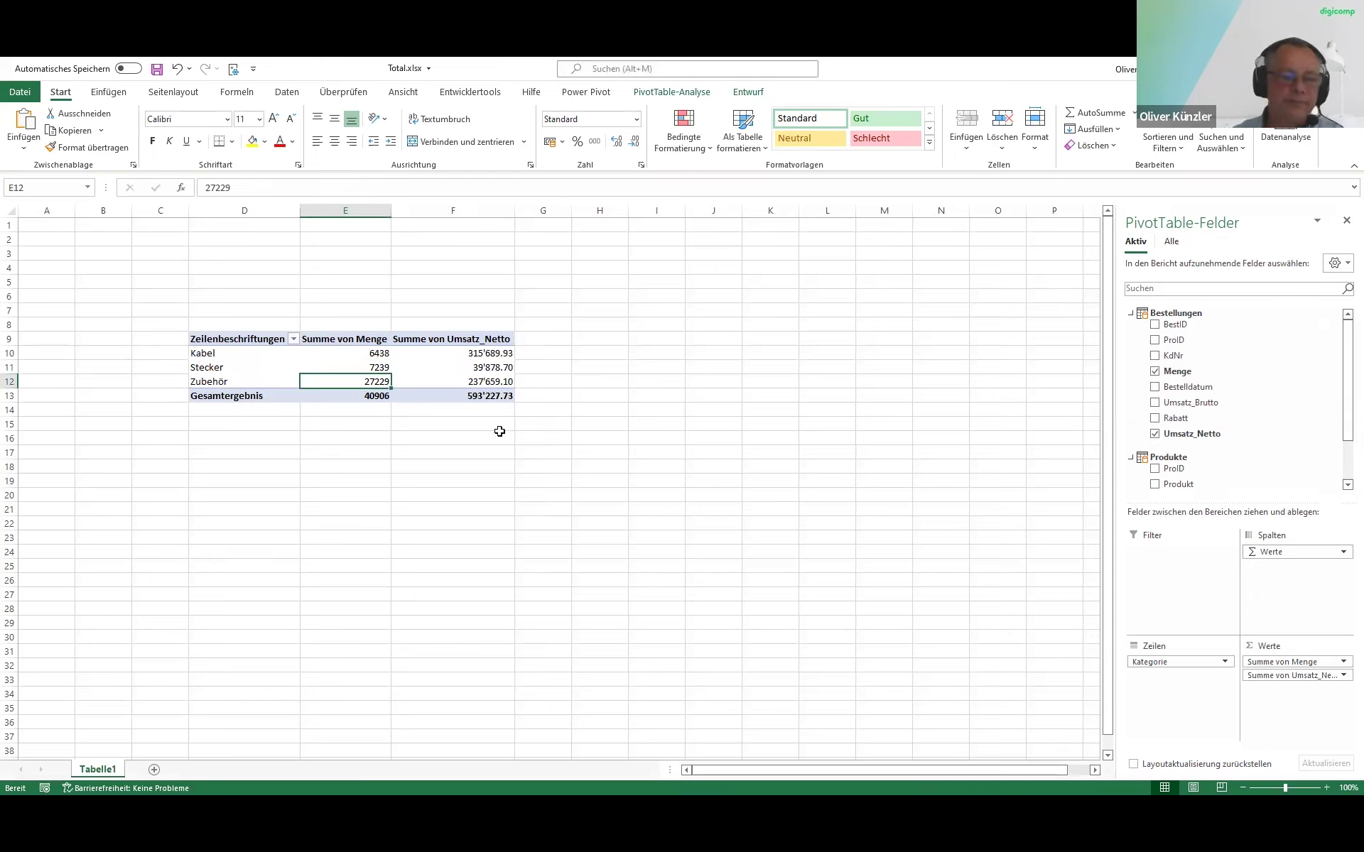
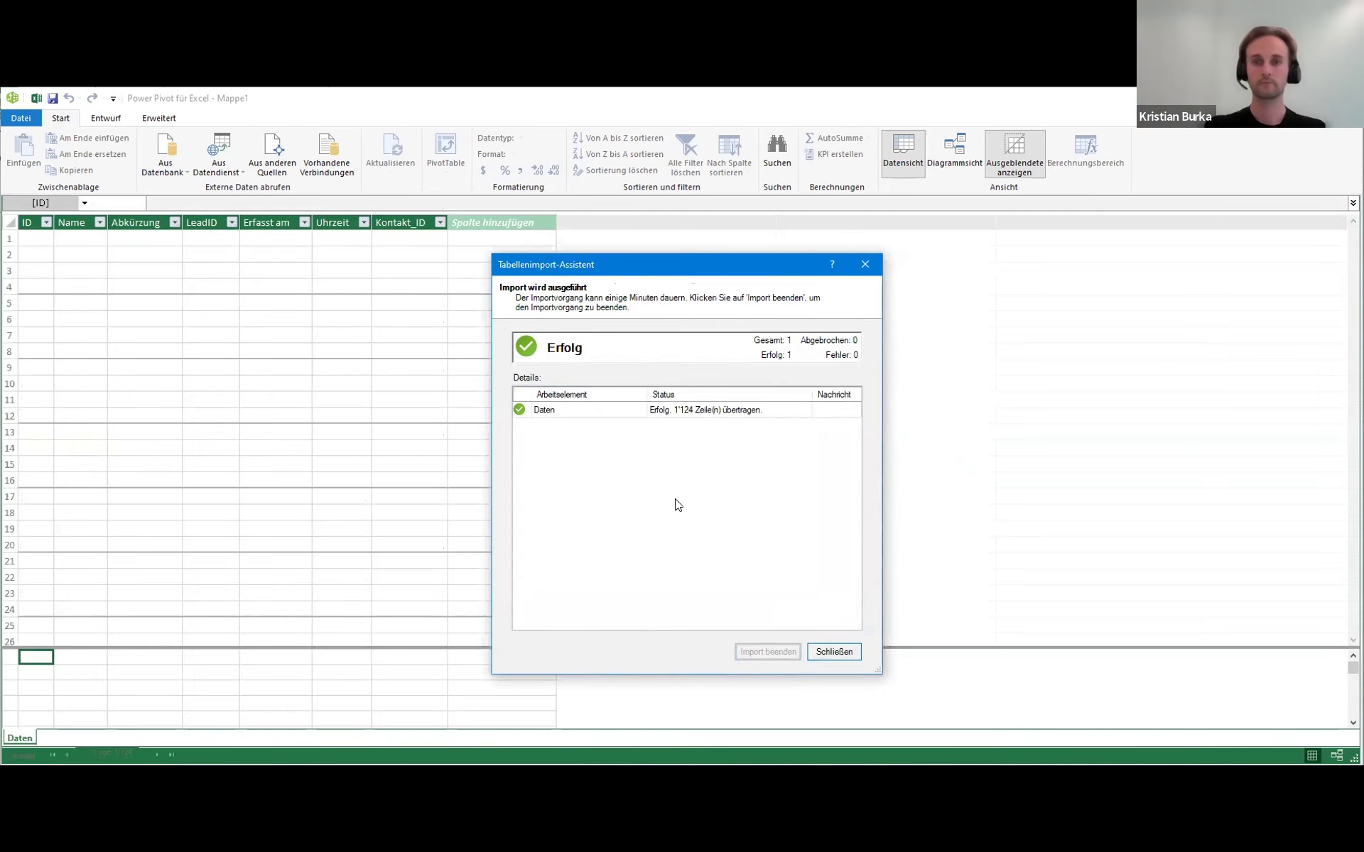
Close the finished Daten import and start a text file import with Bsp B_Stammdaten.txt from the Power Pivot folder as the source
key(Return)
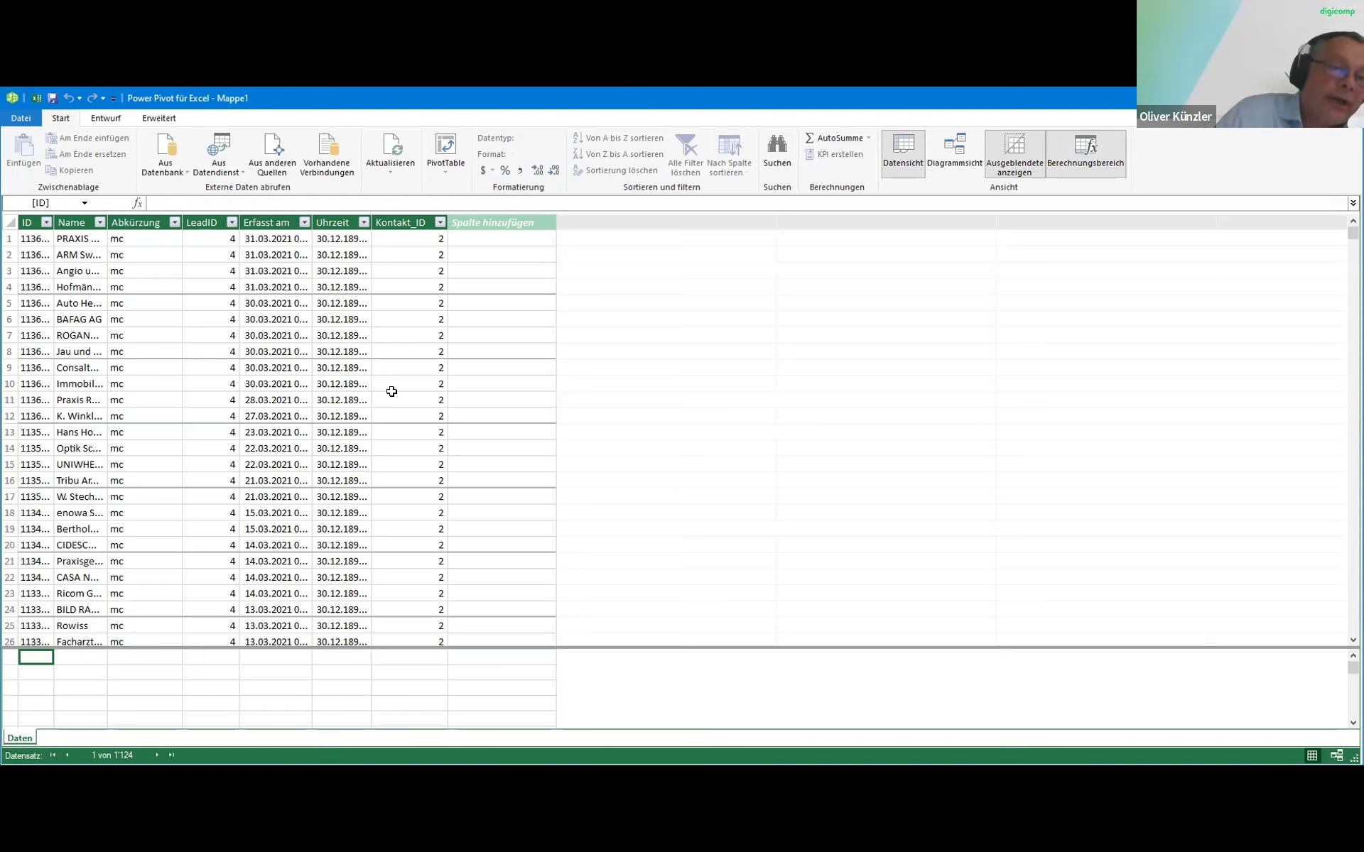
click(275, 174)
drag(855, 463, 848, 637)
click(682, 617)
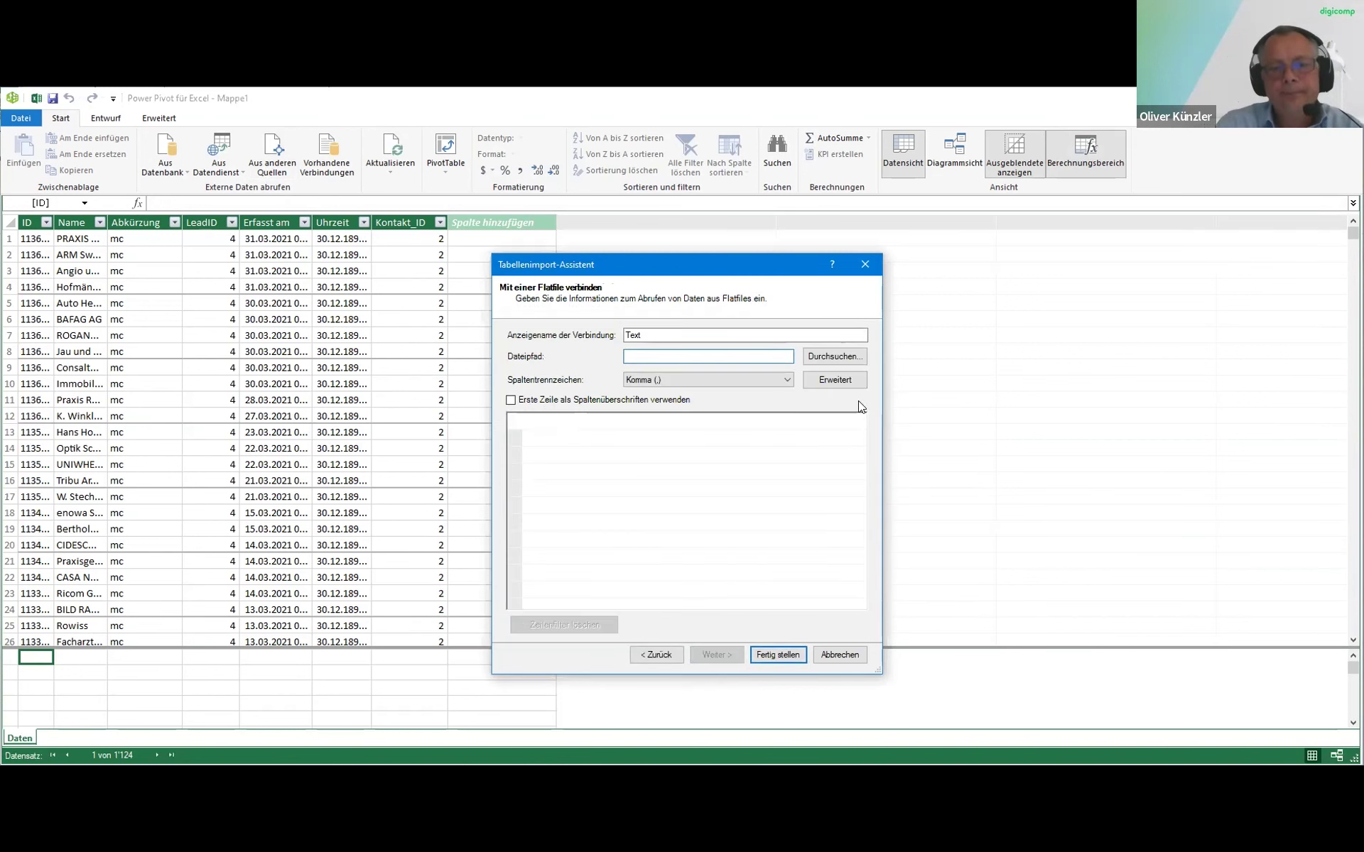
click(829, 356)
click(616, 388)
double_click(618, 391)
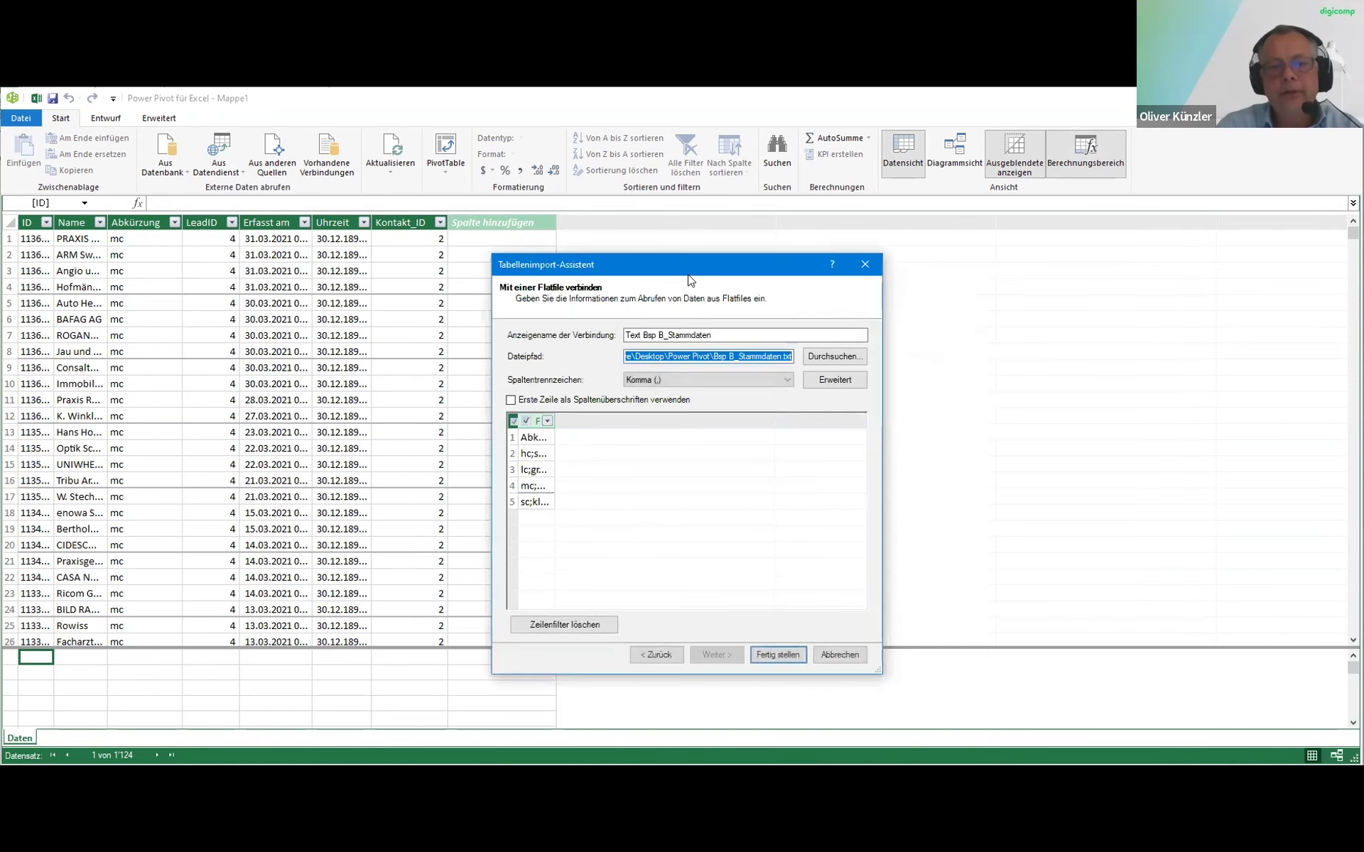
Import Bsp B_Stammdaten with Semikolon (;) as the column separator and the first row used as column headers
drag(681, 265, 483, 146)
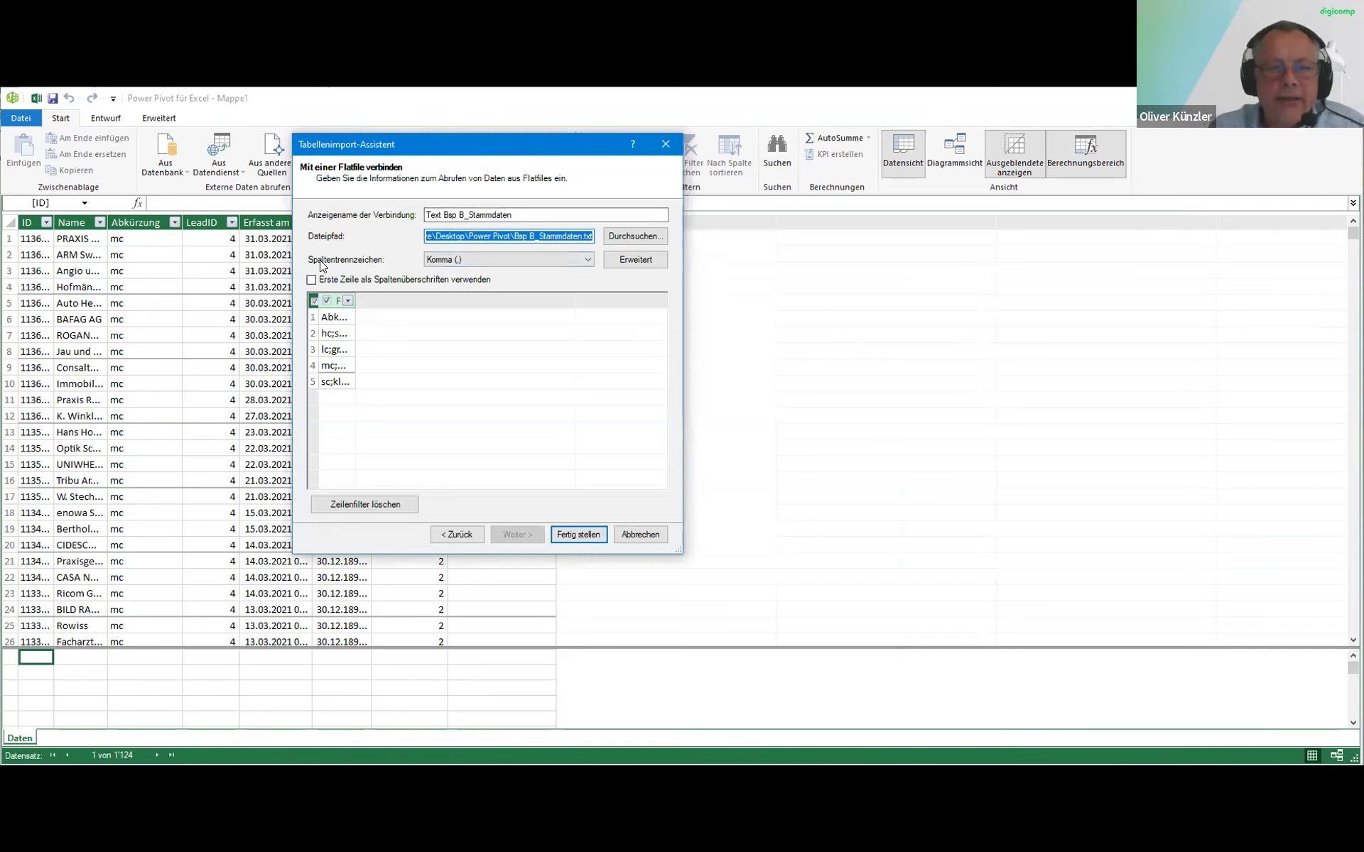
click(449, 262)
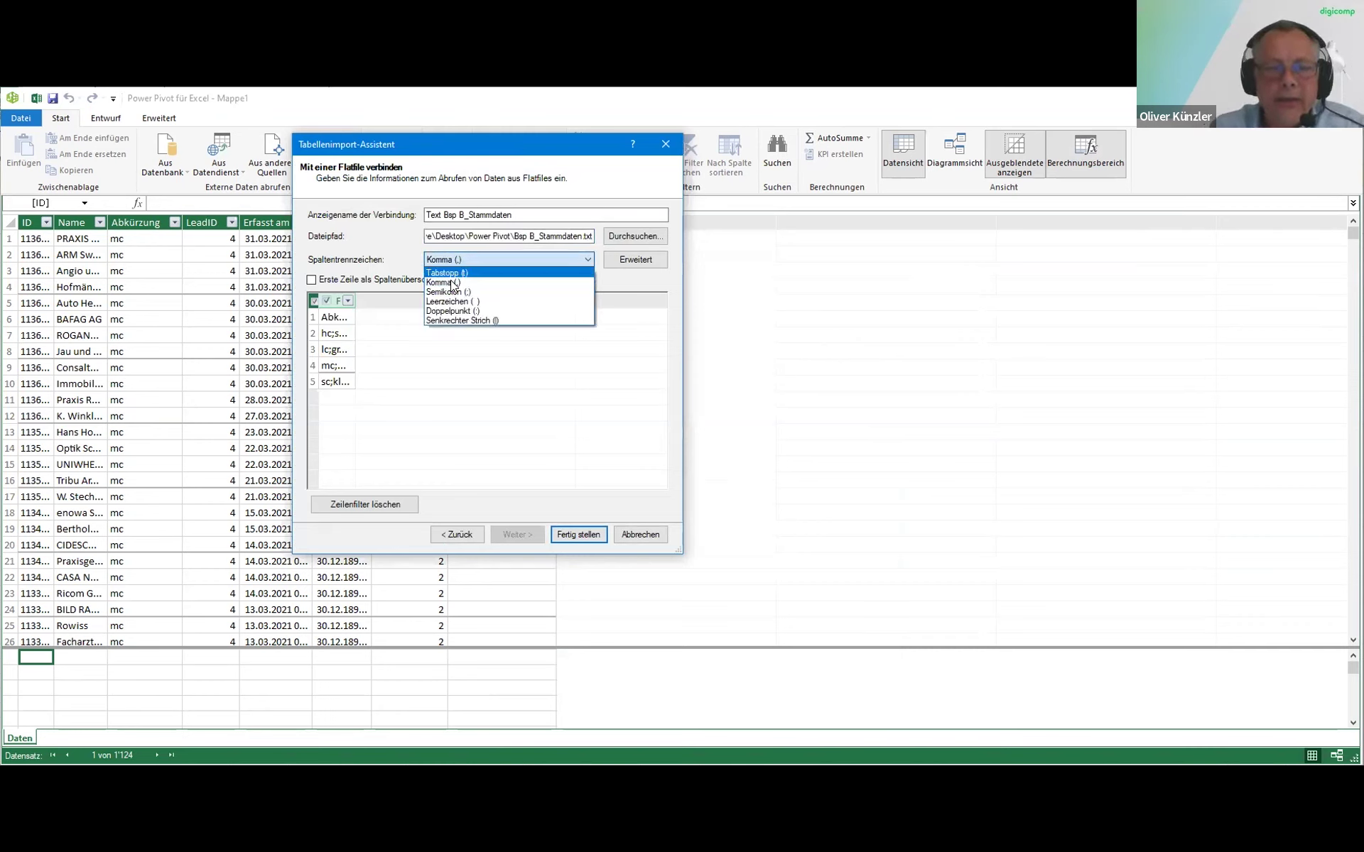
click(455, 293)
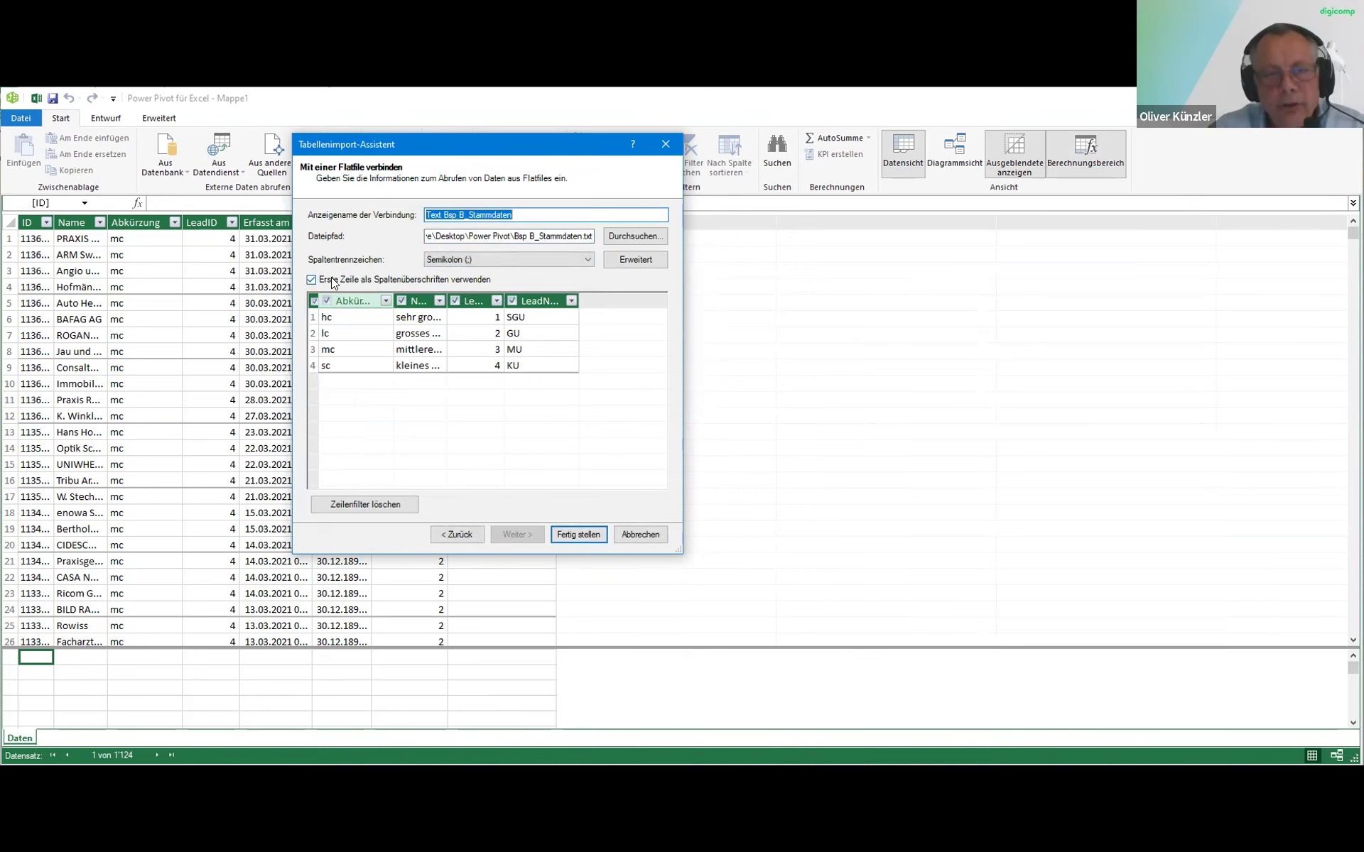
click(587, 536)
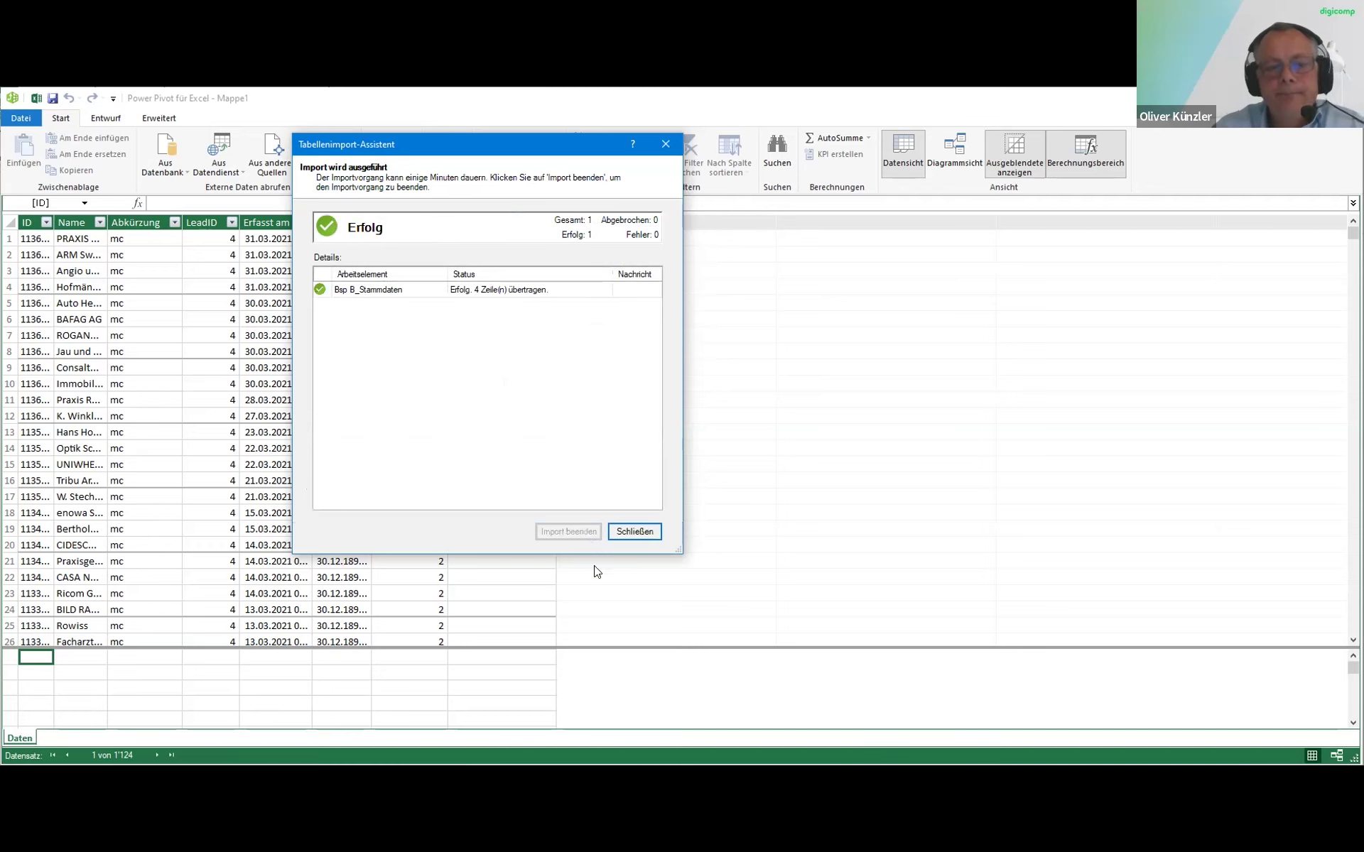
click(634, 531)
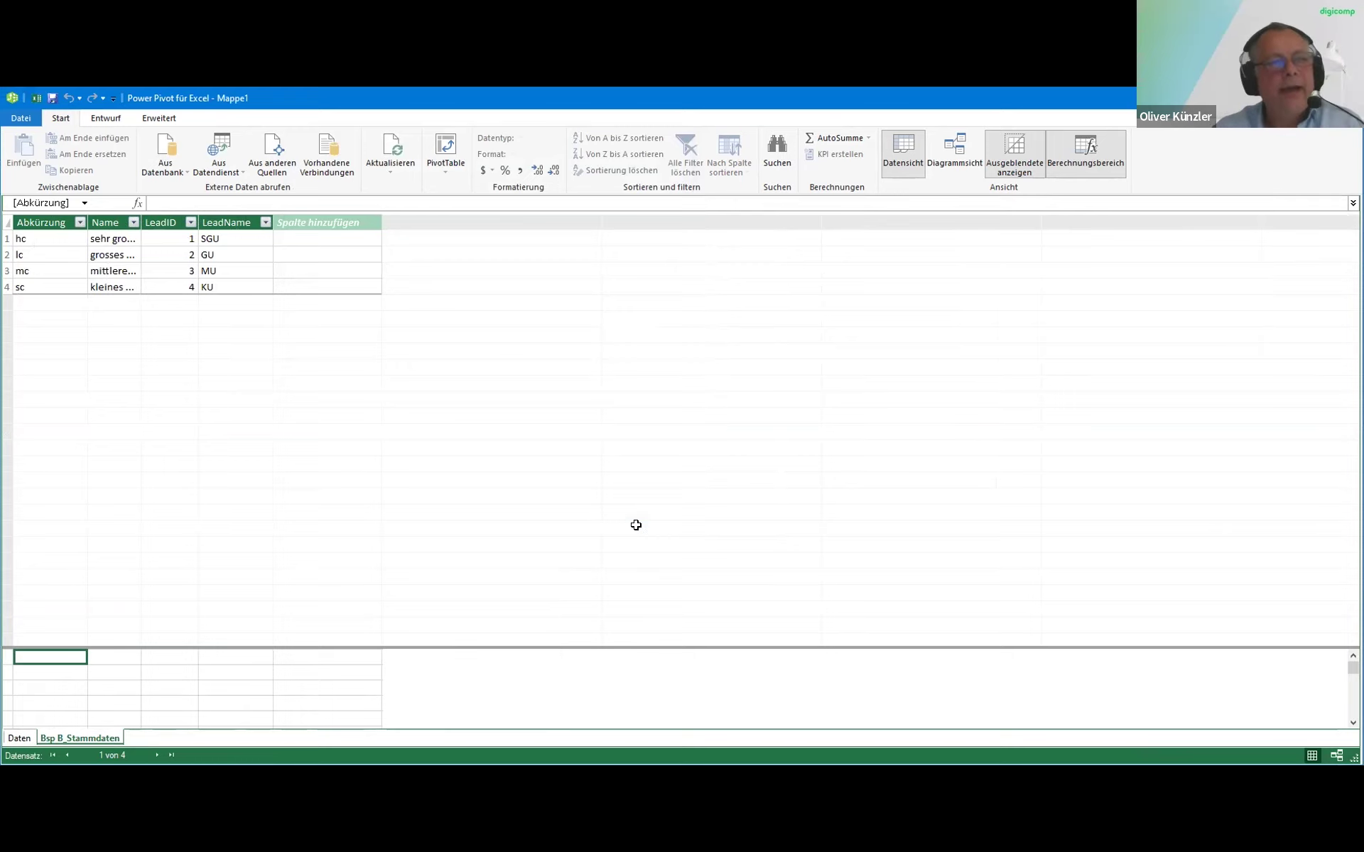
Start an Access import with Bsp B_Leadquellen.accdb as the database, leaving the login fields empty
click(171, 174)
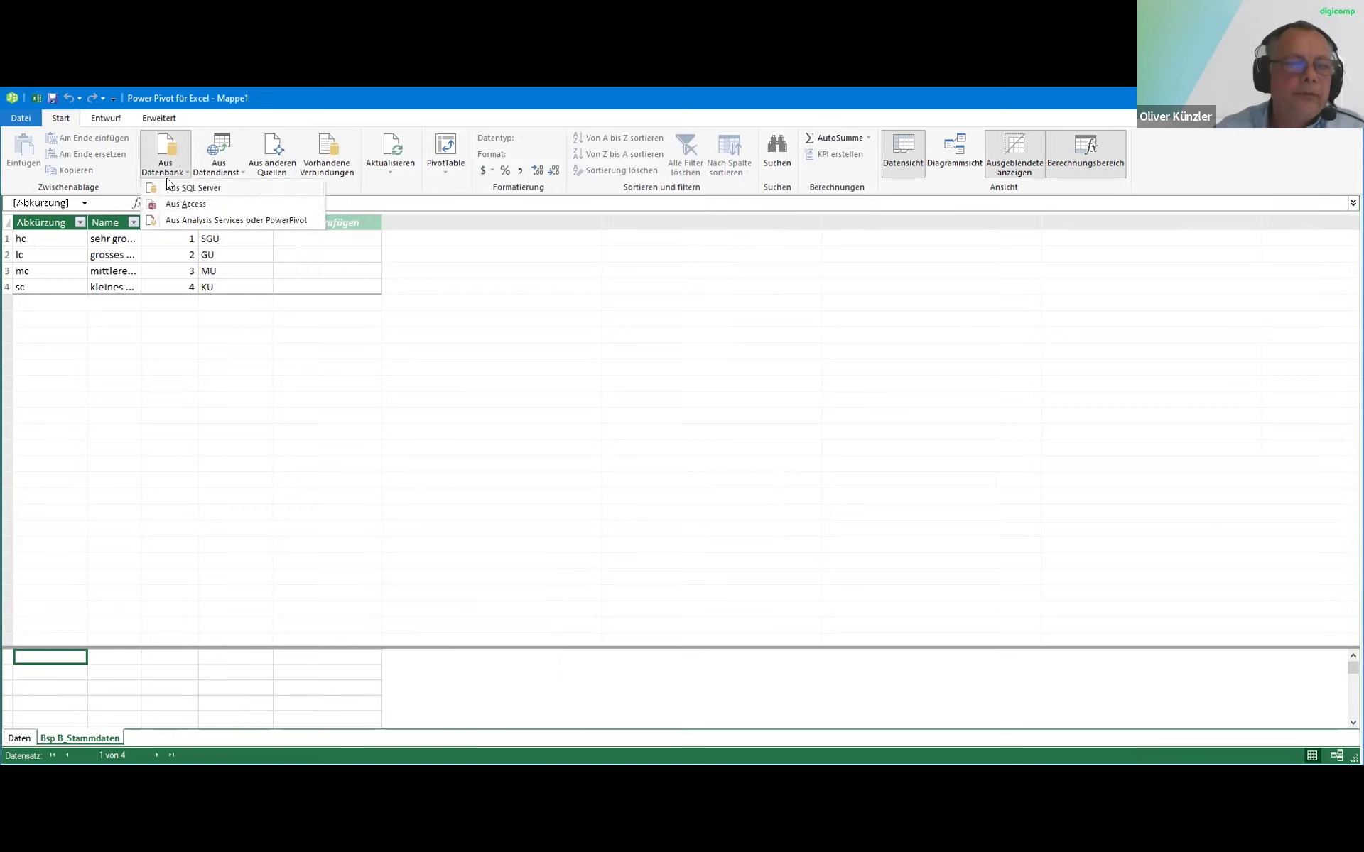
click(205, 206)
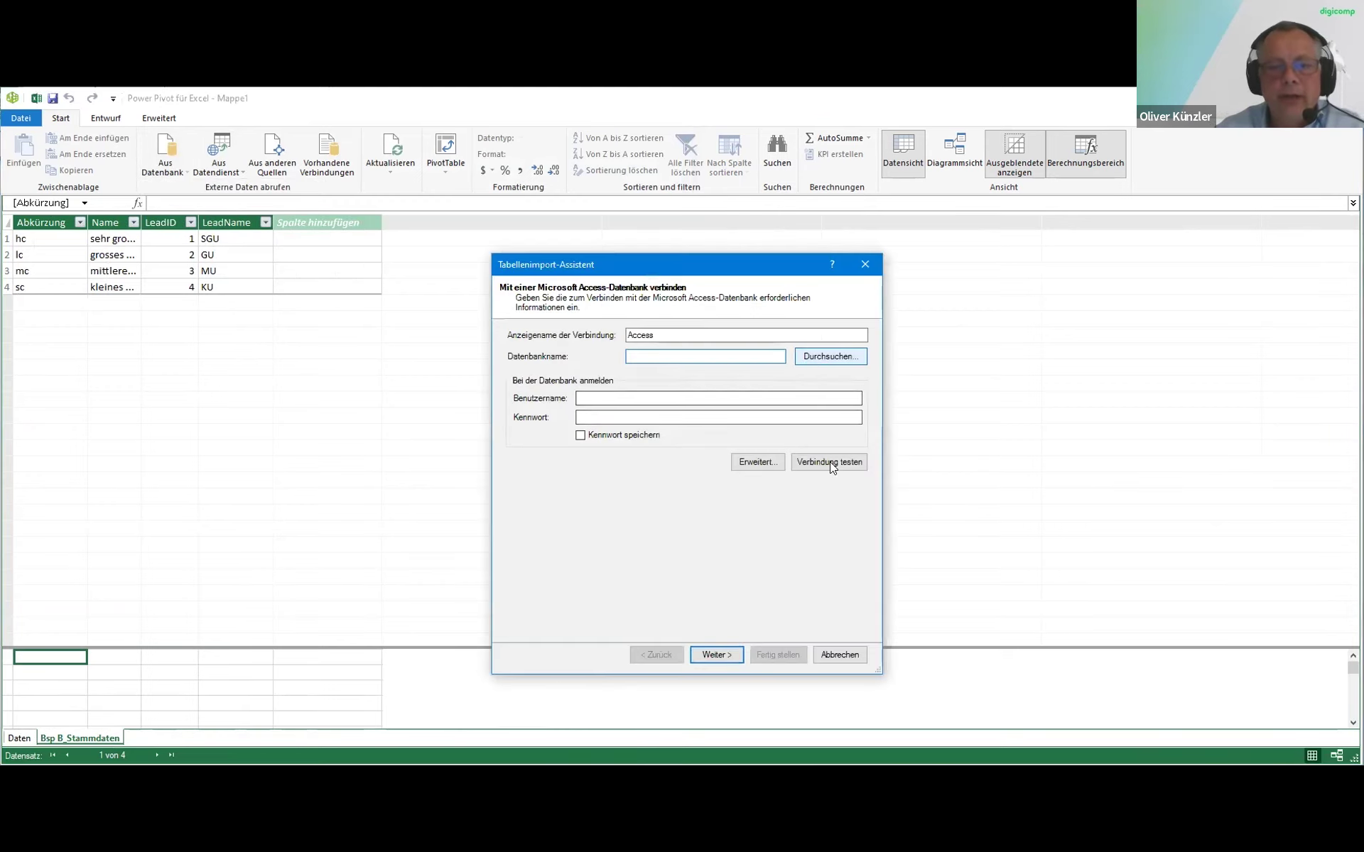
click(830, 356)
double_click(636, 393)
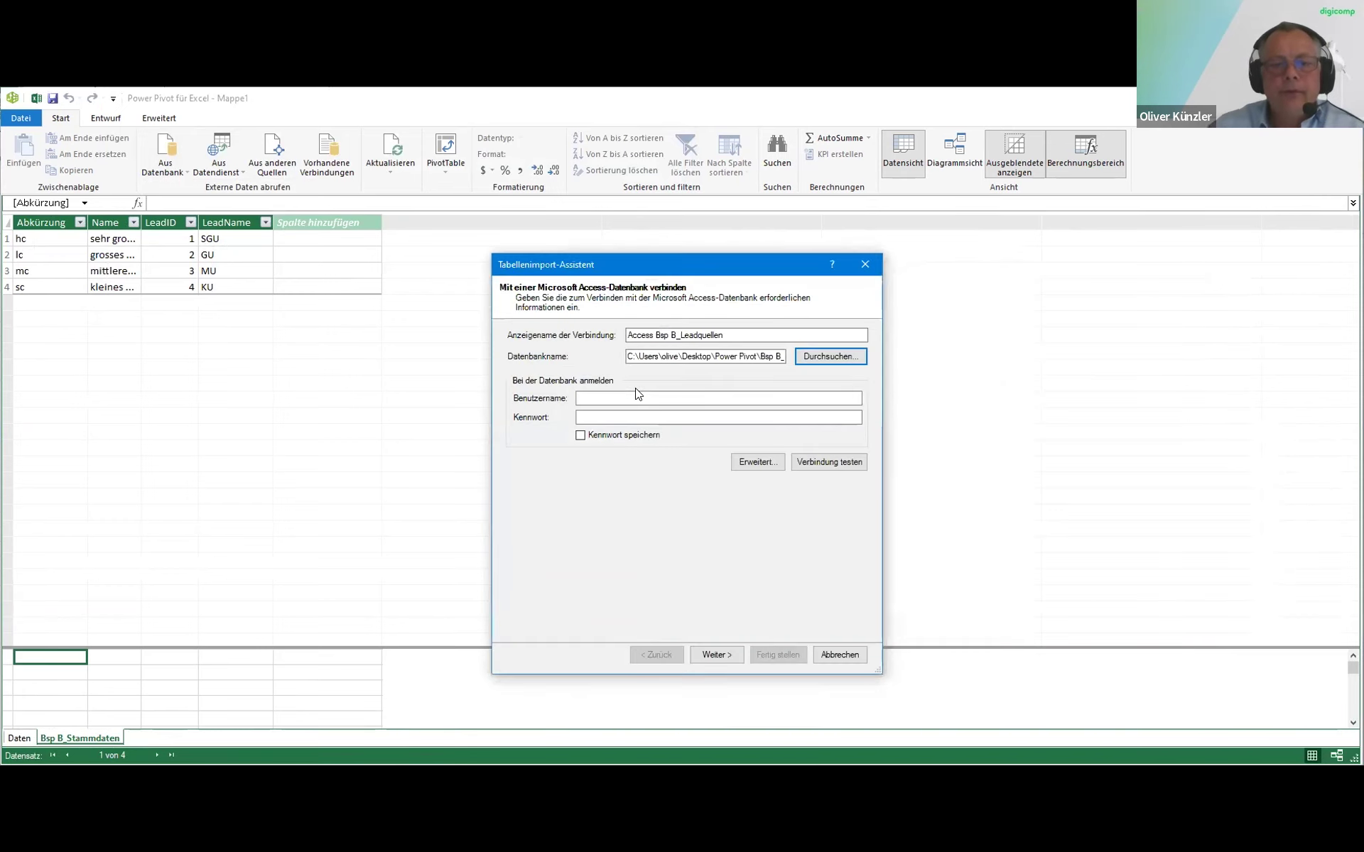
click(594, 416)
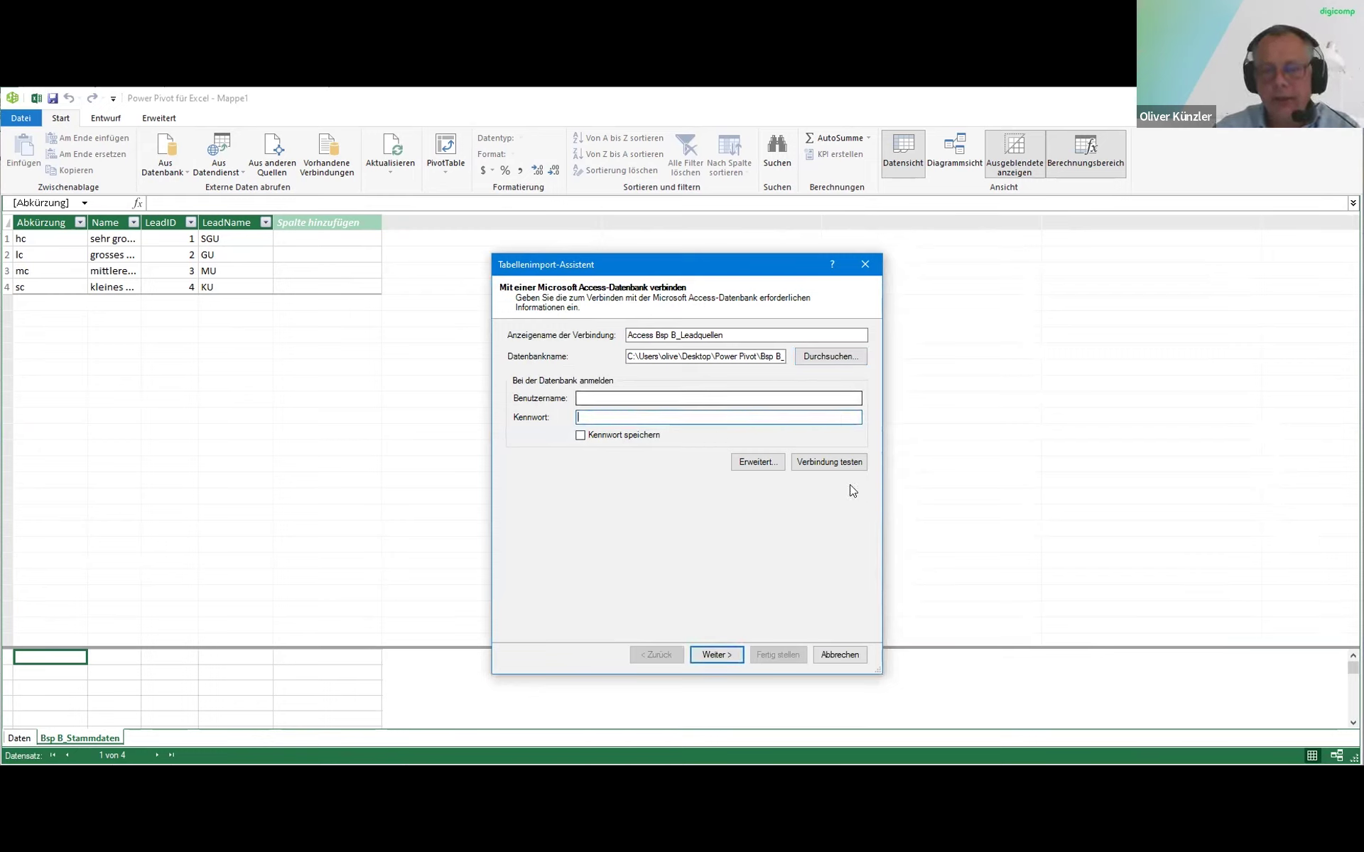
Import the Kontakte table from the Access database by choosing from the list of tables and views
click(715, 655)
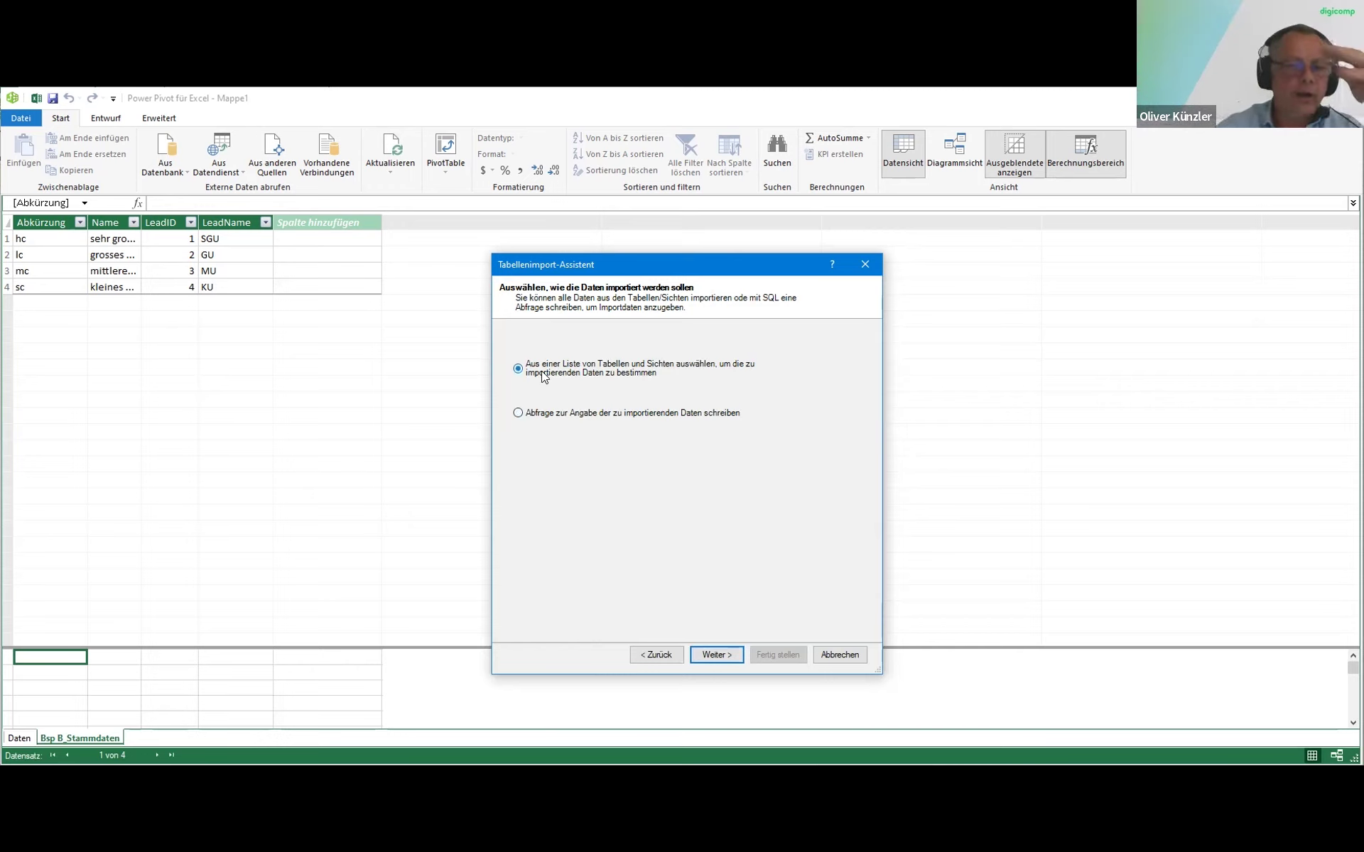
click(717, 654)
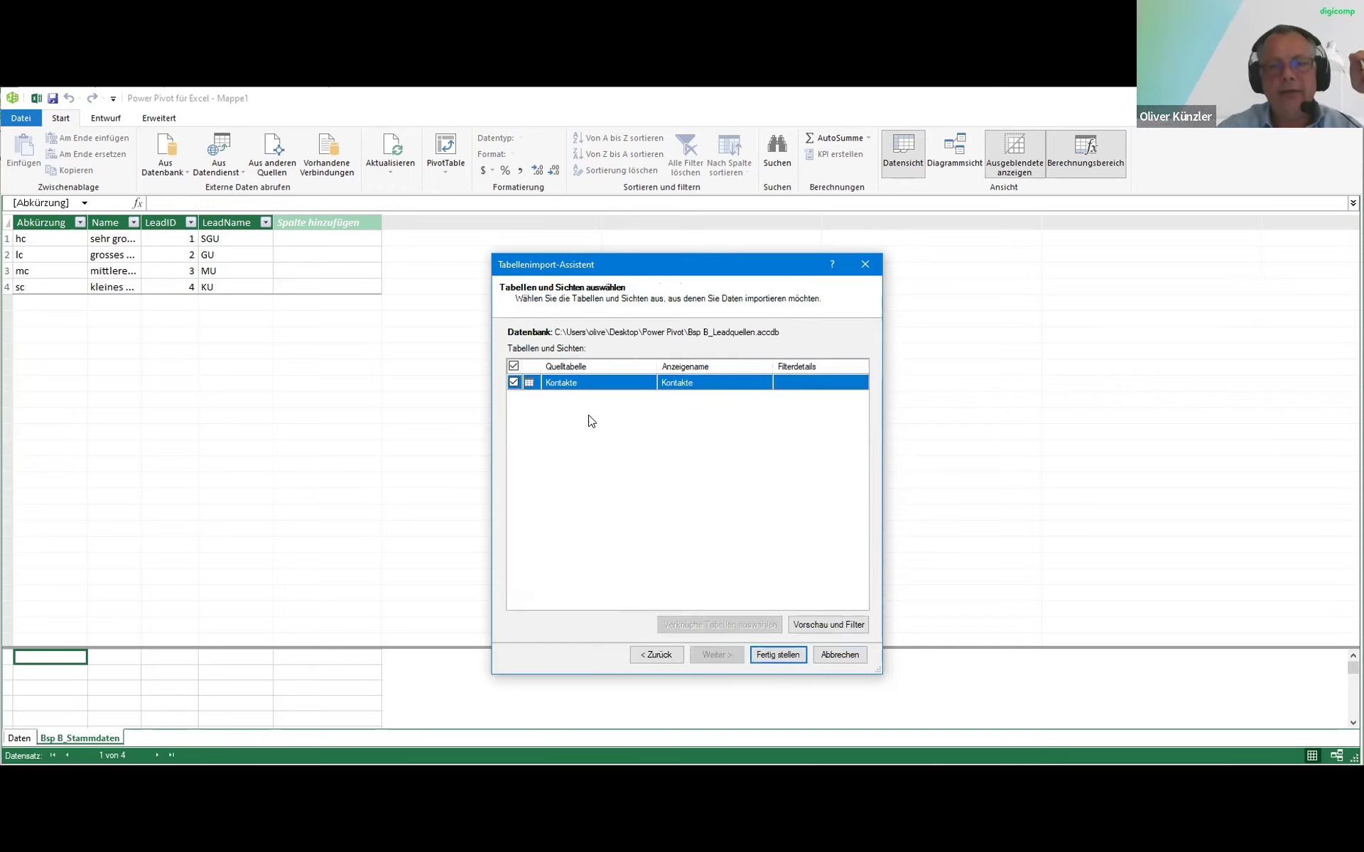
click(775, 654)
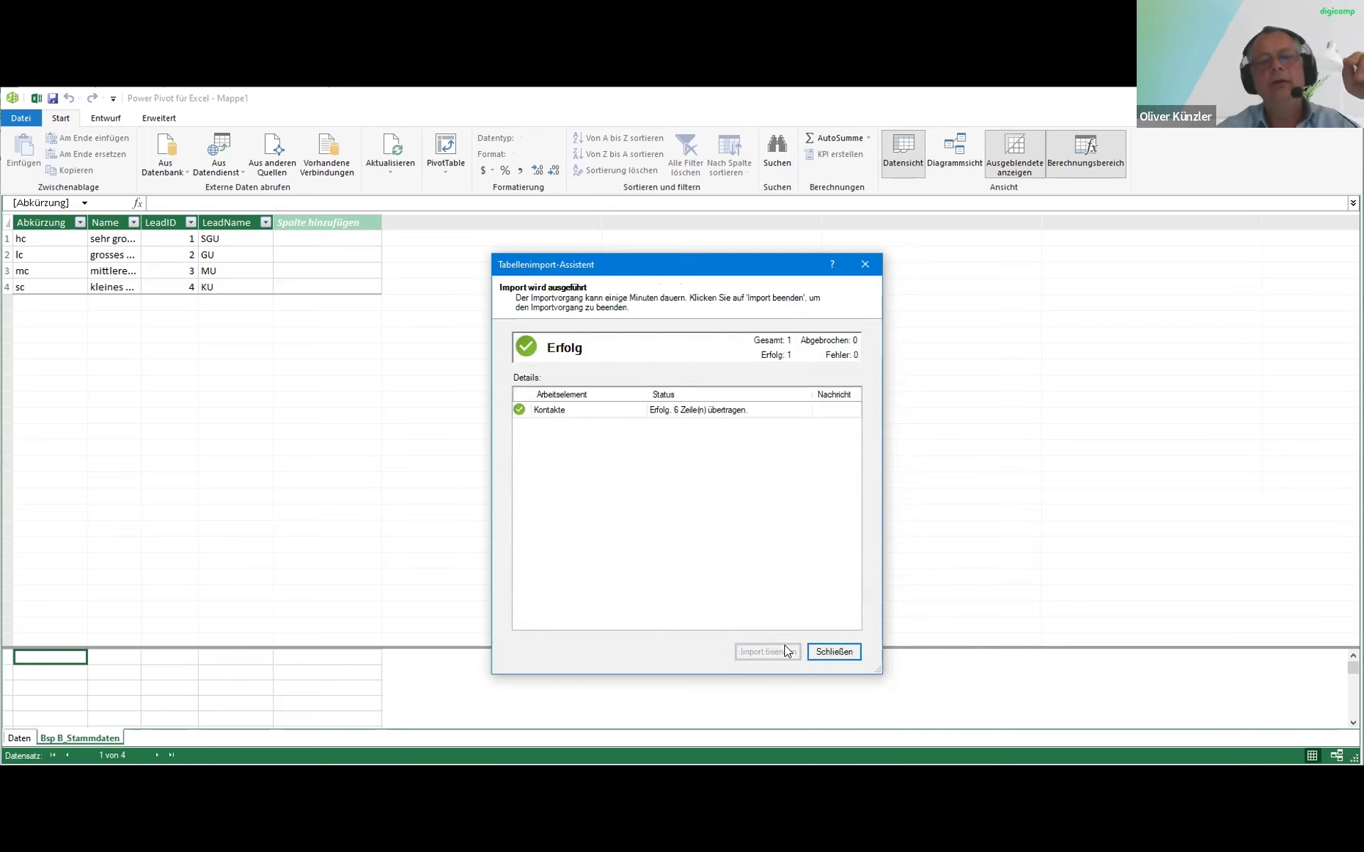
click(835, 652)
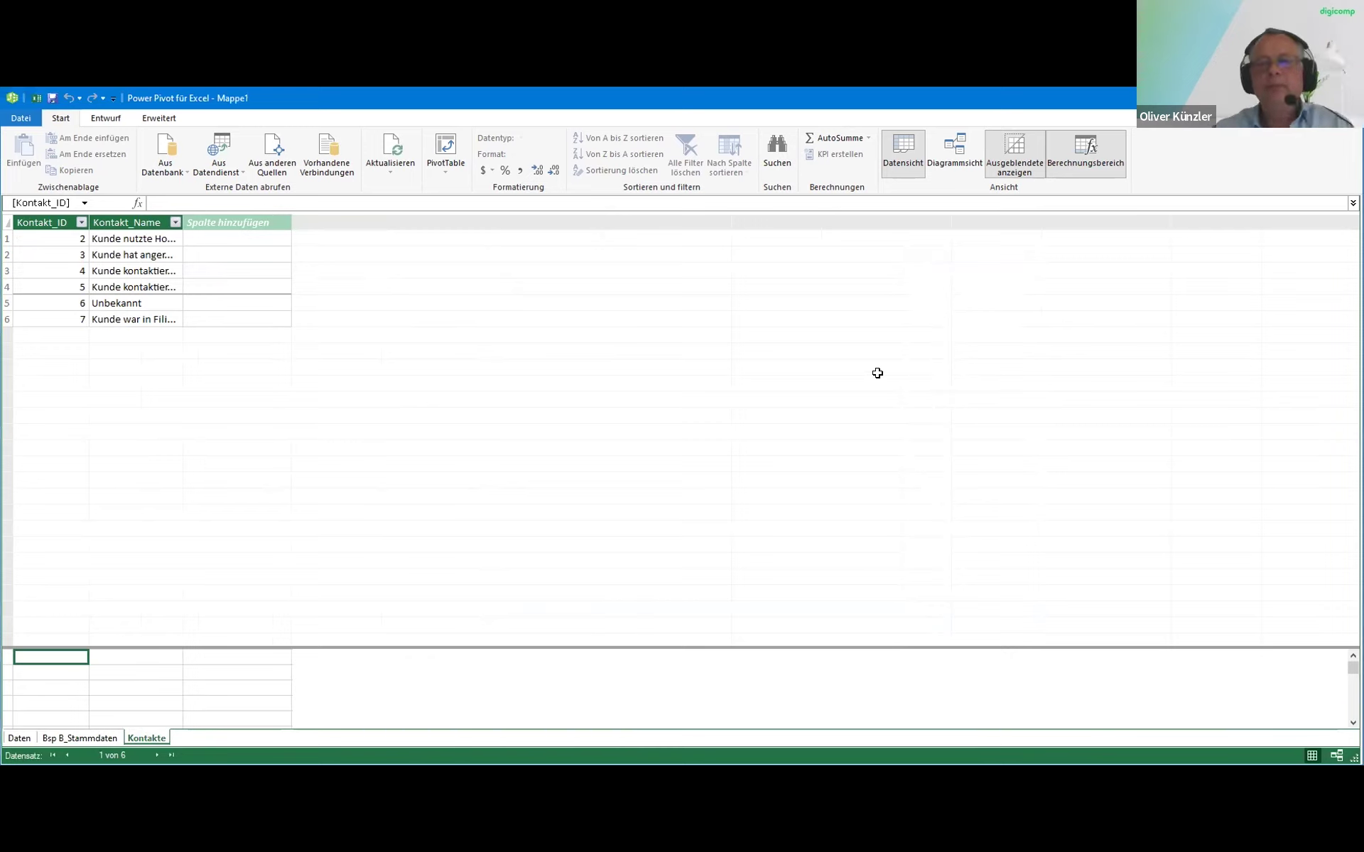
Arrange the diagram view: enlarge the Daten table to show all its fields and move Kontakte beneath Bsp B_Stammdaten
click(956, 162)
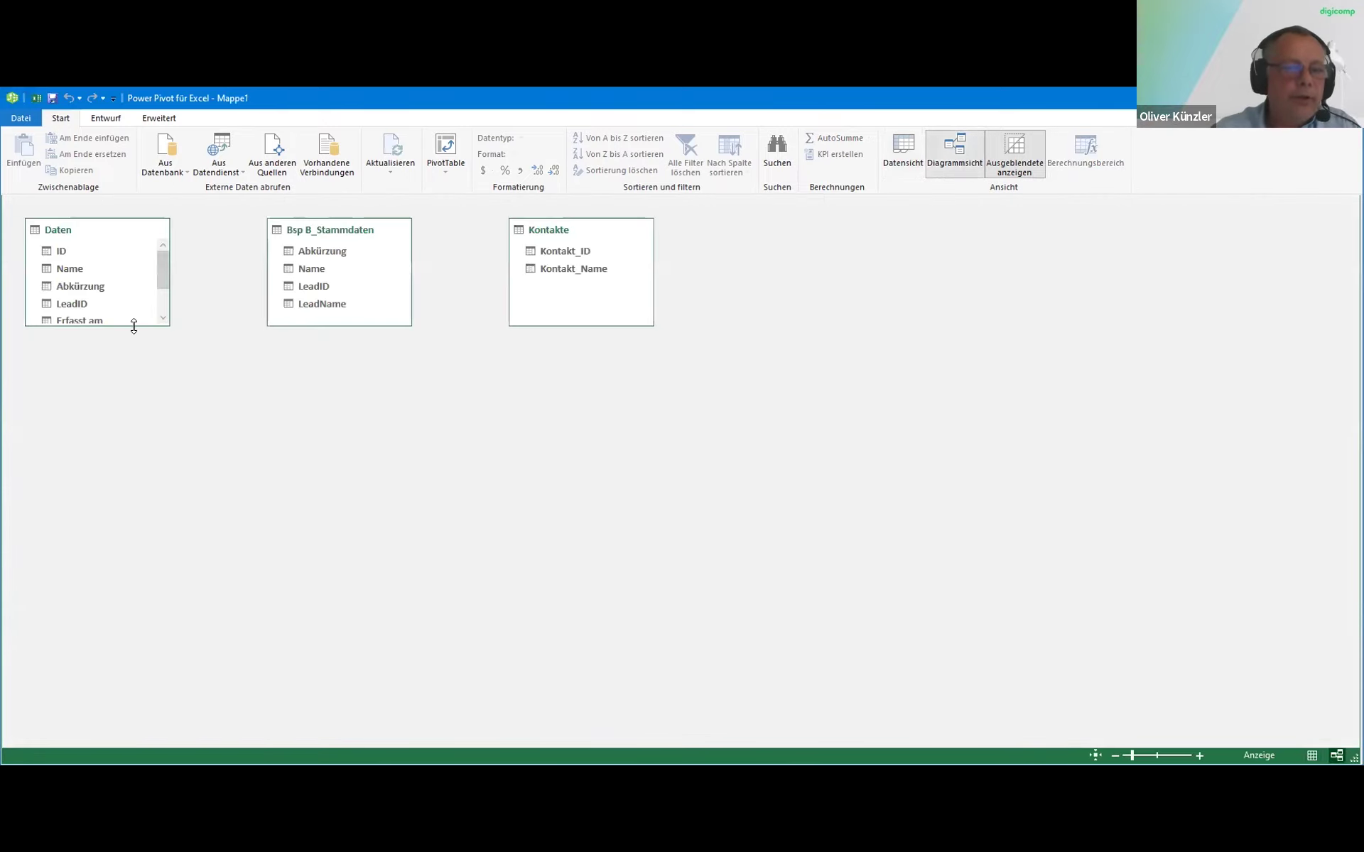
drag(135, 325, 125, 475)
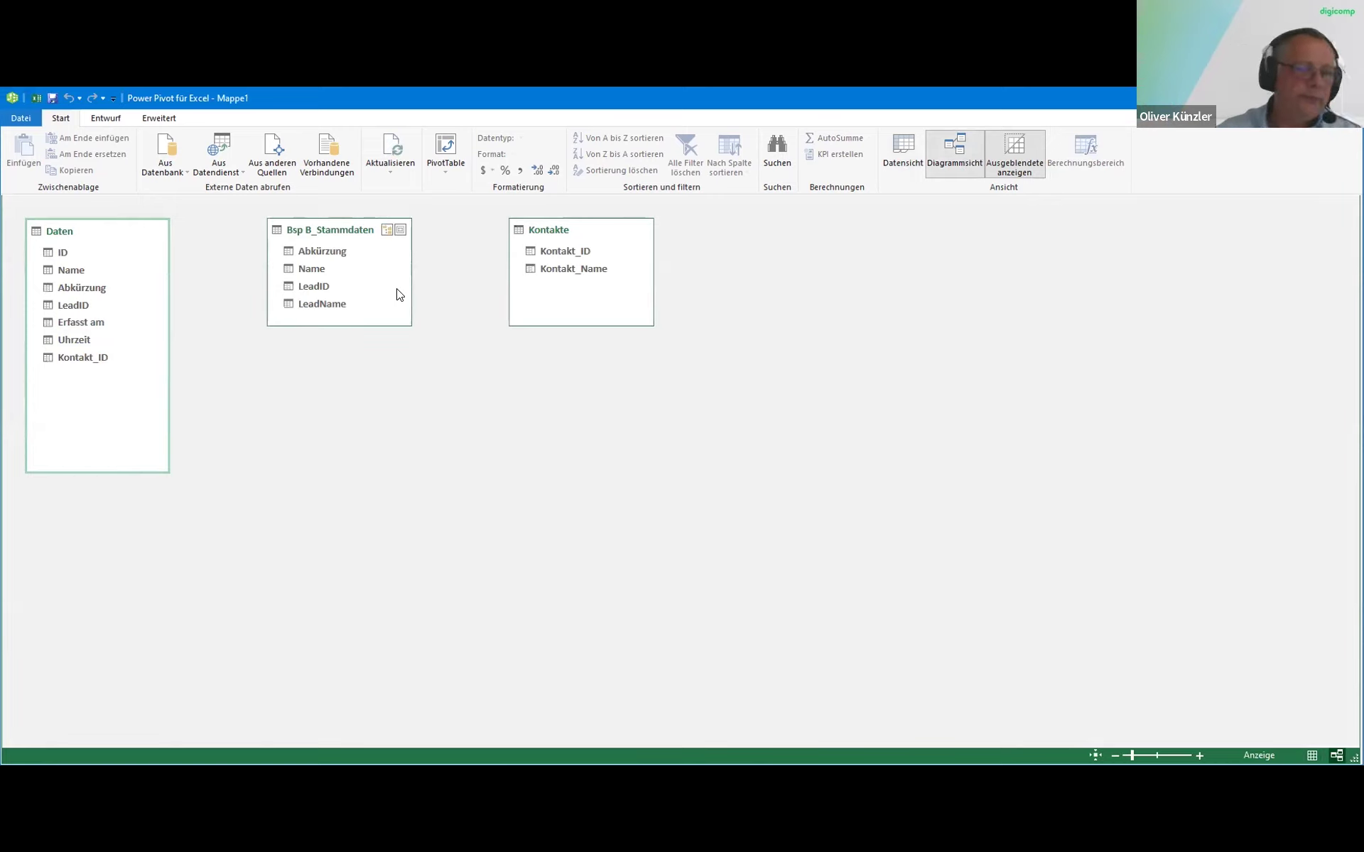
drag(340, 227, 354, 229)
drag(536, 238, 313, 399)
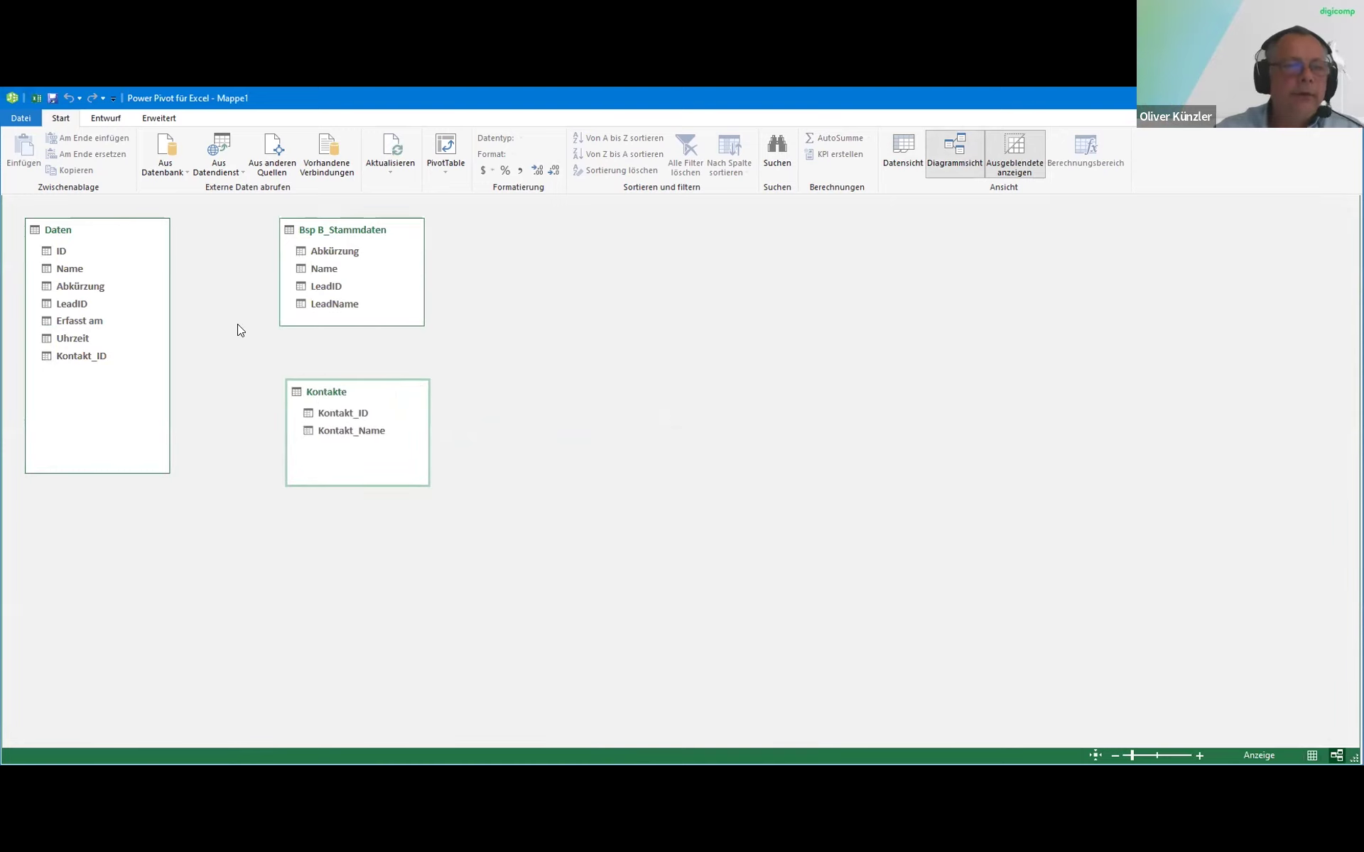
Relate Daten to Kontakte through Kontakt_ID and to Bsp B_Stammdaten through LeadID
click(91, 355)
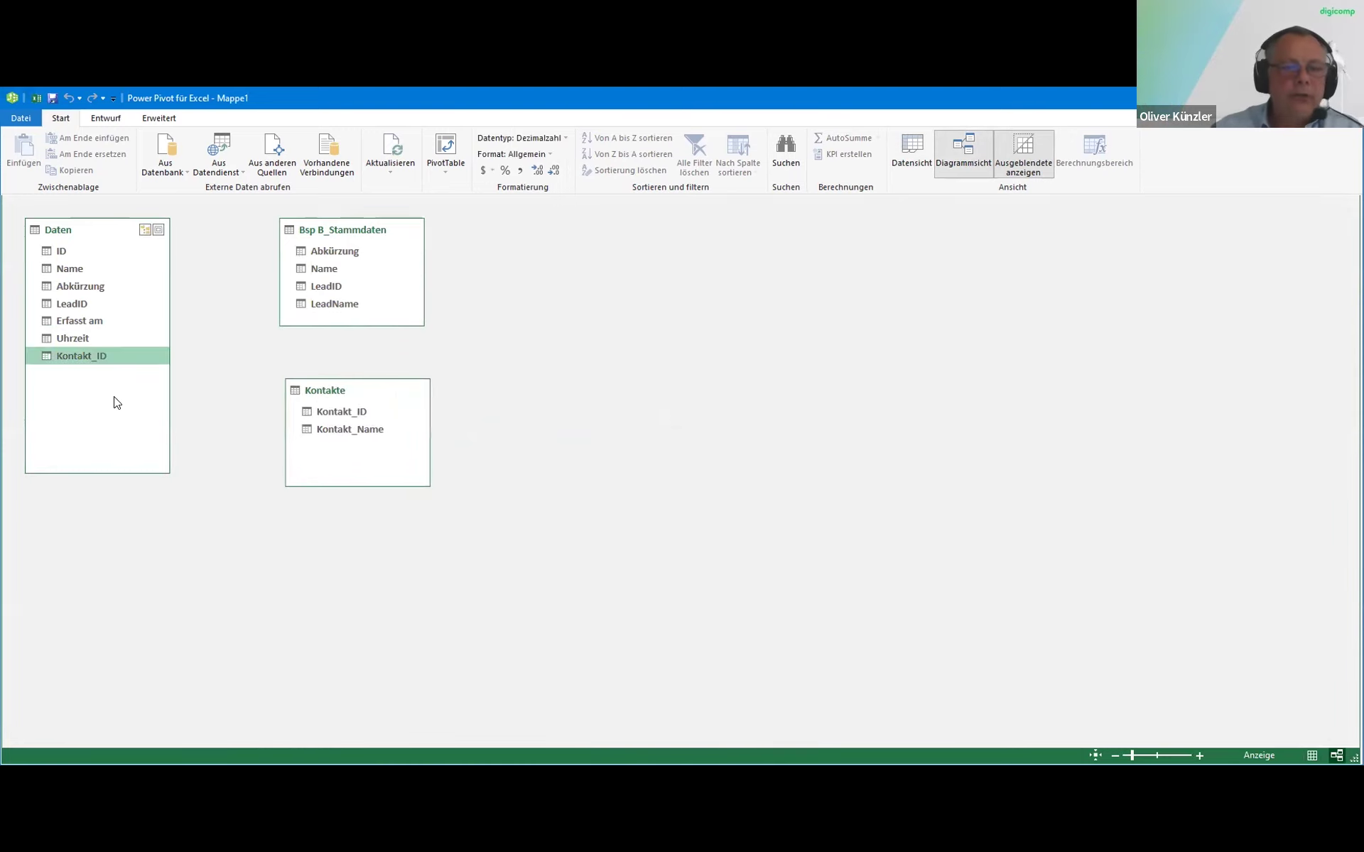
drag(111, 361, 340, 415)
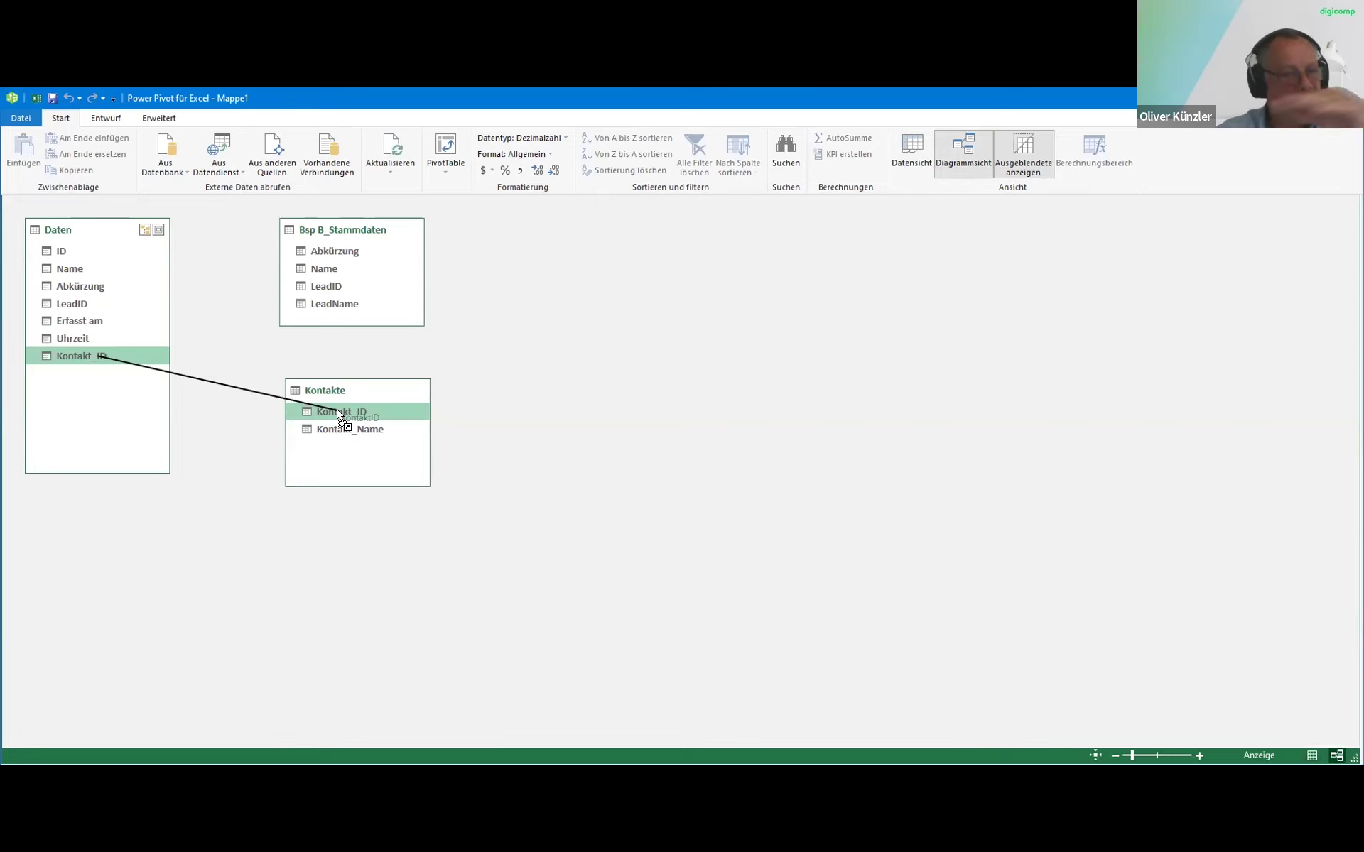
drag(339, 413, 338, 412)
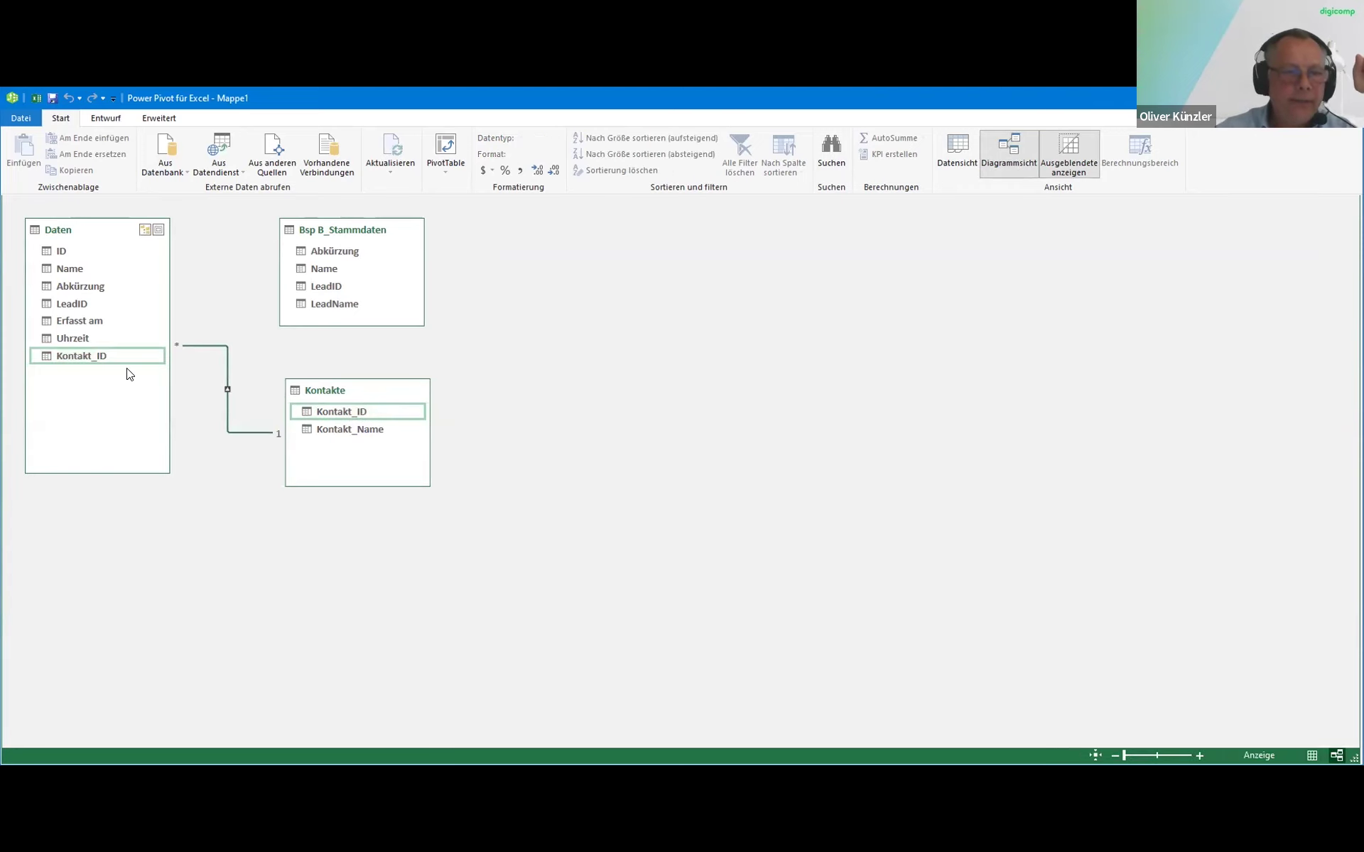
click(91, 311)
drag(91, 310, 302, 287)
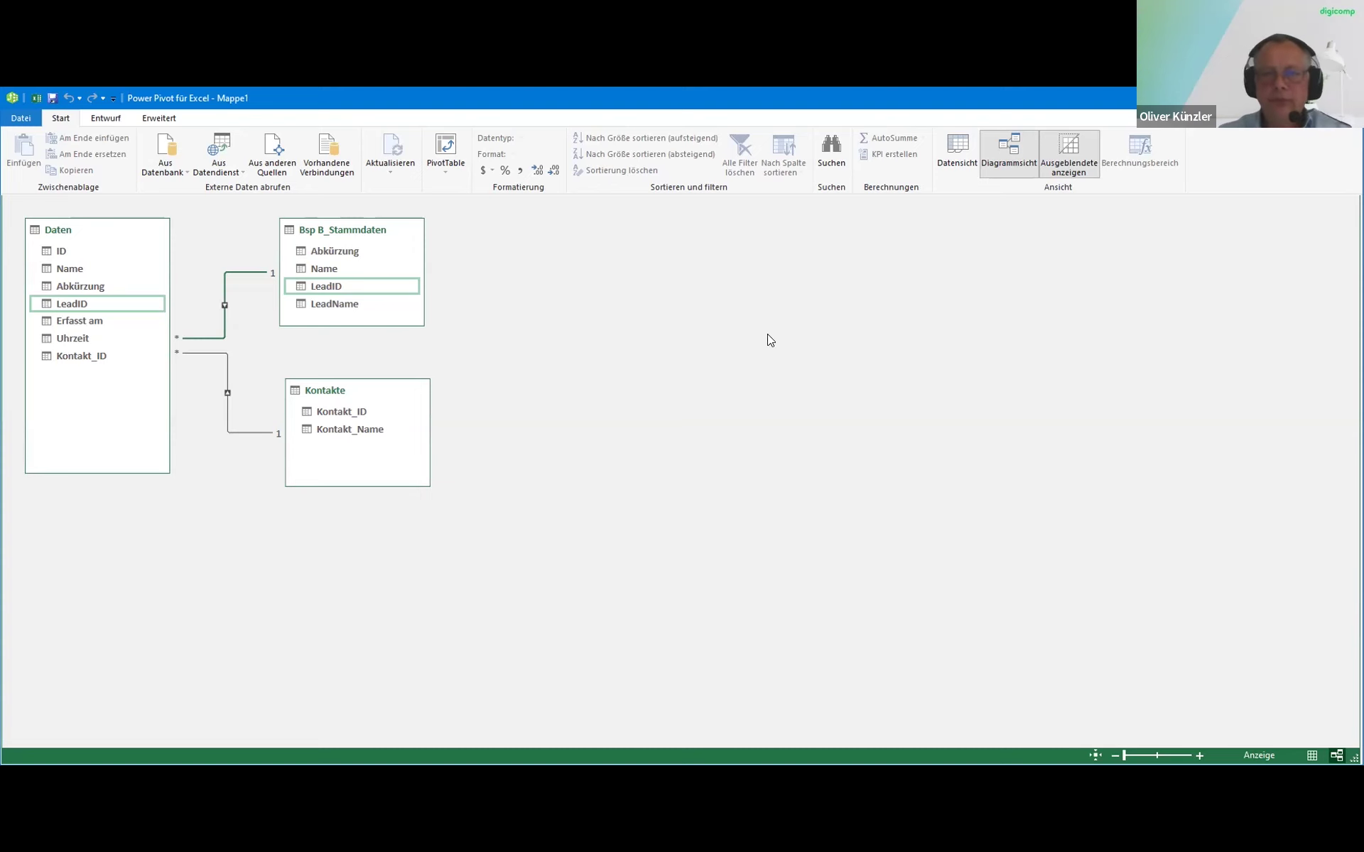
In the data view of the Daten table, widen the Uhrzeit column and set its format to 13:30:55
click(956, 162)
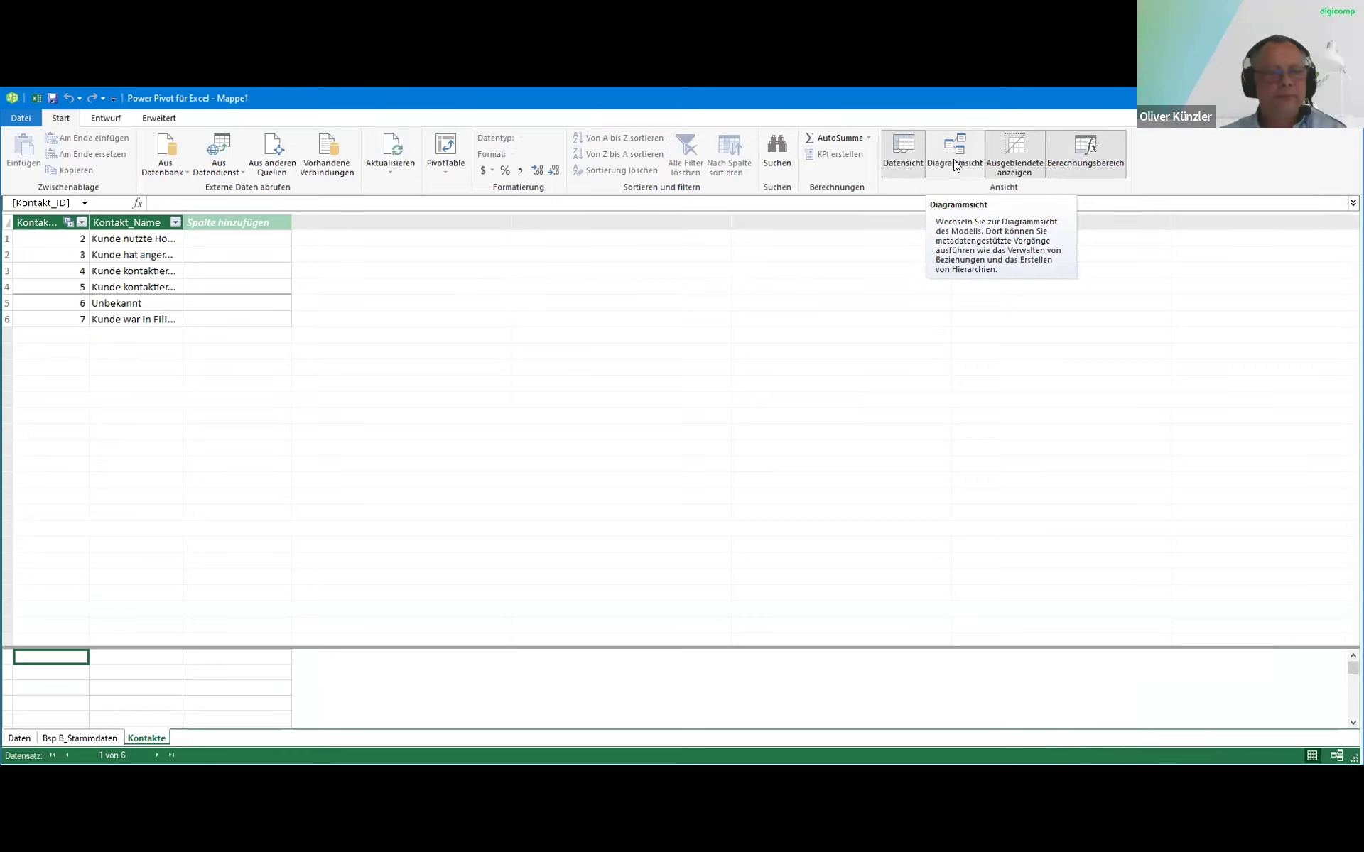
click(87, 739)
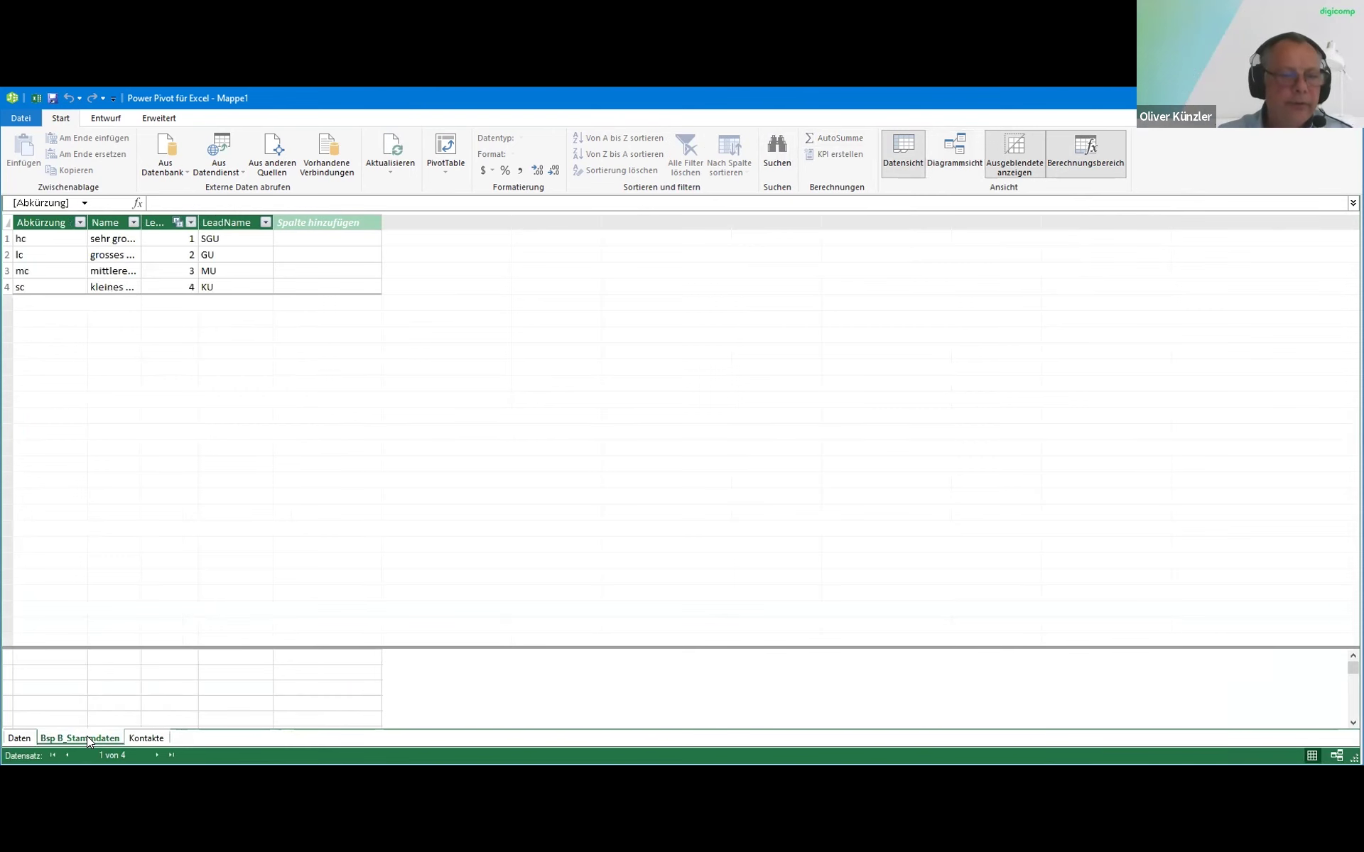
click(21, 738)
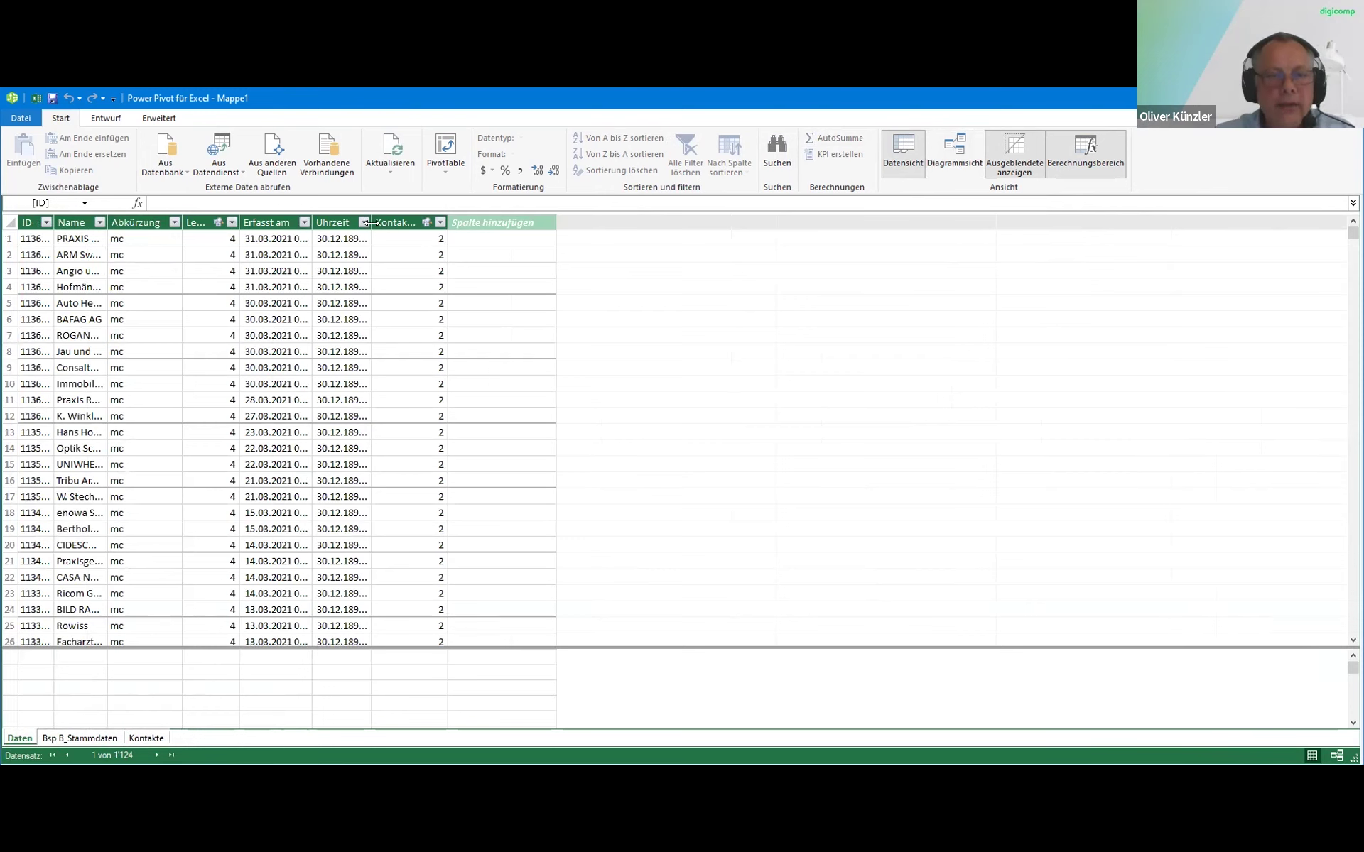
drag(373, 222, 471, 222)
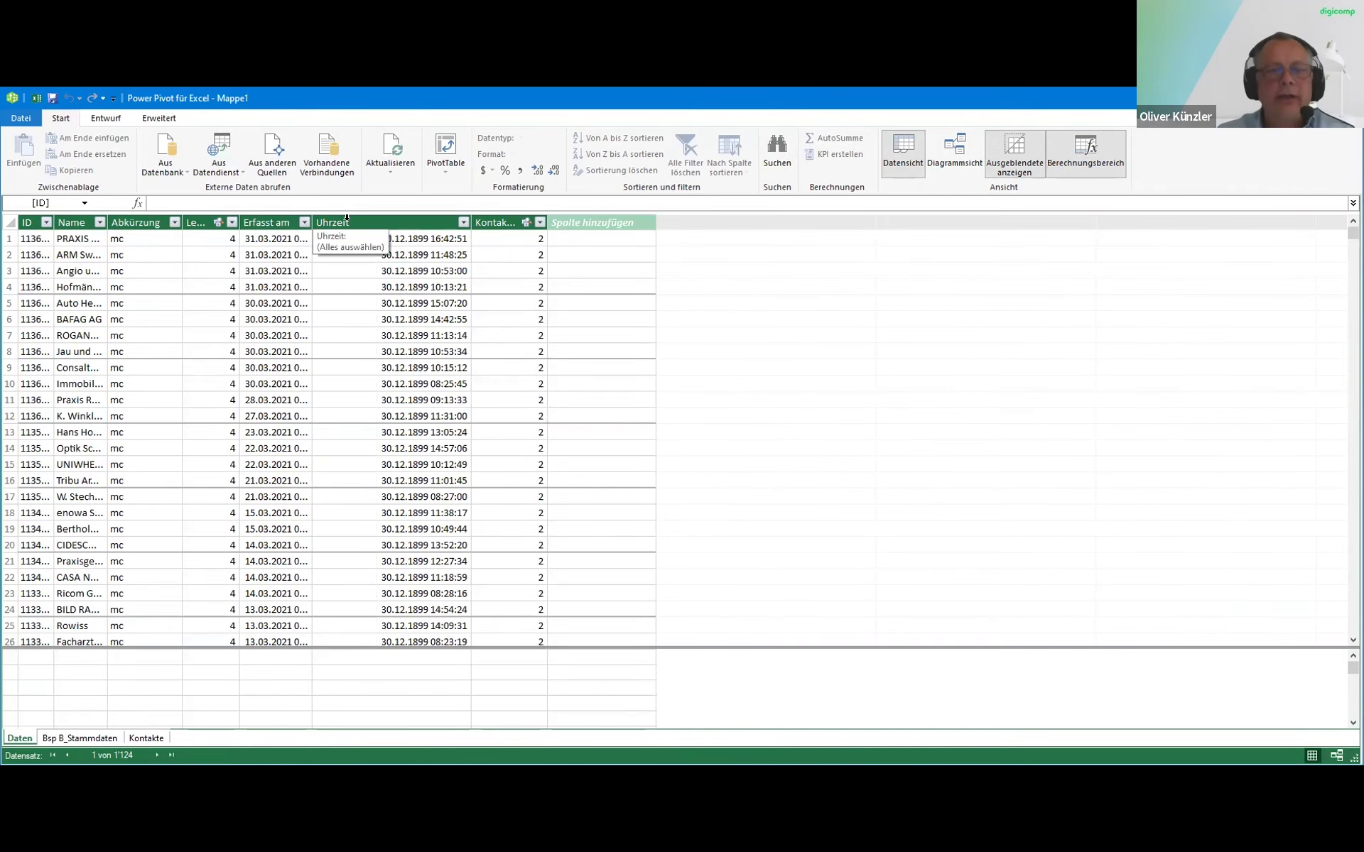
click(417, 223)
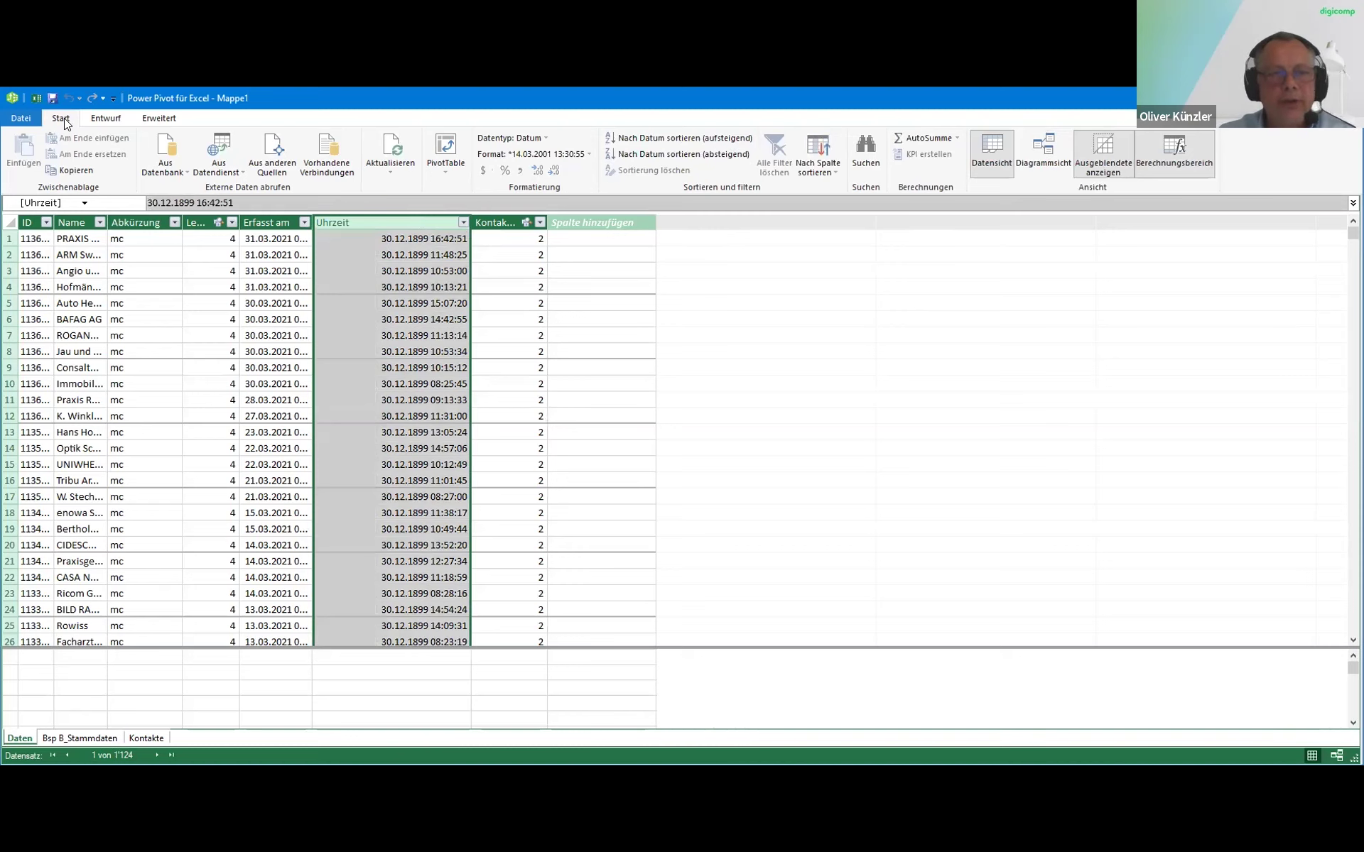
click(544, 139)
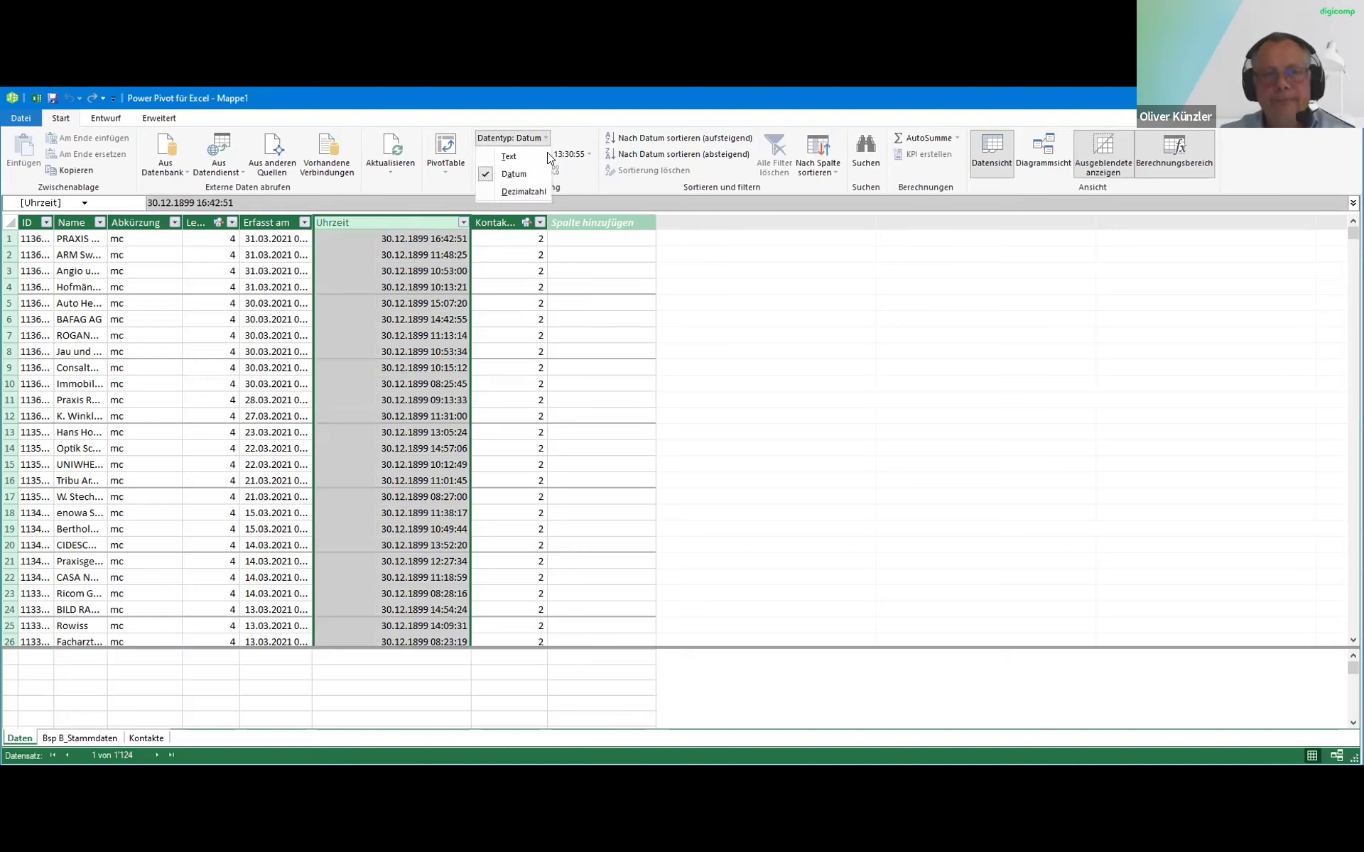
click(547, 152)
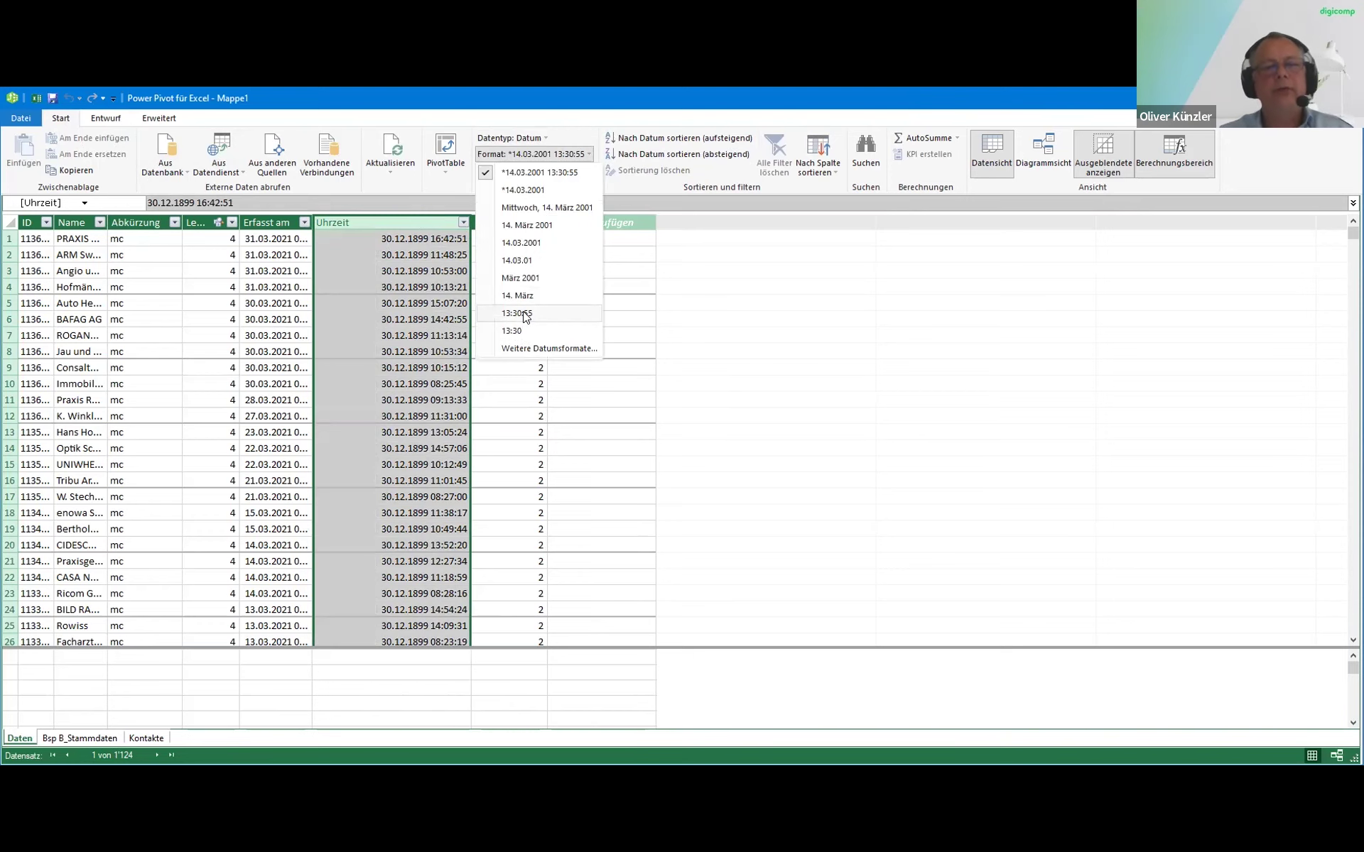
click(526, 314)
Widen the Erfasst am column of the Daten table and set its date format to 14.03.2001
drag(312, 223, 403, 225)
click(332, 222)
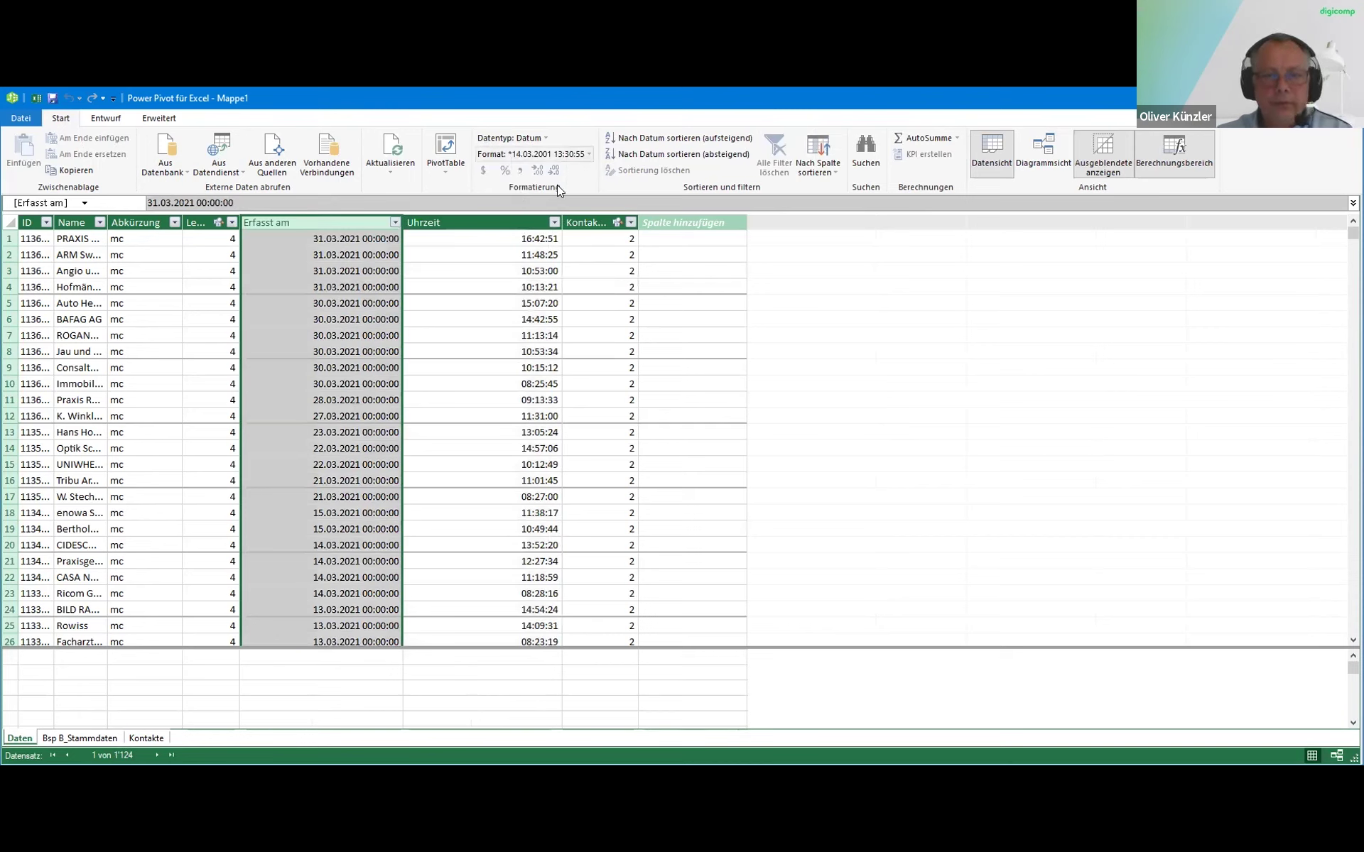
click(561, 154)
click(565, 243)
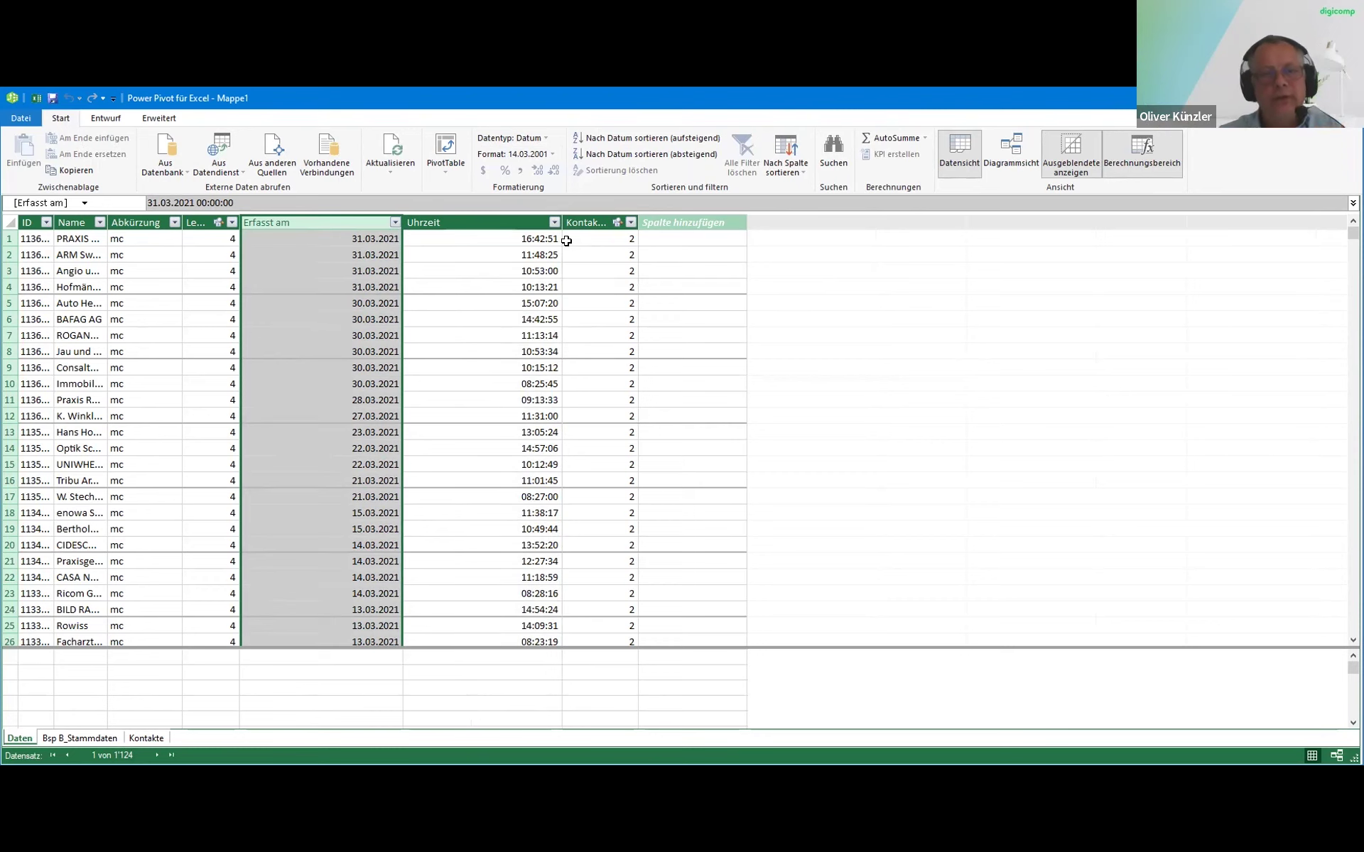
click(541, 238)
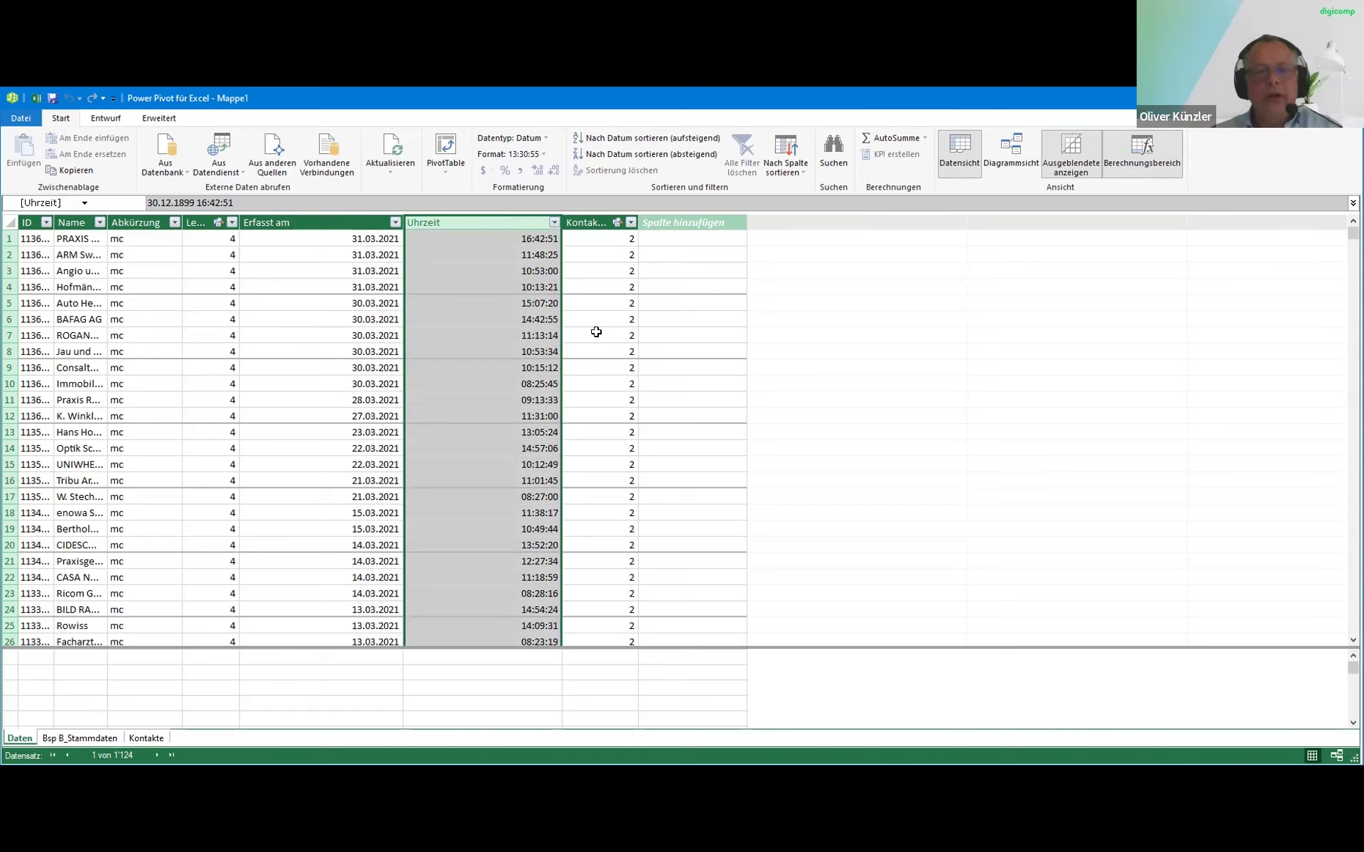
click(707, 260)
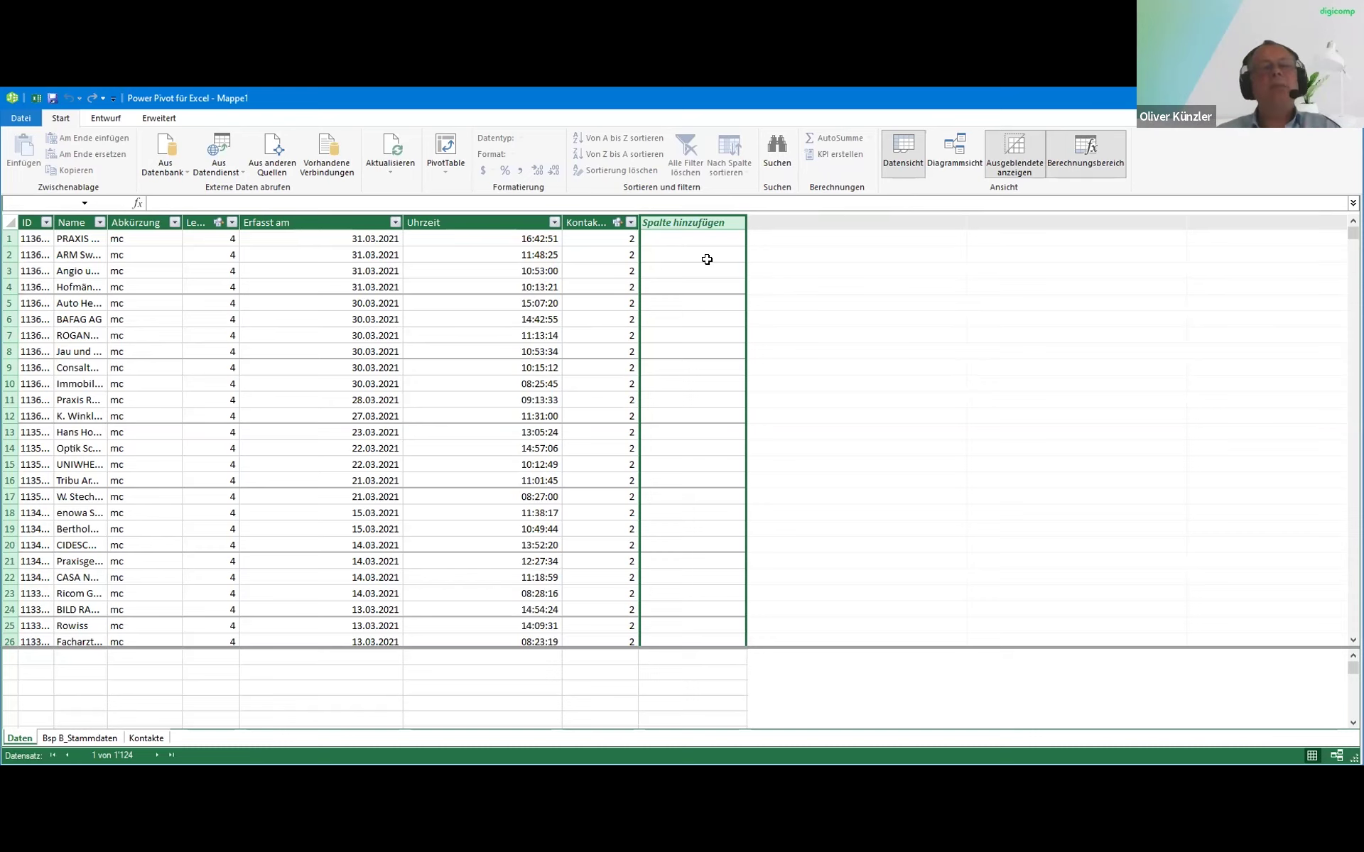
drag(376, 238, 382, 455)
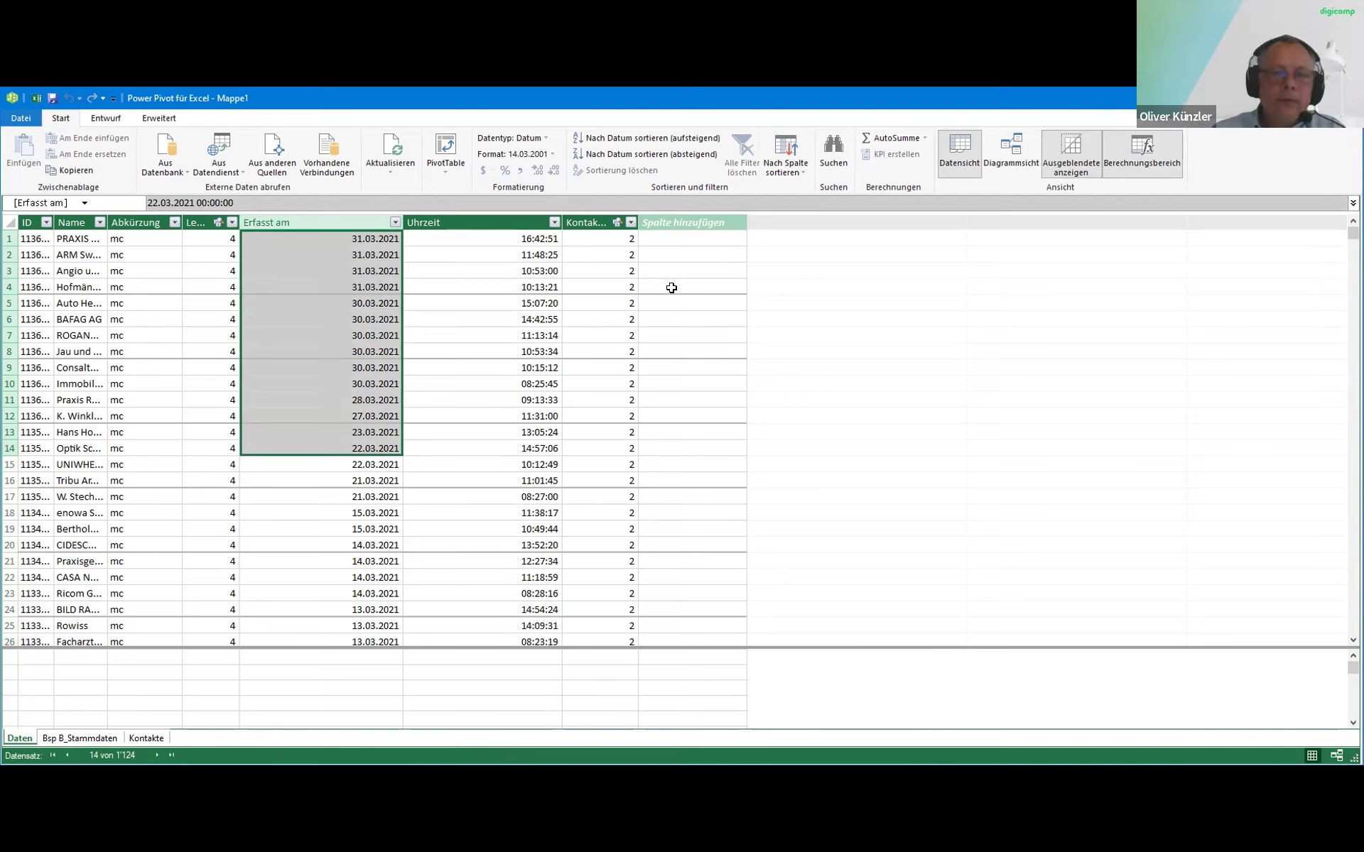
click(685, 222)
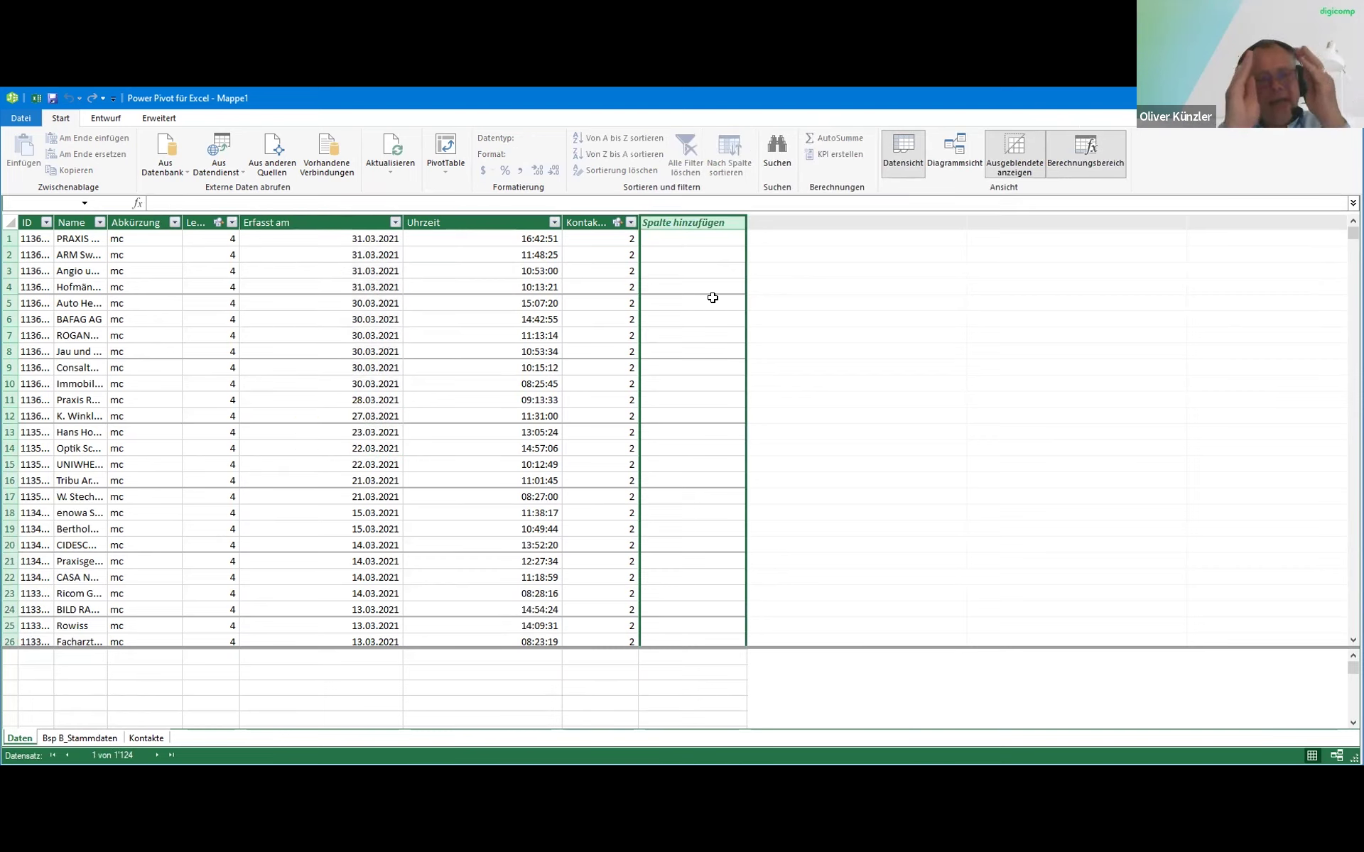
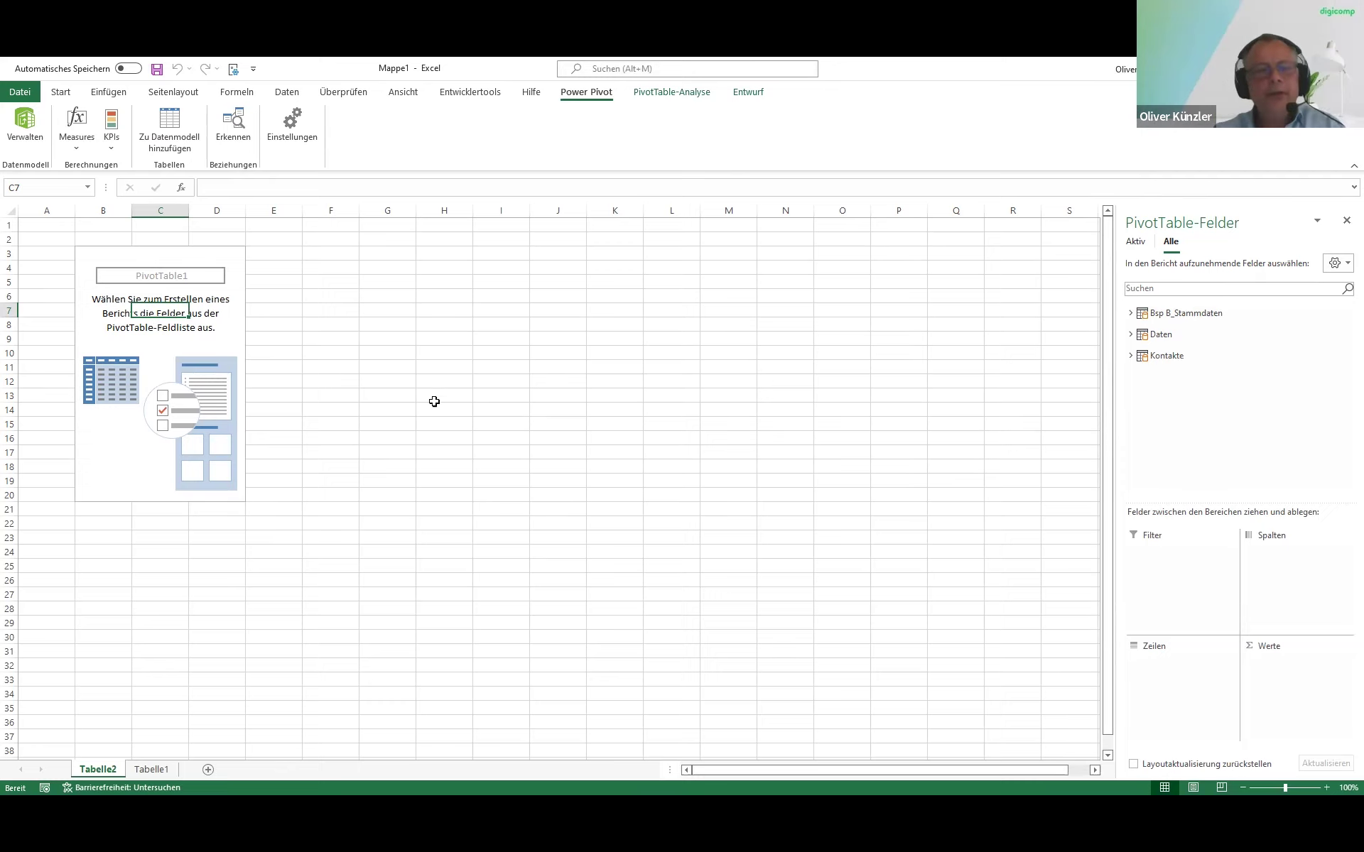
Try to create a new KPI for the Power Pivot data model from the workbook with the empty PivotTable
click(169, 324)
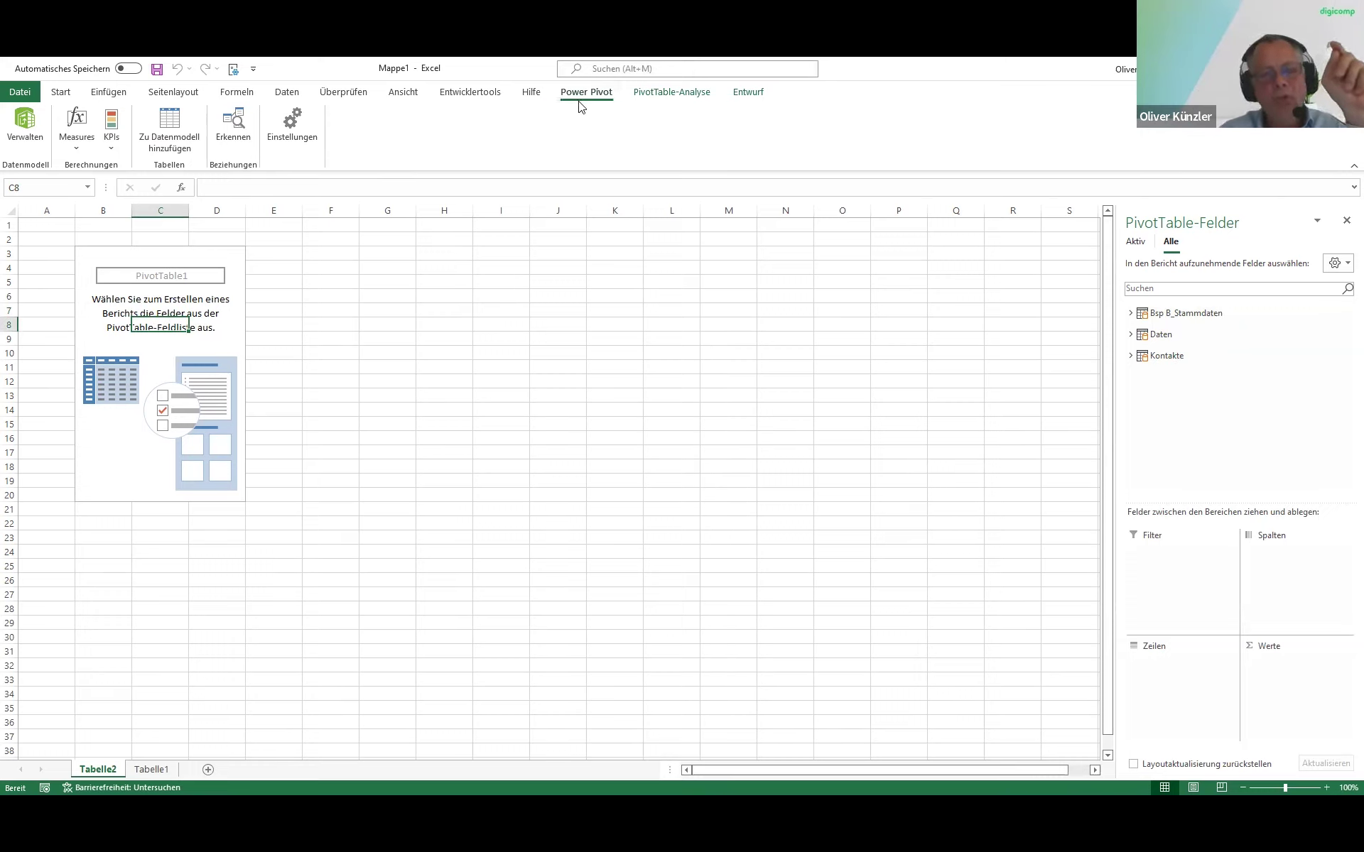
click(84, 151)
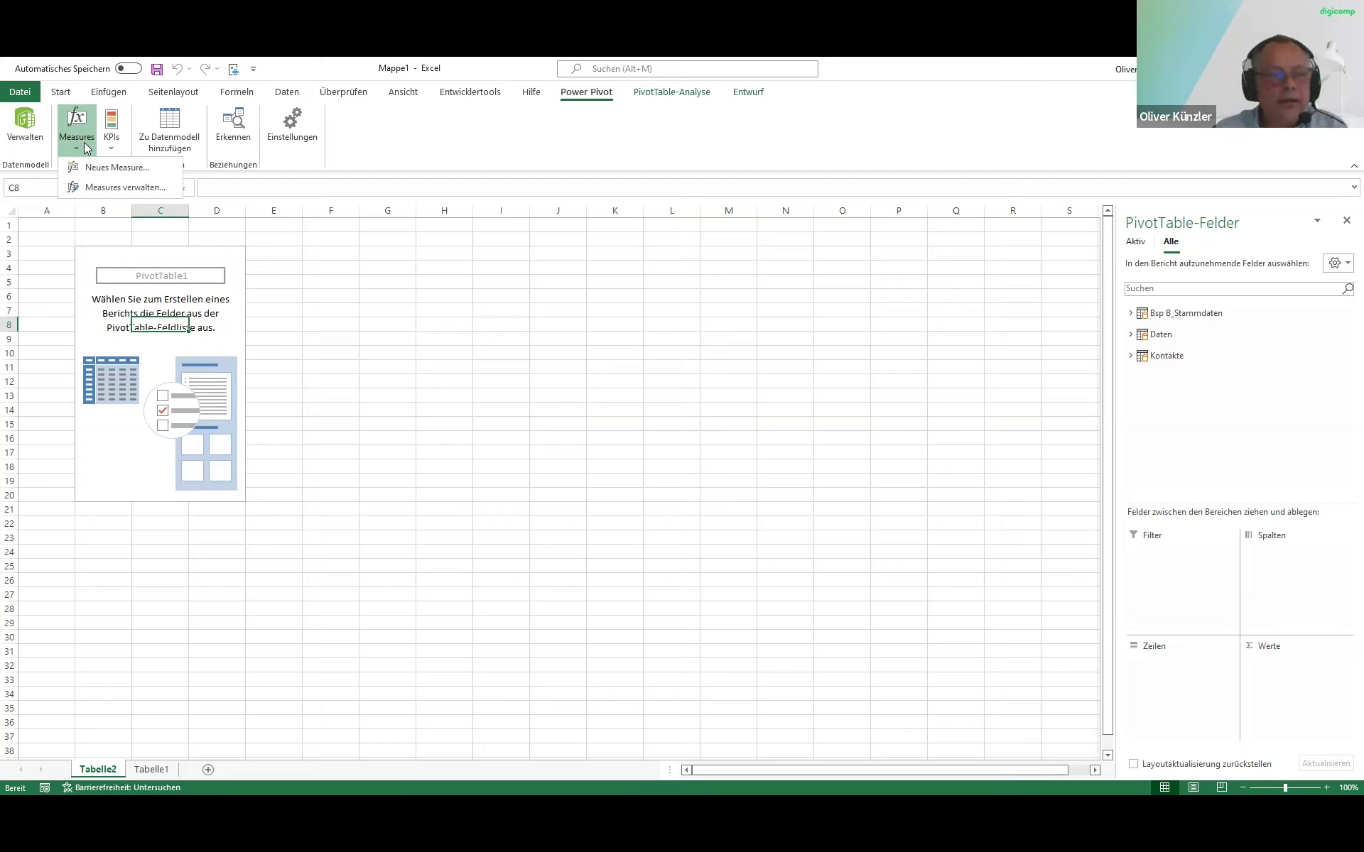
click(128, 146)
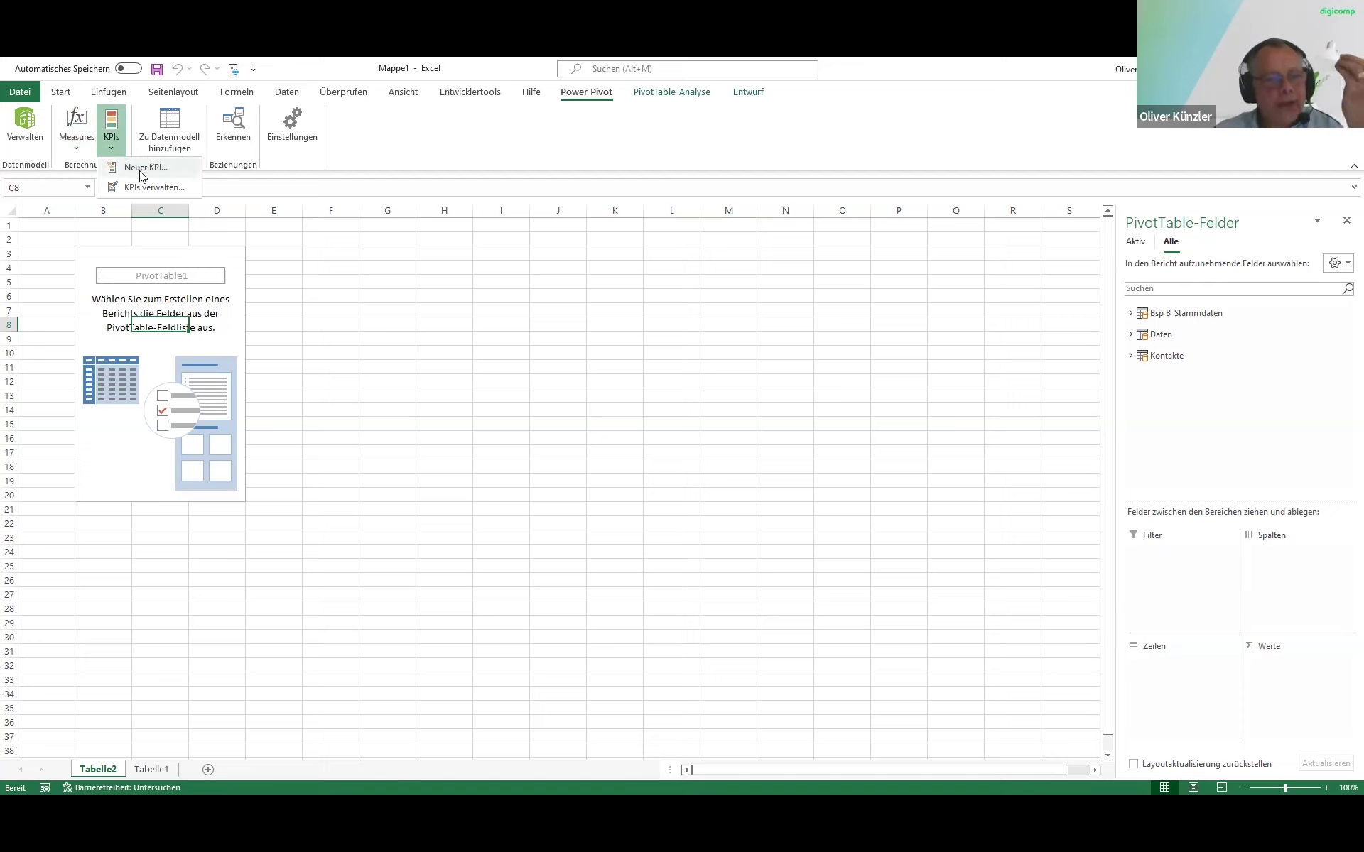
click(142, 171)
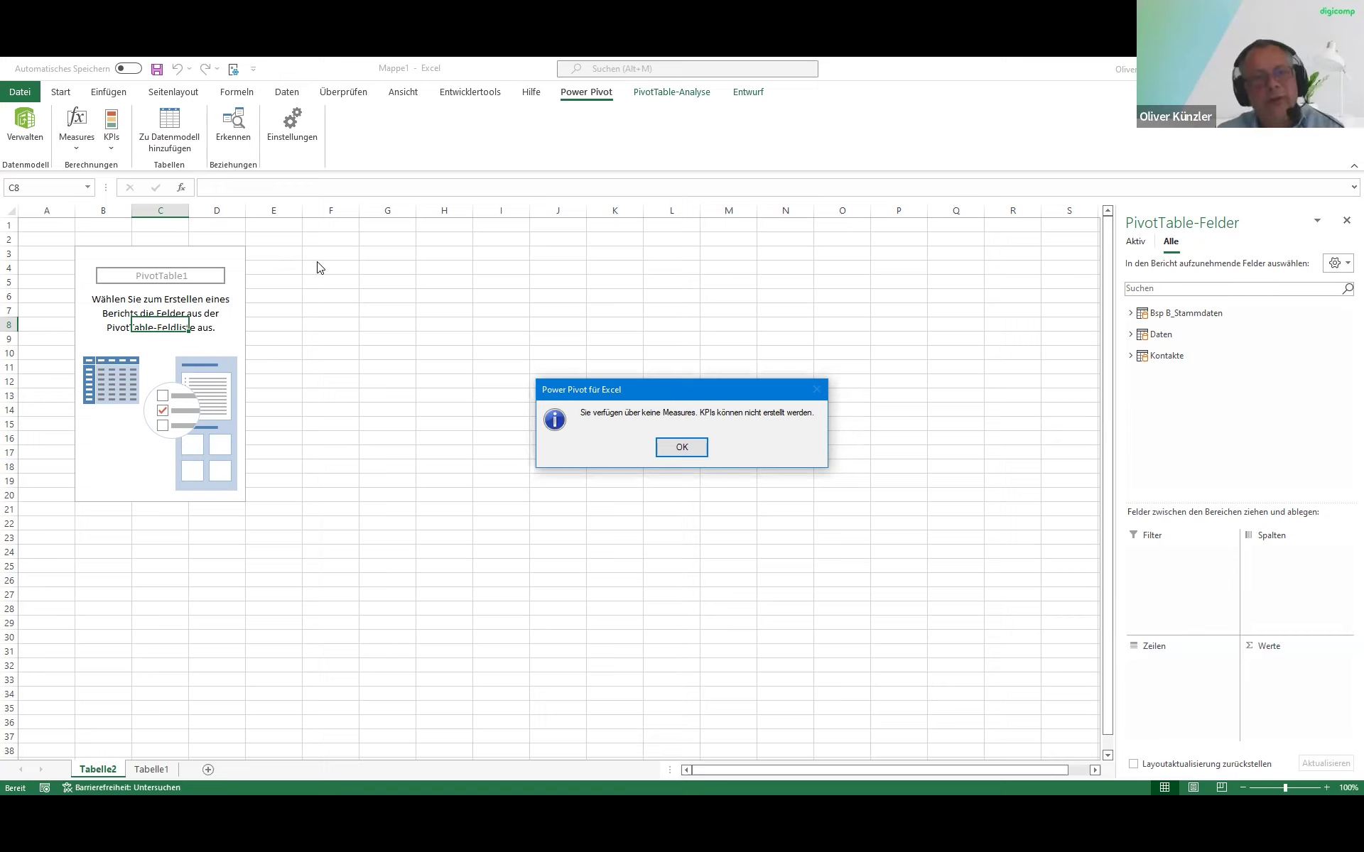
key(Return)
click(76, 139)
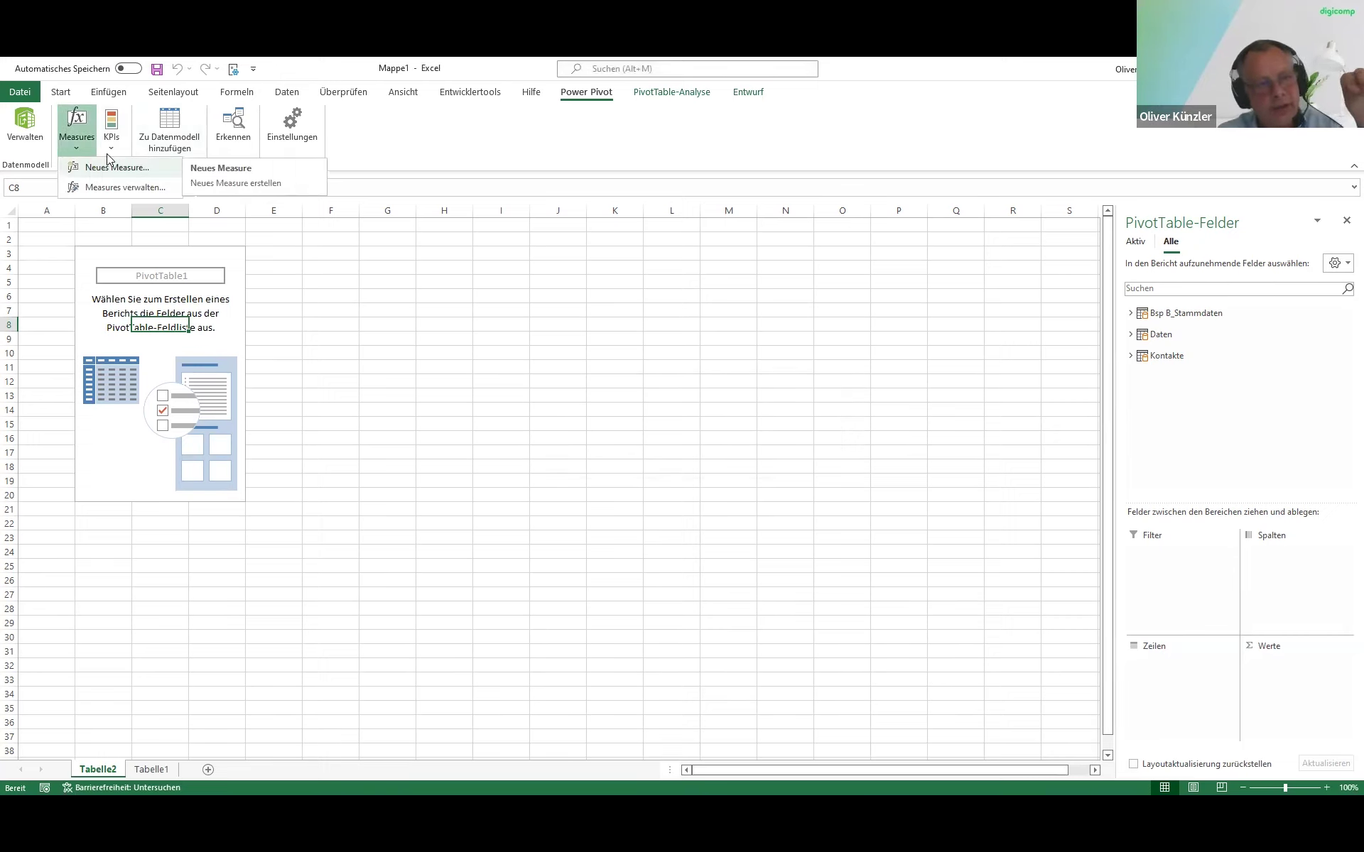
click(110, 146)
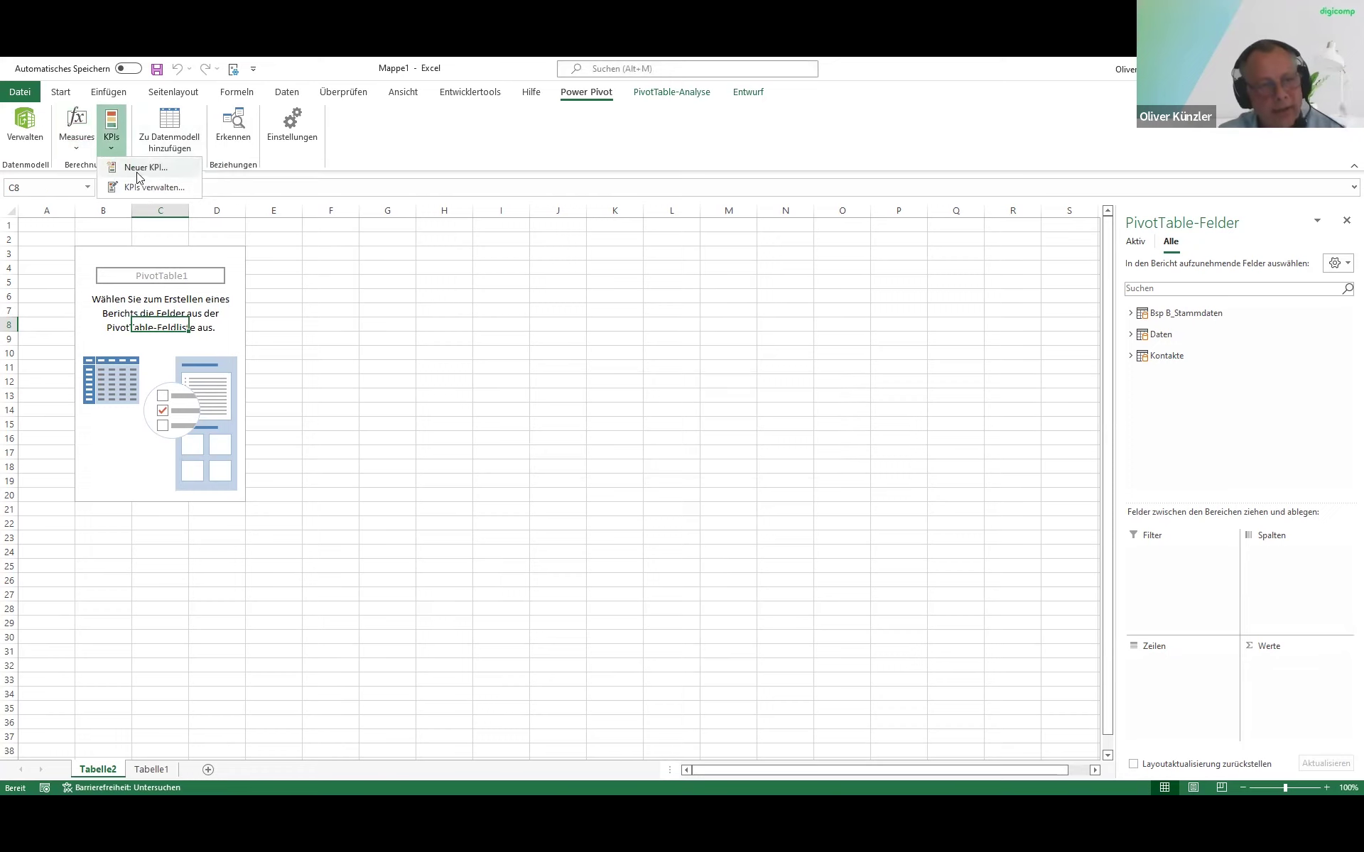